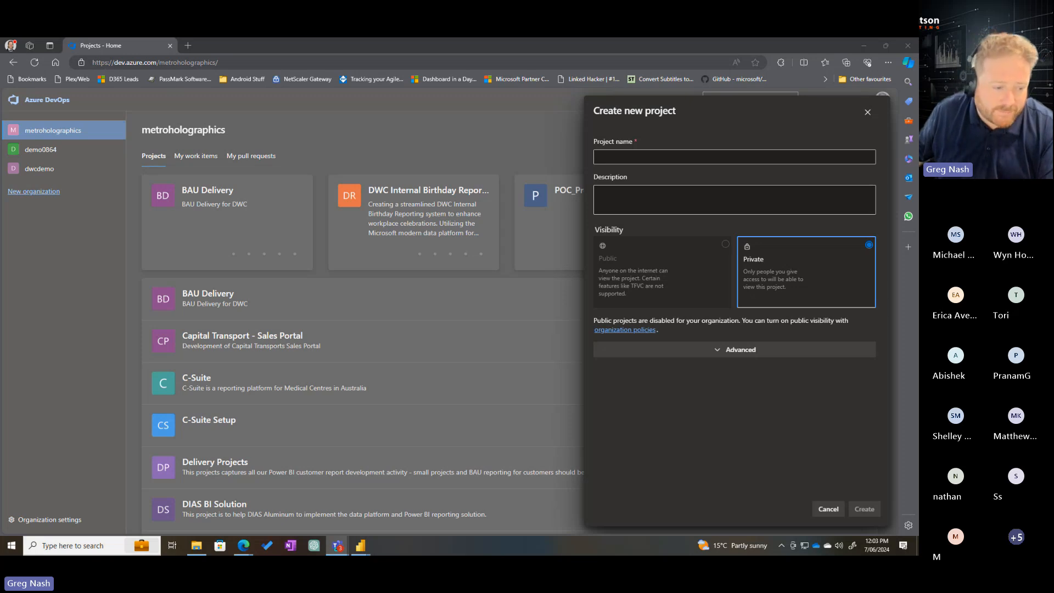
Try to launch ZoomIt64a.exe by searching Windows for "zoom", and dismiss the compatibility message
{"action": "key", "text": "super"}
{"action": "type", "text": "z"}
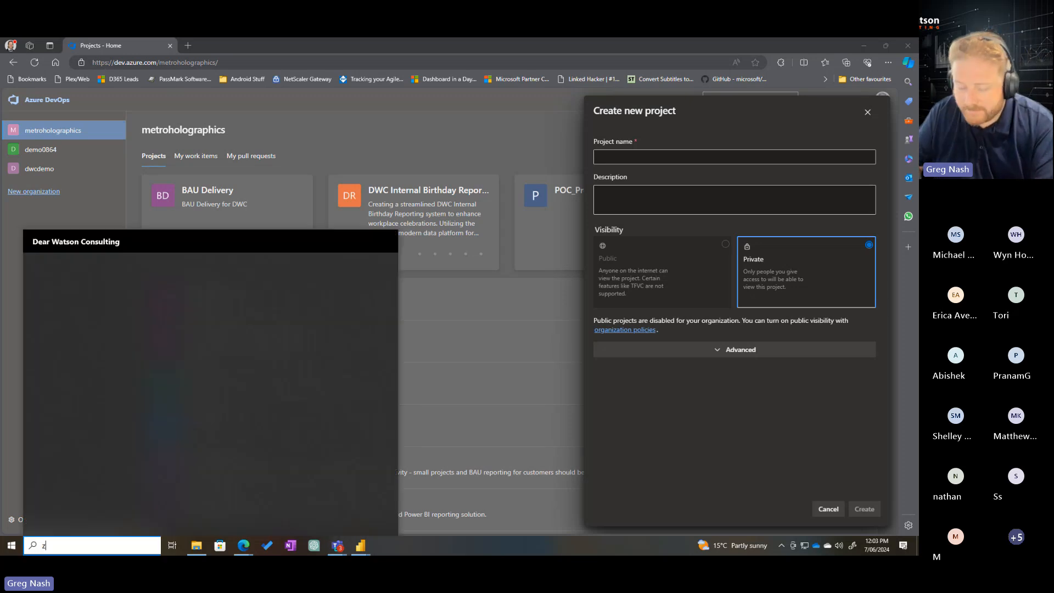
{"action": "type", "text": "oom"}
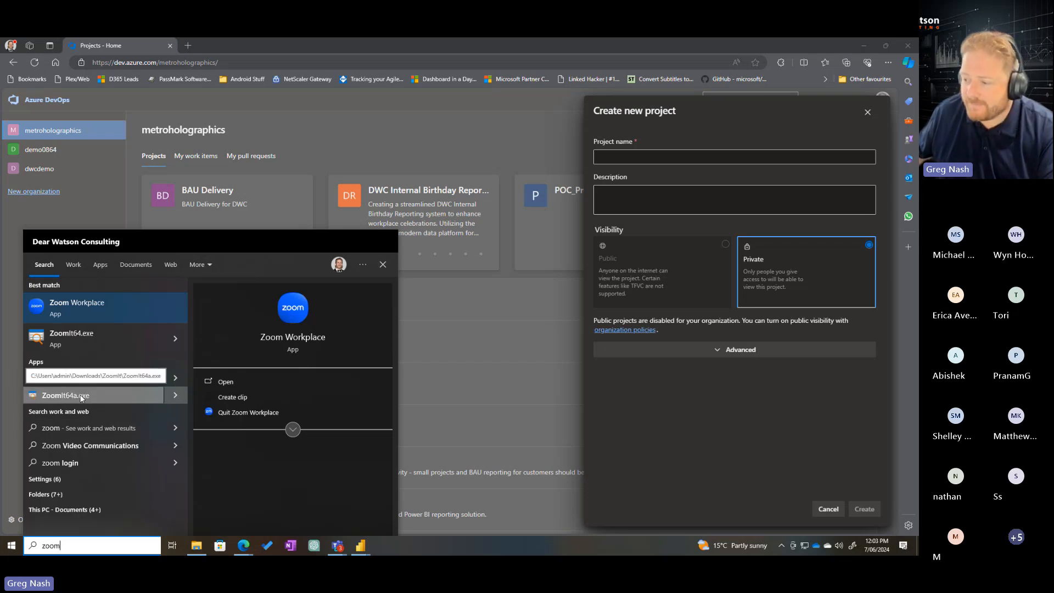
{"action": "left_click", "coordinate": [80, 396]}
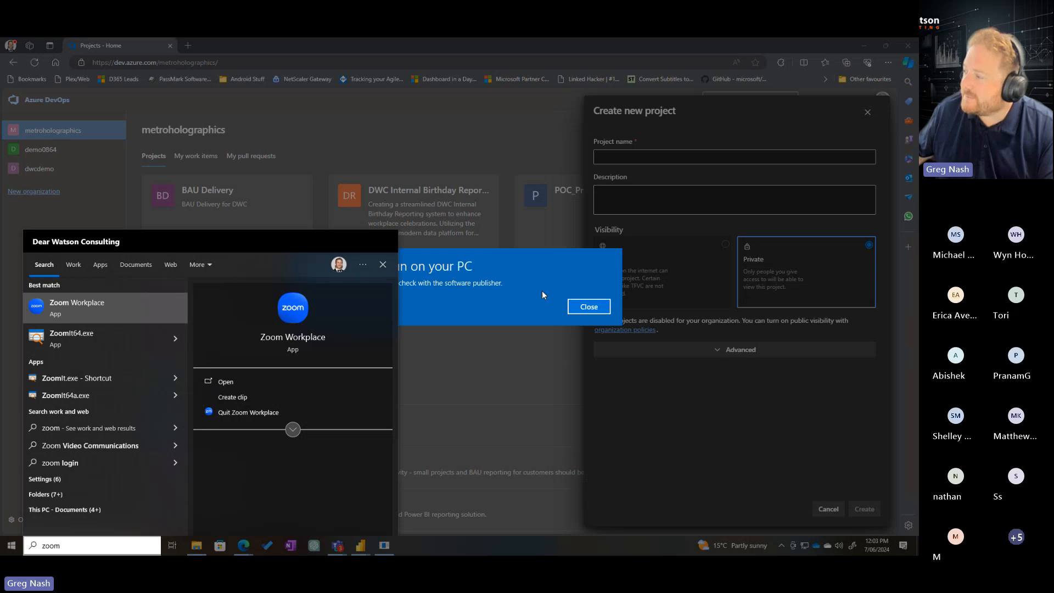
{"action": "left_click", "coordinate": [581, 308]}
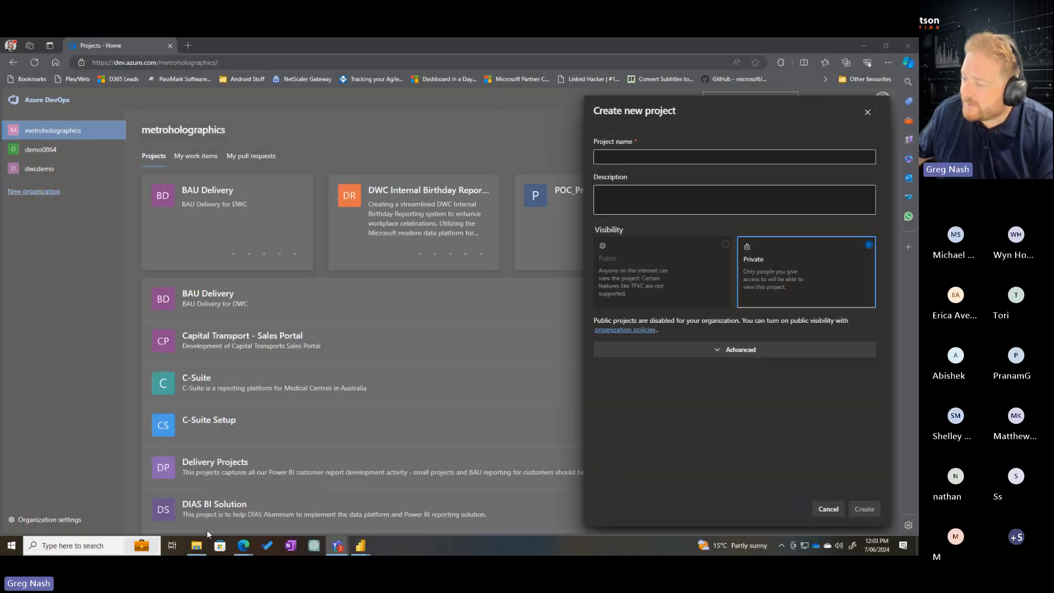
Launch ZoomIt from its ZoomIt.exe shortcut through Windows search, and test zooming the screen in and out
{"action": "left_click", "coordinate": [48, 547]}
{"action": "type", "text": "zoio"}
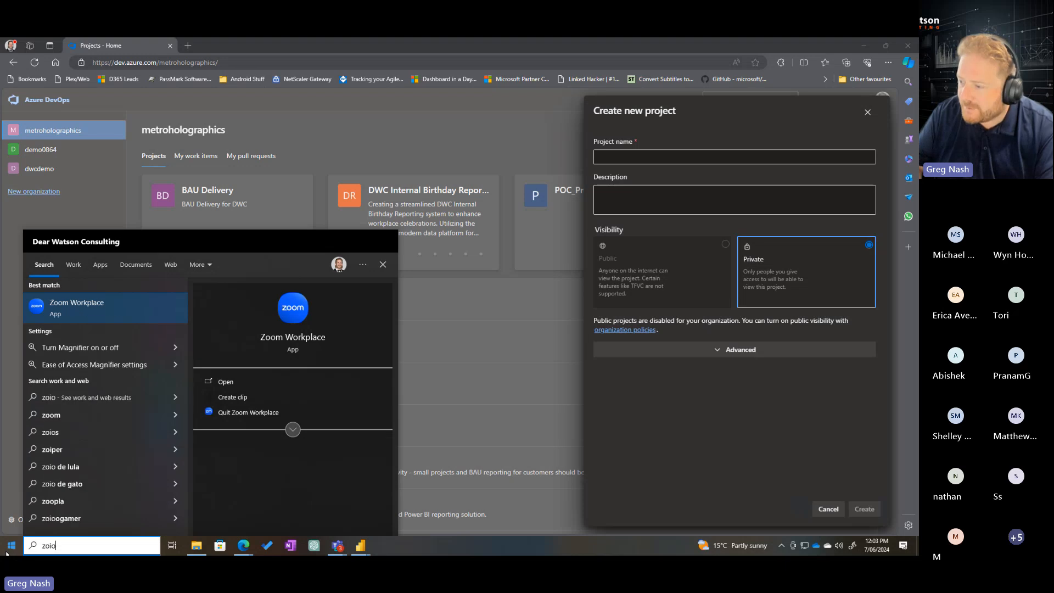
{"action": "key", "text": "BackSpace"}
{"action": "key", "text": "BackSpace"}
{"action": "type", "text": "omn"}
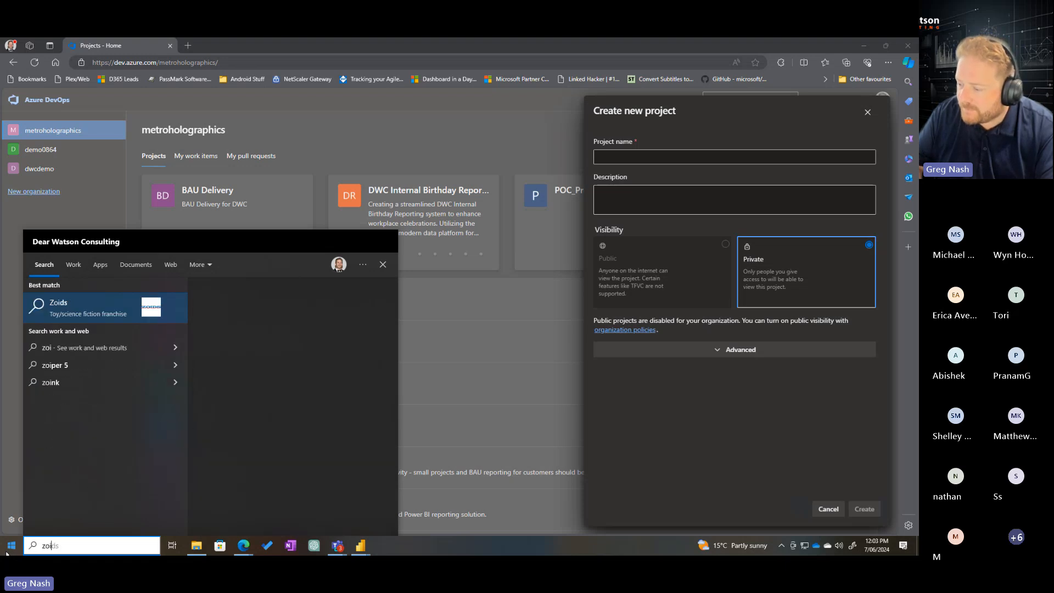
{"action": "key", "text": "BackSpace"}
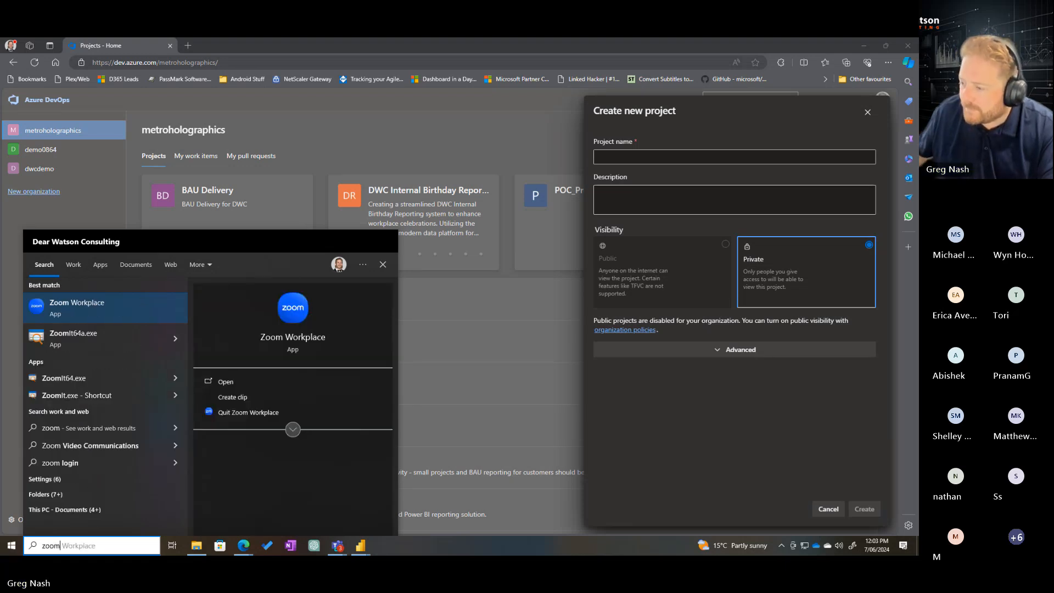
{"action": "left_click", "coordinate": [91, 398]}
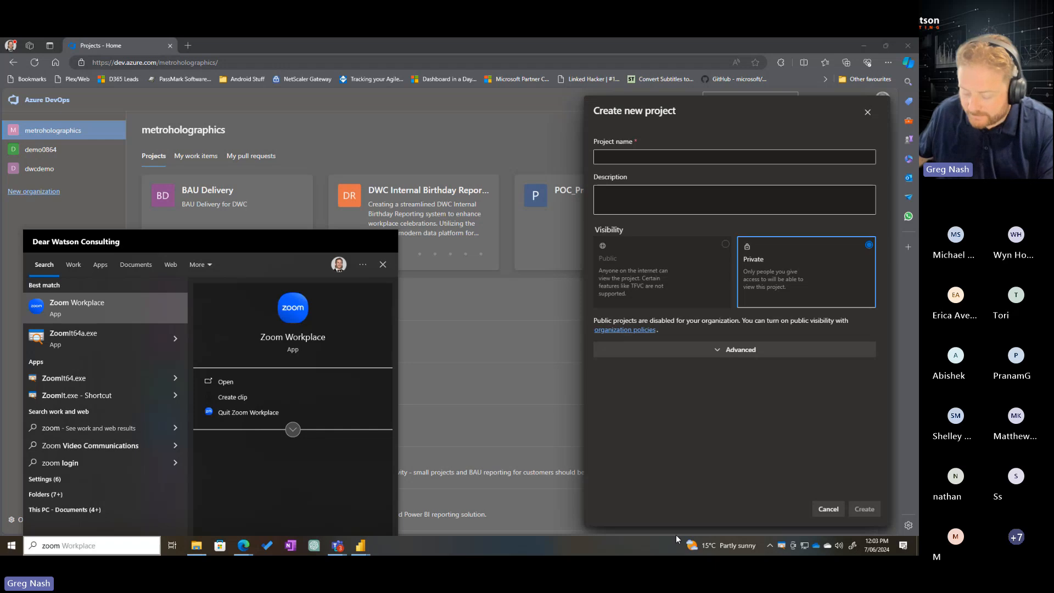
{"action": "left_click", "coordinate": [511, 358]}
{"action": "key", "text": "ctrl+1"}
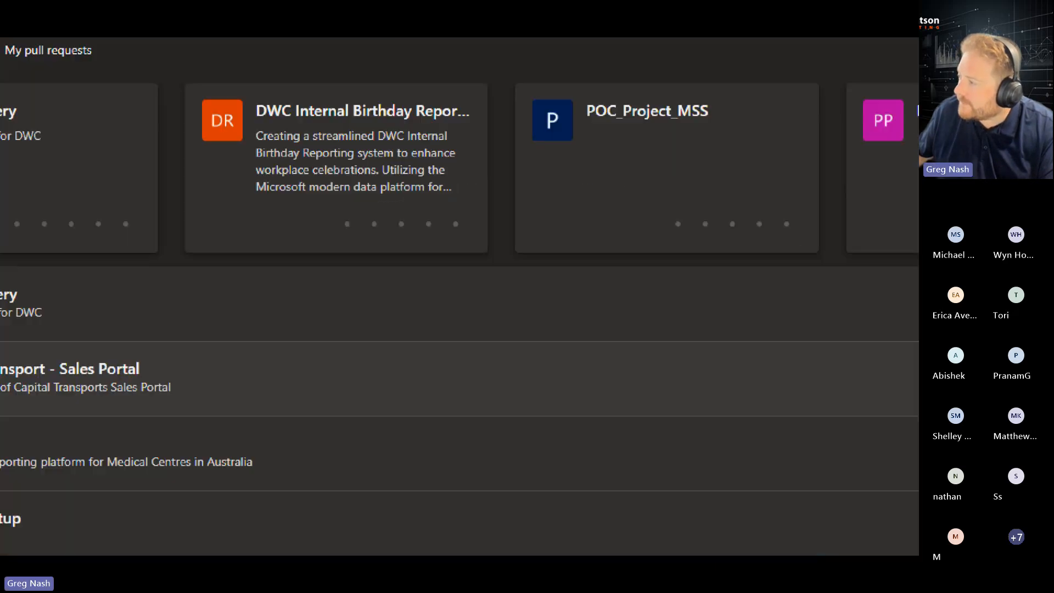
{"action": "key", "text": "ctrl+1"}
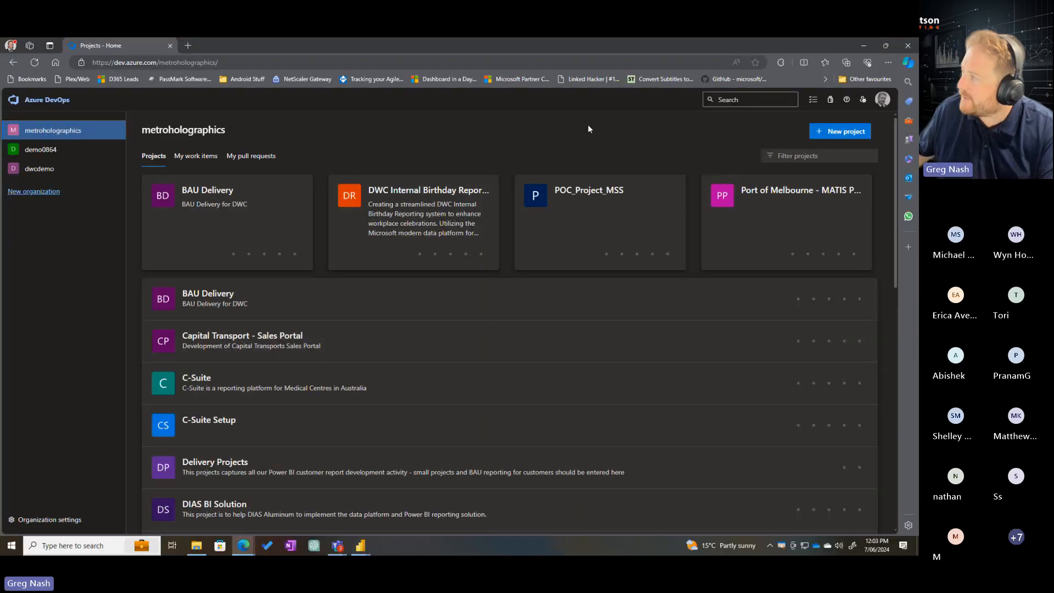
Create a new private project named "Friday Fabric" in the metroholographics organization
{"action": "left_click", "coordinate": [842, 132]}
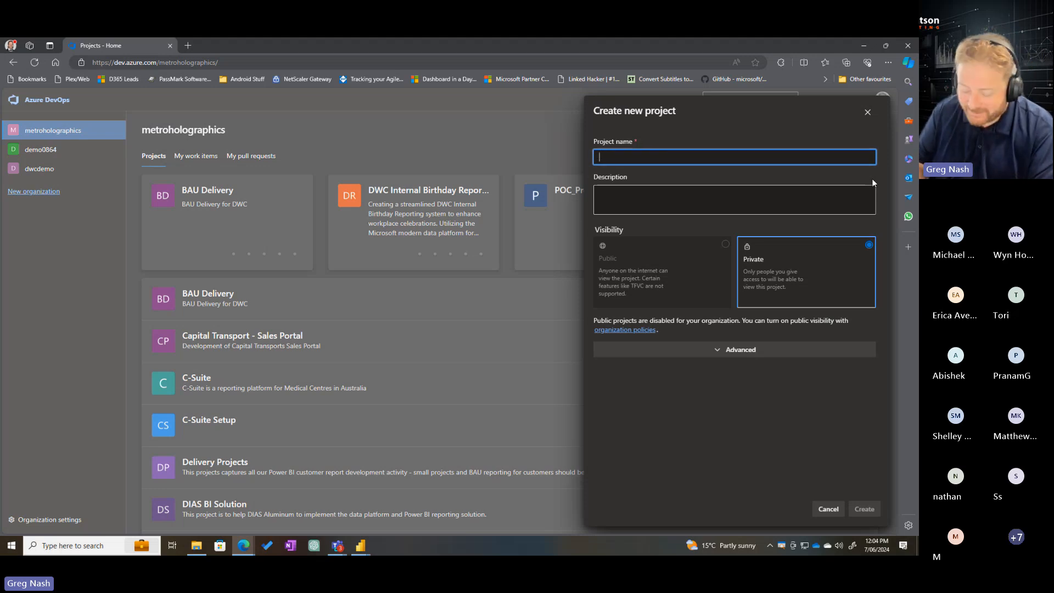
{"action": "type", "text": "Friday"}
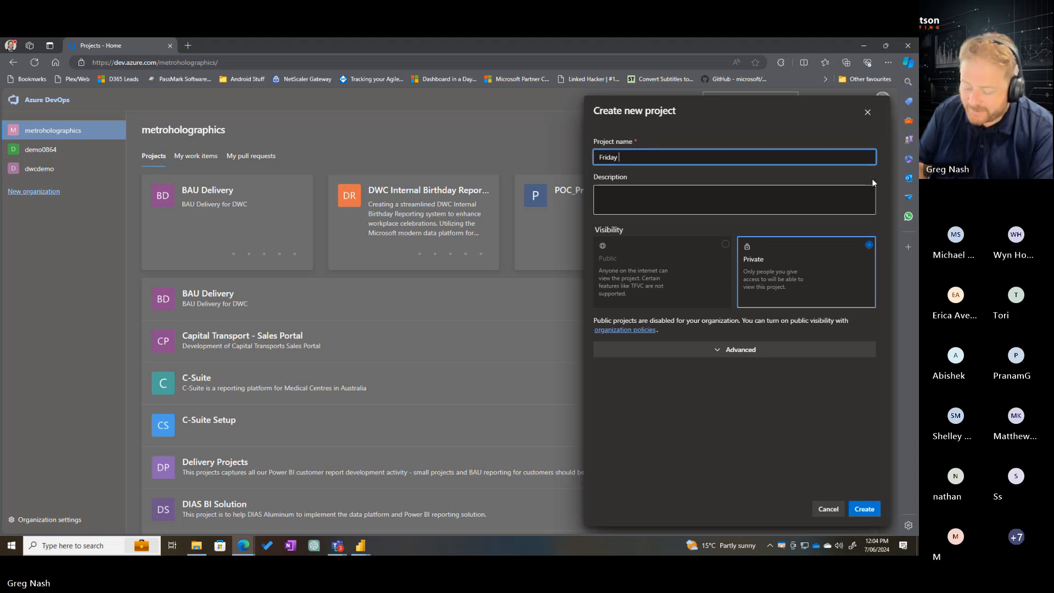
{"action": "type", "text": " Fabric"}
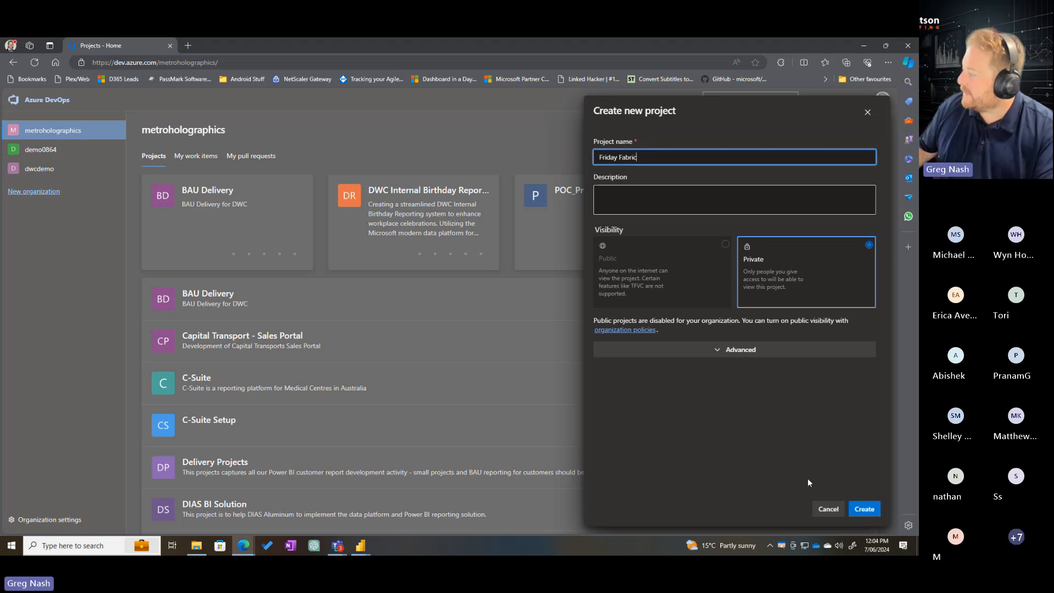
{"action": "left_click", "coordinate": [864, 509]}
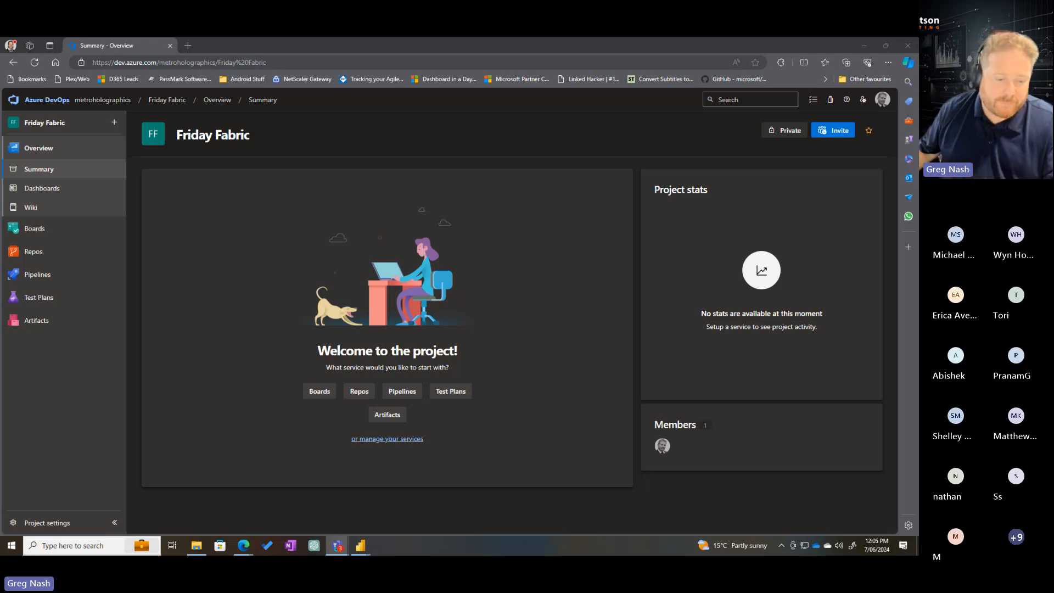
Switch to Power BI Desktop and add an empty pie chart to the Budget vs Actual page, resized and placed just below the report title
{"action": "key", "text": "alt+Tab"}
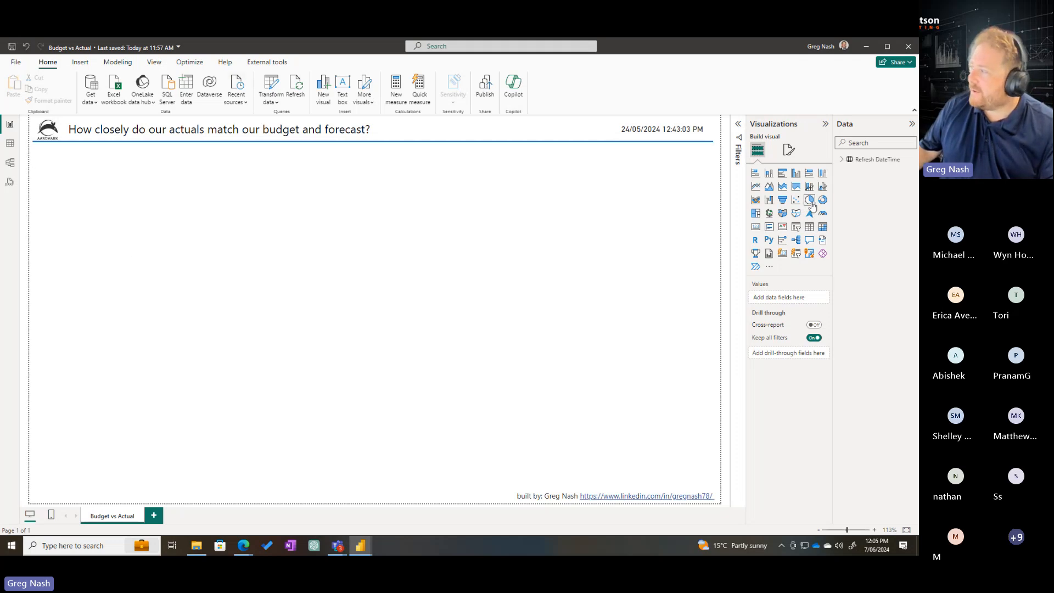
{"action": "left_click", "coordinate": [809, 200]}
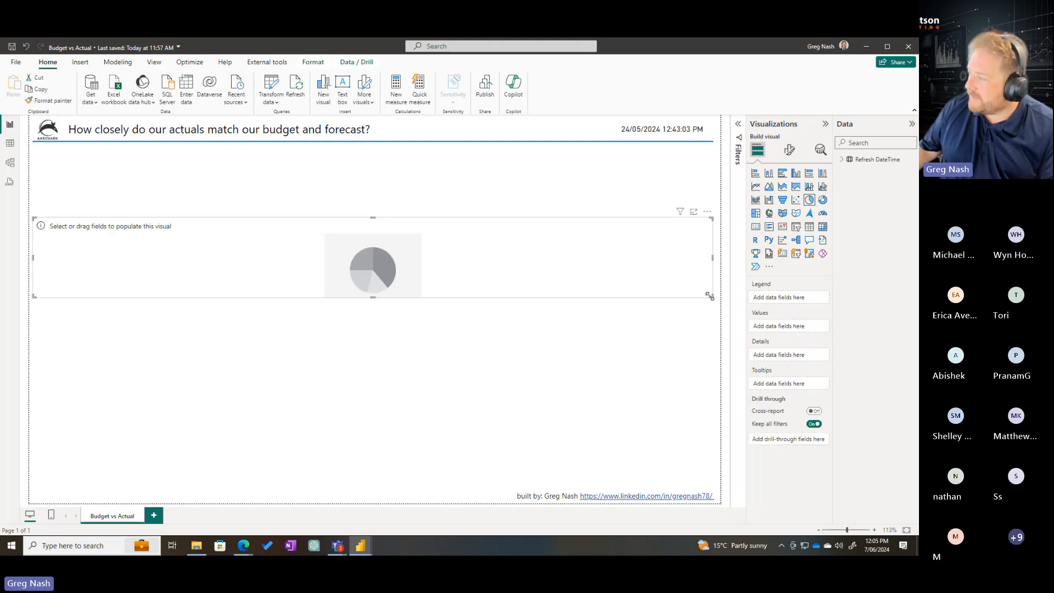
{"action": "left_click_drag", "start_coordinate": [712, 296], "coordinate": [351, 416]}
{"action": "left_click_drag", "start_coordinate": [234, 213], "coordinate": [254, 165]}
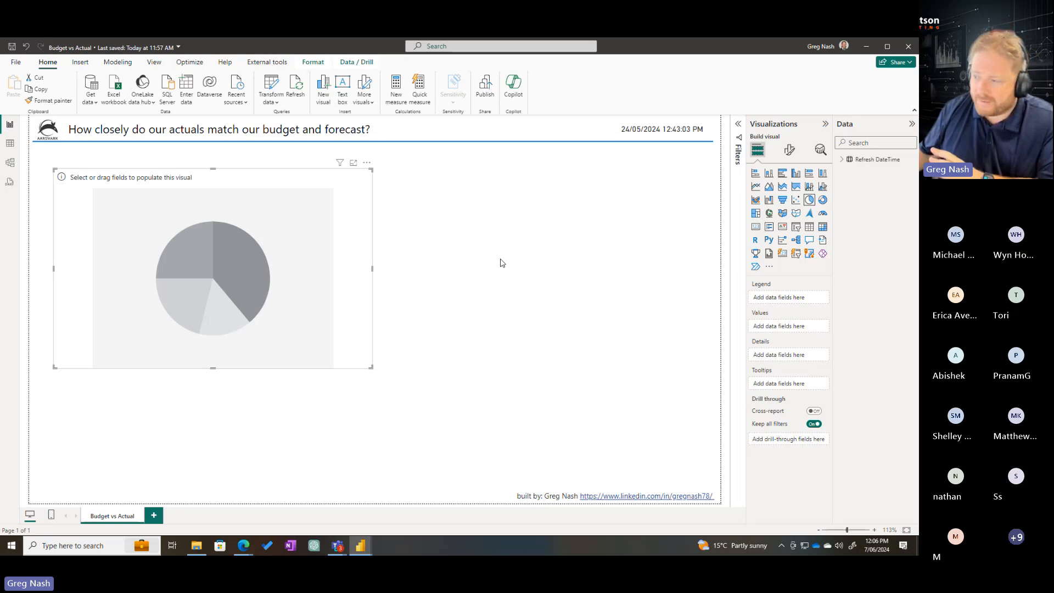
Add a new report page and insert a text box with the heading "Developer Notes:"
{"action": "left_click", "coordinate": [156, 516]}
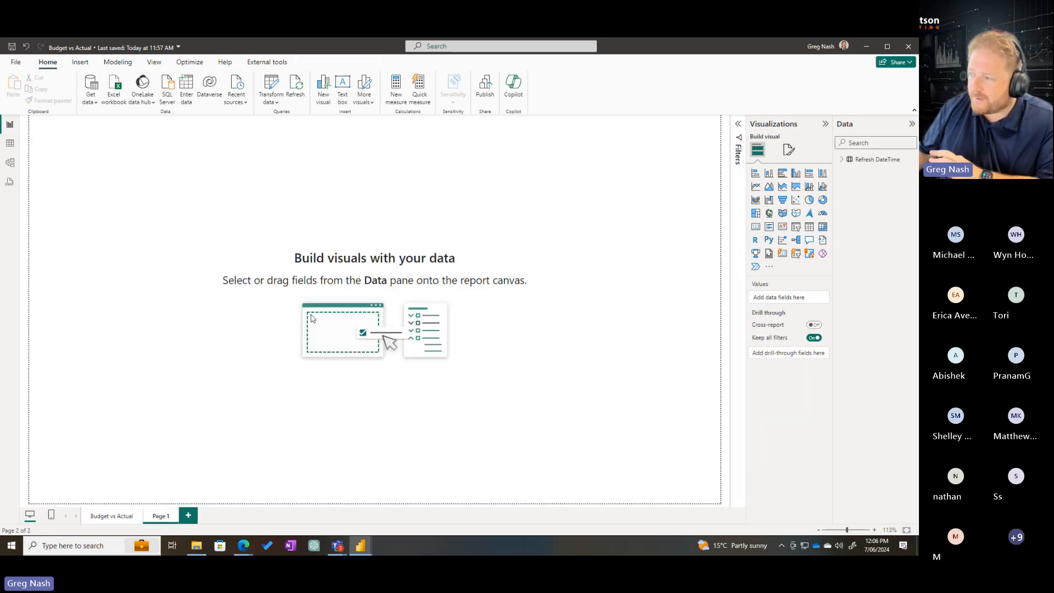
{"action": "left_click", "coordinate": [345, 87]}
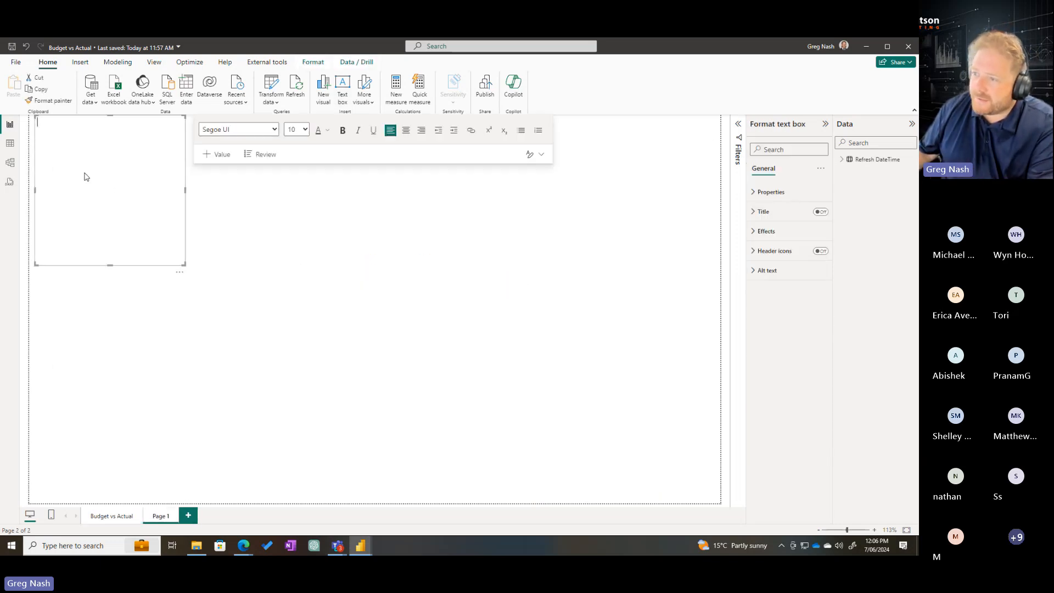
{"action": "type", "text": "Developer"}
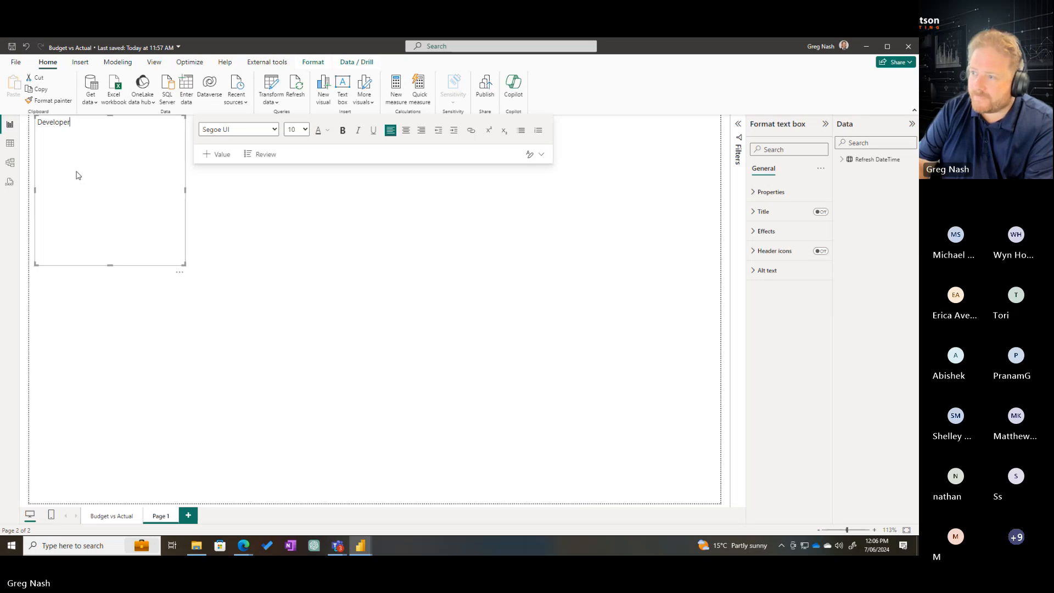
{"action": "type", "text": " Notes:  "}
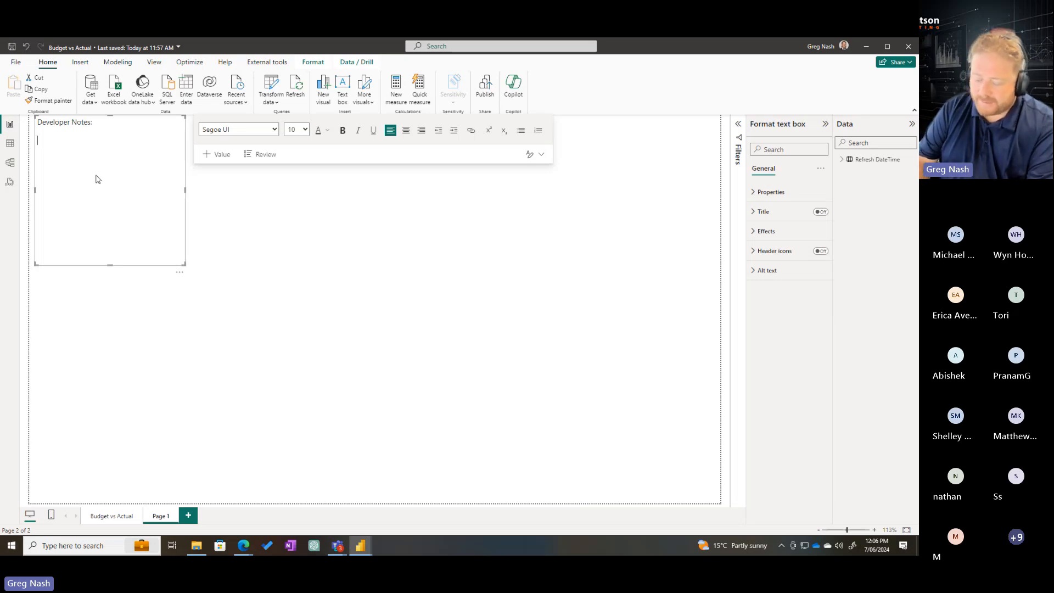
{"action": "type", "text": "GN Changed a"}
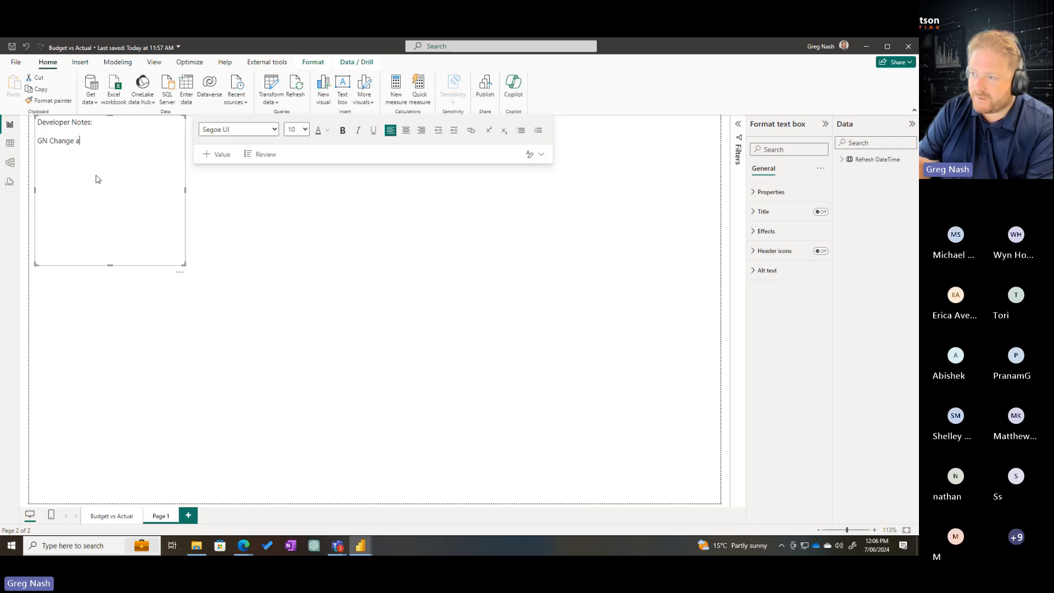
{"action": "type", "text": " Repor"}
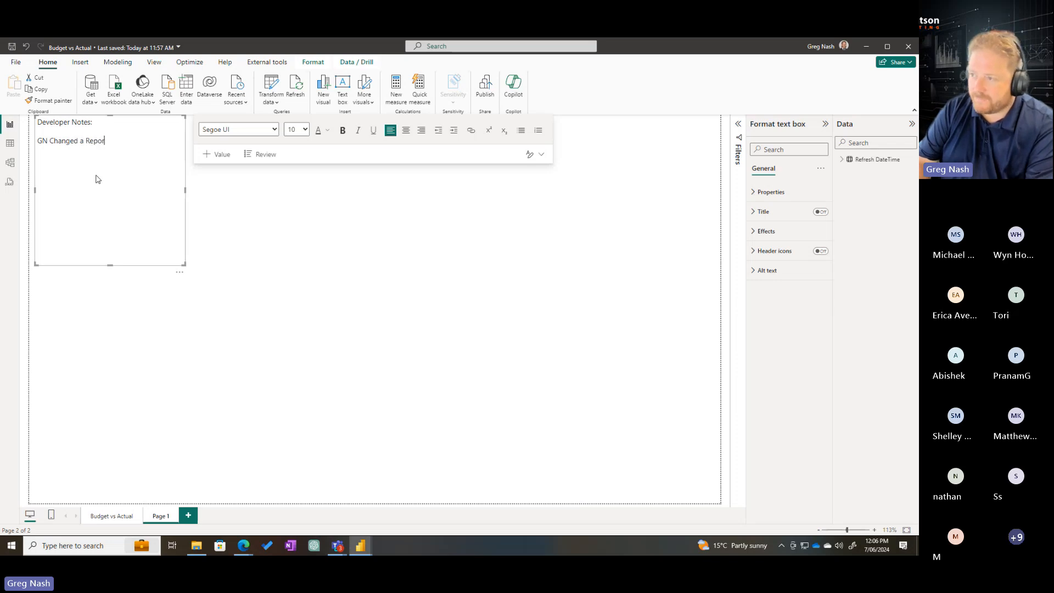
{"action": "type", "text": "t - "}
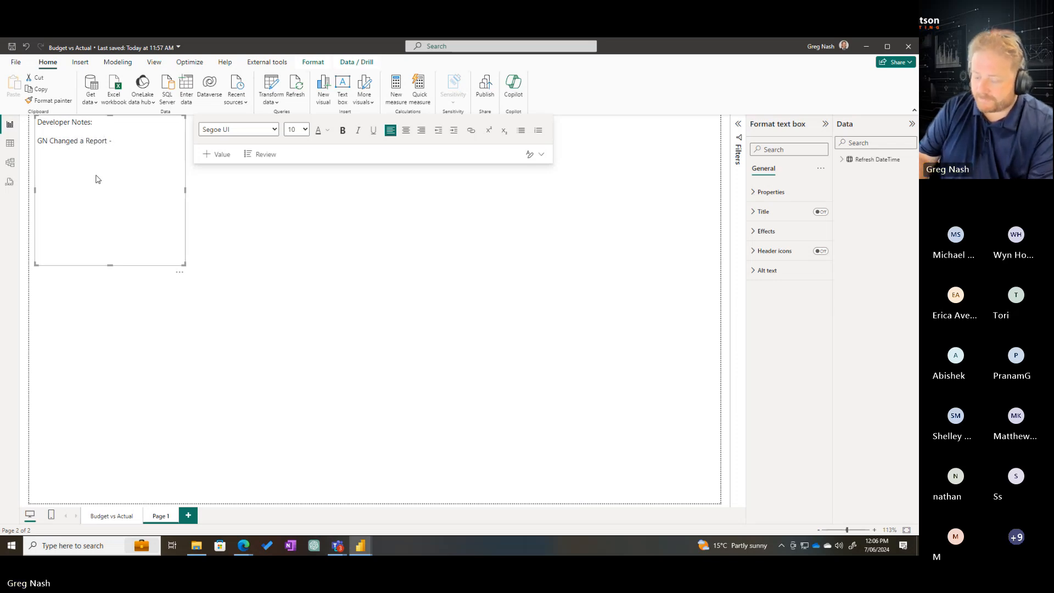
{"action": "type", "text": "0"}
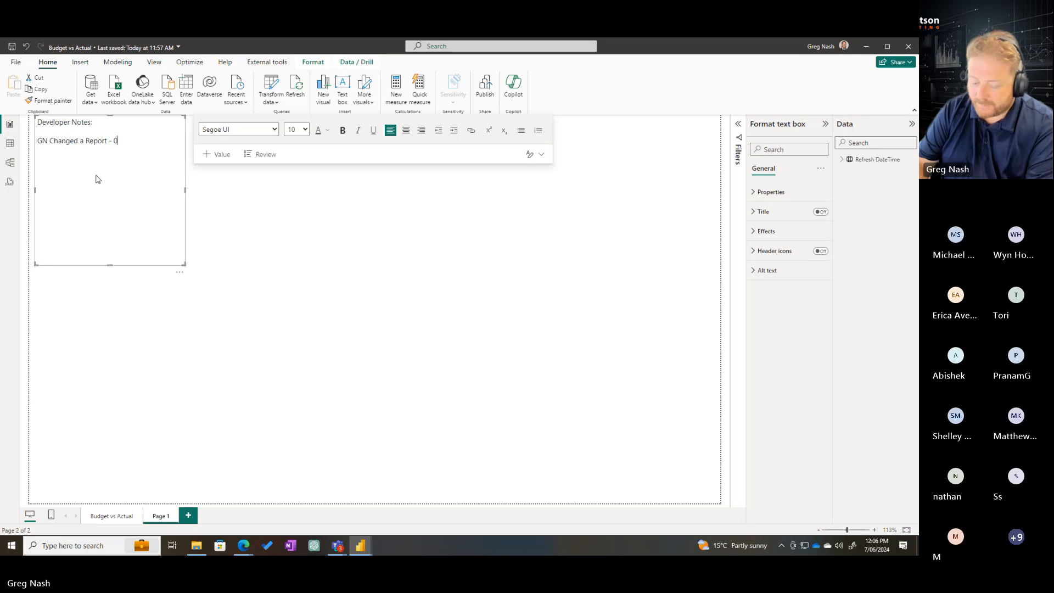
{"action": "type", "text": "7062023"}
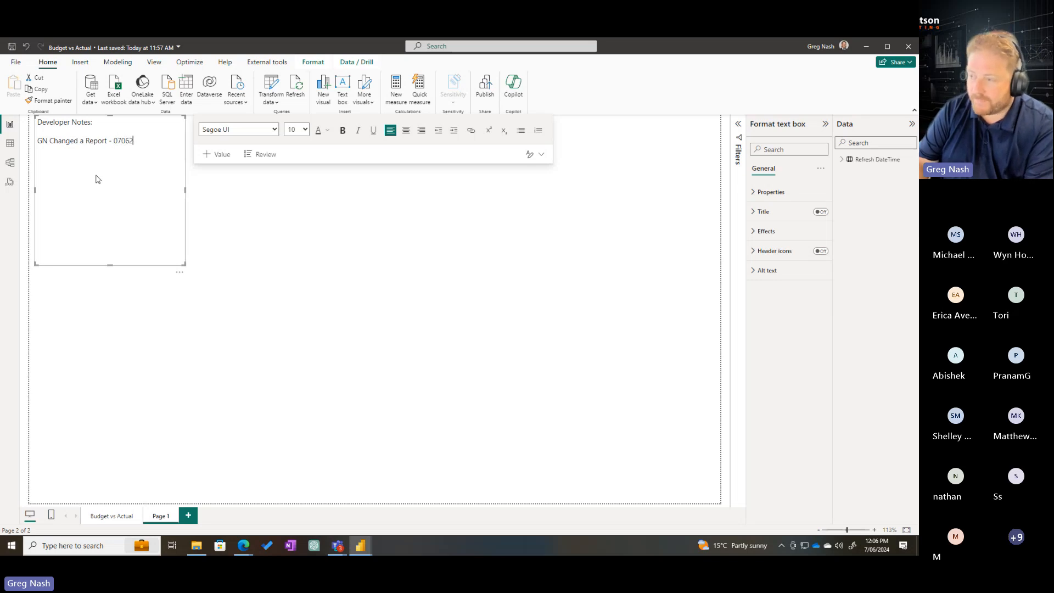
Insert slashes so the note's date reads 07/06/2023, start a new line, and shrink the text box around the notes
{"action": "key", "text": "Left"}
{"action": "key", "text": "Left"}
{"action": "key", "text": "Left"}
{"action": "key", "text": "Left"}
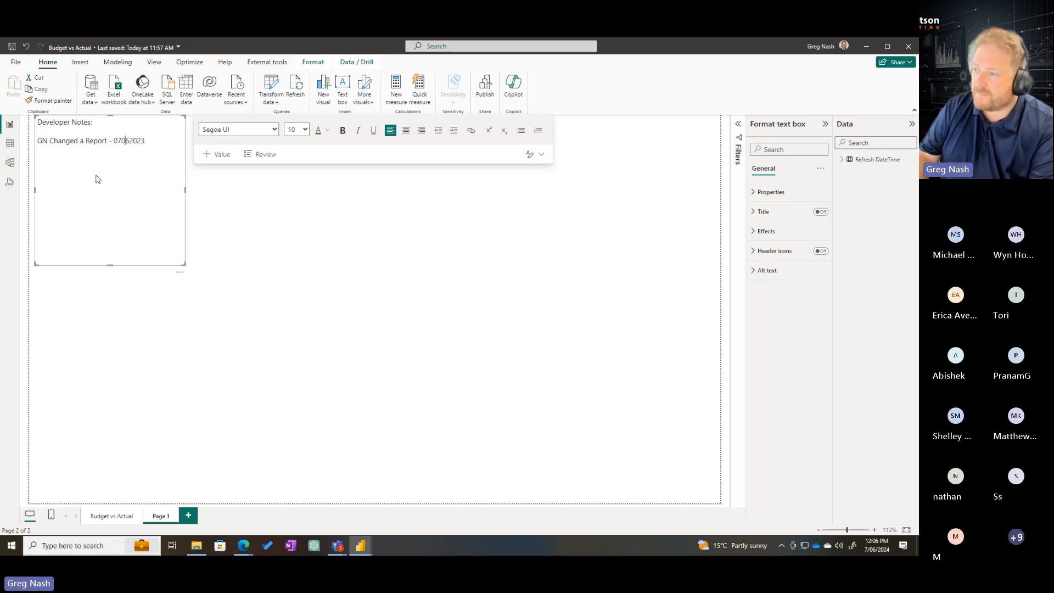
{"action": "key", "text": "Left"}
{"action": "type", "text": "/"}
{"action": "key", "text": "Right"}
{"action": "key", "text": "Right"}
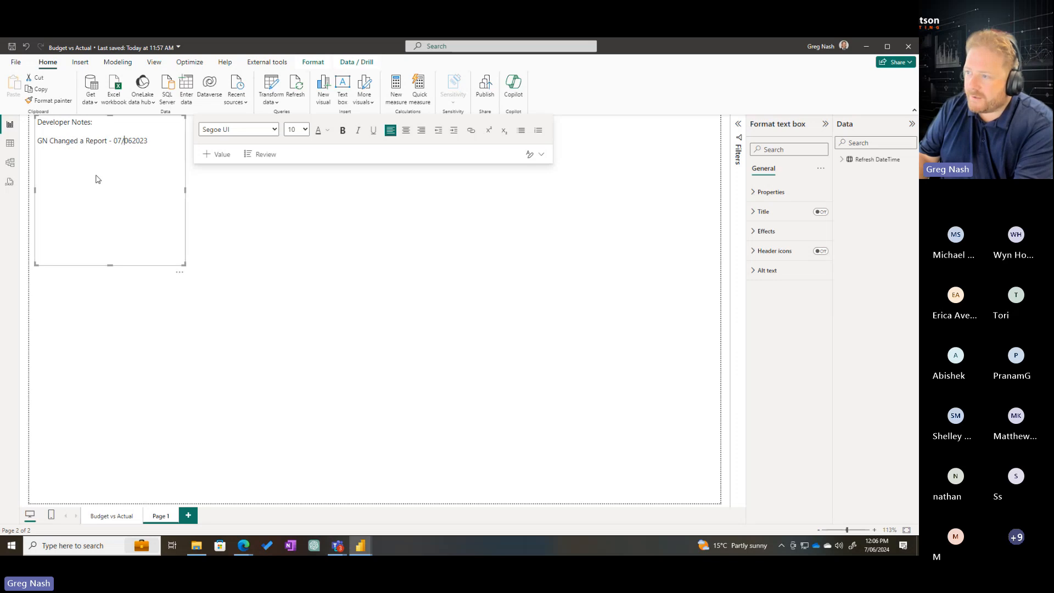
{"action": "type", "text": "/"}
{"action": "key", "text": "Right"}
{"action": "key", "text": "Right"}
{"action": "key", "text": "Right"}
{"action": "key", "text": "Right"}
{"action": "key", "text": "Return"}
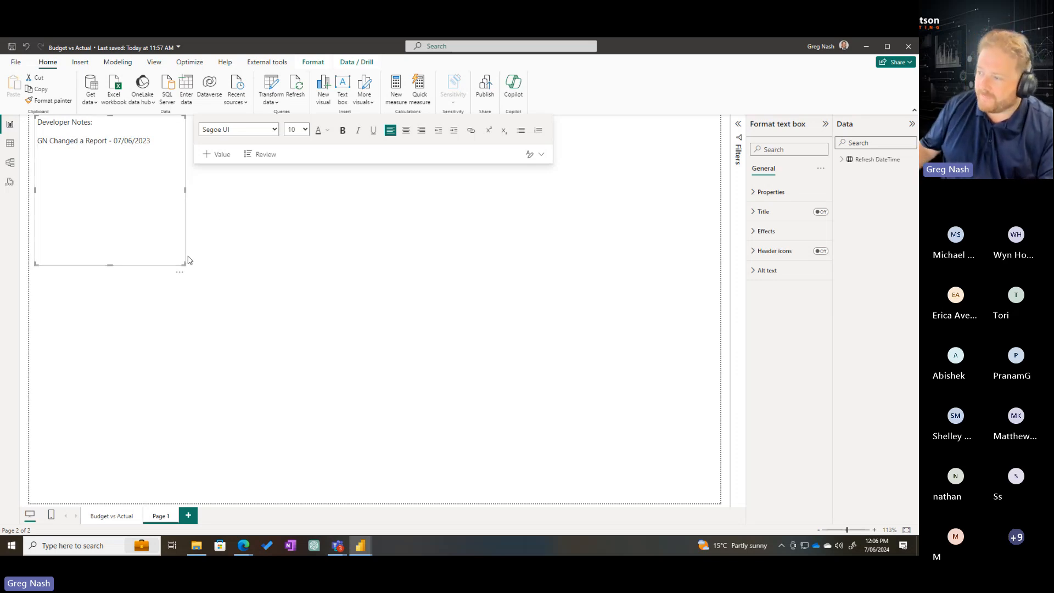
{"action": "left_click_drag", "start_coordinate": [183, 268], "coordinate": [177, 197]}
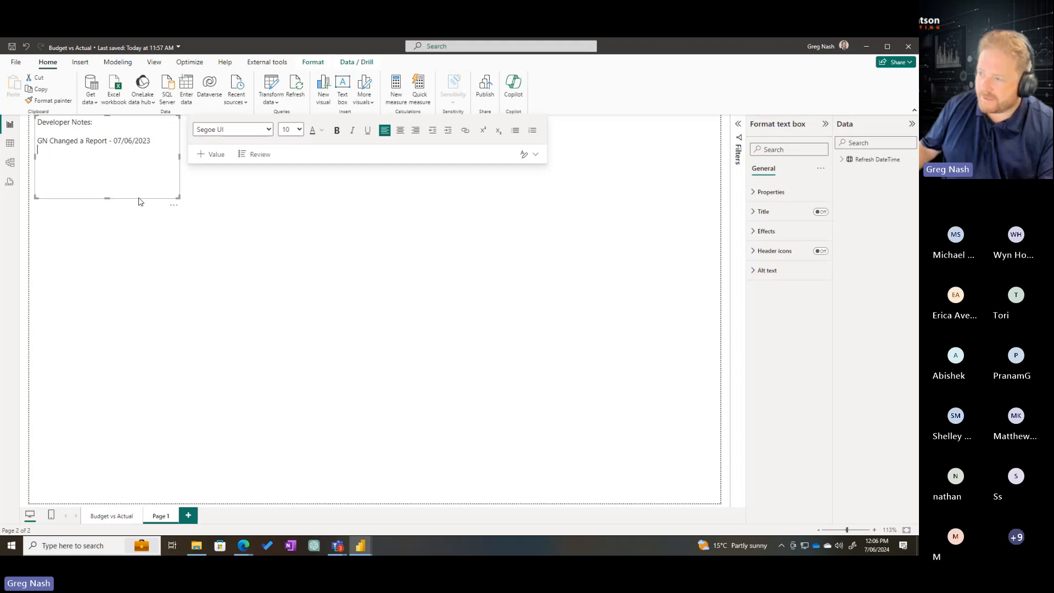
Hide Page 1 from report viewers and remove the stray Q&A visual beneath the notes text box
{"action": "left_click", "coordinate": [152, 246]}
{"action": "double_click", "coordinate": [152, 246]}
{"action": "right_click", "coordinate": [163, 517]}
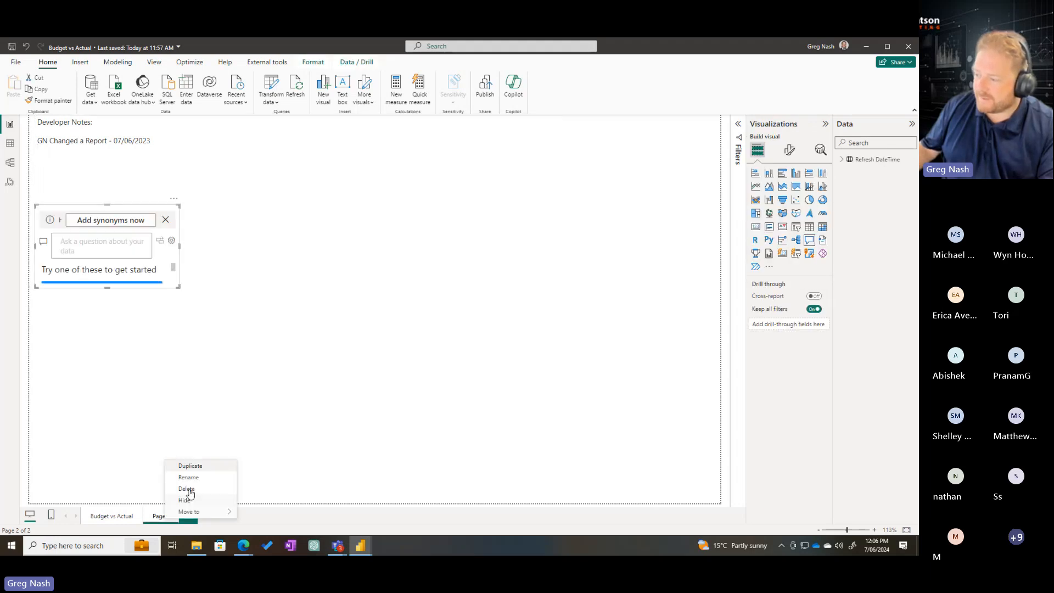
{"action": "left_click", "coordinate": [196, 499]}
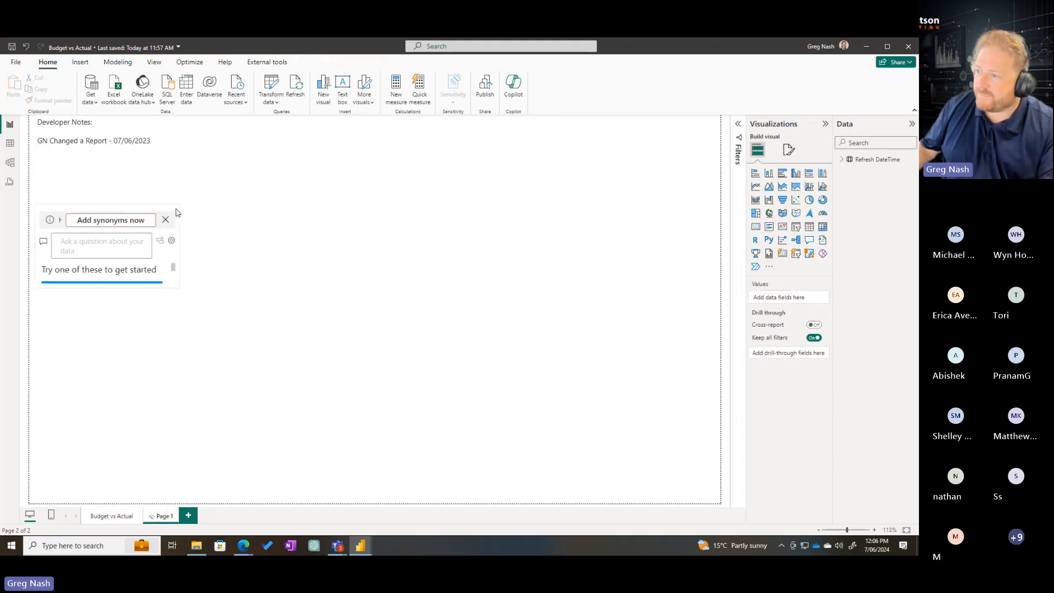
{"action": "left_click", "coordinate": [174, 199]}
{"action": "left_click", "coordinate": [193, 208]}
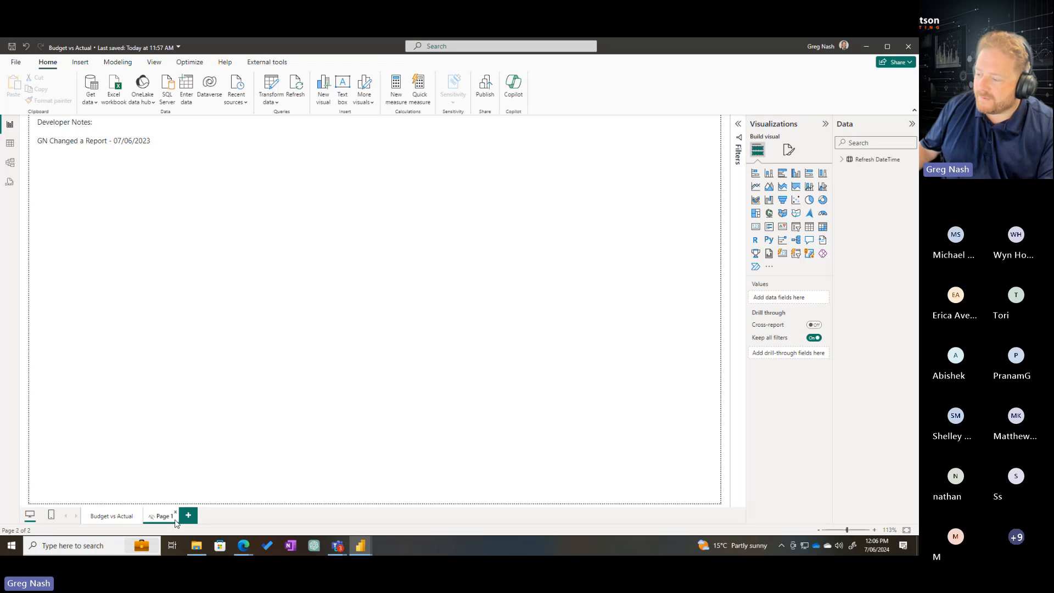
{"action": "double_click", "coordinate": [332, 246]}
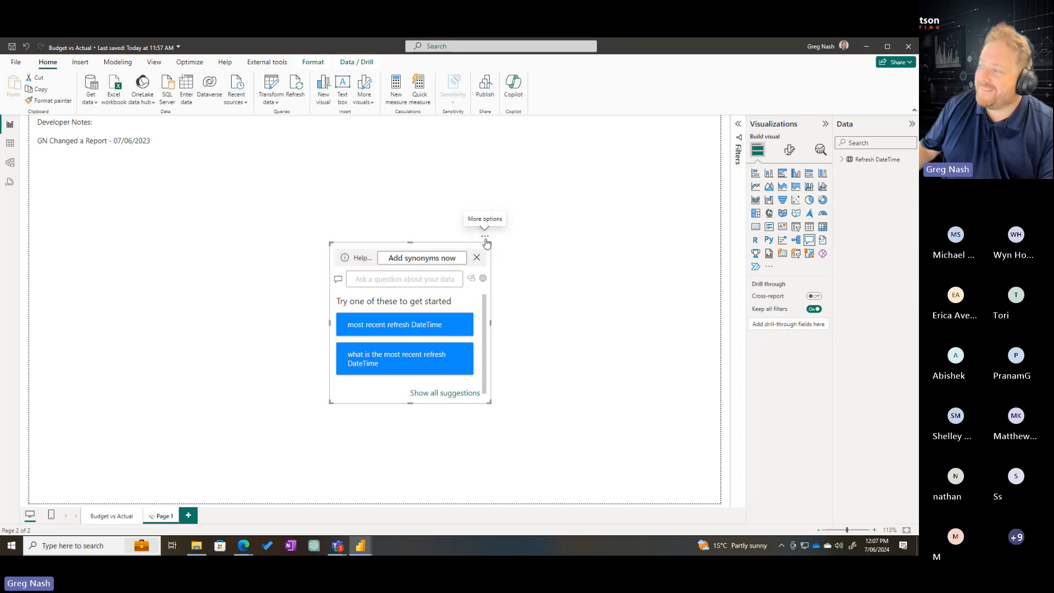
{"action": "left_click", "coordinate": [485, 237]}
{"action": "left_click", "coordinate": [499, 245]}
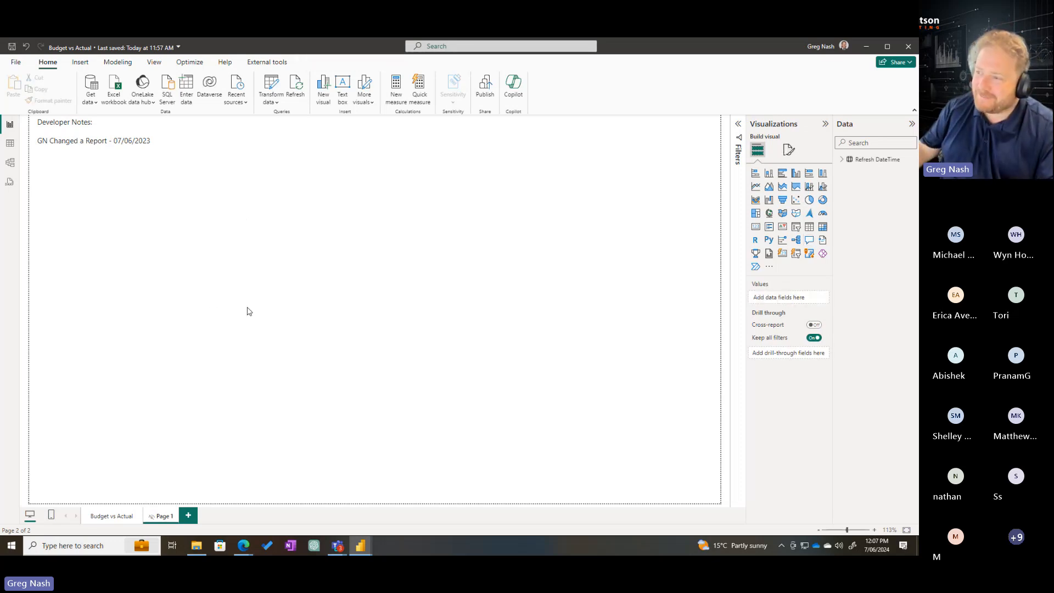
Add the line "SG made a new page - 08/06/2023" beneath the existing entry in the Developer Notes text box
{"action": "left_click", "coordinate": [177, 189]}
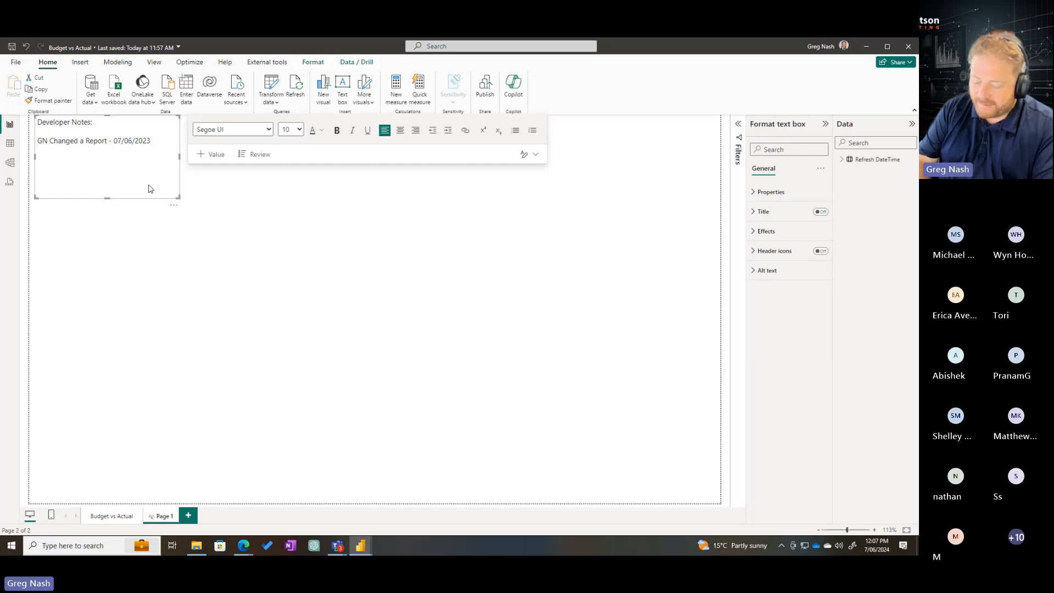
{"action": "type", "text": "SG made a new page "}
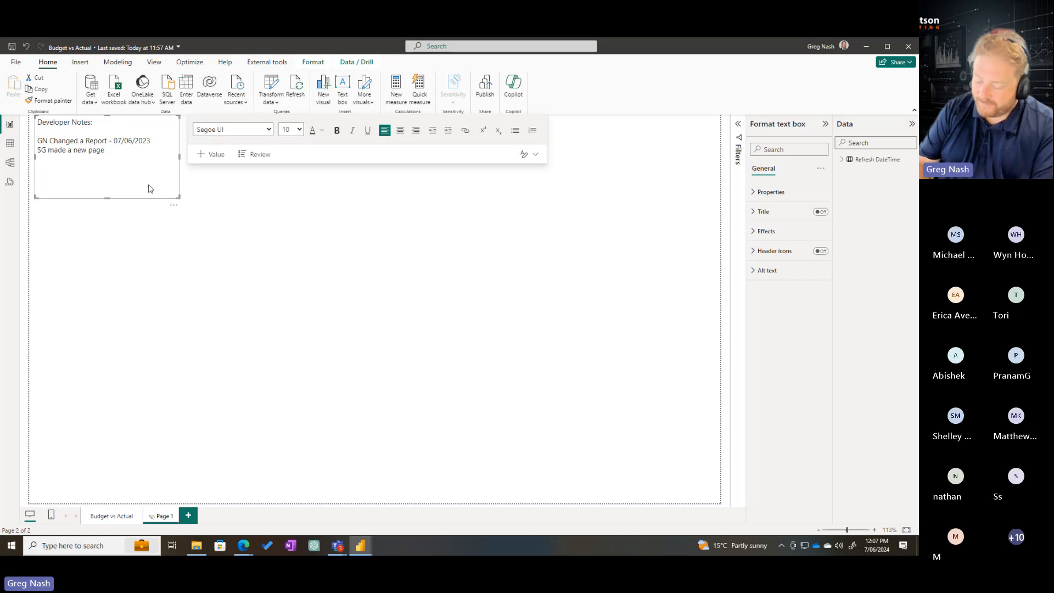
{"action": "type", "text": "- 08/06"}
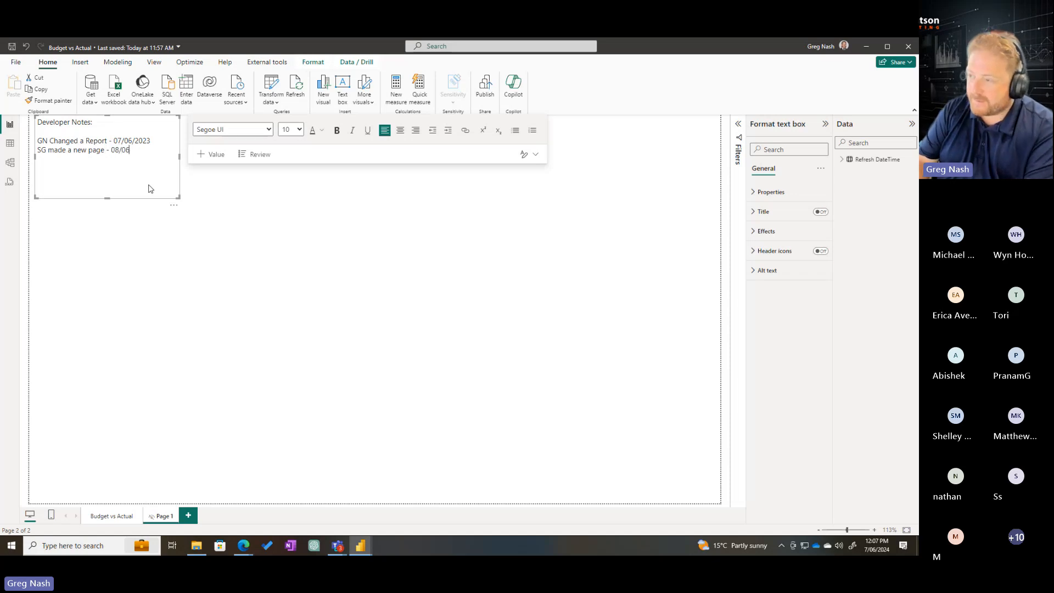
{"action": "type", "text": "/2023"}
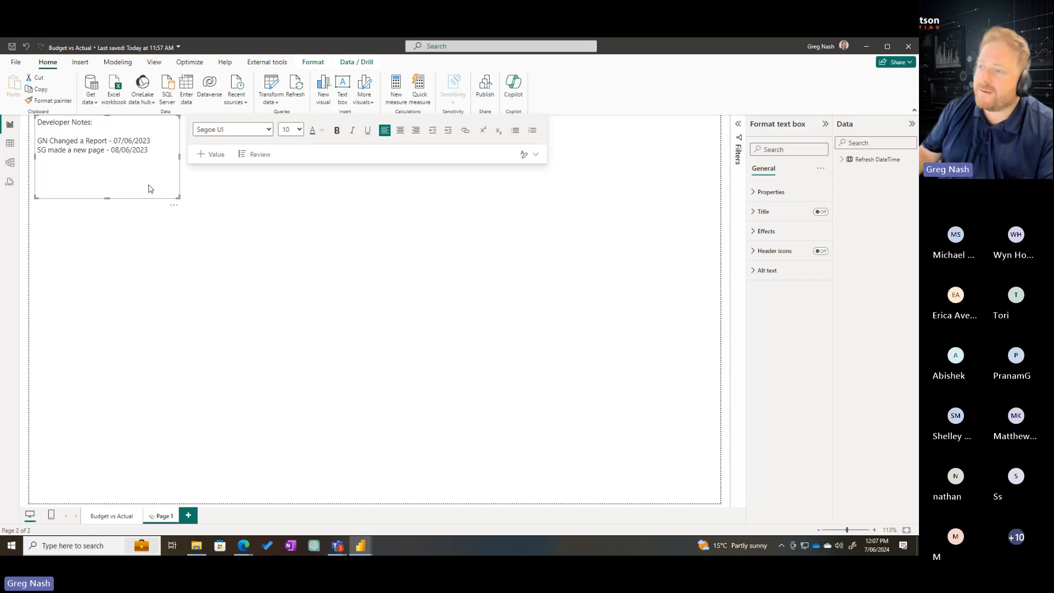
{"action": "left_click", "coordinate": [184, 450]}
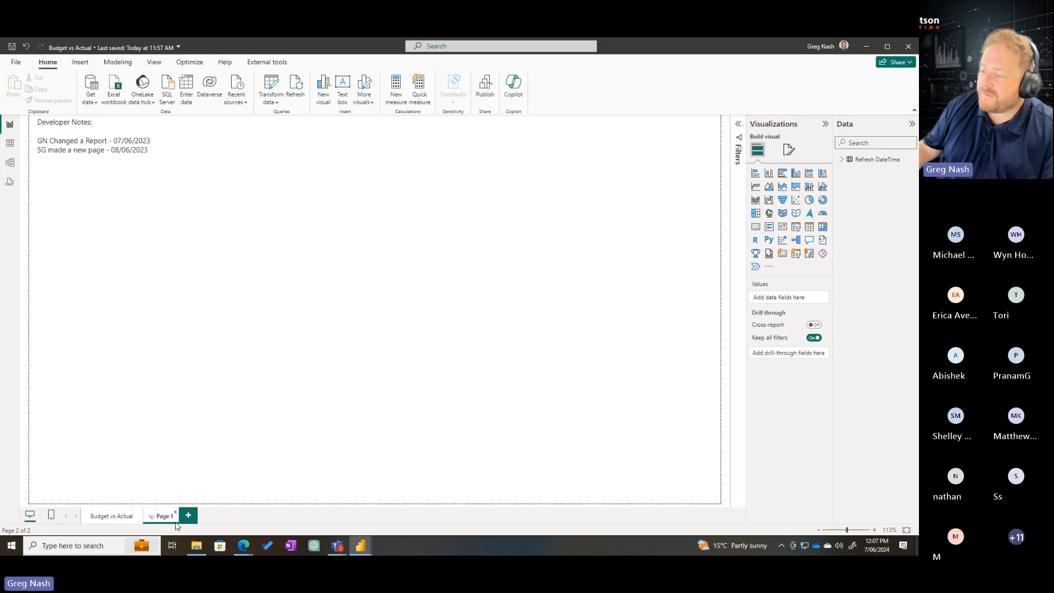
Check the Budget vs Actual page, return to Page 1 and remove the Developer Notes text box
{"action": "left_click", "coordinate": [122, 518]}
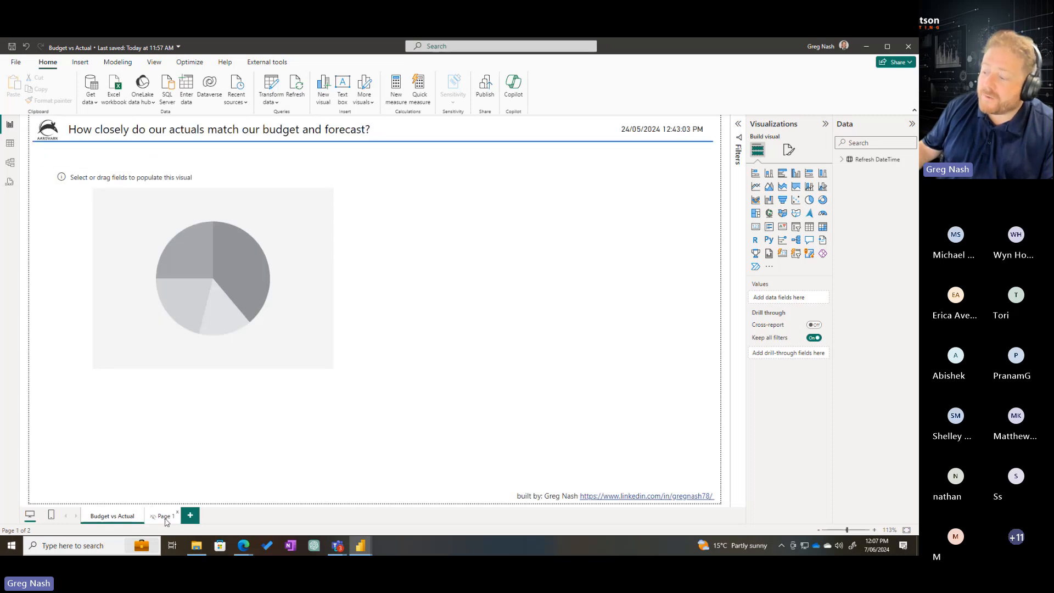
{"action": "left_click", "coordinate": [168, 517]}
{"action": "left_click", "coordinate": [173, 195]}
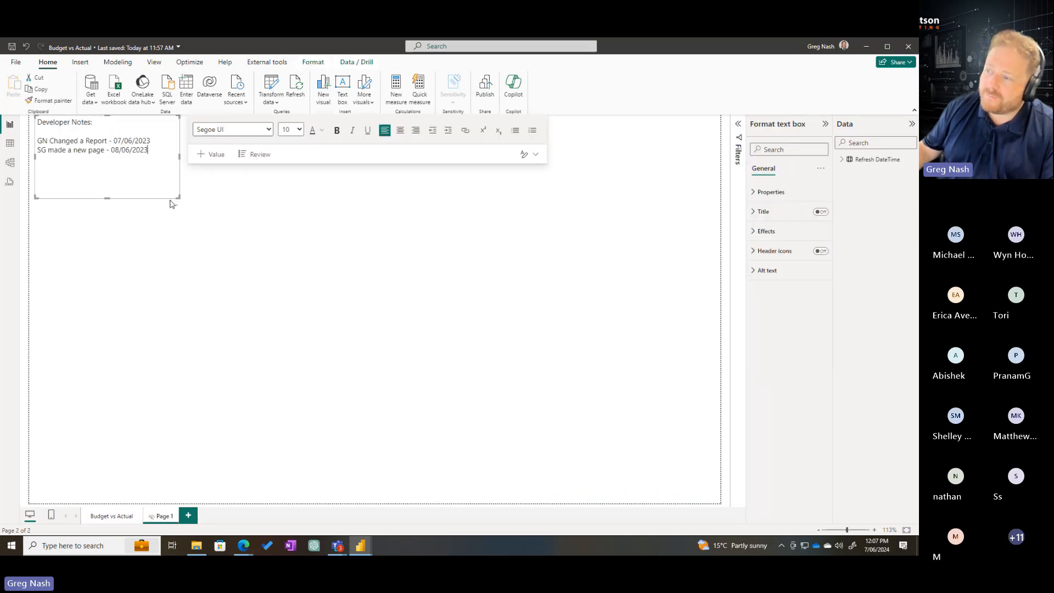
{"action": "left_click", "coordinate": [174, 205]}
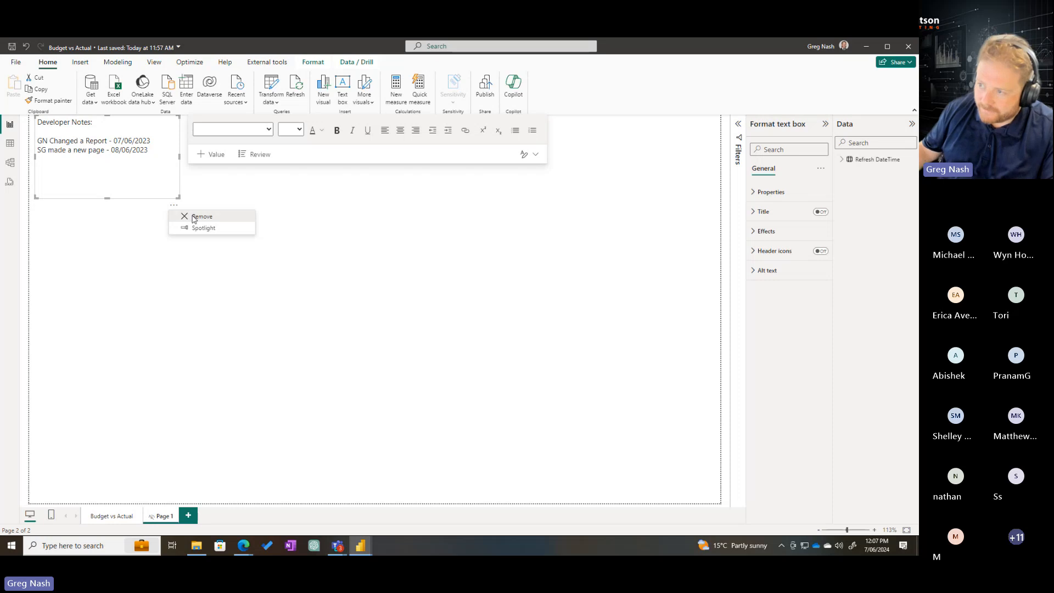
{"action": "left_click", "coordinate": [195, 216]}
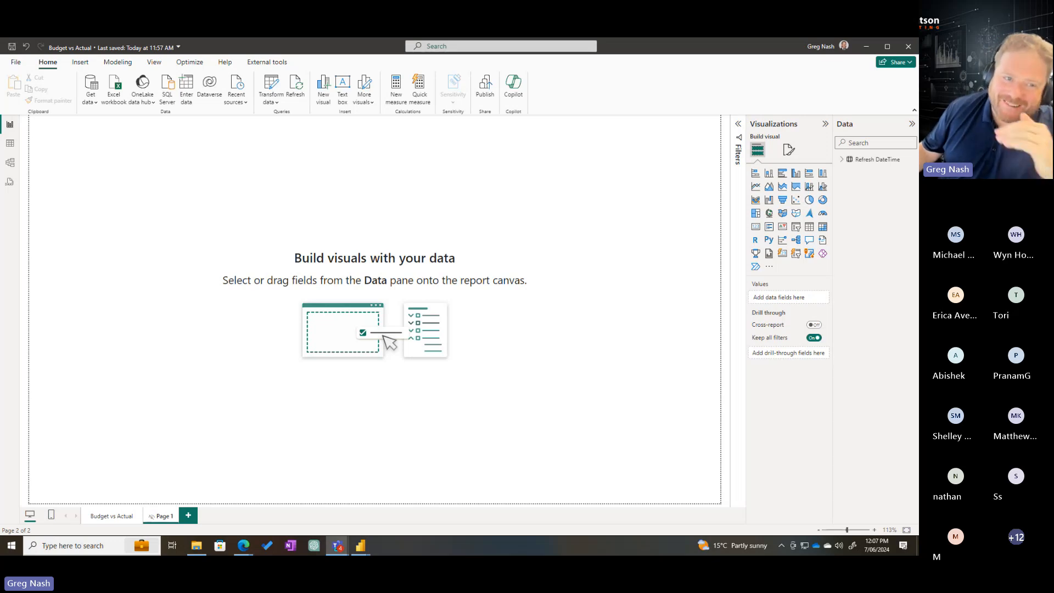
{"action": "left_click", "coordinate": [126, 214]}
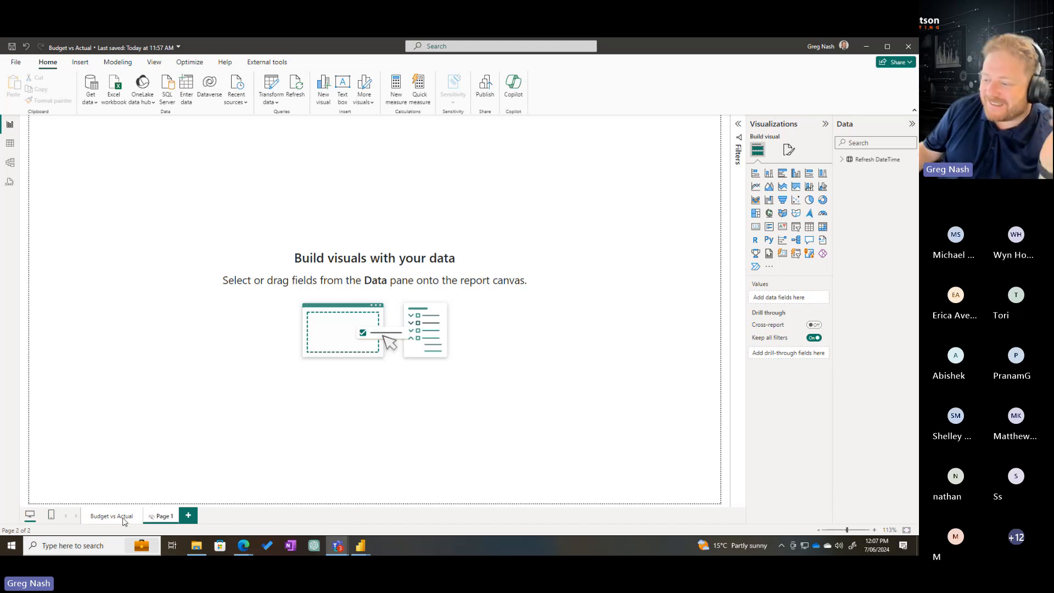
Shift the empty pie chart slightly up and left on the Budget vs Actual page and make it slightly taller
{"action": "left_click", "coordinate": [126, 518]}
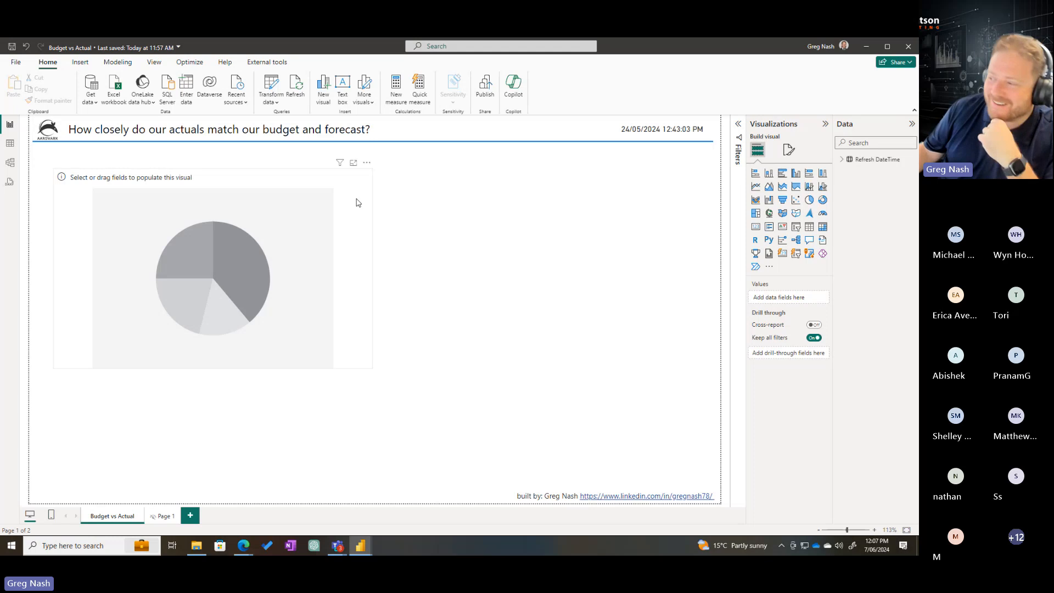
{"action": "left_click", "coordinate": [338, 261]}
{"action": "left_click_drag", "start_coordinate": [350, 269], "coordinate": [337, 261]}
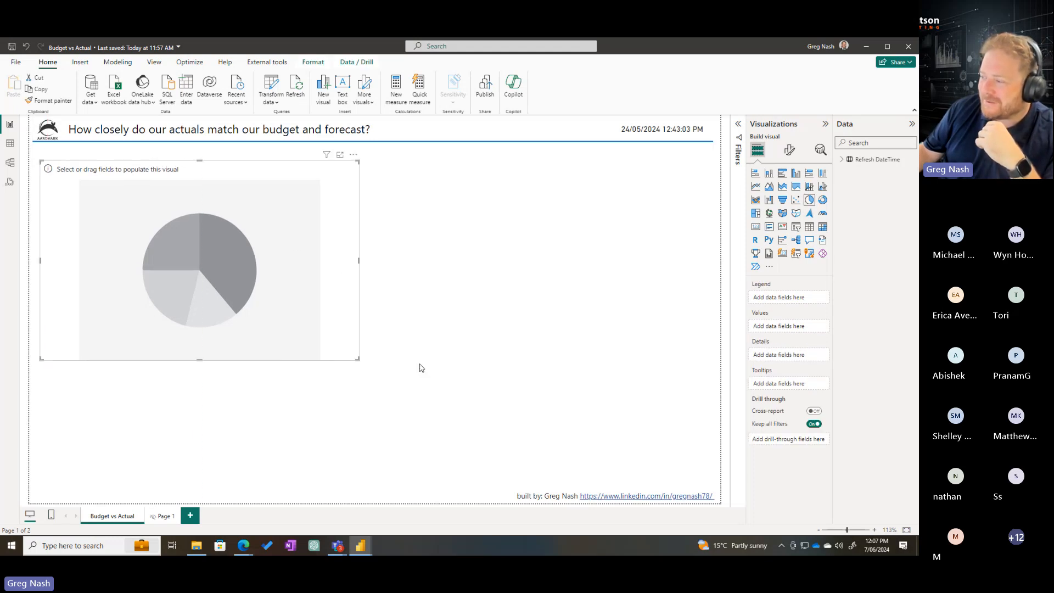
{"action": "left_click_drag", "start_coordinate": [358, 359], "coordinate": [360, 379]}
{"action": "left_click", "coordinate": [449, 375]}
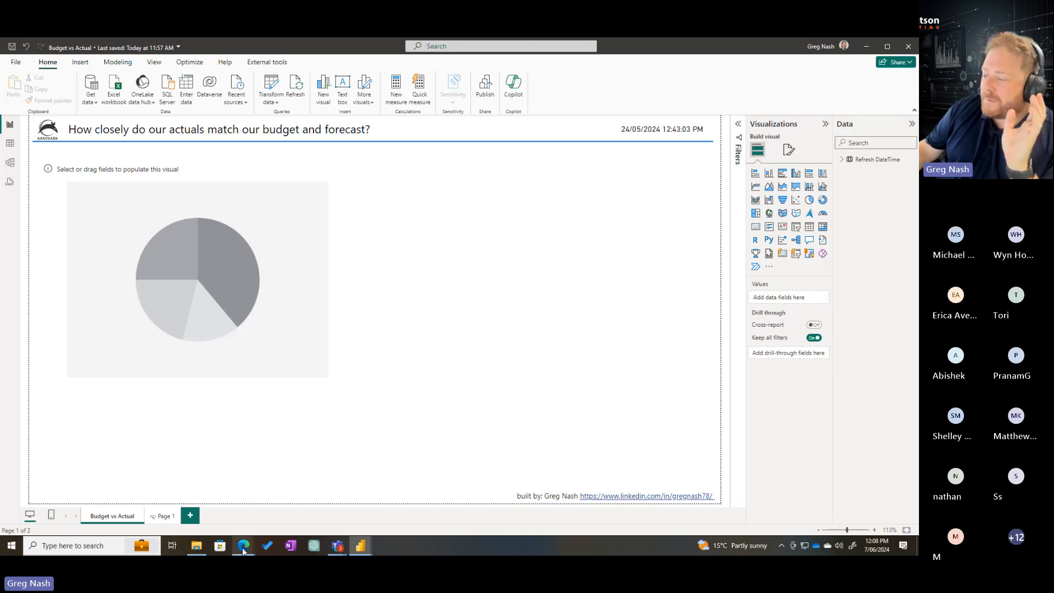
Switch to Azure DevOps in the browser and open the Repos files page of the Friday Fabric project
{"action": "mouse_move", "coordinate": [243, 549]}
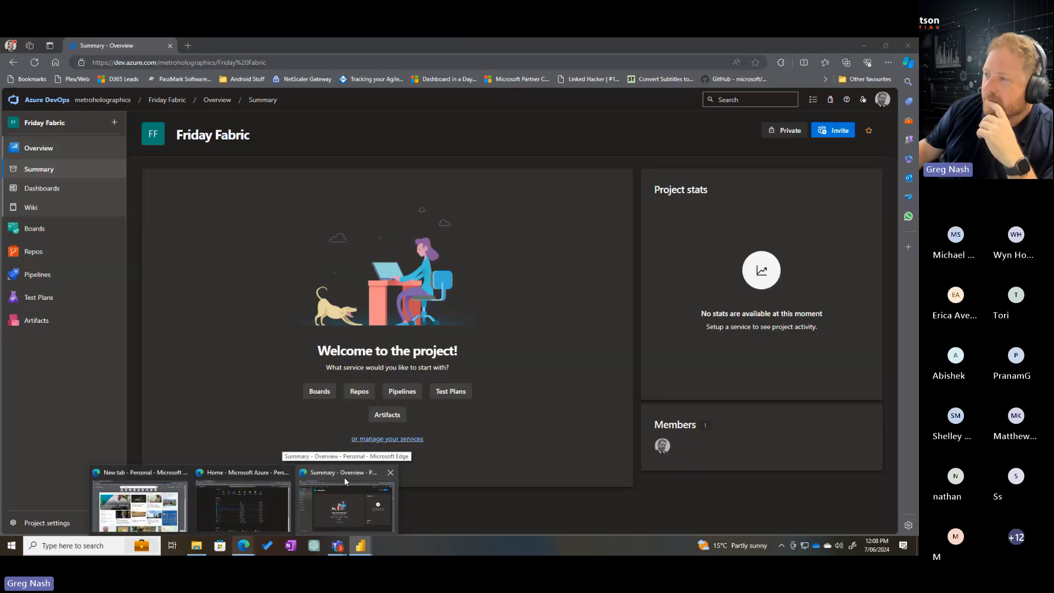
{"action": "left_click", "coordinate": [344, 476]}
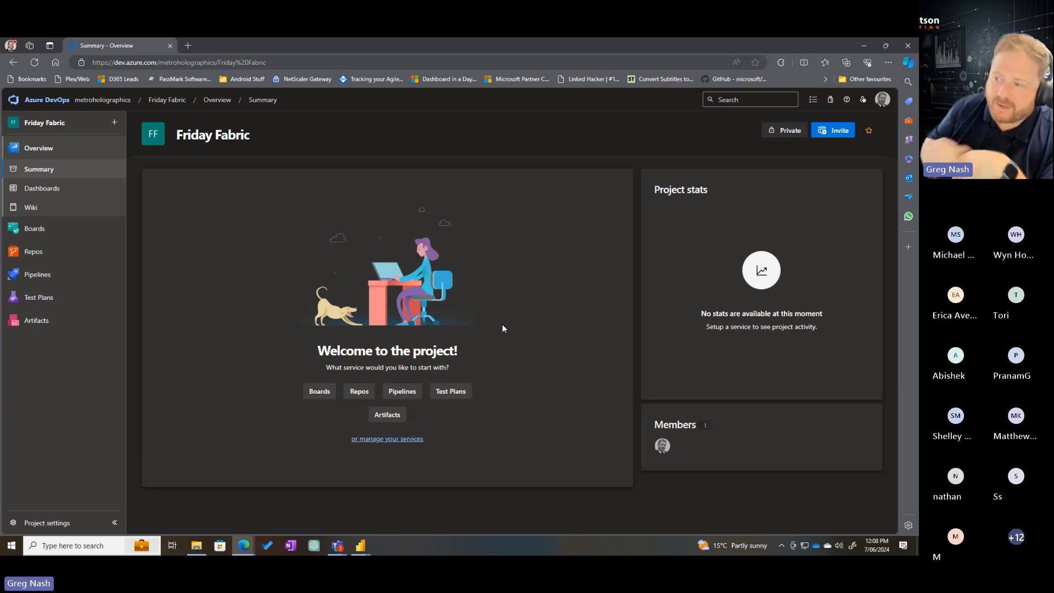
{"action": "mouse_move", "coordinate": [47, 255]}
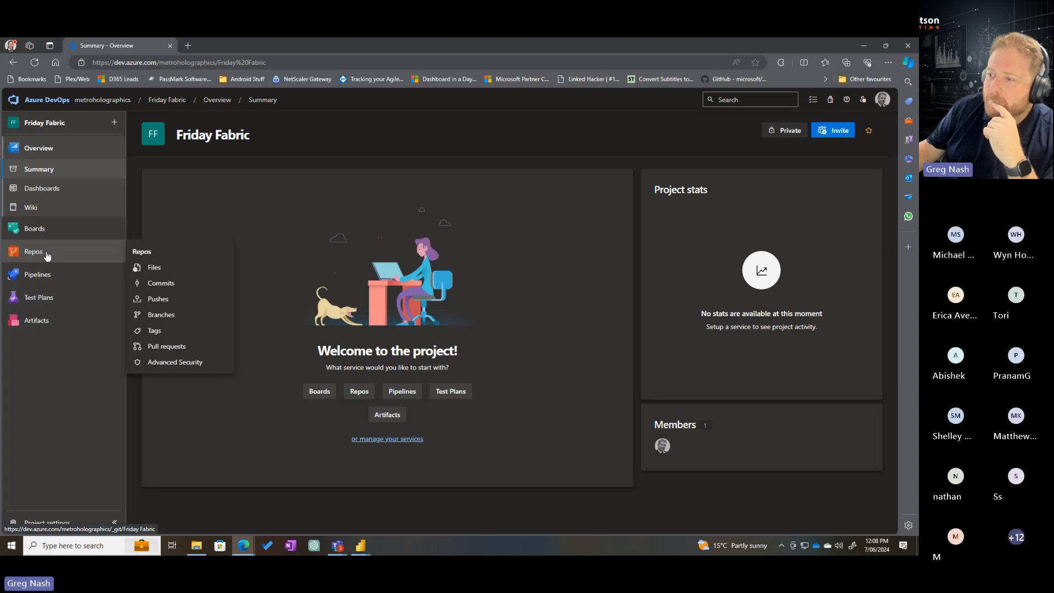
{"action": "left_click", "coordinate": [47, 254]}
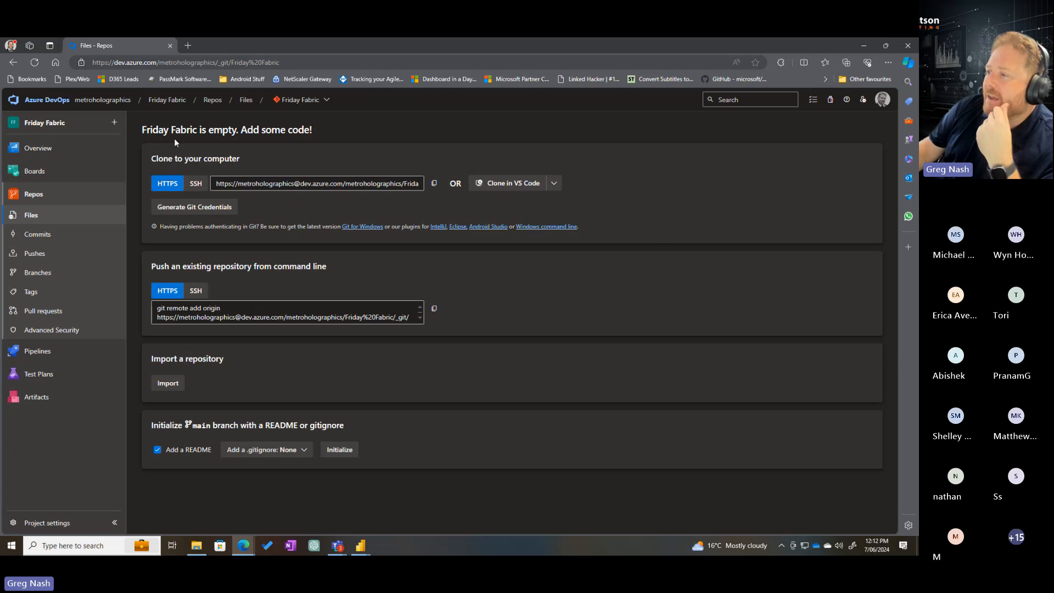
{"action": "left_click", "coordinate": [68, 194]}
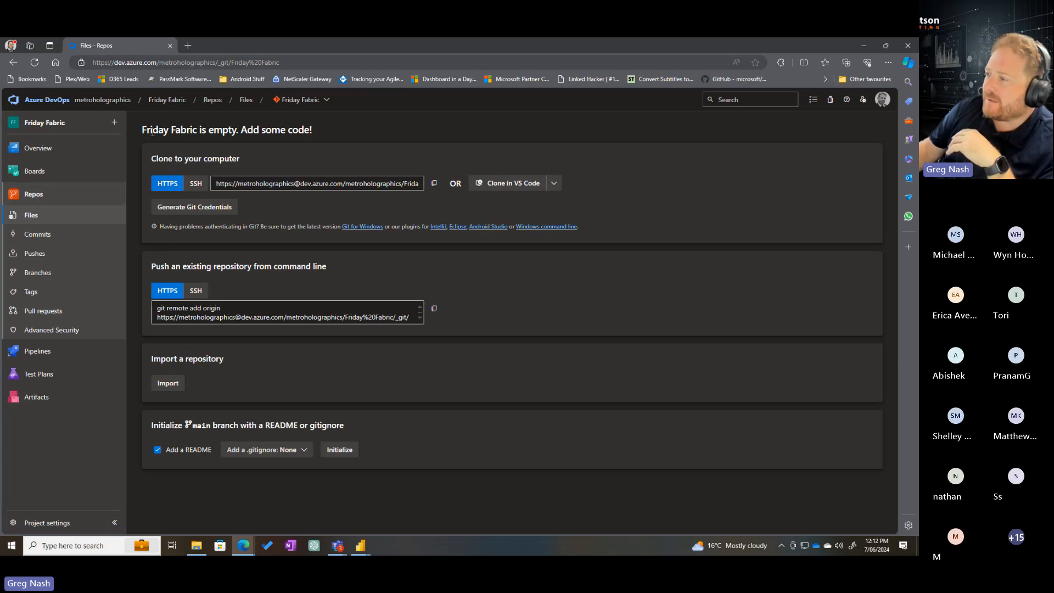
{"action": "left_click_drag", "start_coordinate": [152, 132], "coordinate": [254, 132]}
{"action": "left_click", "coordinate": [186, 132]}
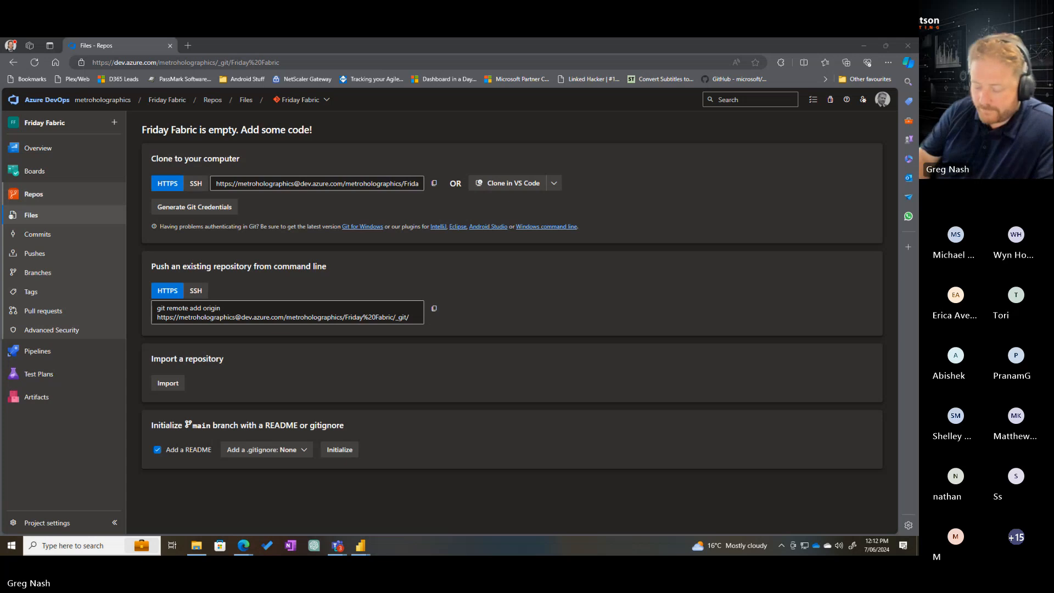
Launch Visual Studio Code and close the open app.py file, saving its changes
{"action": "type", "text": "vscode"}
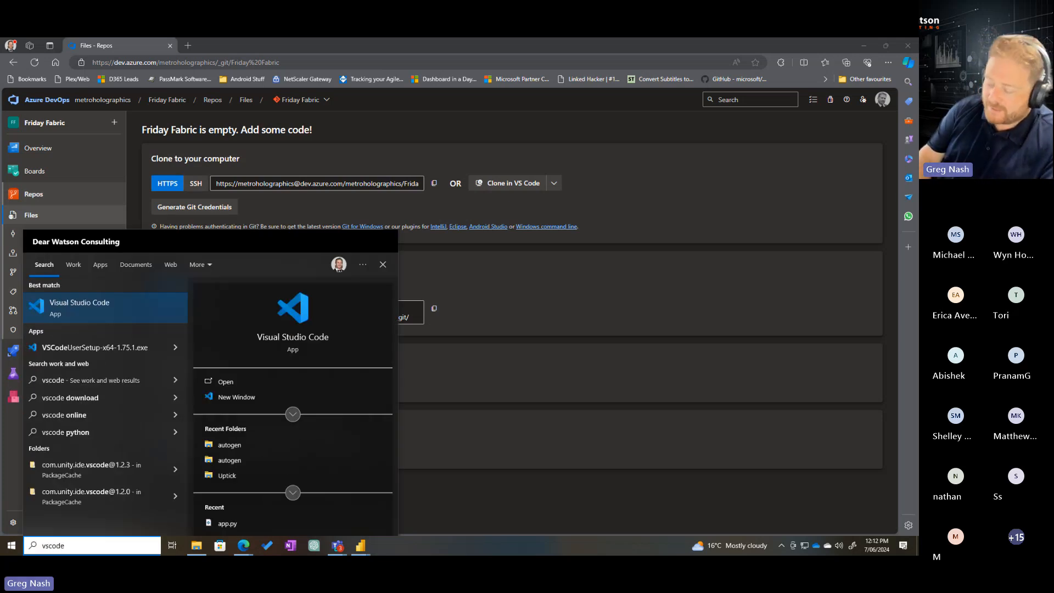
{"action": "key", "text": "Return"}
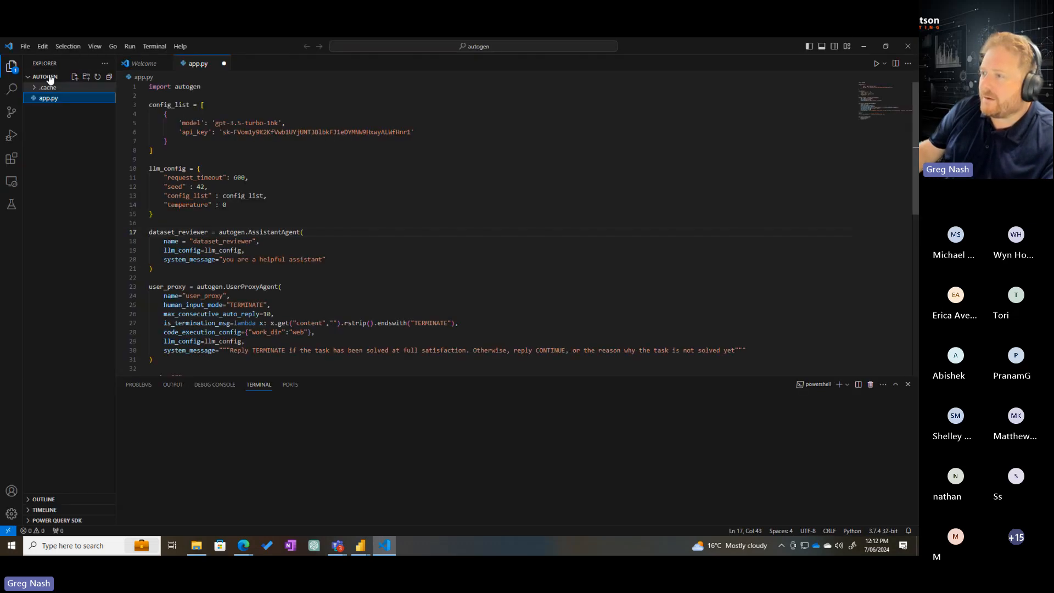
{"action": "left_click", "coordinate": [224, 64]}
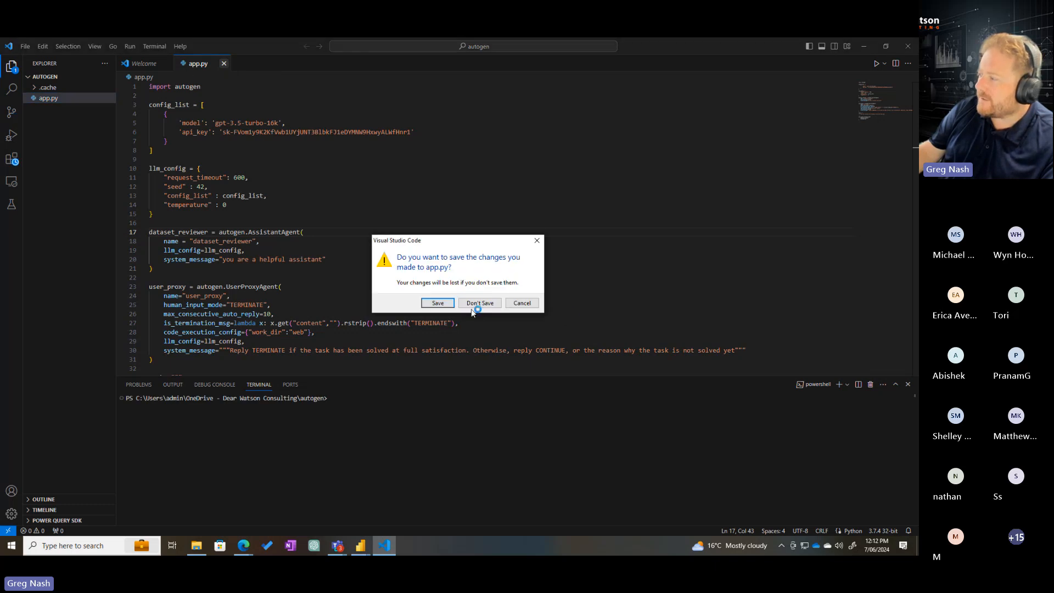
{"action": "left_click", "coordinate": [437, 305]}
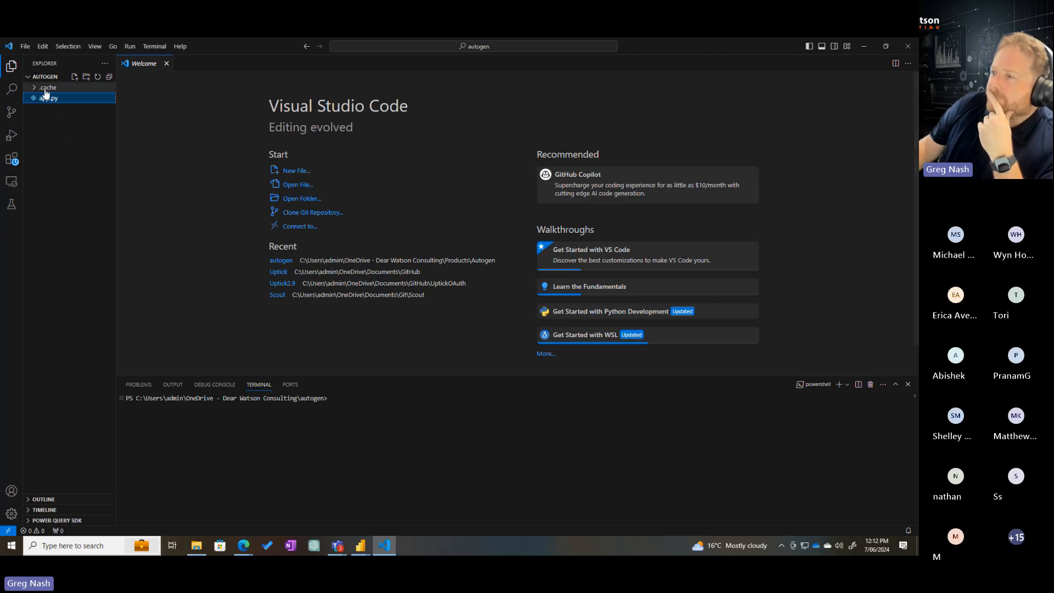
Show the source control options for the open autogen folder
{"action": "left_click", "coordinate": [26, 47]}
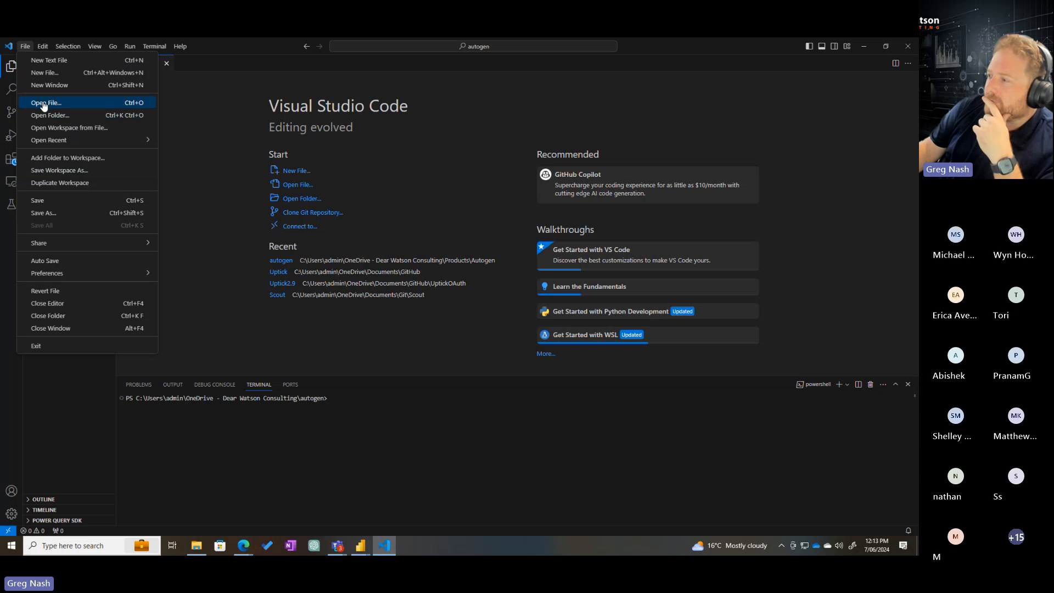
{"action": "left_click", "coordinate": [201, 377]}
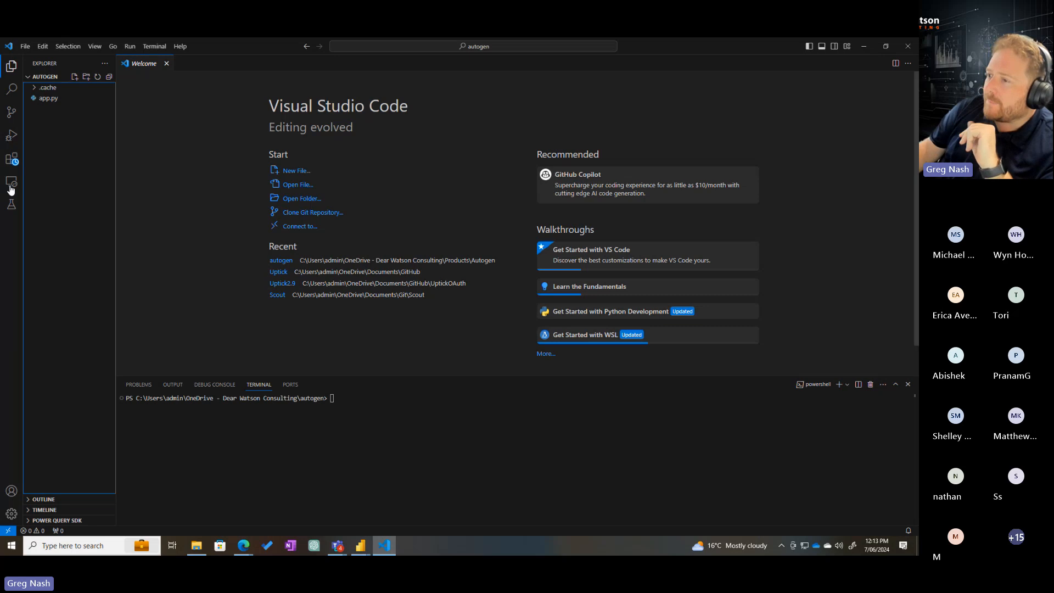
{"action": "left_click", "coordinate": [11, 115]}
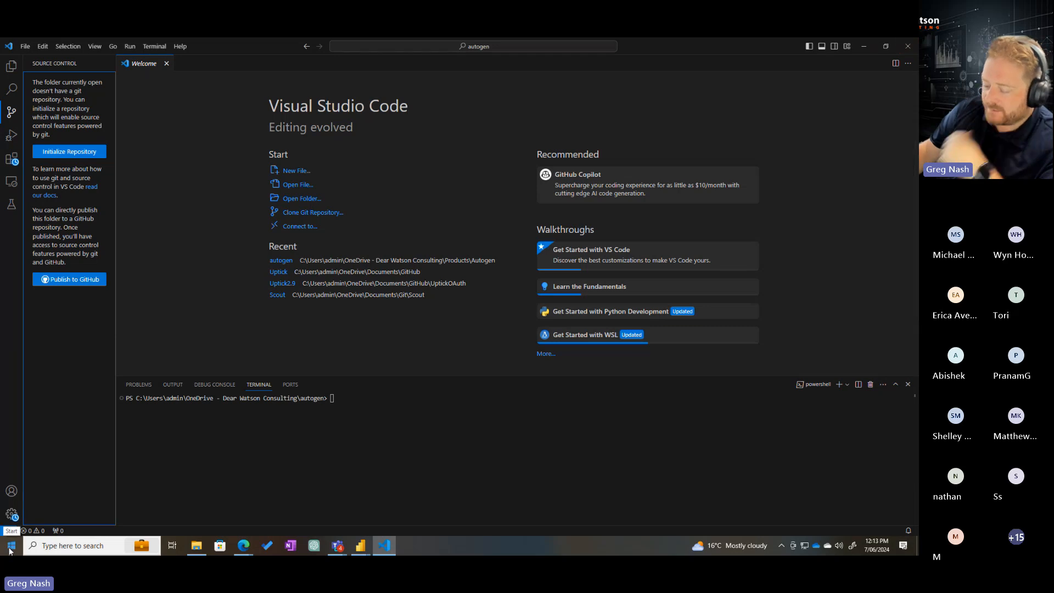
{"action": "left_click", "coordinate": [66, 546]}
{"action": "type", "text": "github"}
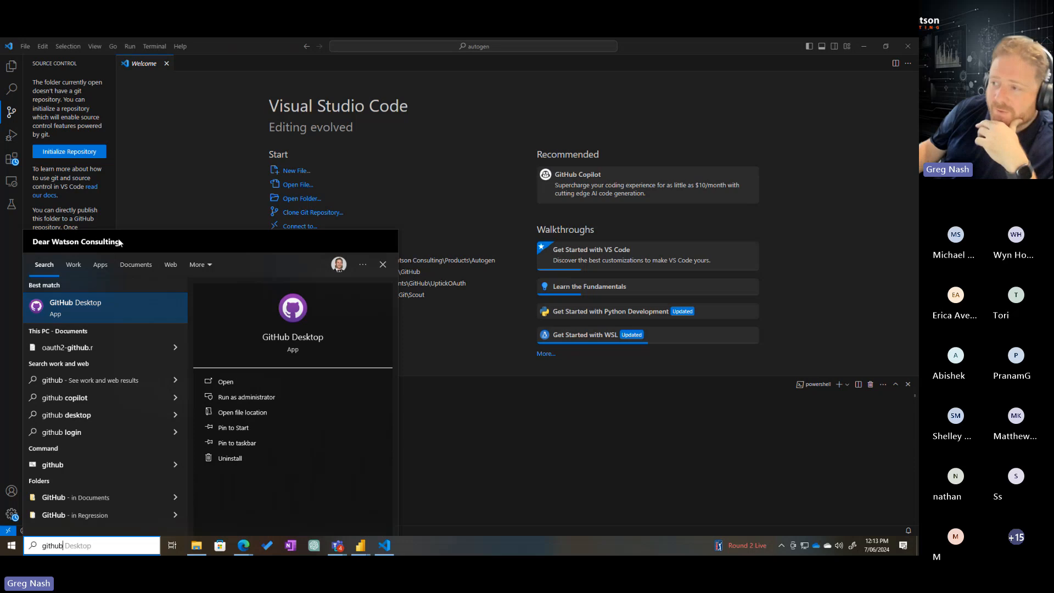
{"action": "left_click", "coordinate": [63, 176]}
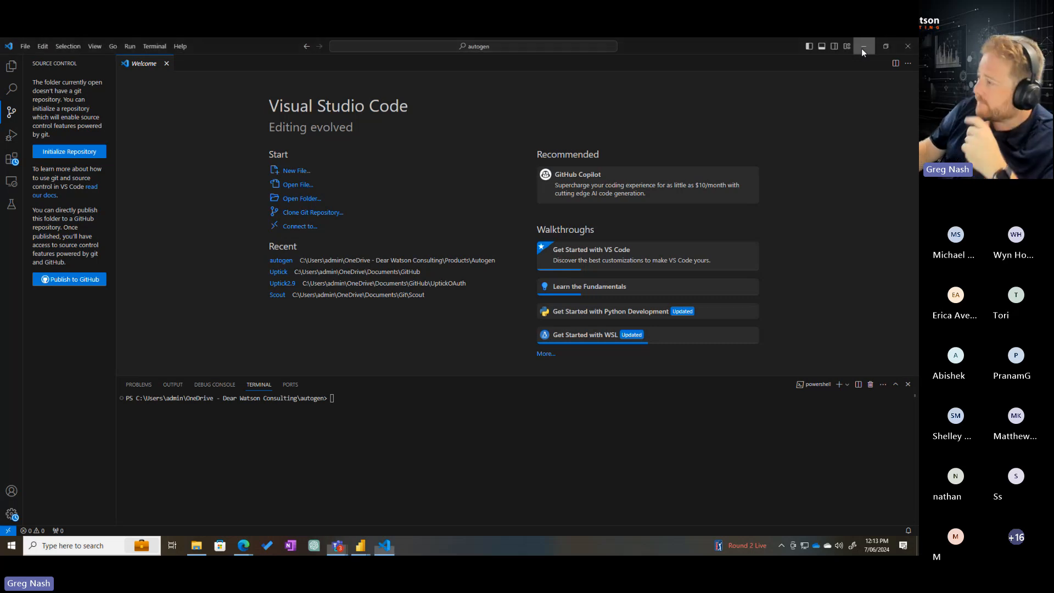
Return to Azure DevOps in the browser and copy the HTTPS clone URL of the Friday Fabric repository
{"action": "left_click", "coordinate": [863, 49]}
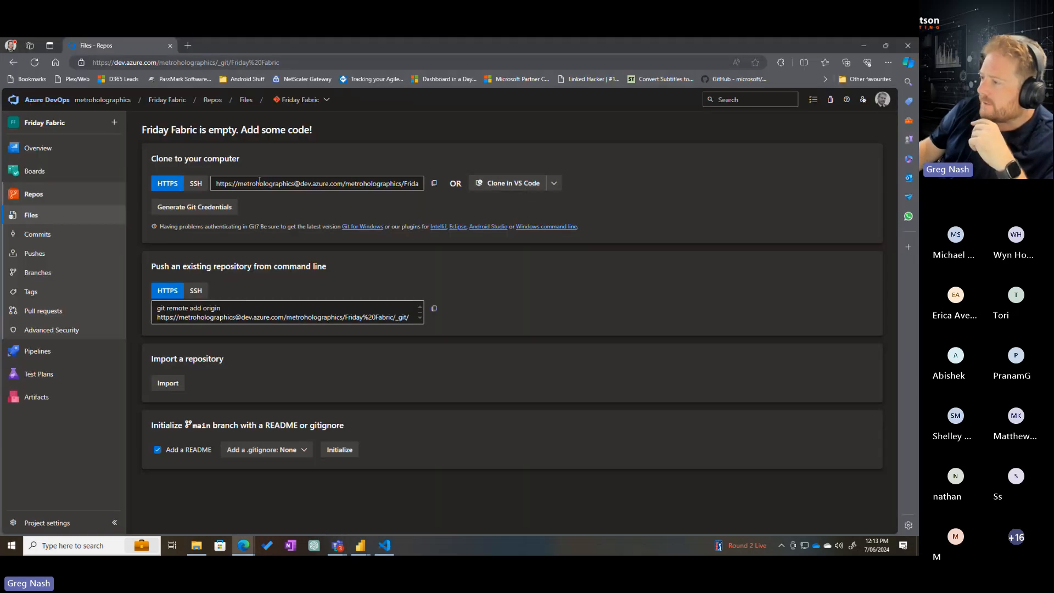
{"action": "left_click", "coordinate": [225, 184]}
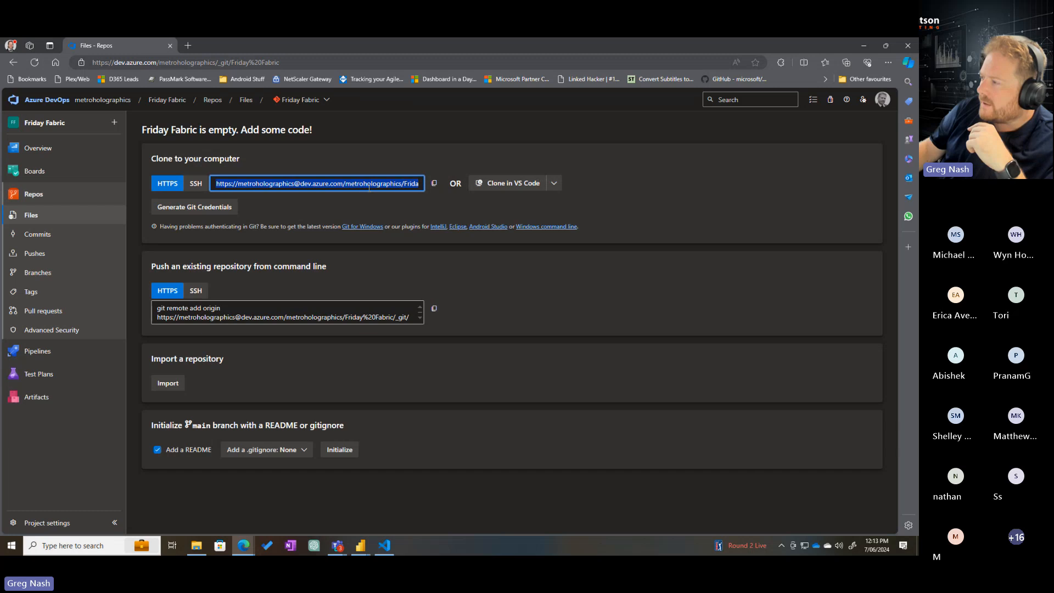
{"action": "left_click", "coordinate": [261, 185]}
{"action": "left_click_drag", "start_coordinate": [300, 183], "coordinate": [443, 183]}
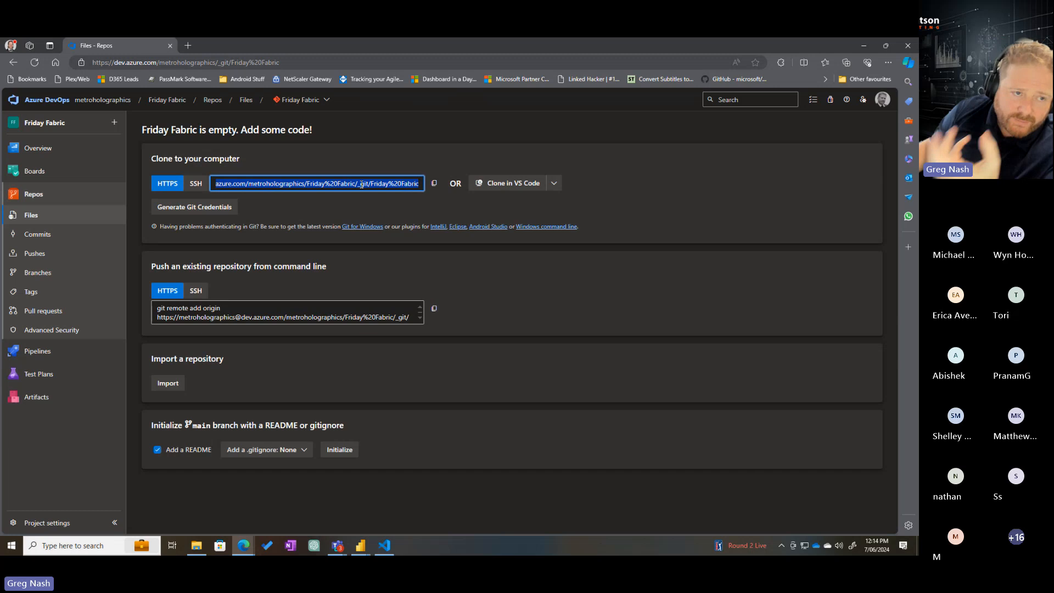
{"action": "left_click", "coordinate": [464, 211]}
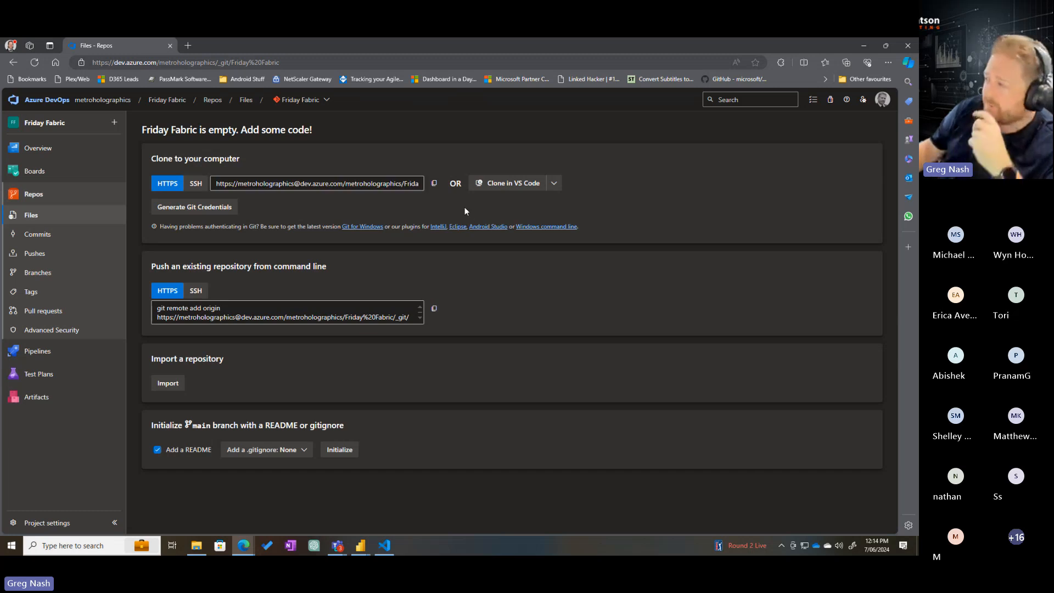
{"action": "left_click", "coordinate": [435, 185]}
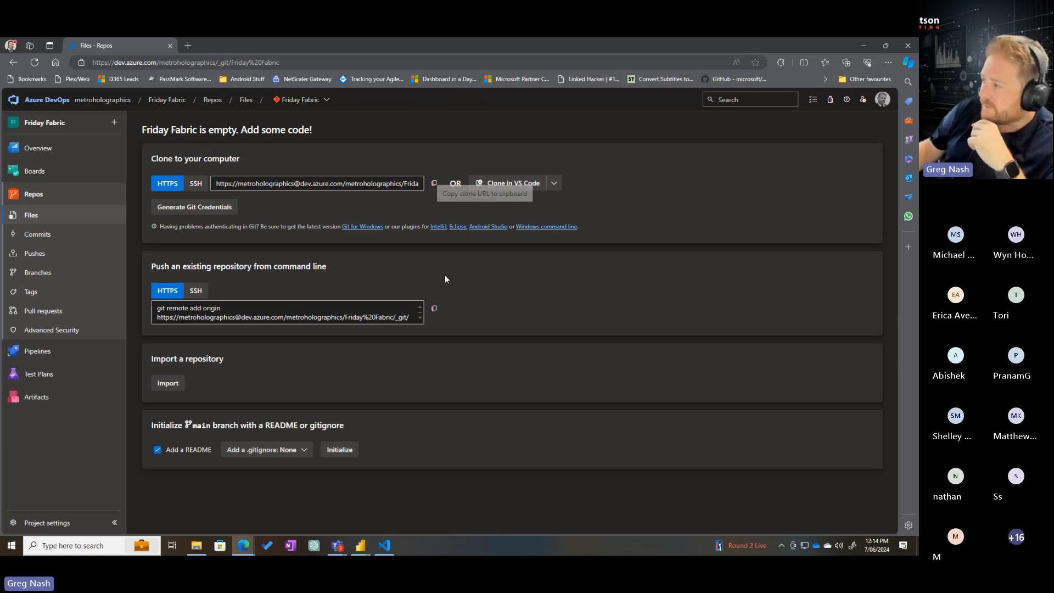
Find and launch GitHub Desktop
{"action": "left_click", "coordinate": [10, 548]}
{"action": "type", "text": "git"}
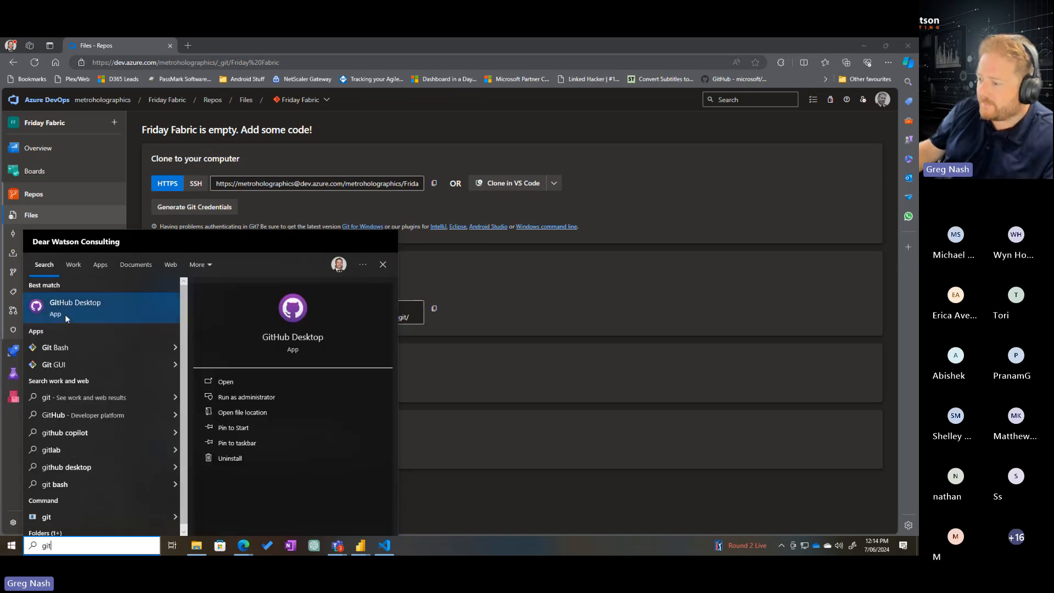
{"action": "left_click", "coordinate": [65, 310]}
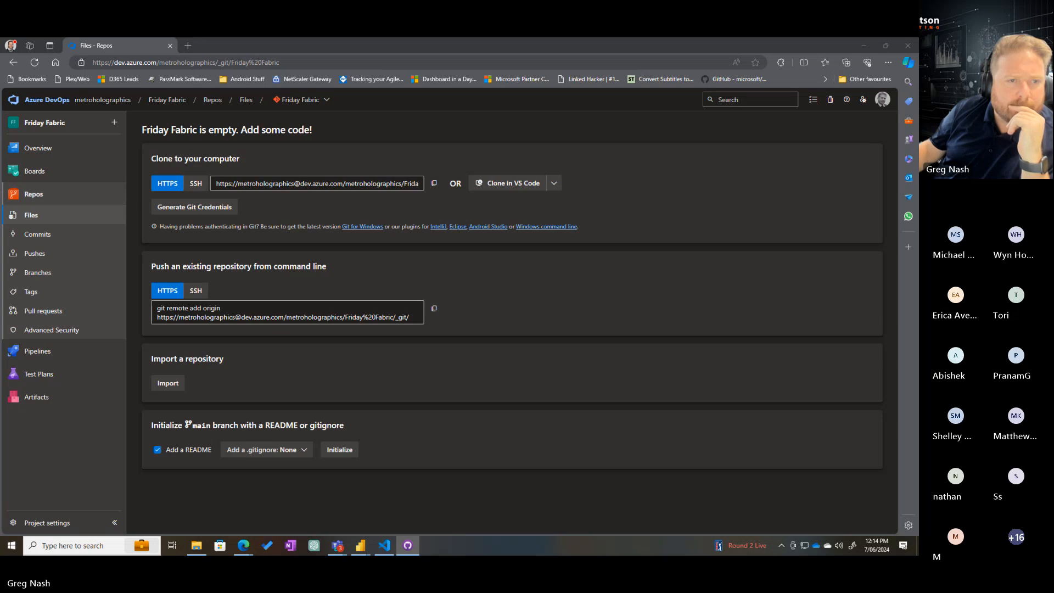
Bring up the GitHub Desktop window and maximize it
{"action": "left_click_drag", "start_coordinate": [918, 174], "coordinate": [384, 134]}
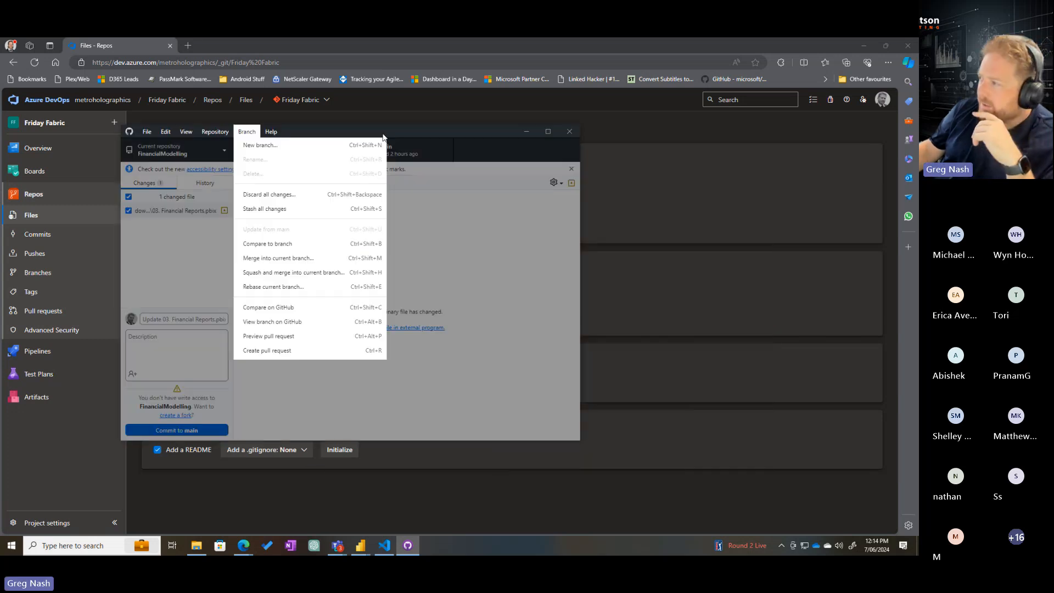
{"action": "left_click", "coordinate": [526, 132]}
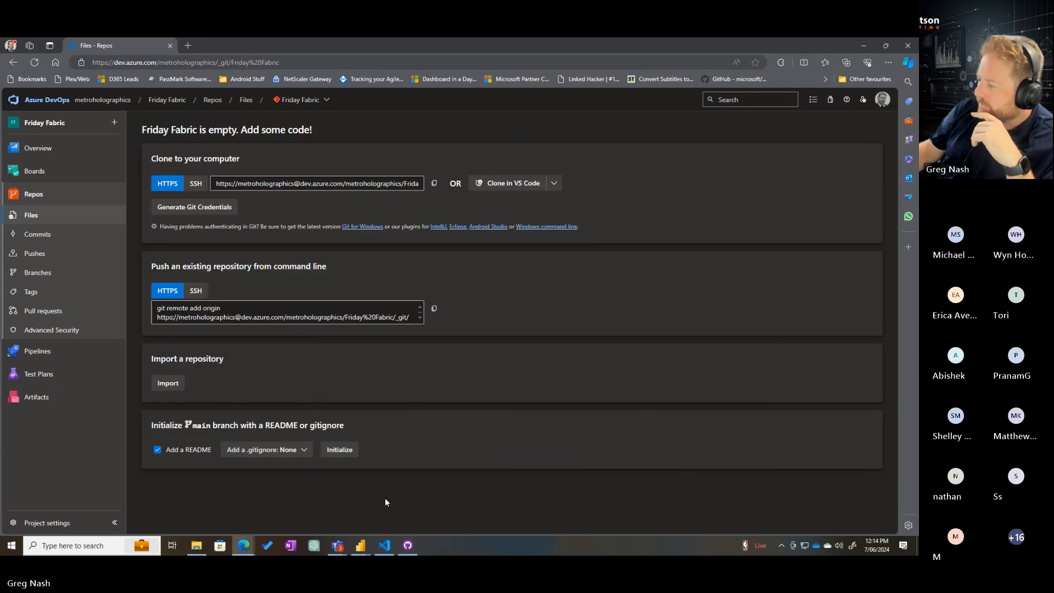
{"action": "left_click", "coordinate": [408, 546]}
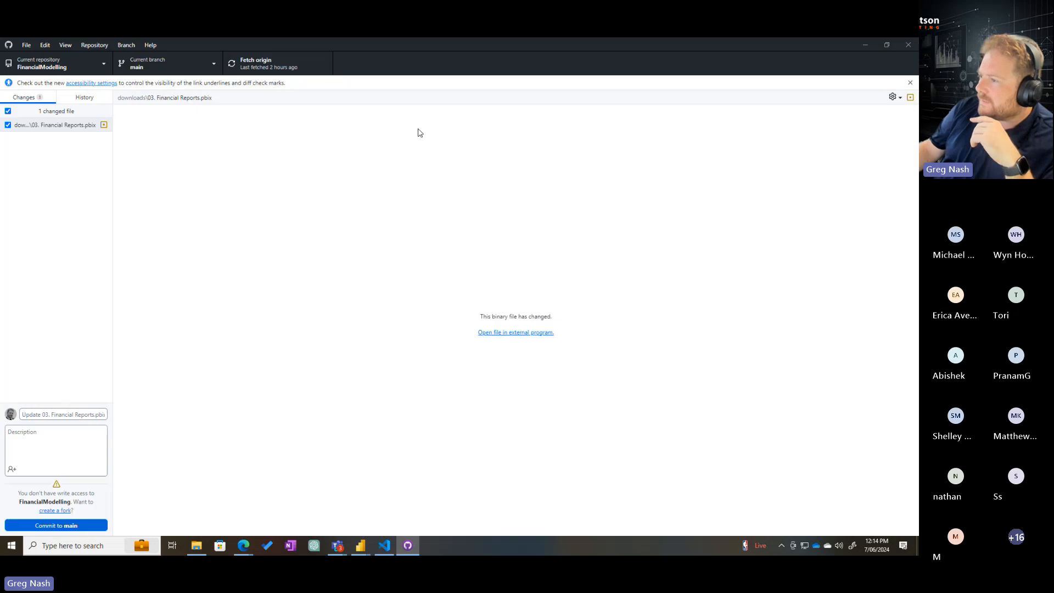
{"action": "double_click", "coordinate": [416, 129]}
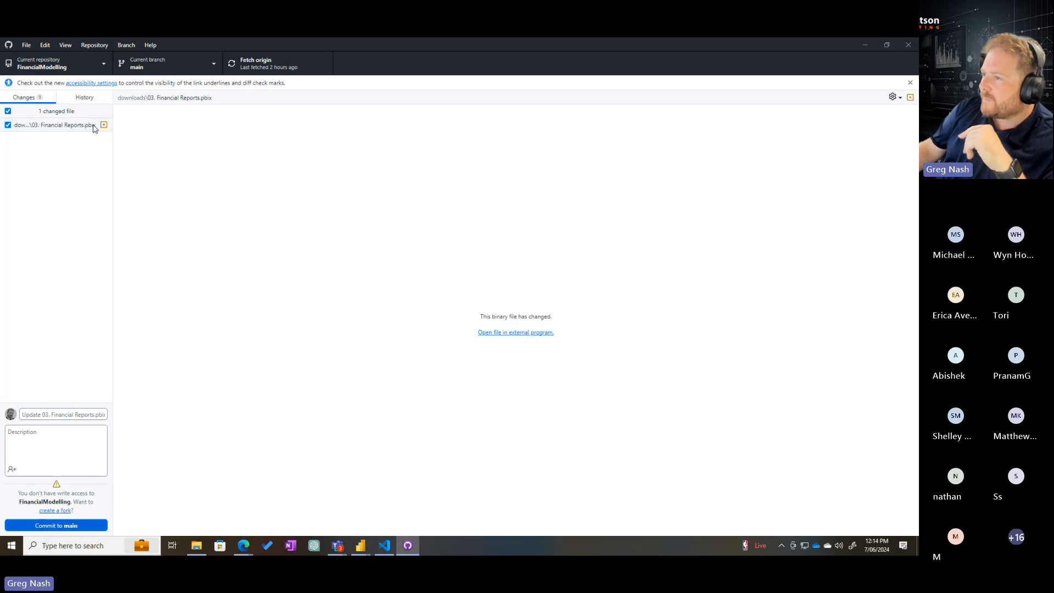
Start cloning a repository in GitHub Desktop, choosing a URL as the source
{"action": "left_click", "coordinate": [27, 45]}
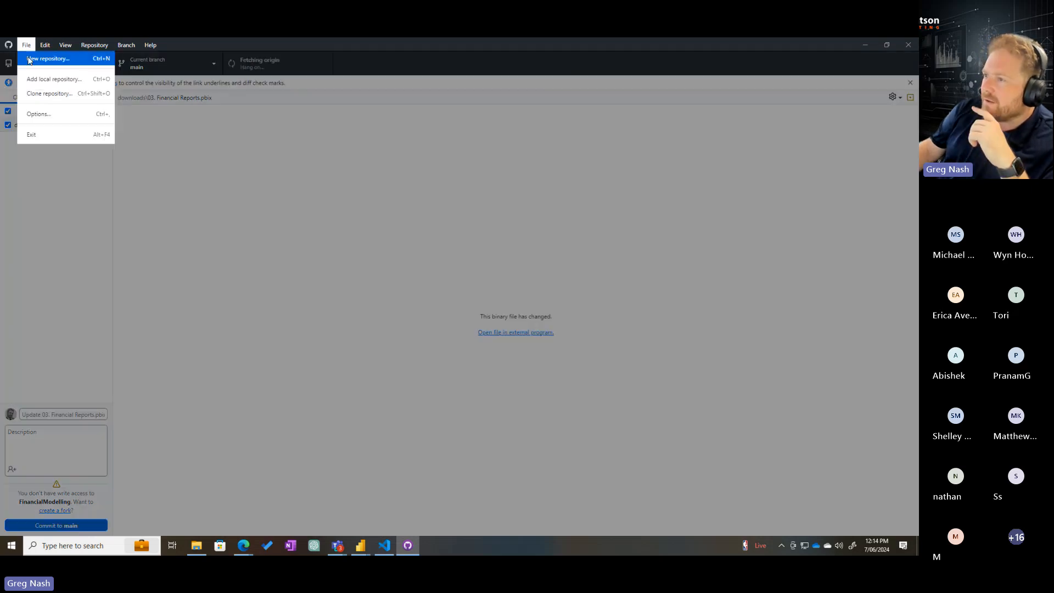
{"action": "left_click", "coordinate": [50, 93]}
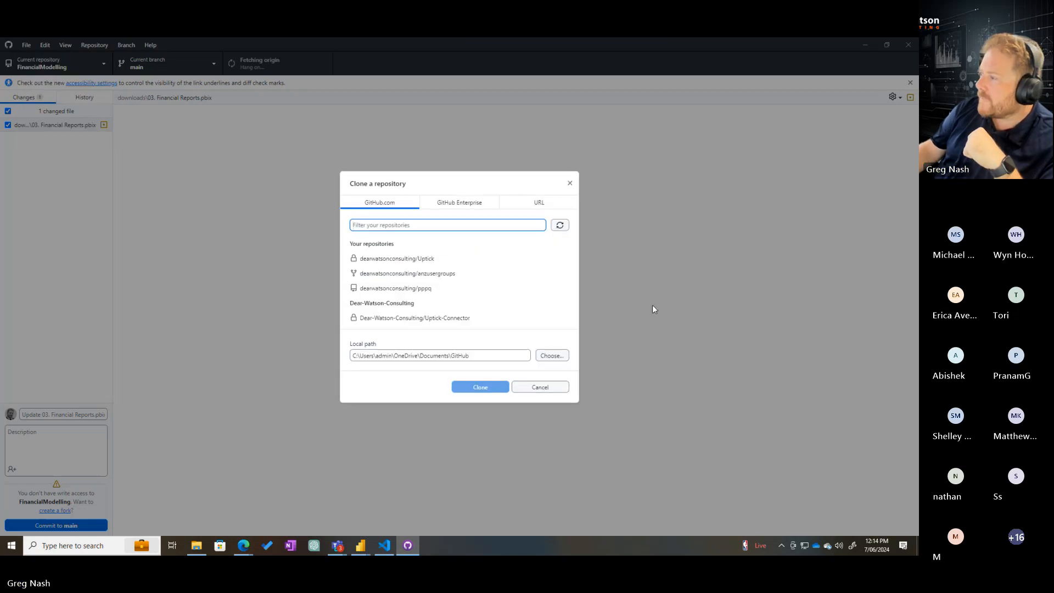
{"action": "left_click", "coordinate": [465, 204]}
{"action": "left_click", "coordinate": [549, 283]}
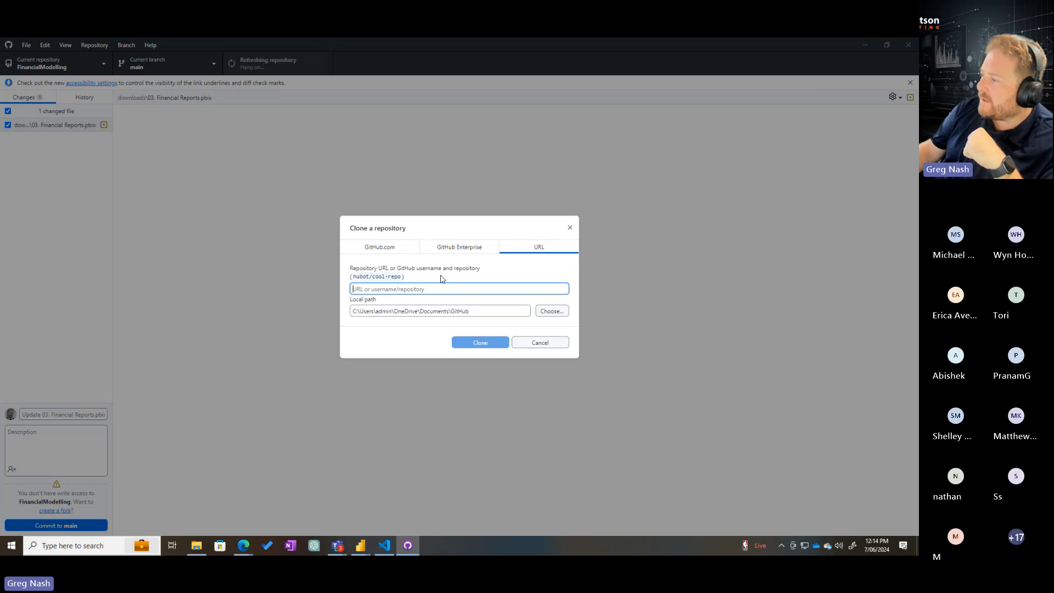
Copy the Friday Fabric HTTPS clone URL from Azure DevOps and try cloning it in GitHub Desktop to the local Documents\GitHub\Friday%20Fabric folder
{"action": "key", "text": "alt+Tab"}
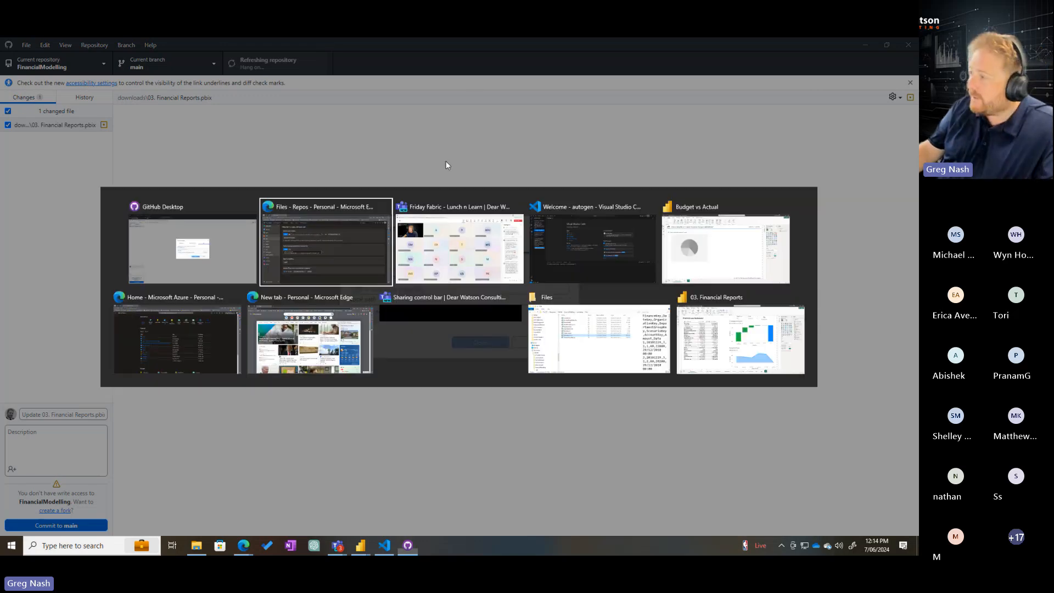
{"action": "left_click", "coordinate": [219, 183]}
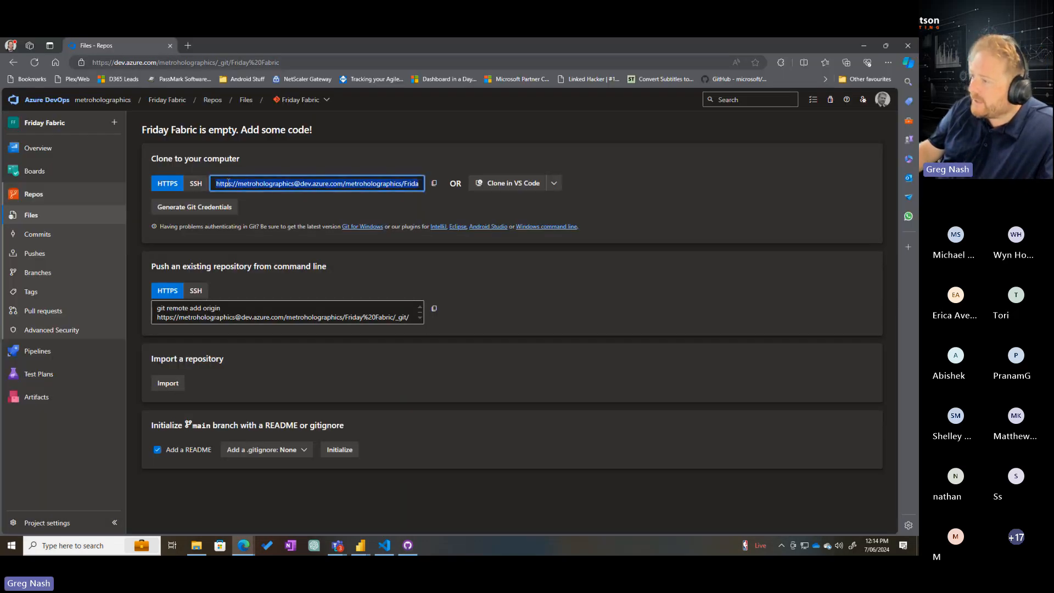
{"action": "left_click", "coordinate": [434, 183]}
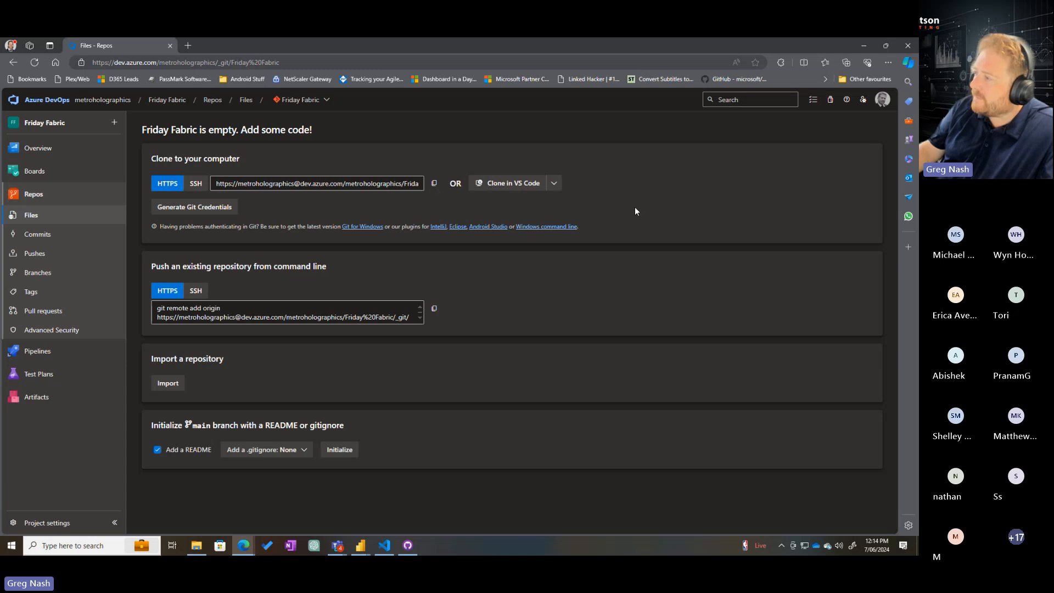
{"action": "key", "text": "alt+Tab"}
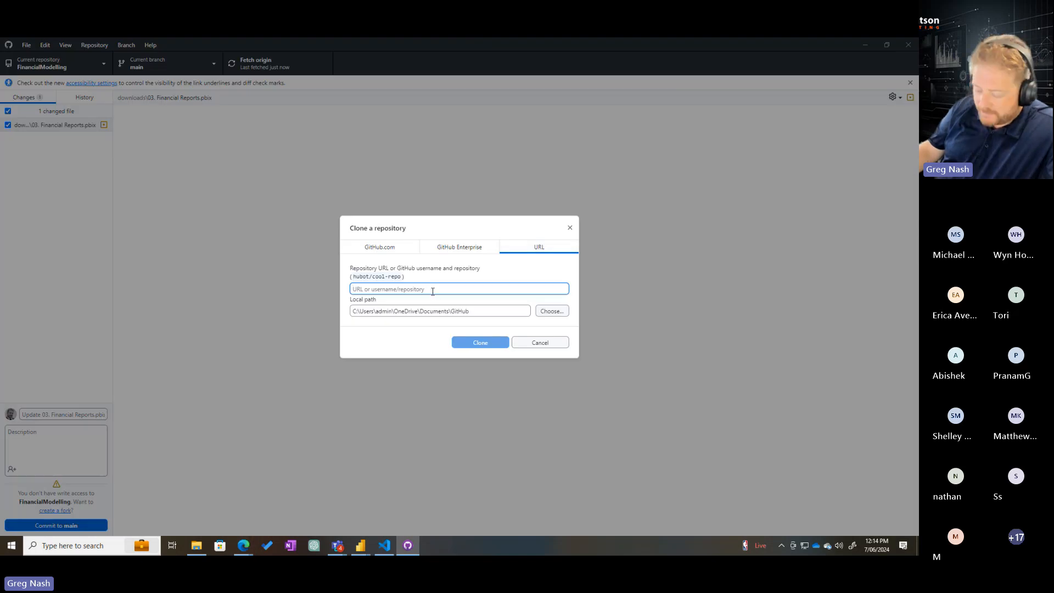
{"action": "key", "text": "ctrl+v"}
{"action": "left_click", "coordinate": [526, 309]}
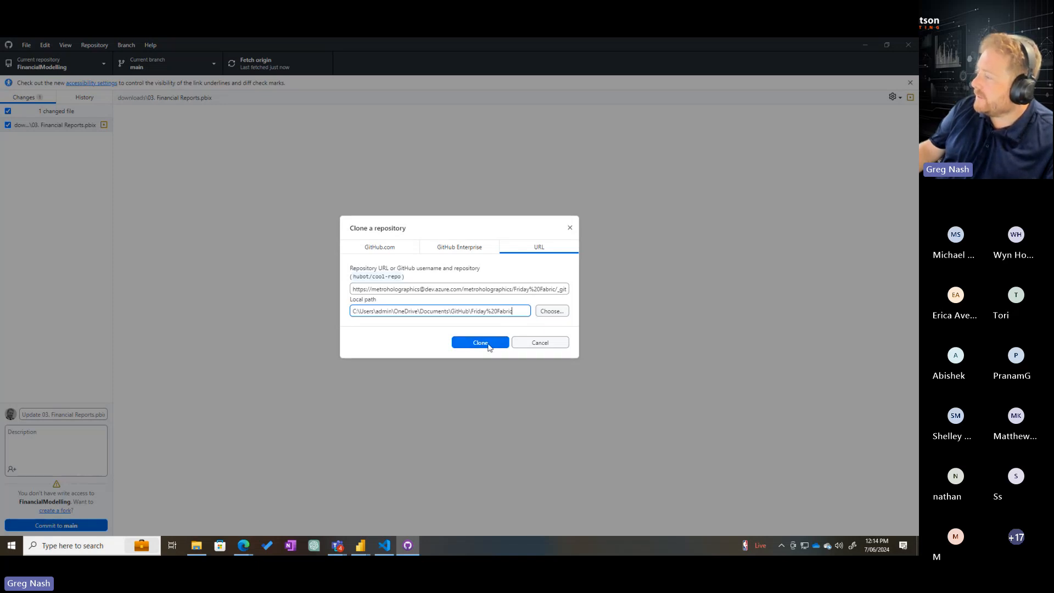
{"action": "left_click", "coordinate": [488, 345]}
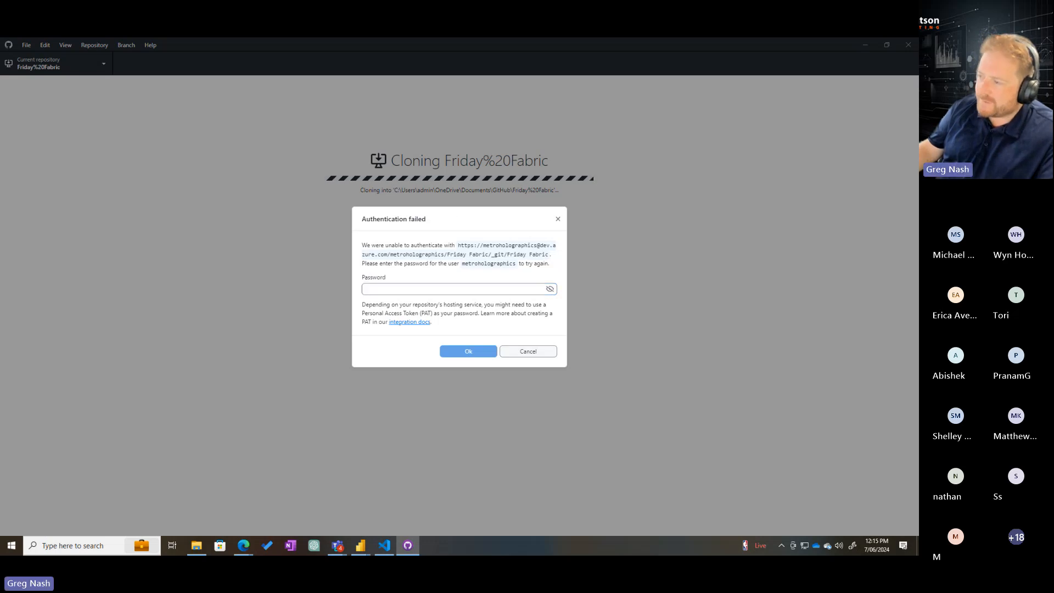
Try to authenticate the clone with the account password, and dismiss the retry request
{"action": "left_click", "coordinate": [516, 362]}
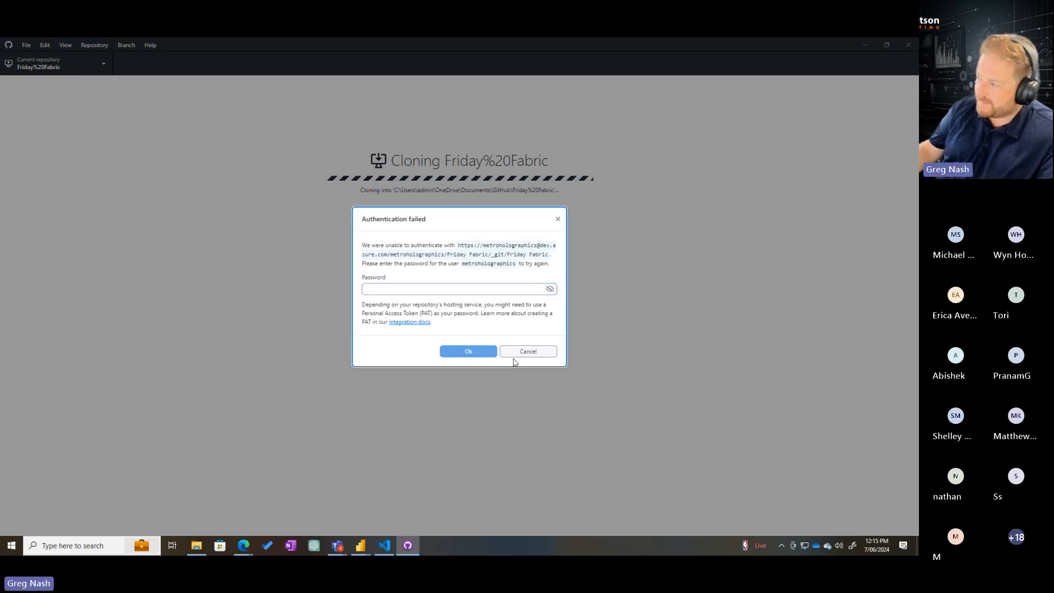
{"action": "left_click", "coordinate": [411, 288]}
{"action": "type", "text": "••••••••••••"}
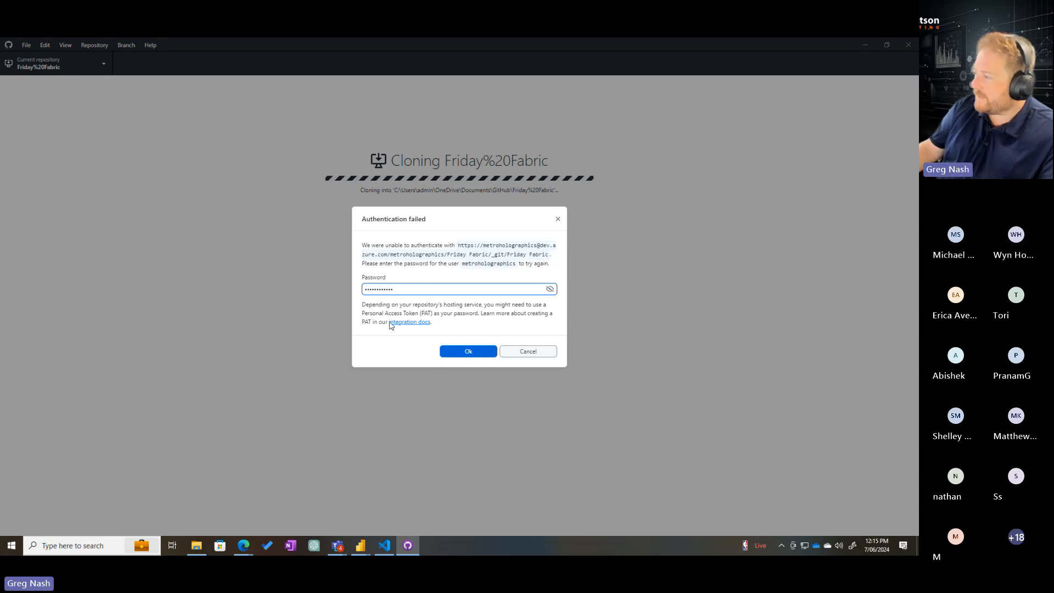
{"action": "left_click", "coordinate": [467, 352]}
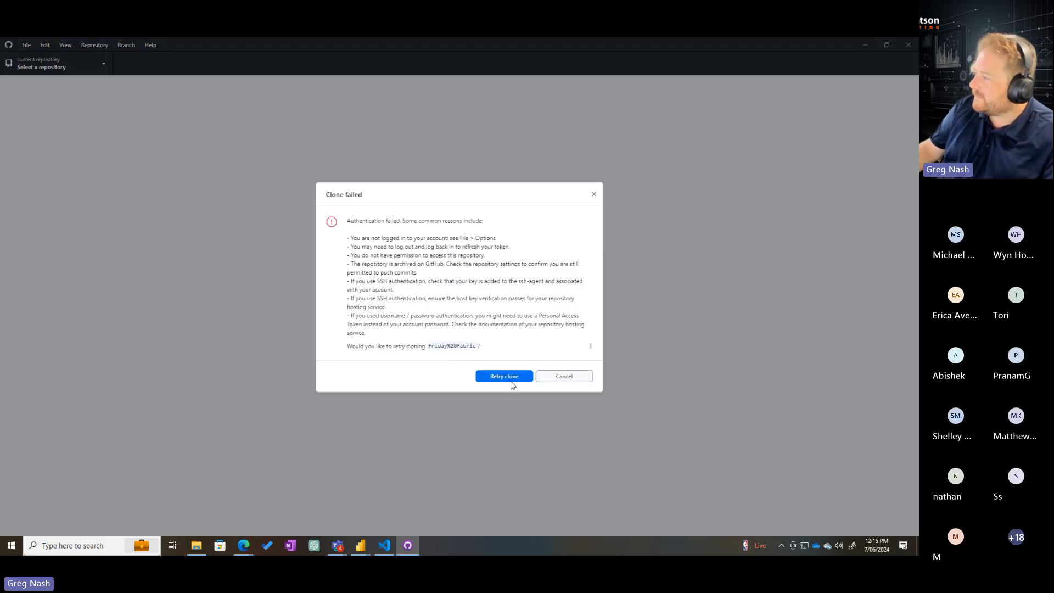
{"action": "left_click", "coordinate": [567, 383]}
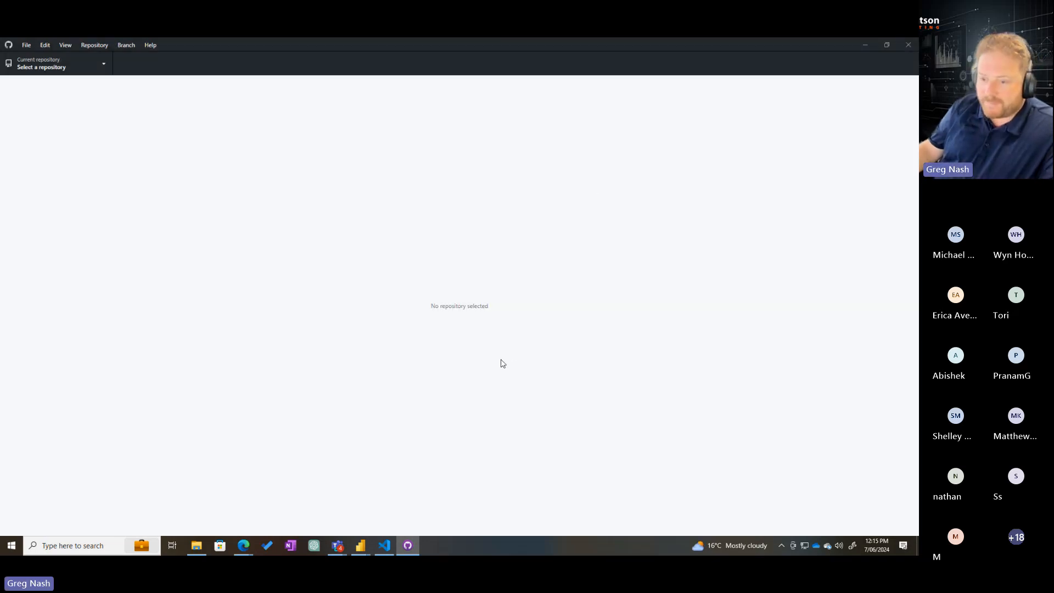
Switch to Azure DevOps in the browser and generate Git credentials for the Friday Fabric repository
{"action": "key", "text": "alt+Tab"}
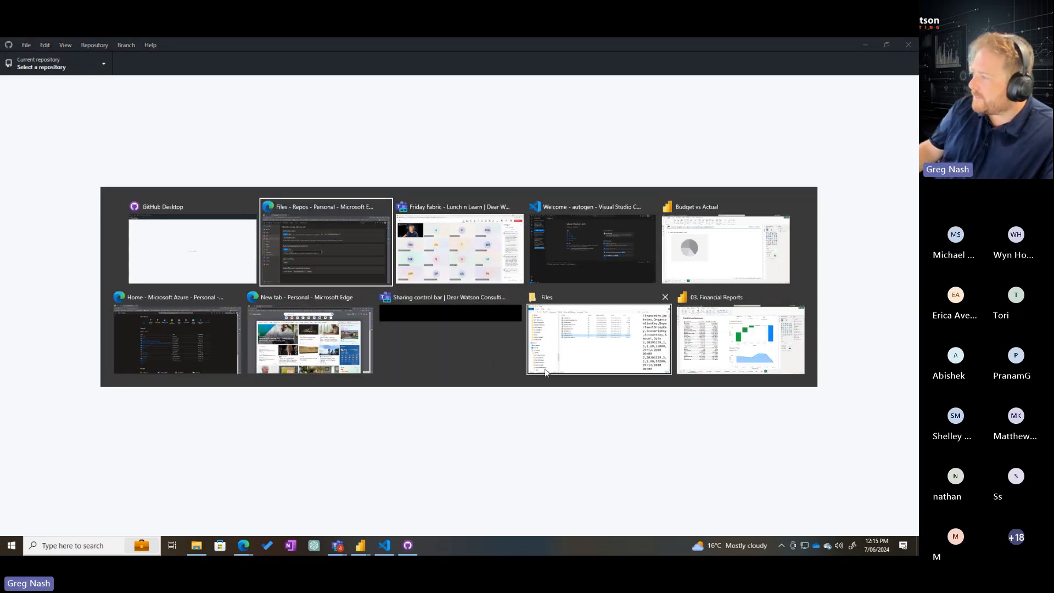
{"action": "key", "text": "alt+Tab"}
{"action": "key", "text": "alt+Tab"}
{"action": "key", "text": "alt+Tab"}
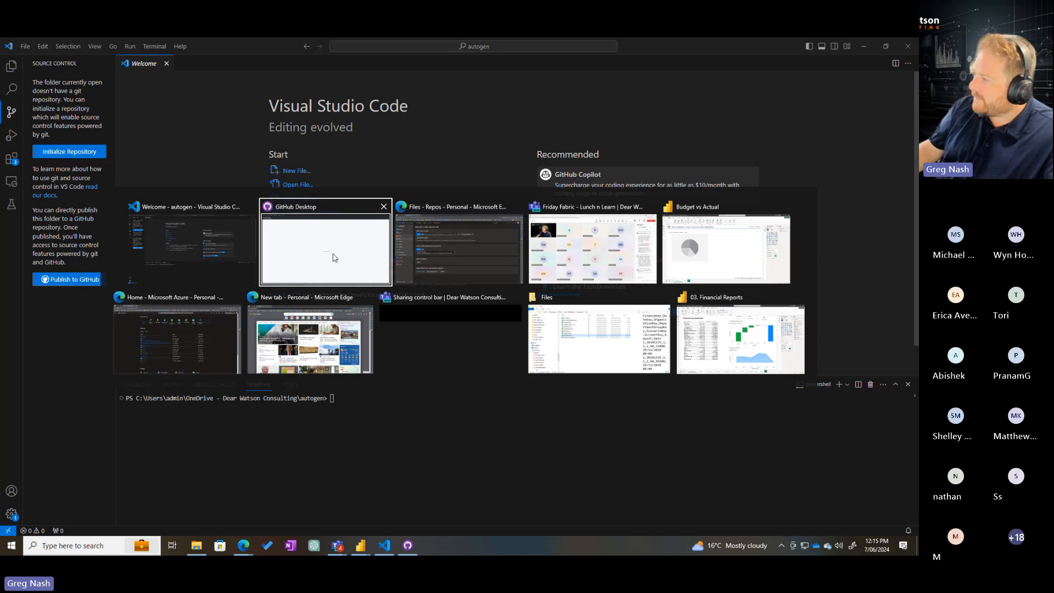
{"action": "key", "text": "alt+Tab"}
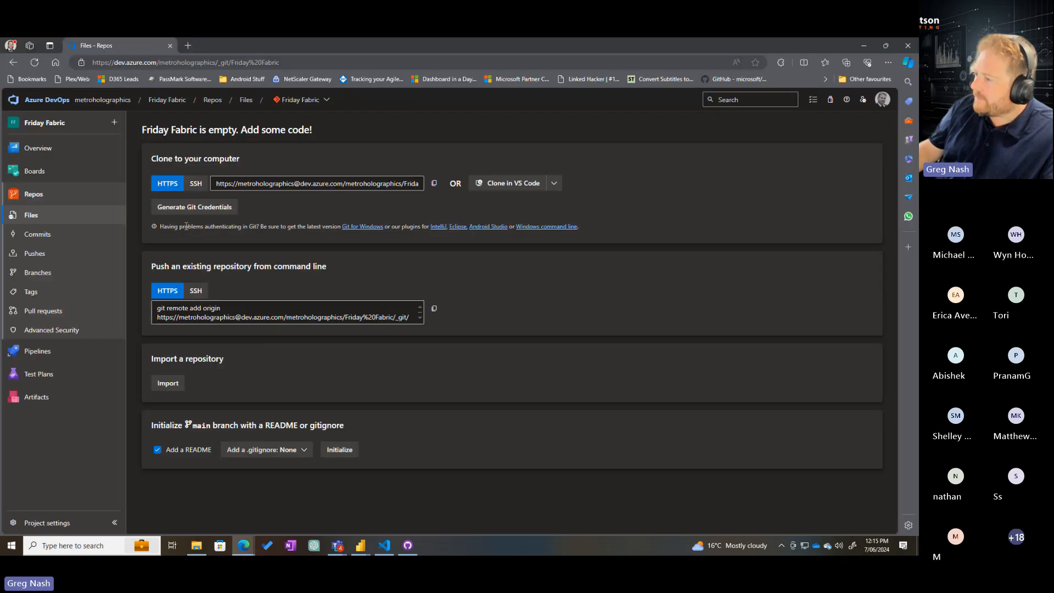
{"action": "left_click_drag", "start_coordinate": [185, 226], "coordinate": [225, 228]}
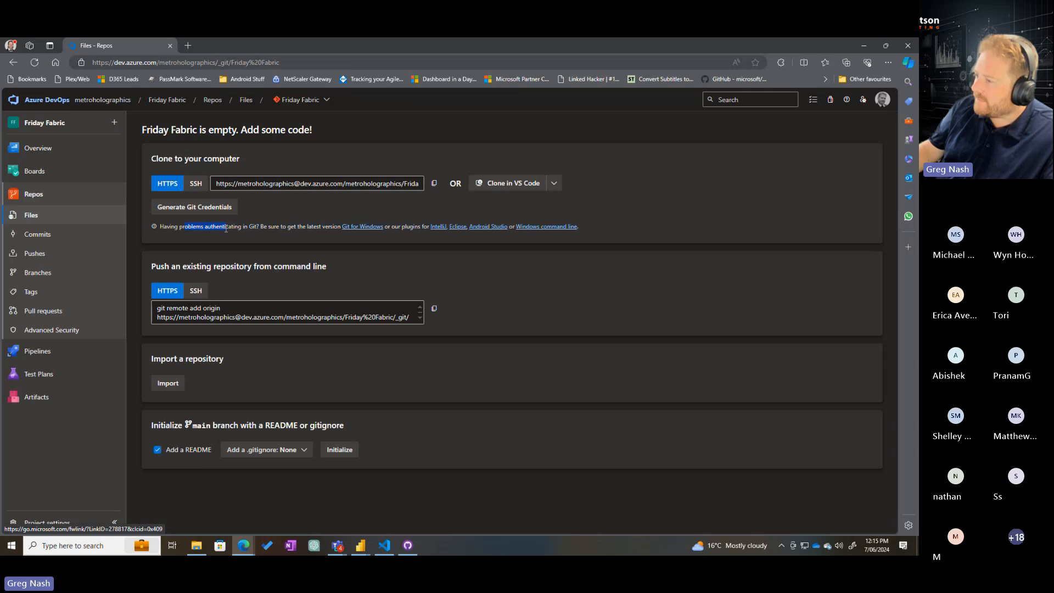
{"action": "left_click", "coordinate": [220, 208]}
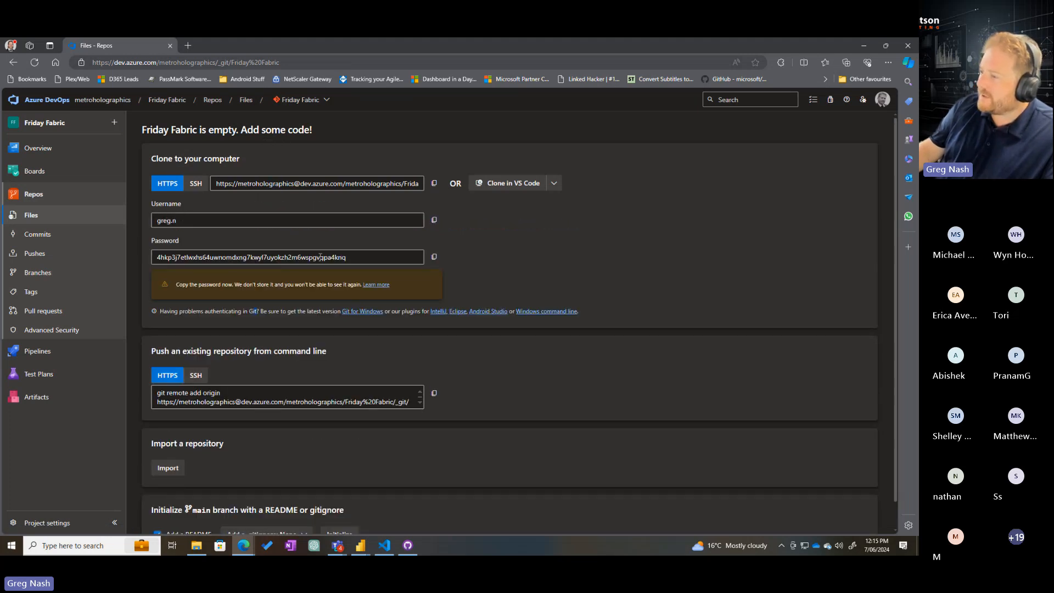
Copy the generated Git password to the clipboard
{"action": "double_click", "coordinate": [327, 258]}
{"action": "left_click_drag", "start_coordinate": [323, 258], "coordinate": [198, 257]}
{"action": "left_click", "coordinate": [387, 257]}
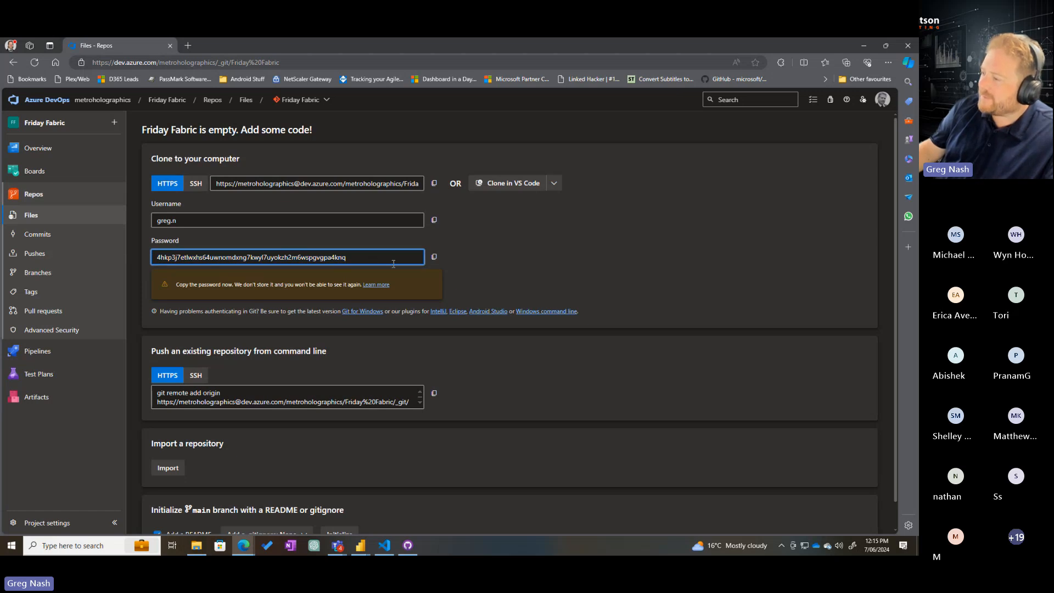
{"action": "left_click", "coordinate": [435, 258]}
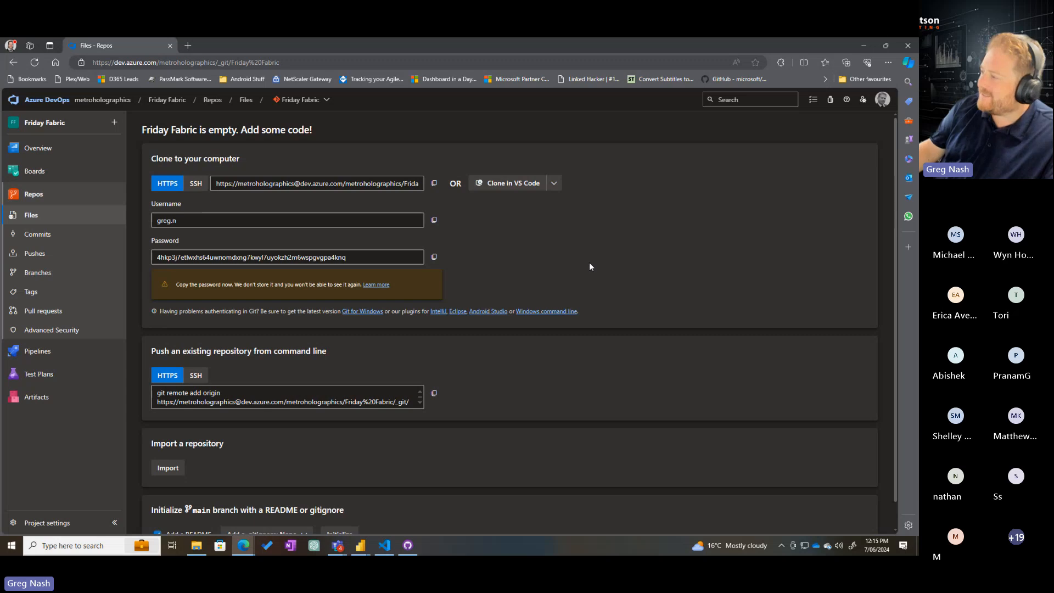
Return to GitHub Desktop and open the settings for cloning a repository by URL
{"action": "key", "text": "alt+Tab"}
{"action": "key", "text": "alt+Tab"}
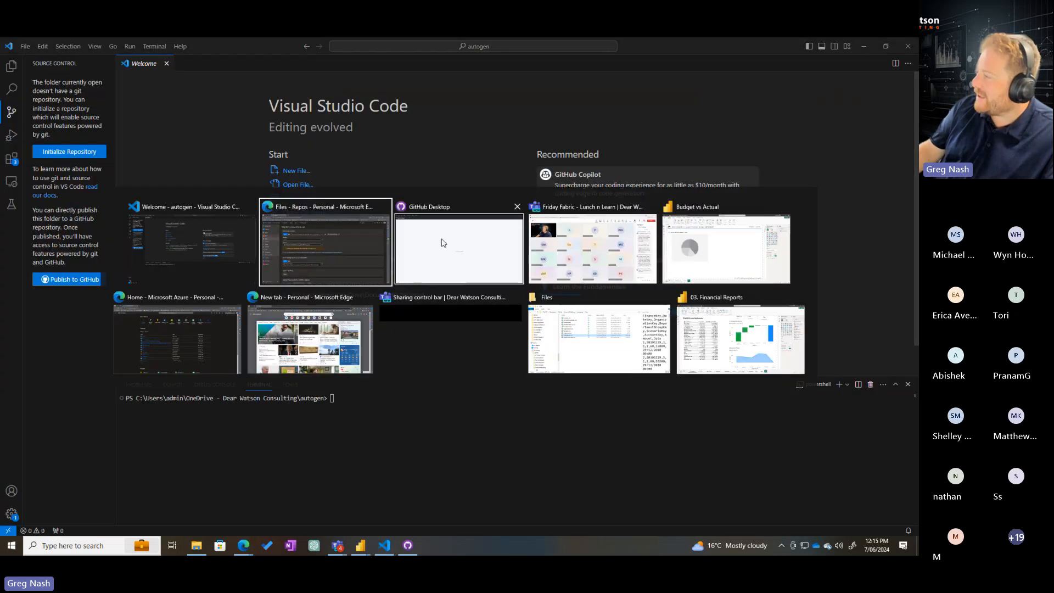
{"action": "left_click", "coordinate": [445, 247]}
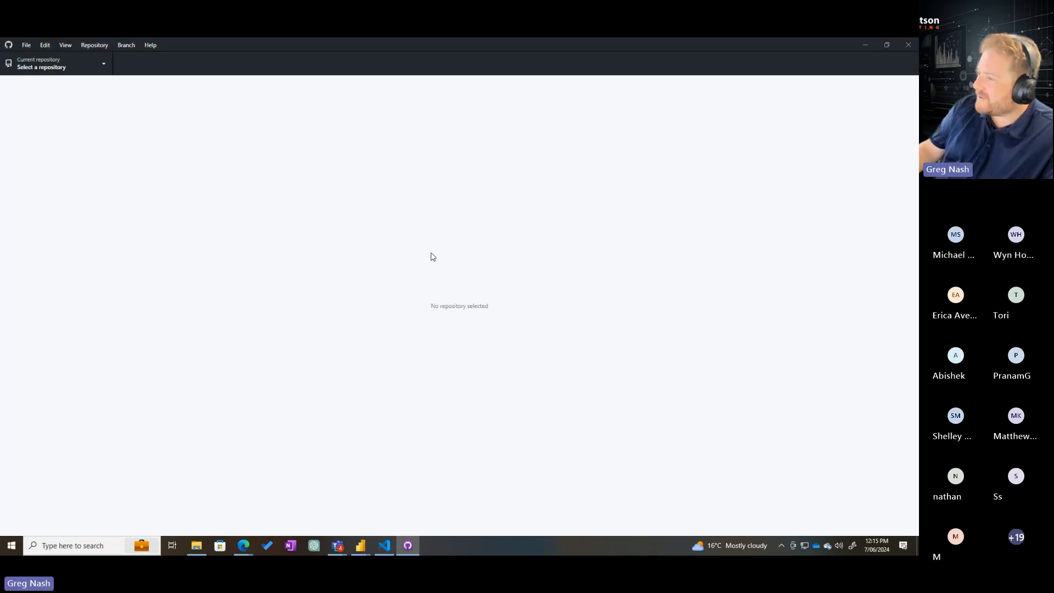
{"action": "left_click", "coordinate": [26, 45]}
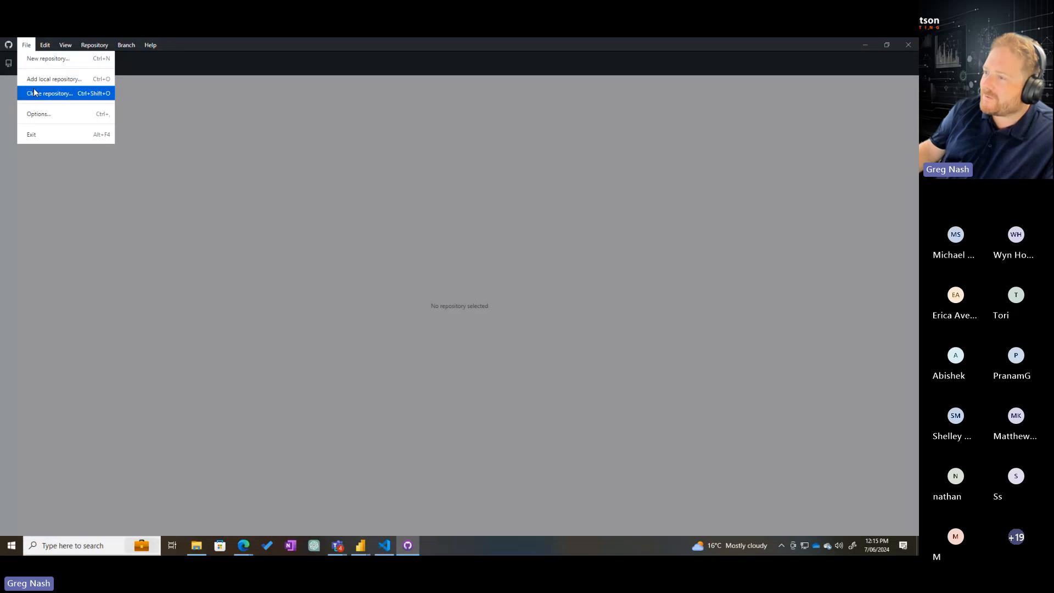
{"action": "left_click", "coordinate": [36, 94]}
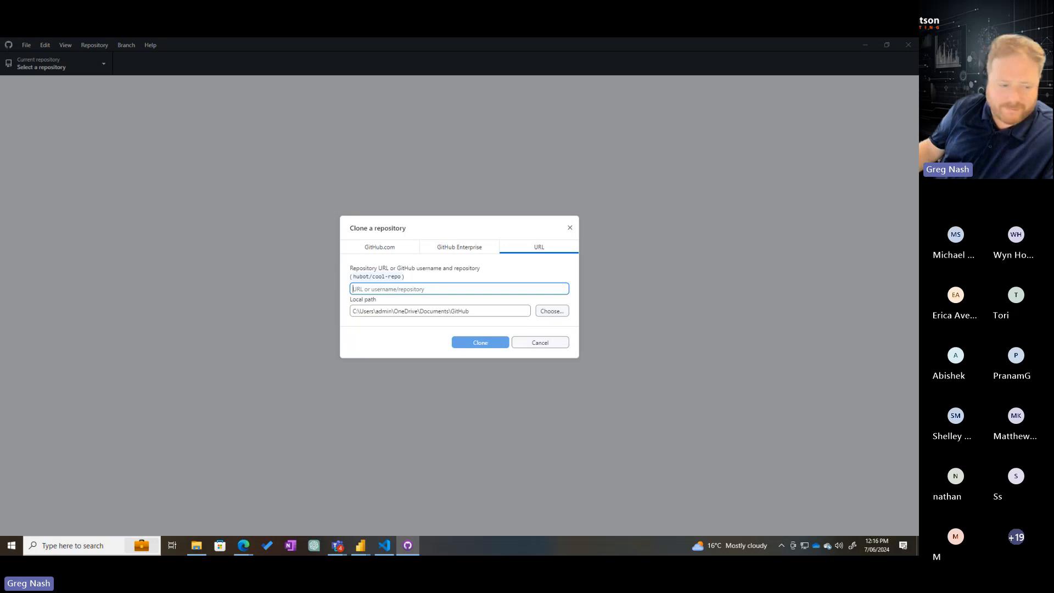
Find and launch Notepad++, and move its window out of the way
{"action": "key", "text": "super"}
{"action": "type", "text": "note"}
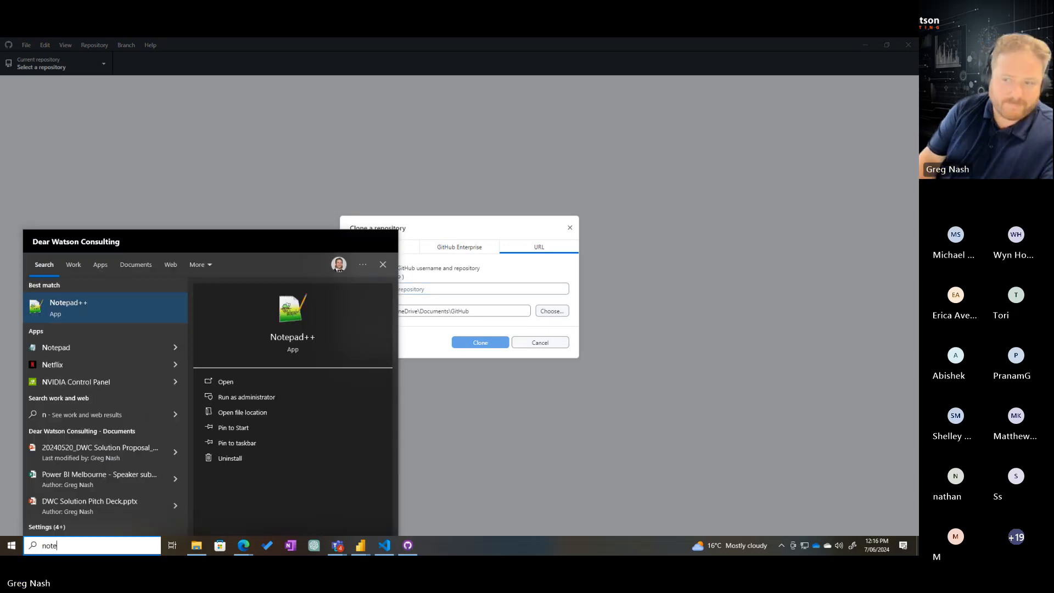
{"action": "key", "text": "Return"}
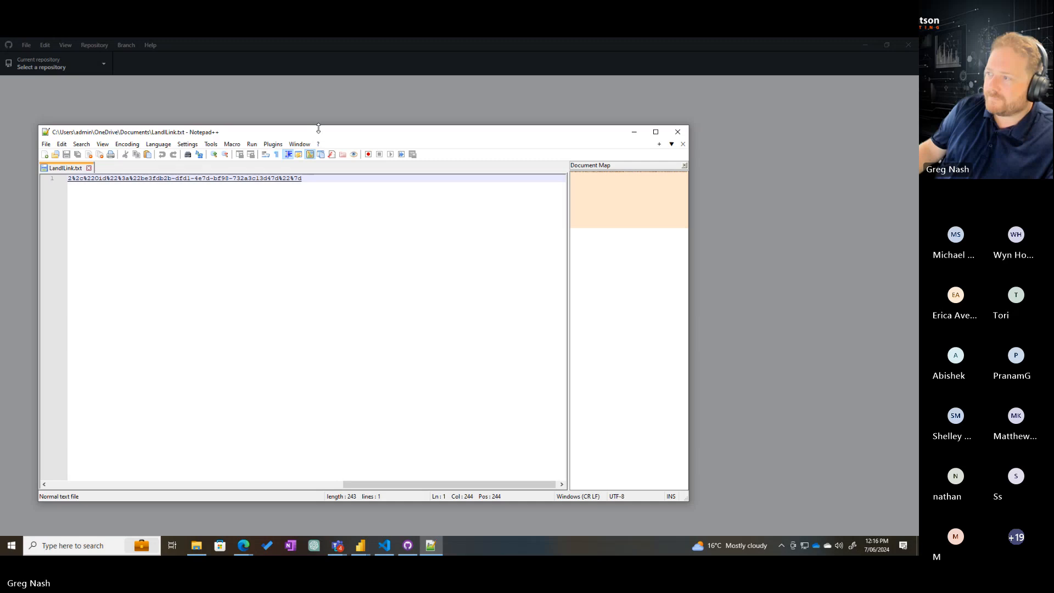
{"action": "left_click_drag", "start_coordinate": [318, 130], "coordinate": [0, 165]}
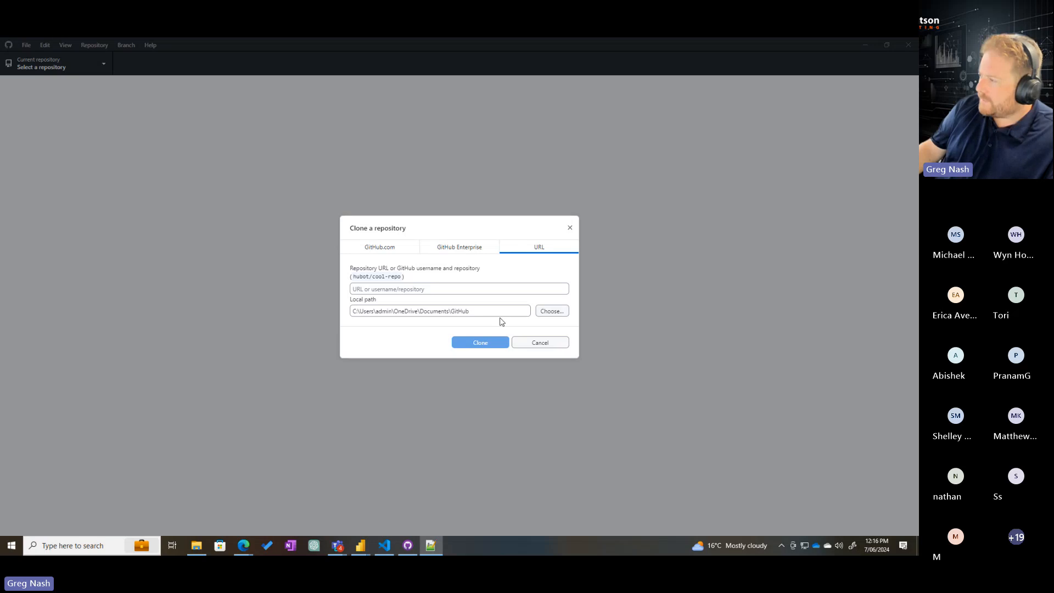
Fetch the Friday Fabric clone URL from Azure DevOps and try cloning it in GitHub Desktop to the local Documents\GitHub\Friday%20Fabric folder again
{"action": "key", "text": "alt+Tab"}
{"action": "key", "text": "Tab"}
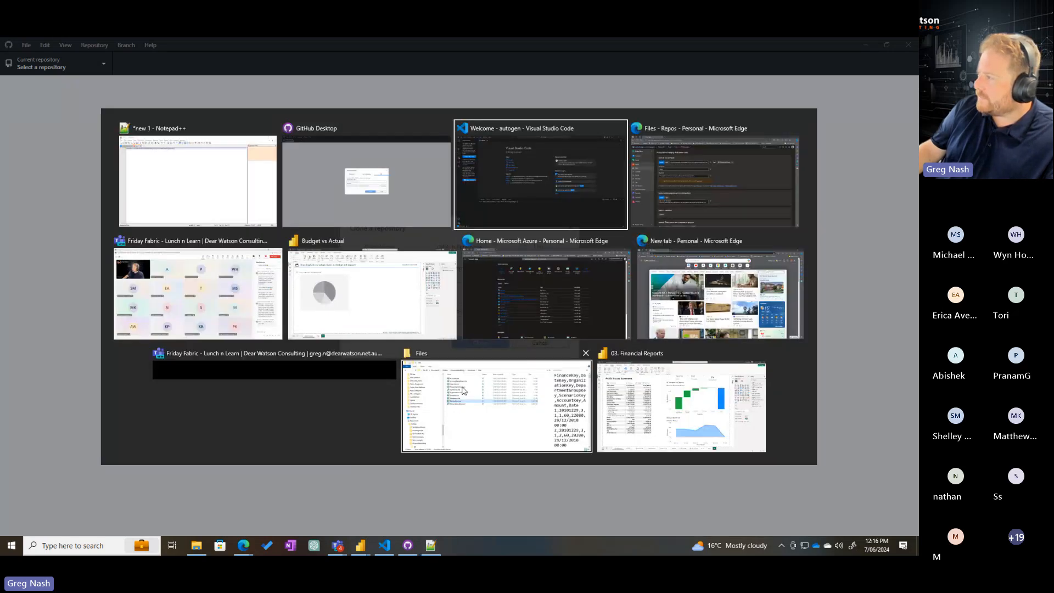
{"action": "key", "text": "Tab"}
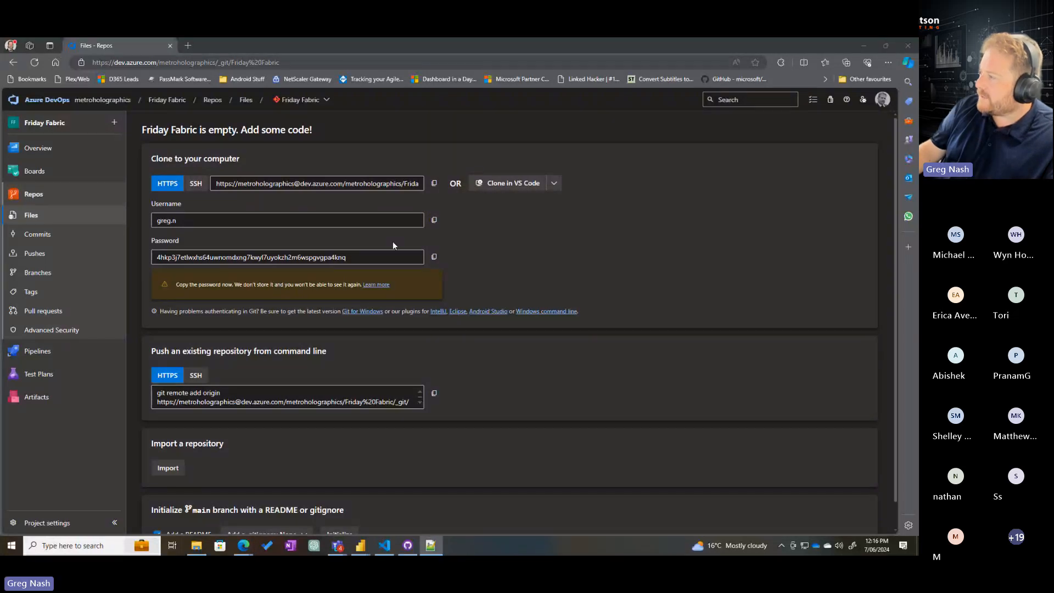
{"action": "key", "text": "alt+Tab"}
{"action": "key", "text": "ctrl+v"}
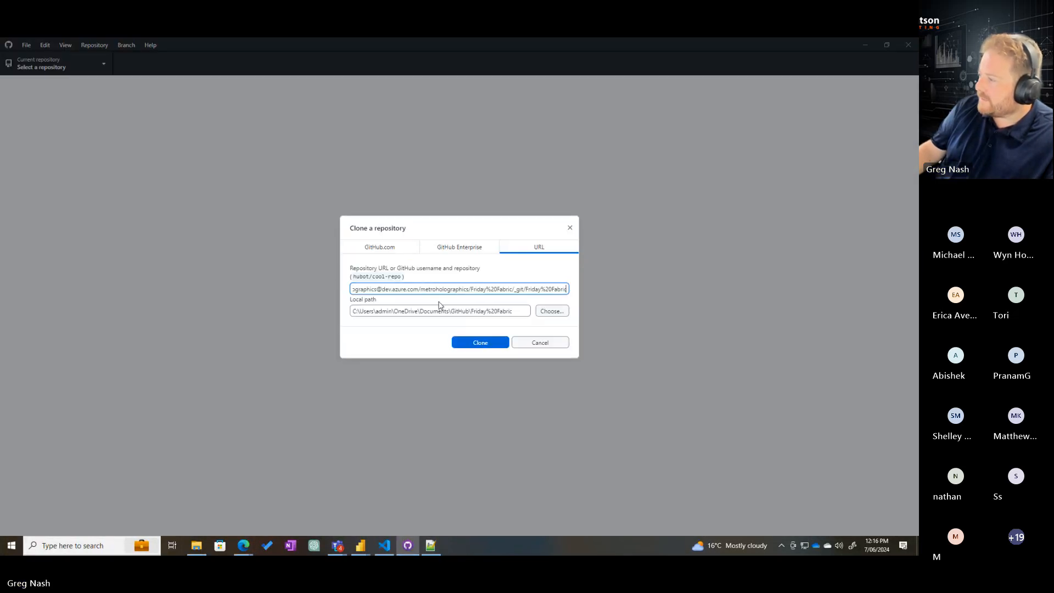
{"action": "left_click", "coordinate": [480, 345]}
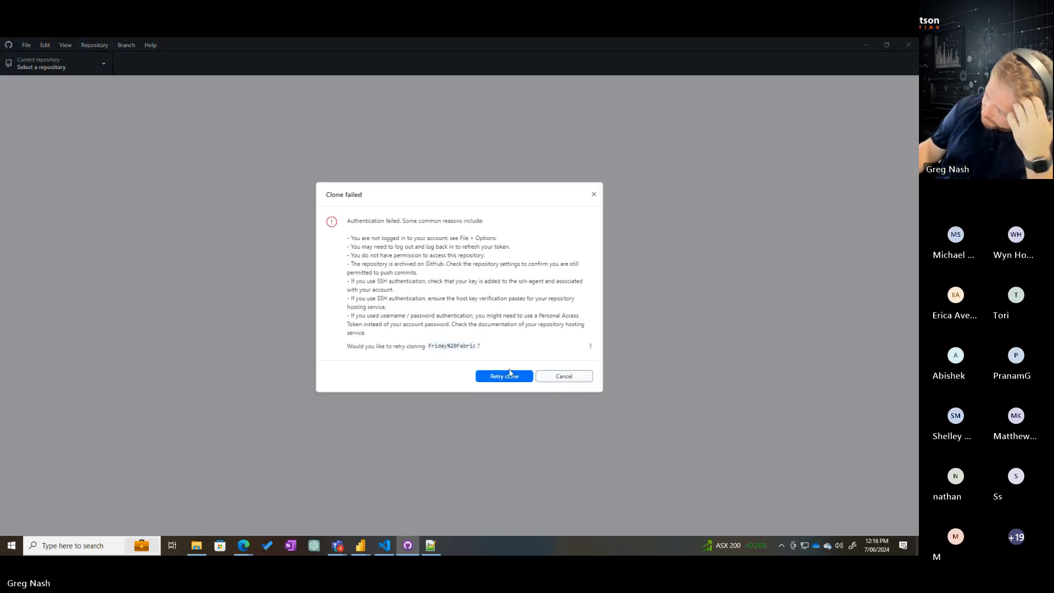
Retry cloning the Friday Fabric repository and authenticate with the generated Git password
{"action": "left_click", "coordinate": [510, 370]}
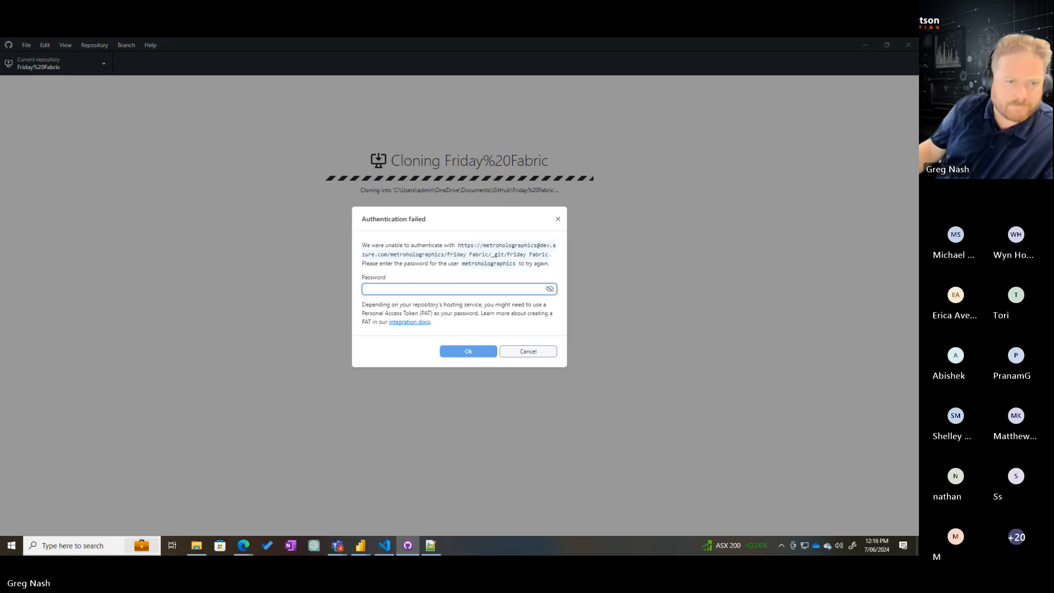
{"action": "key", "text": "alt+Tab"}
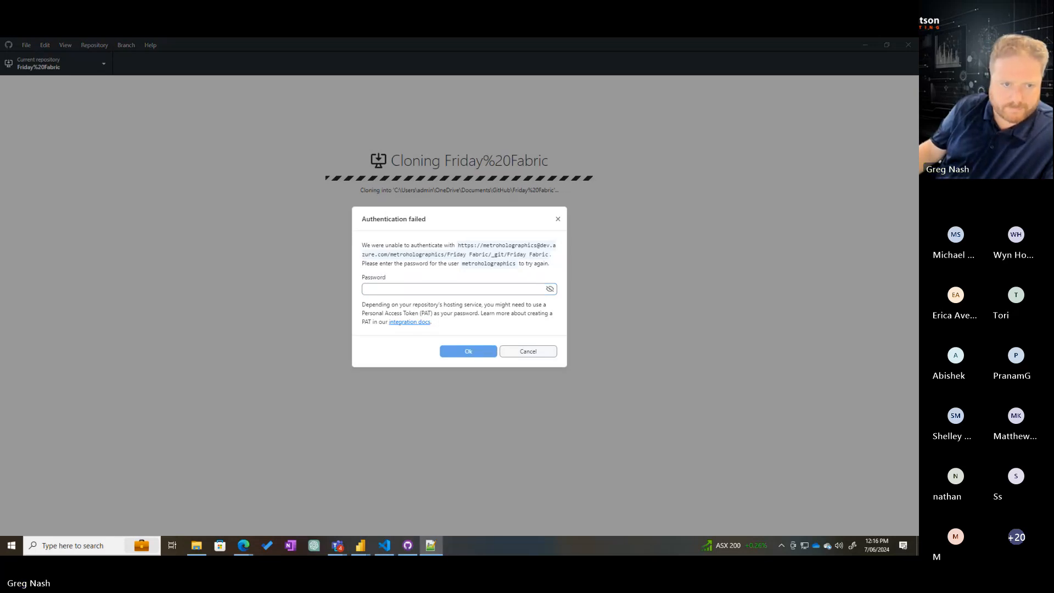
{"action": "left_click", "coordinate": [493, 288]}
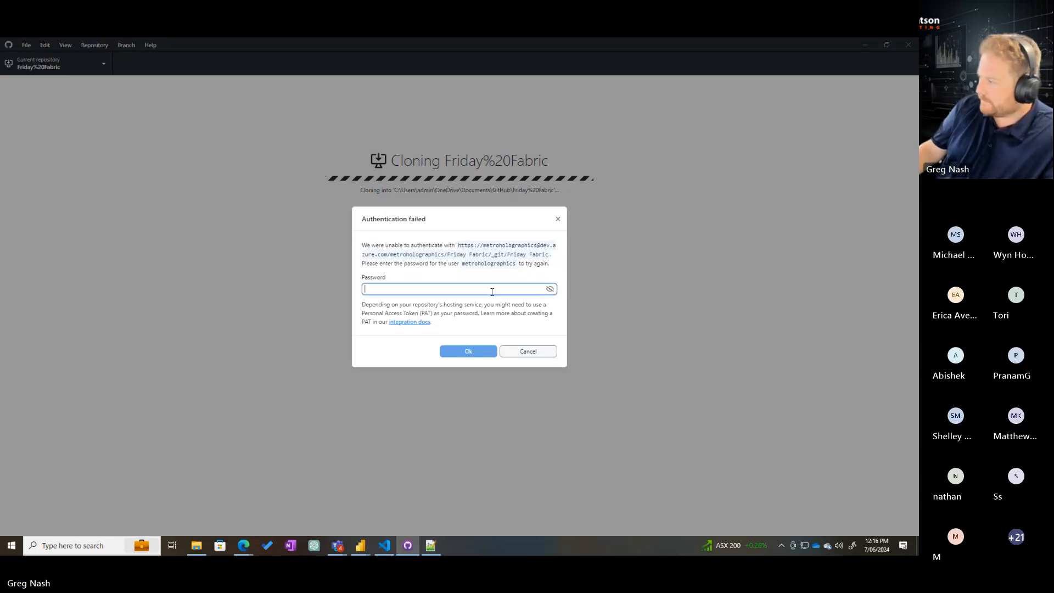
{"action": "key", "text": "ctrl+v"}
{"action": "left_click", "coordinate": [469, 354]}
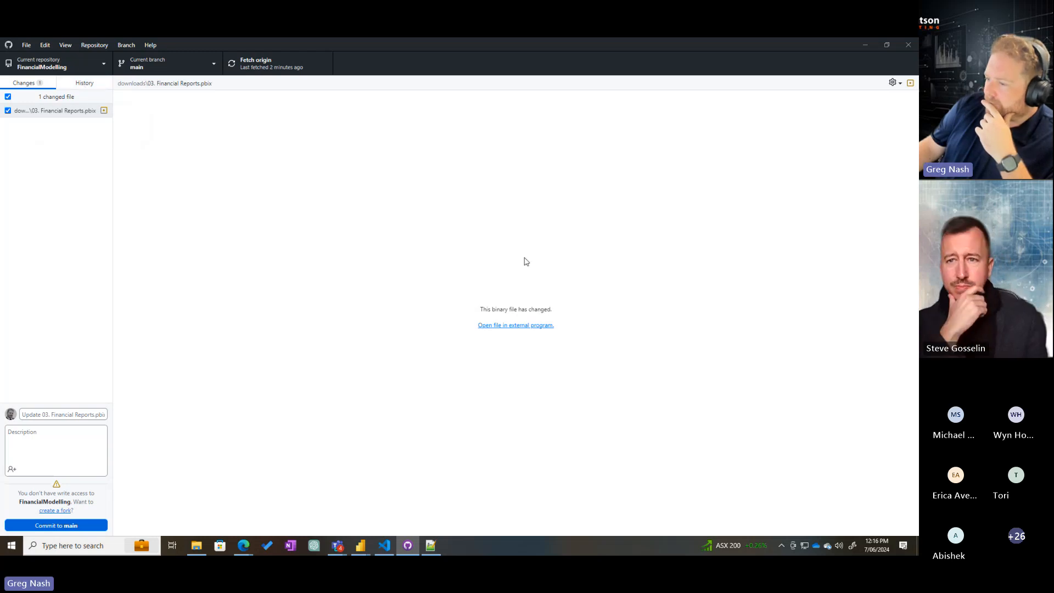
{"action": "left_click", "coordinate": [42, 527]}
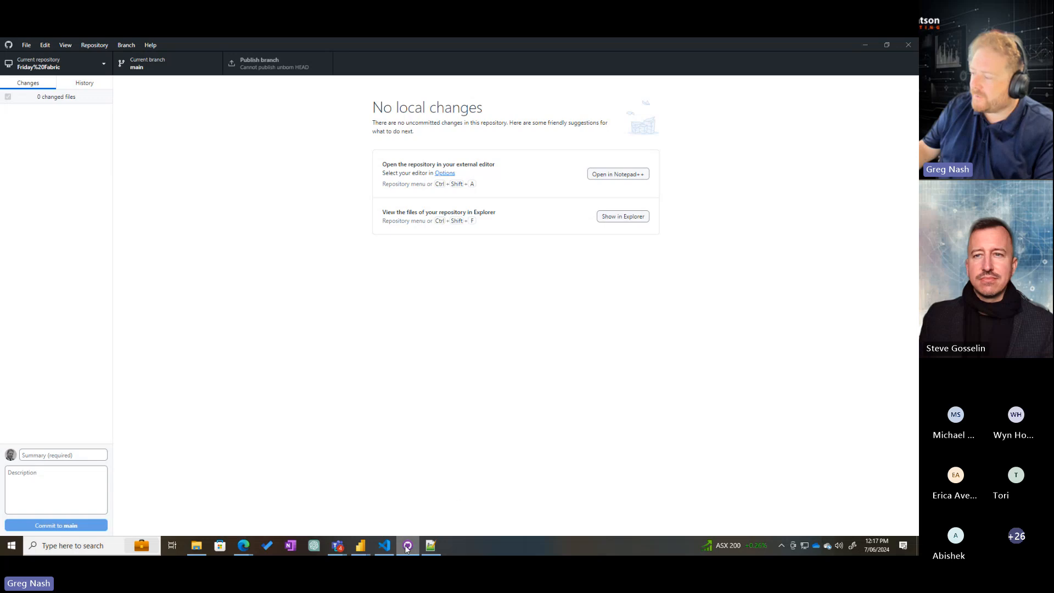
Start cloning the Friday Fabric repository from its Azure DevOps page into Visual Studio Code, allowing the site to open the application
{"action": "left_click", "coordinate": [386, 546]}
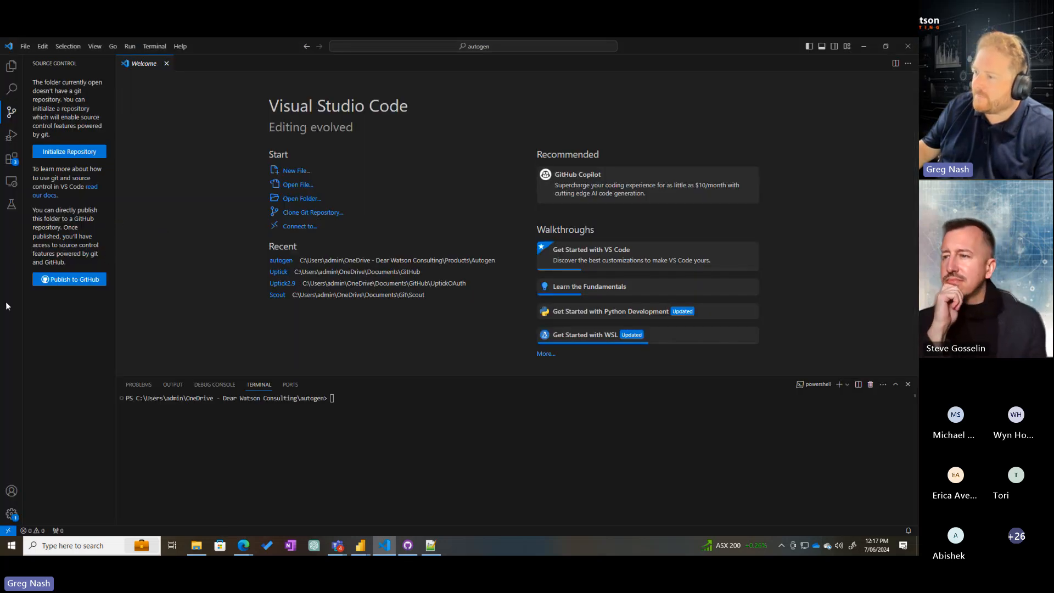
{"action": "left_click", "coordinate": [866, 47]}
{"action": "left_click", "coordinate": [866, 47]}
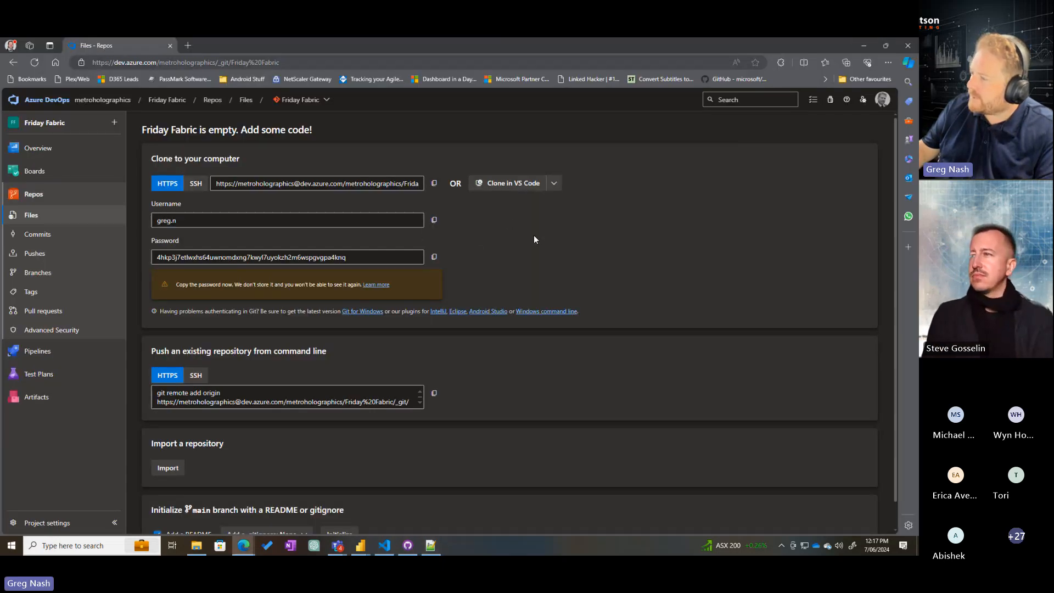
{"action": "left_click", "coordinate": [508, 183]}
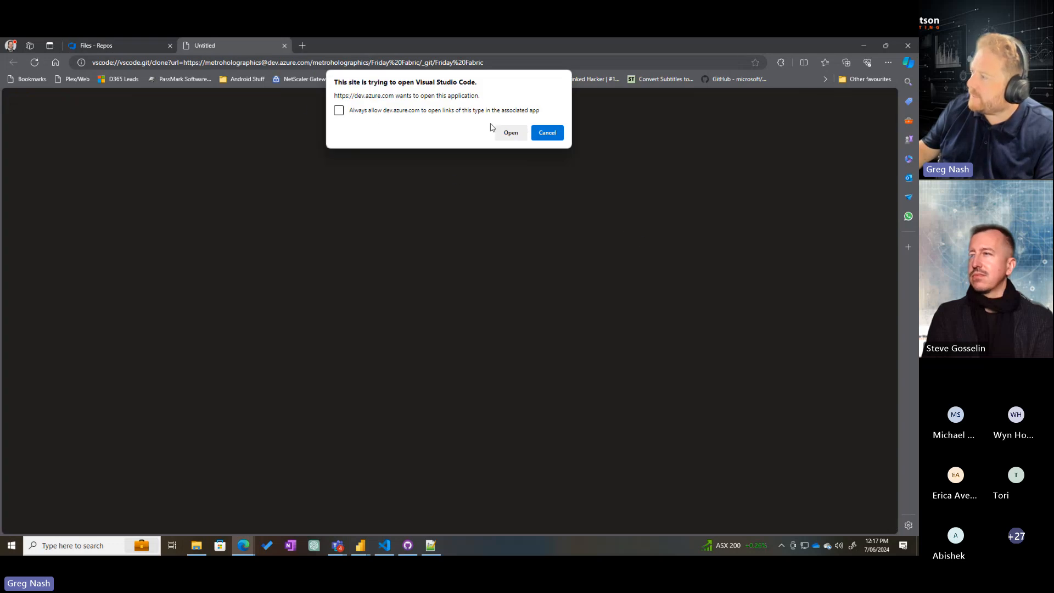
{"action": "left_click", "coordinate": [510, 132]}
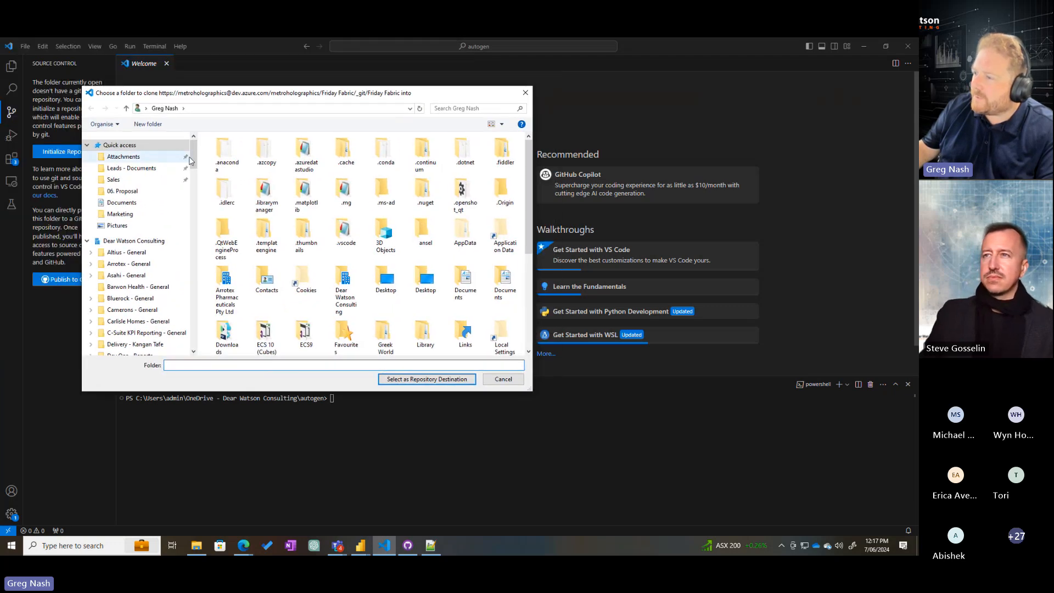
Create a FabricFriday folder on Local Disk (C:) and try to clone the repository into it, dismissing the resulting dialog
{"action": "left_click_drag", "start_coordinate": [191, 160], "coordinate": [192, 330]}
{"action": "left_click", "coordinate": [126, 279]}
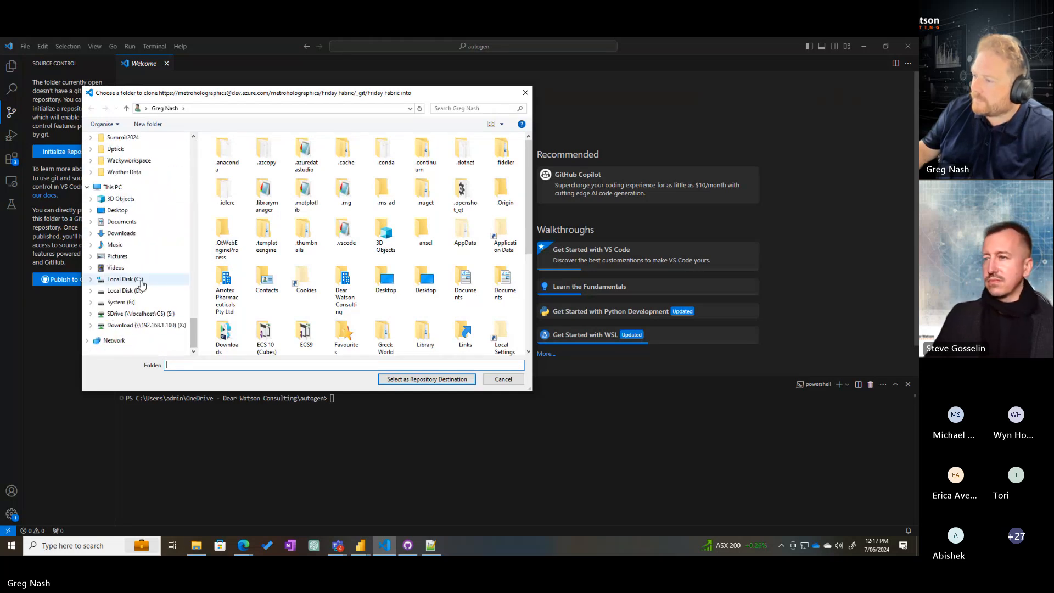
{"action": "right_click", "coordinate": [292, 304]}
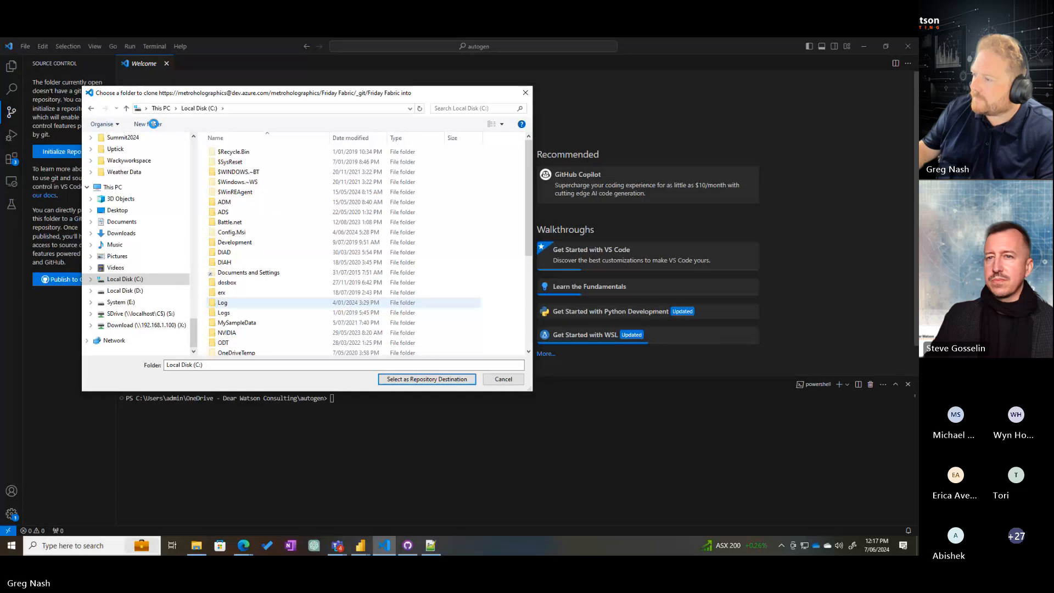
{"action": "left_click", "coordinate": [154, 126]}
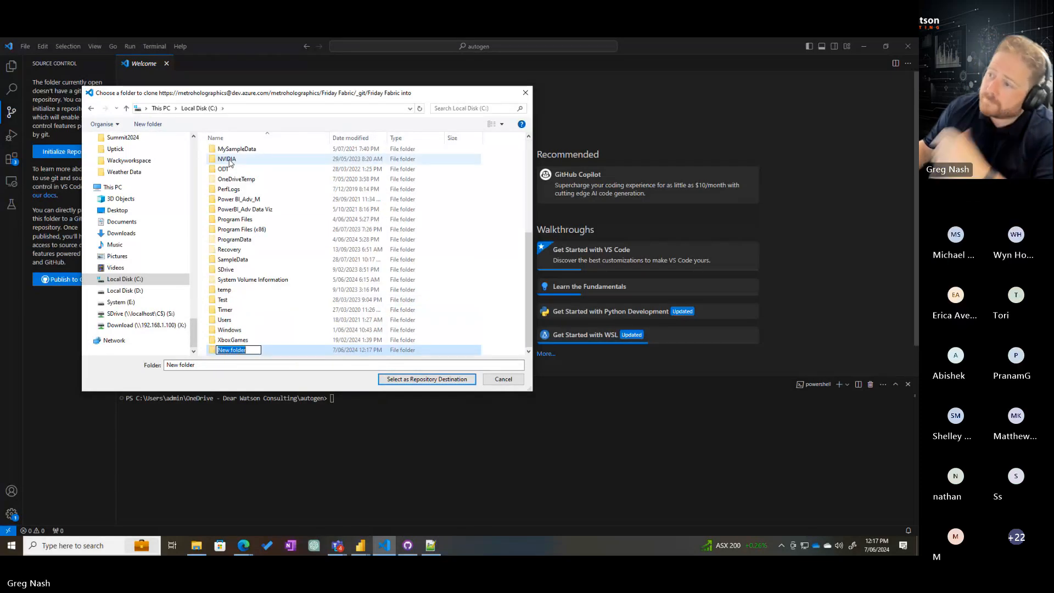
{"action": "type", "text": "F"}
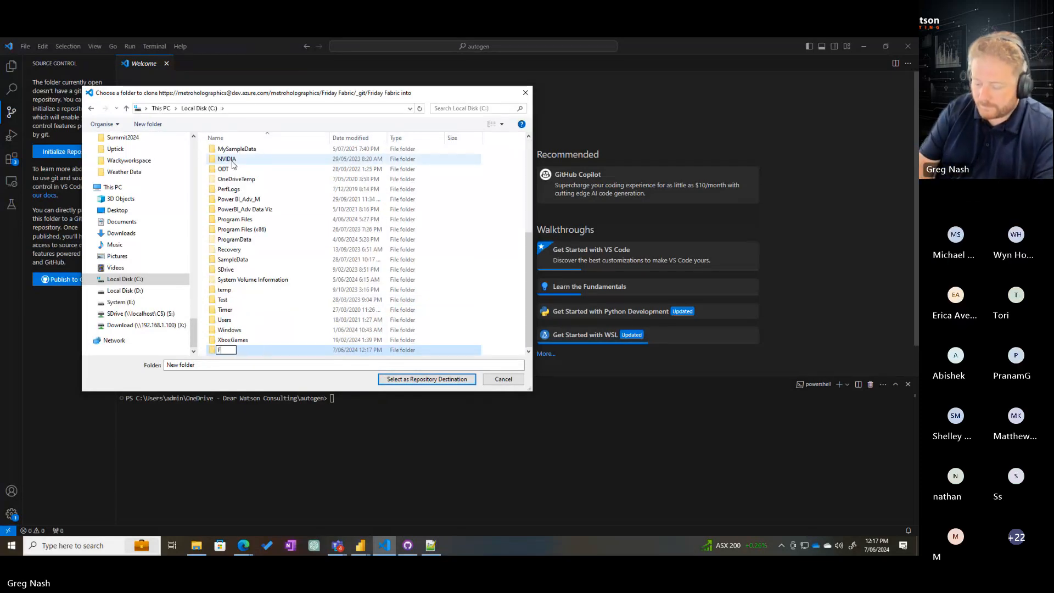
{"action": "type", "text": "abr"}
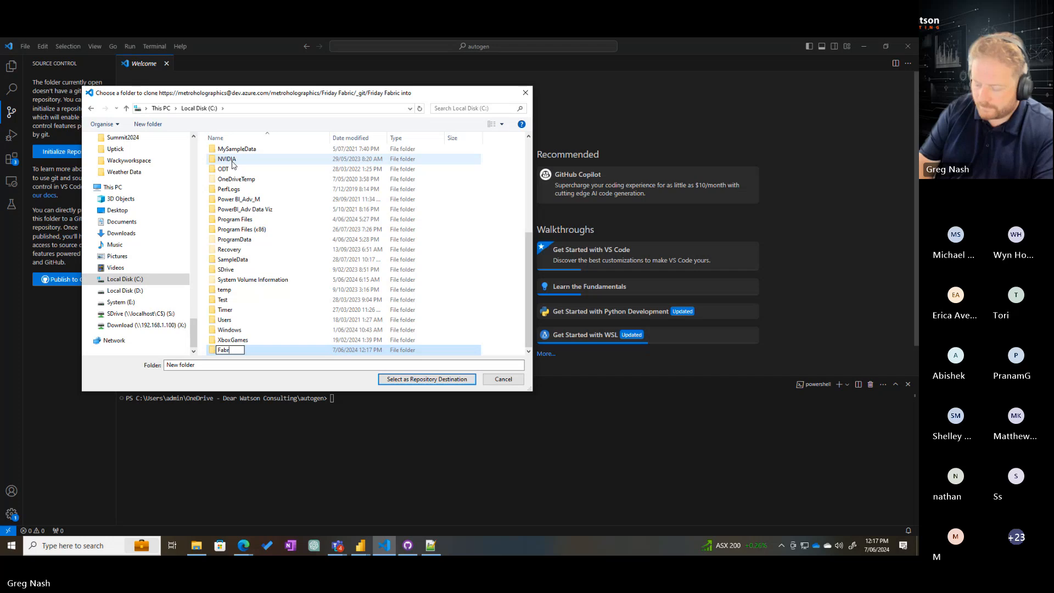
{"action": "type", "text": "oicF"}
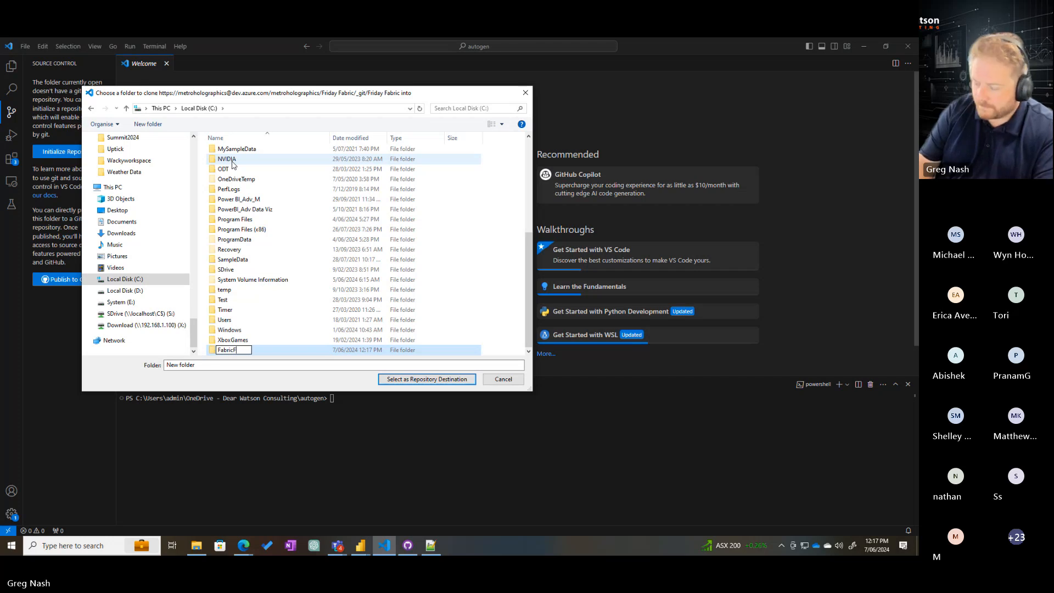
{"action": "type", "text": "riday"}
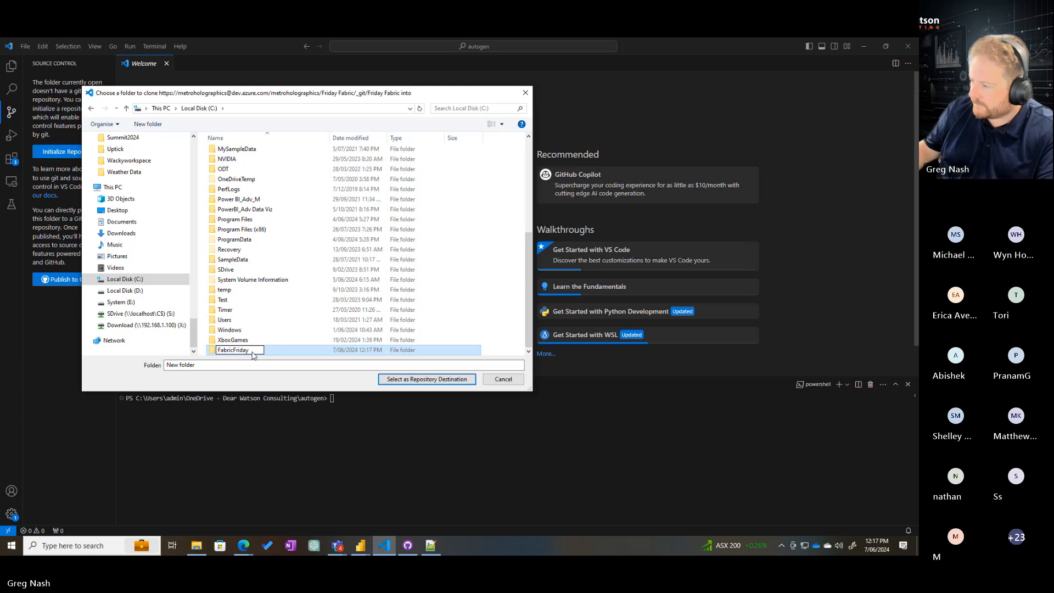
{"action": "double_click", "coordinate": [276, 353]}
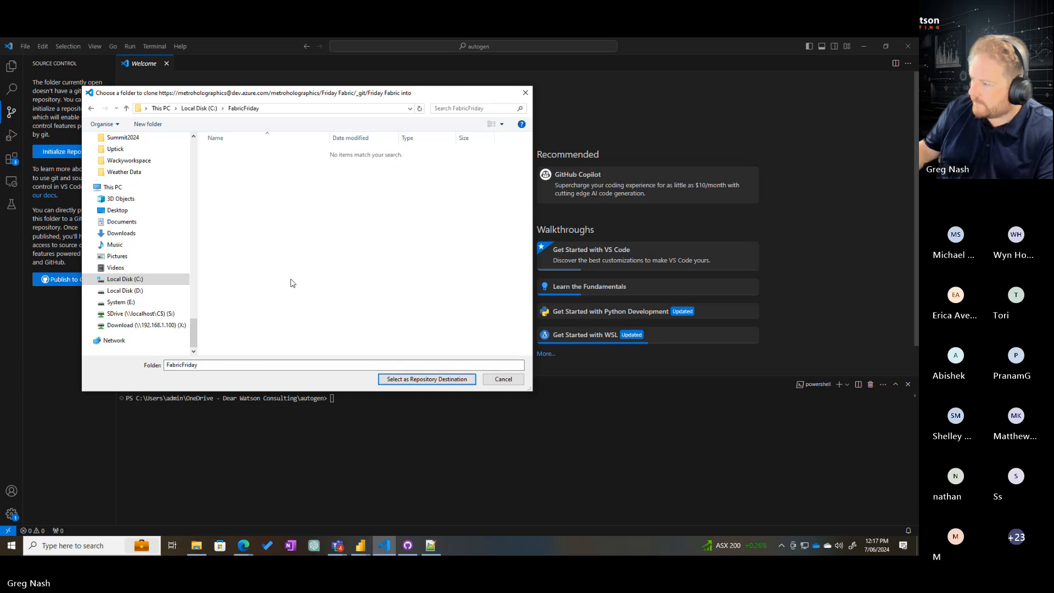
{"action": "left_click", "coordinate": [412, 381]}
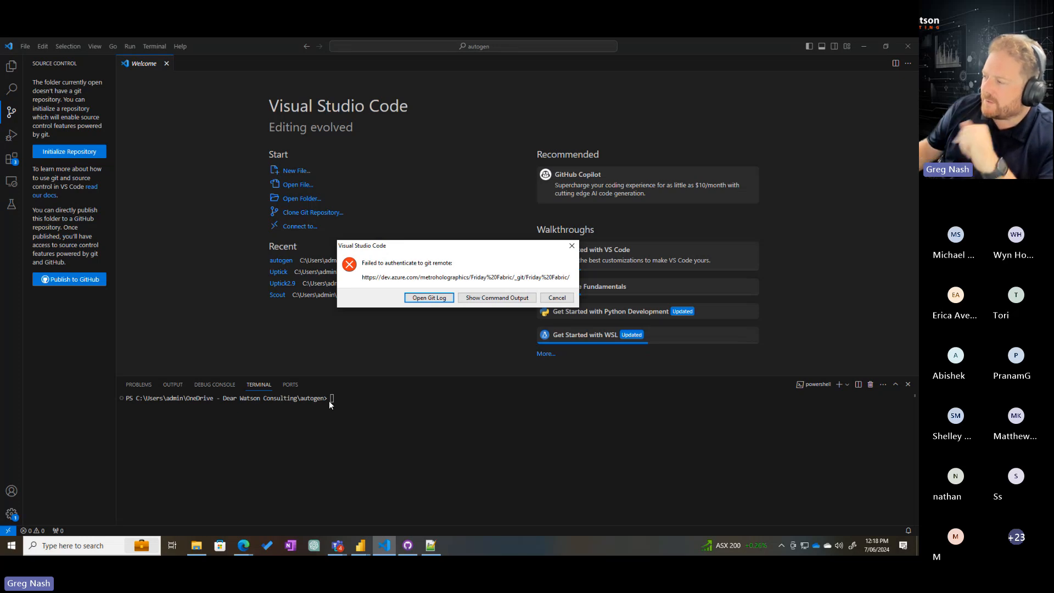
{"action": "left_click", "coordinate": [573, 248]}
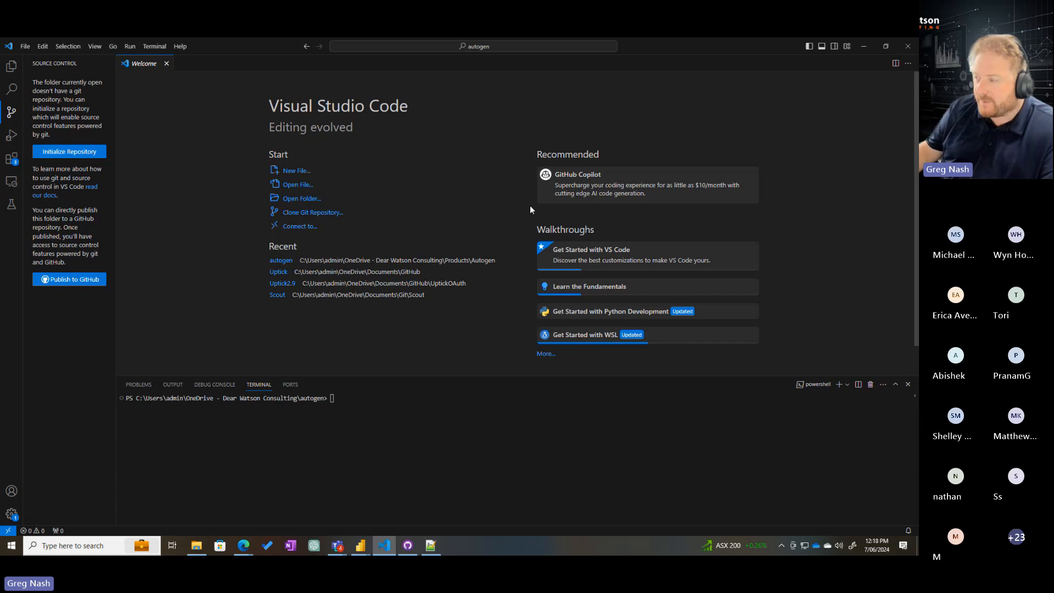
Switch back to GitHub Desktop and show the Friday%20Fabric repository's local folder in File Explorer
{"action": "key", "text": "alt+Tab"}
{"action": "key", "text": "alt+Tab"}
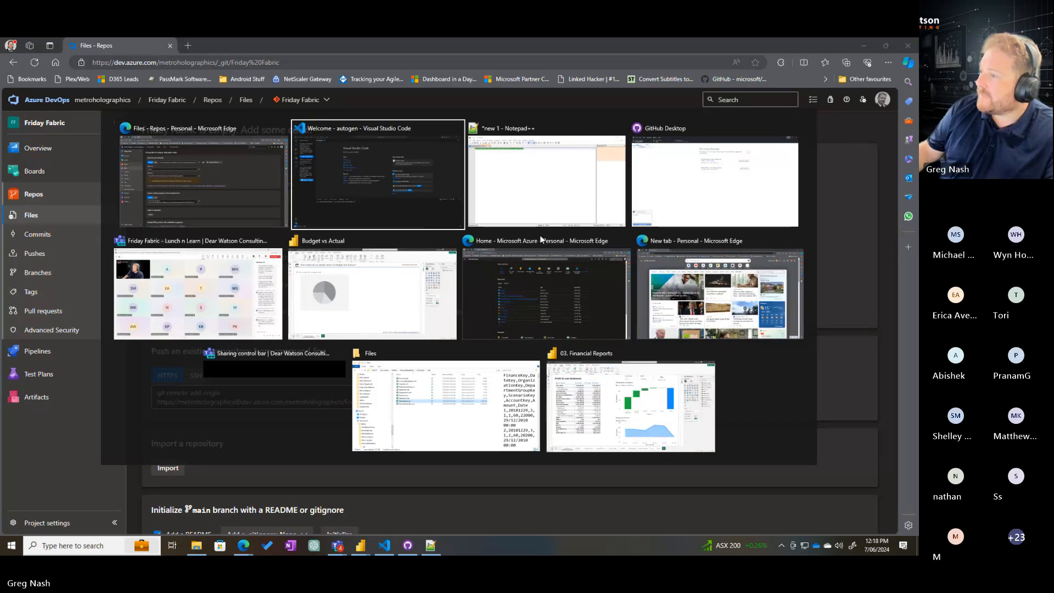
{"action": "key", "text": "alt+Tab"}
{"action": "key", "text": "alt+Tab"}
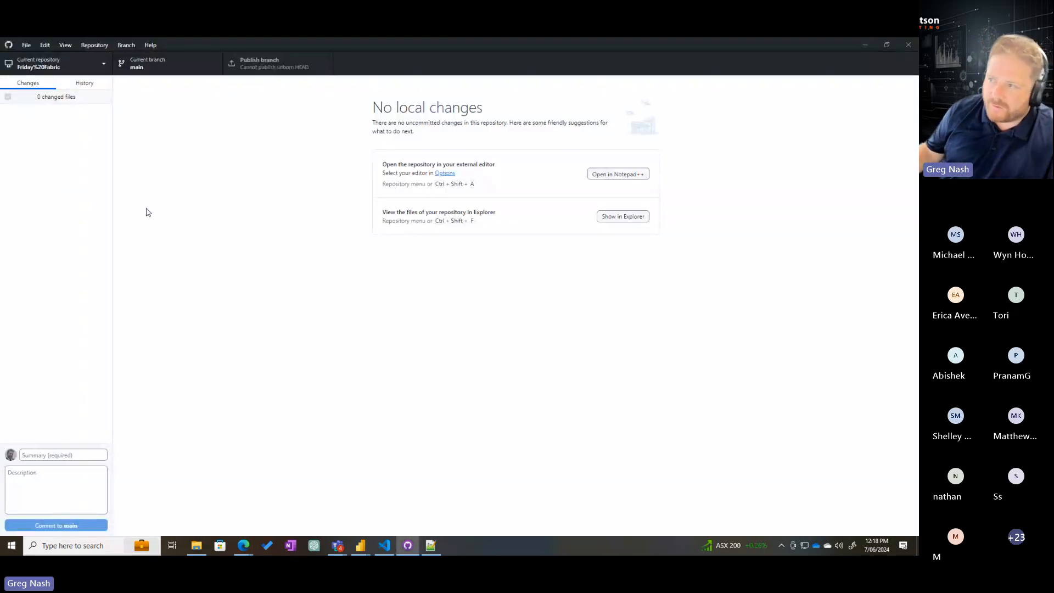
{"action": "left_click", "coordinate": [69, 71]}
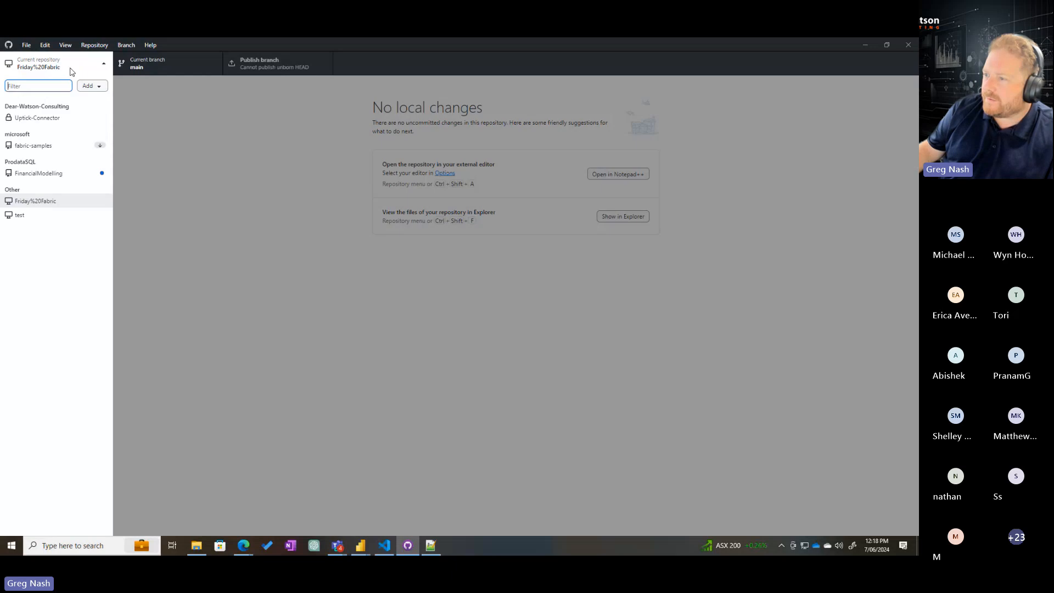
{"action": "right_click", "coordinate": [36, 200]}
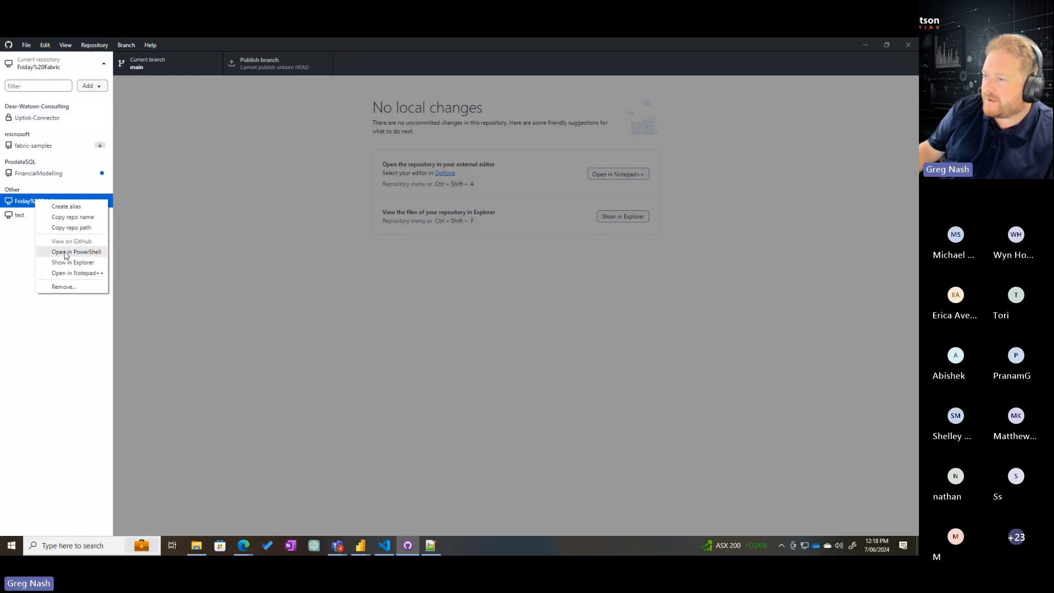
{"action": "left_click", "coordinate": [62, 263]}
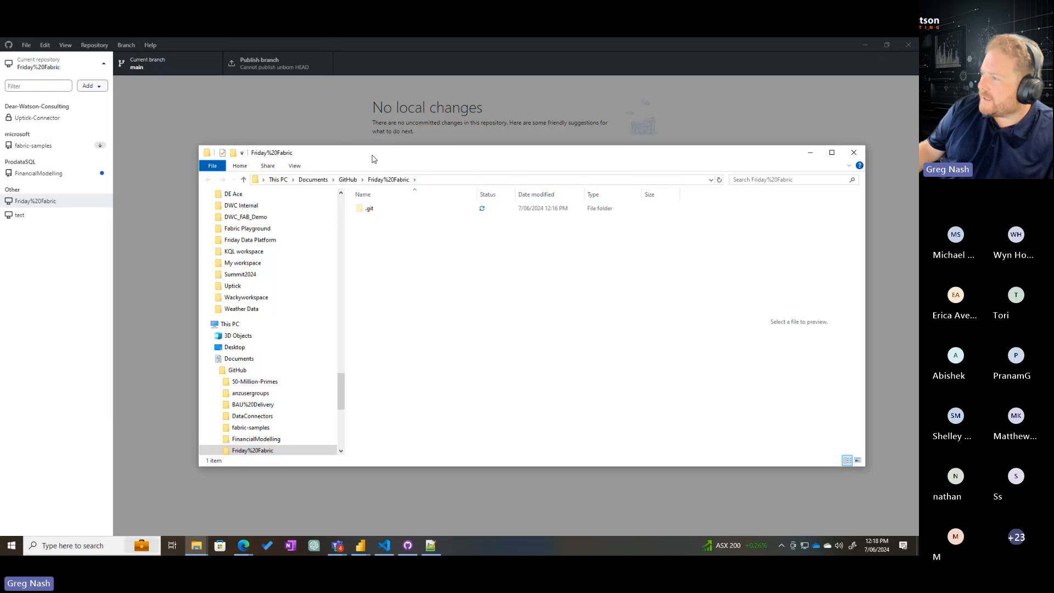
Trace the repository's location from Documents through GitHub to the Friday%20Fabric folder, and reposition the File Explorer window
{"action": "left_click", "coordinate": [313, 177]}
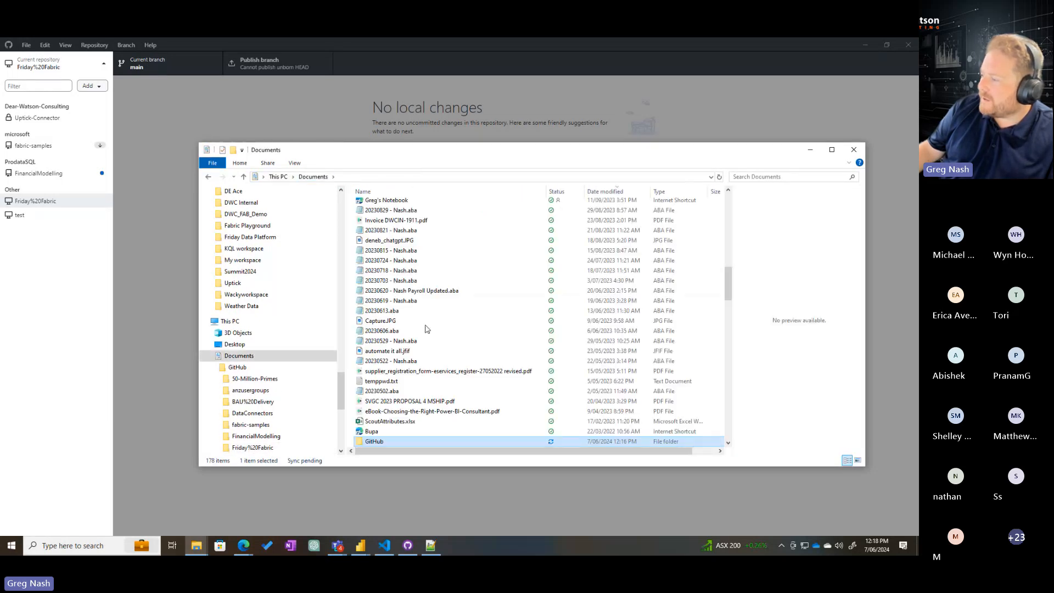
{"action": "double_click", "coordinate": [373, 240]}
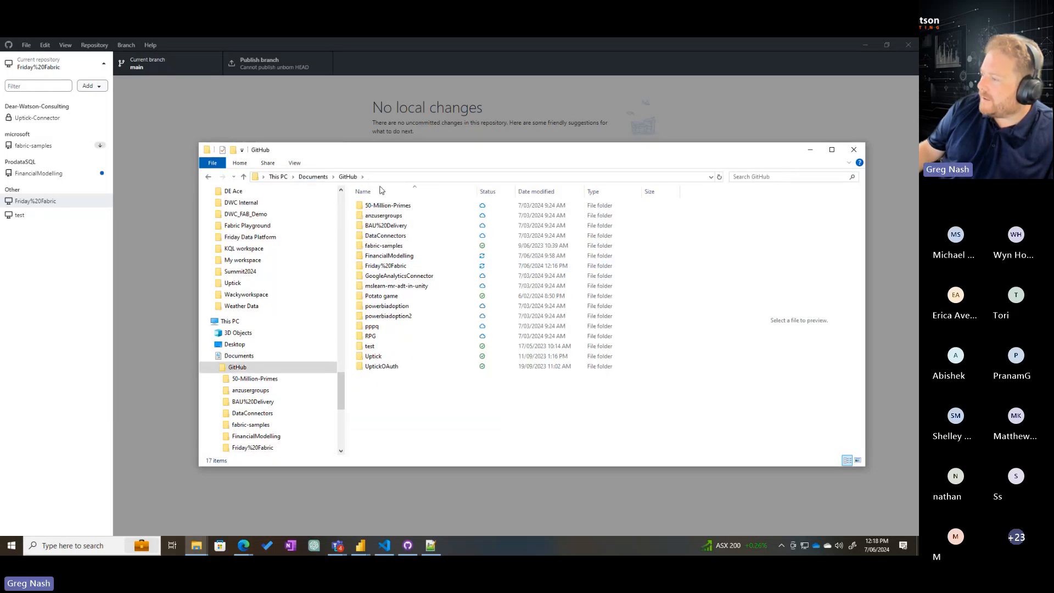
{"action": "double_click", "coordinate": [386, 266]}
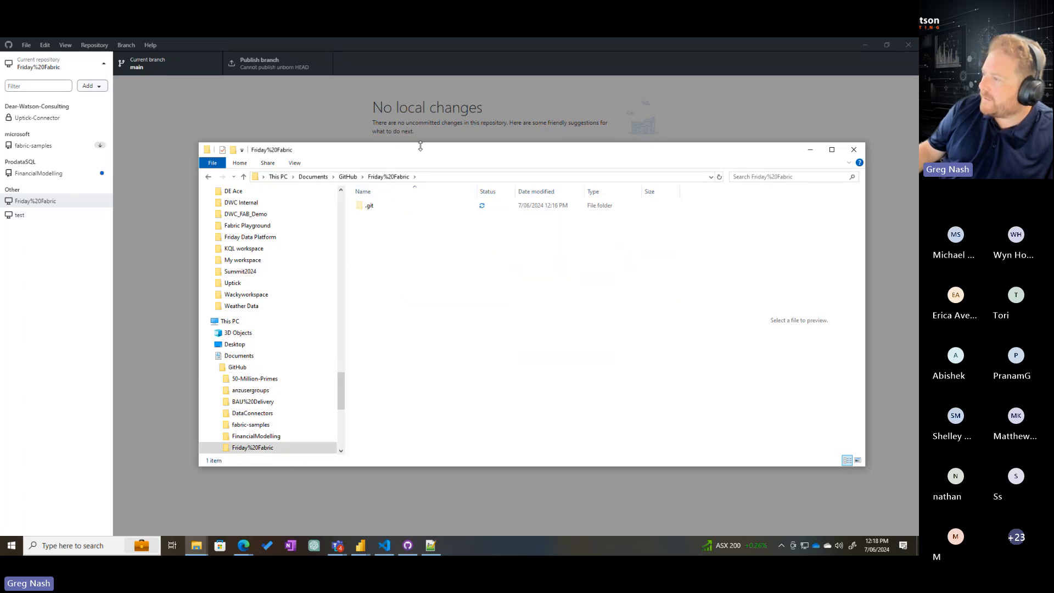
{"action": "left_click_drag", "start_coordinate": [421, 145], "coordinate": [339, 129]}
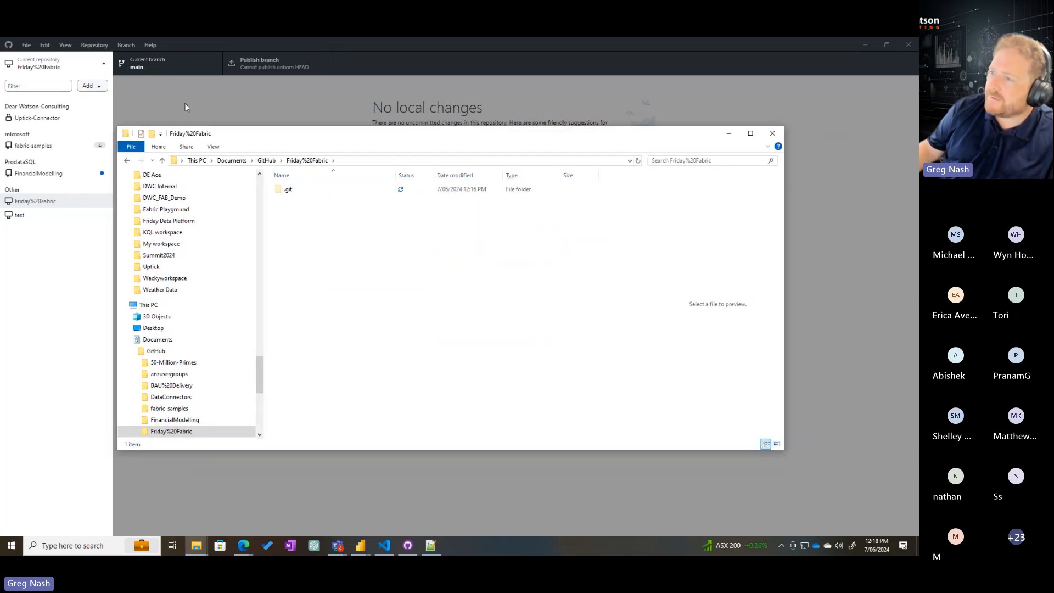
Create a new text document named hello.txt in the Friday%20Fabric folder
{"action": "right_click", "coordinate": [315, 253]}
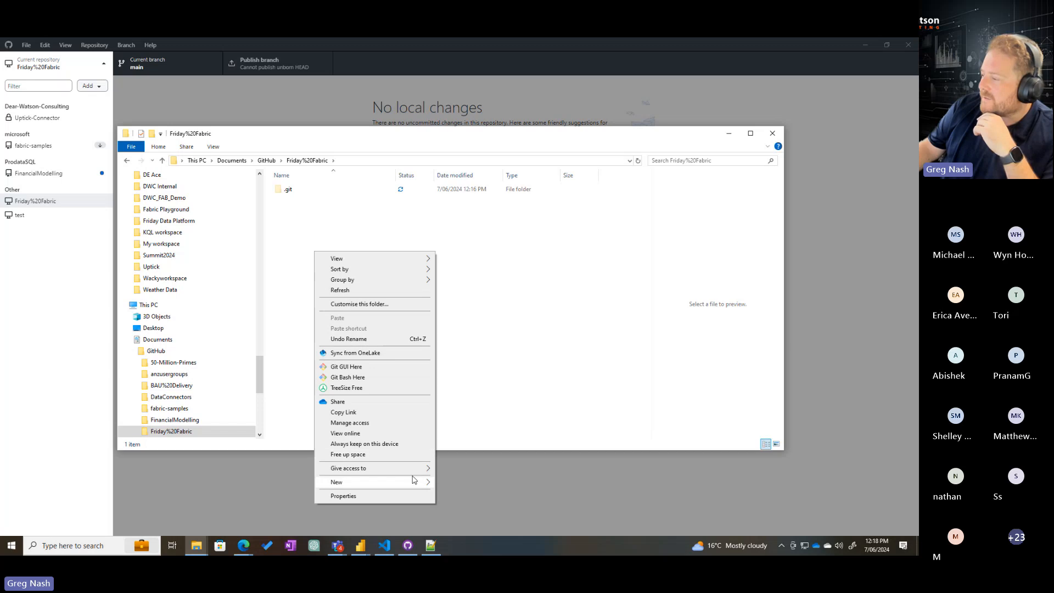
{"action": "mouse_move", "coordinate": [414, 480]}
{"action": "left_click", "coordinate": [484, 450]}
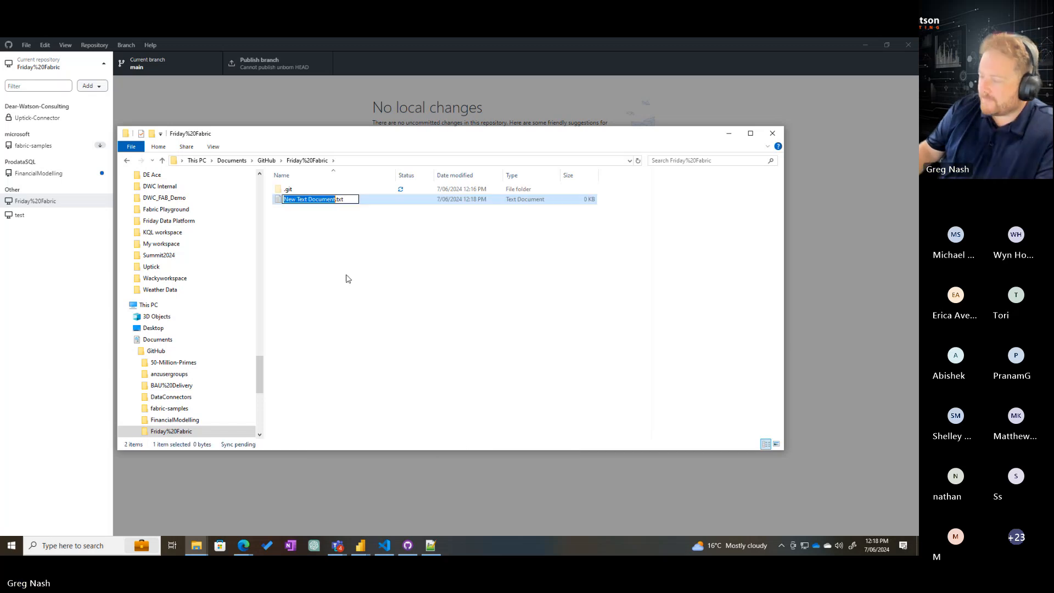
{"action": "type", "text": "hello"}
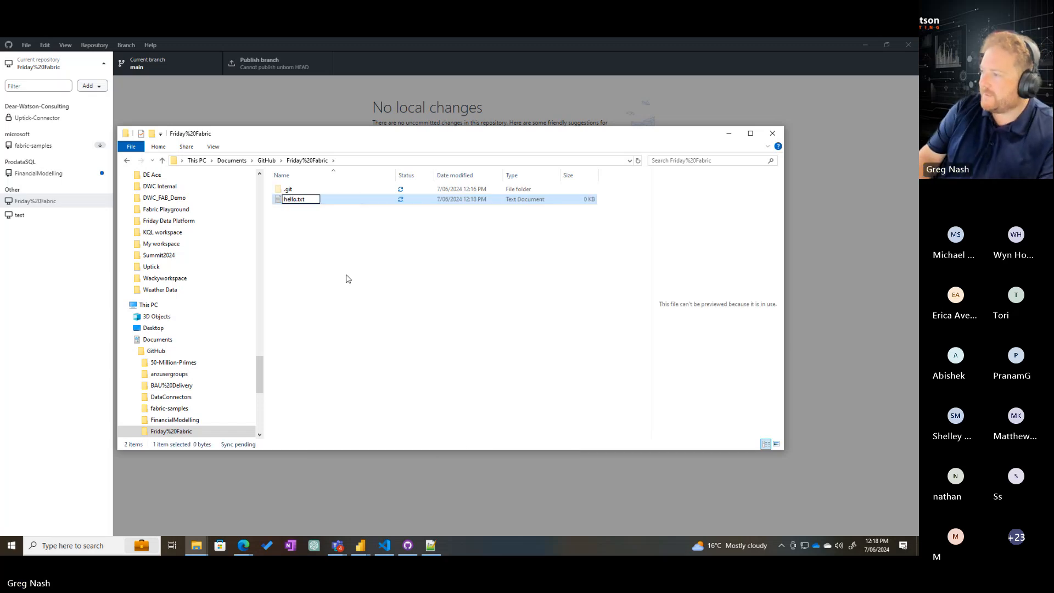
{"action": "key", "text": "Return"}
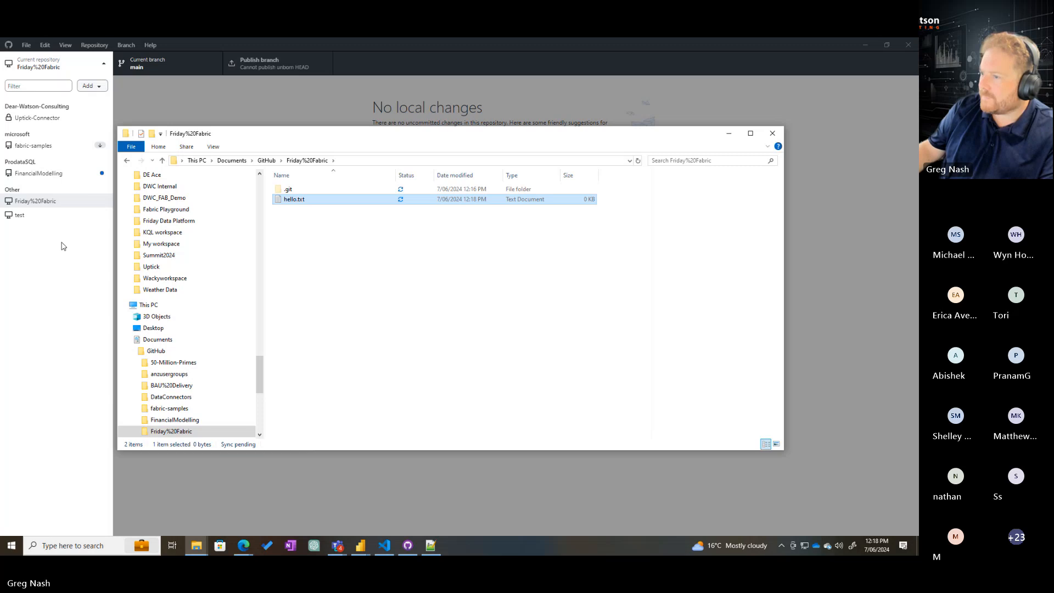
Return to GitHub Desktop to review the pending hello.txt change, magnifying the changes list and marking it with a red rectangle
{"action": "left_click", "coordinate": [105, 64]}
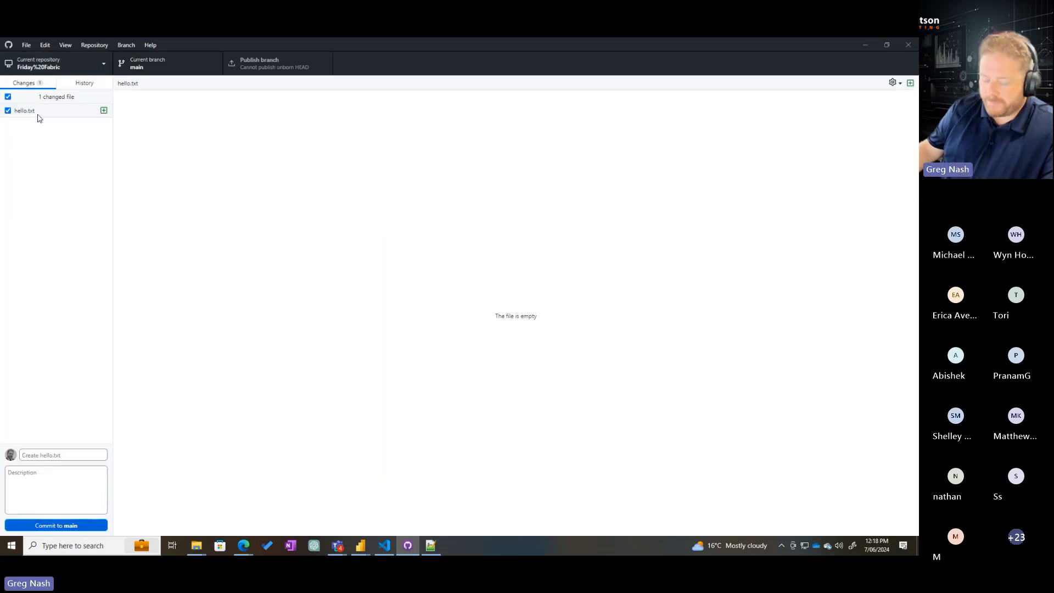
{"action": "left_click_drag", "start_coordinate": [10, 96], "coordinate": [85, 152]}
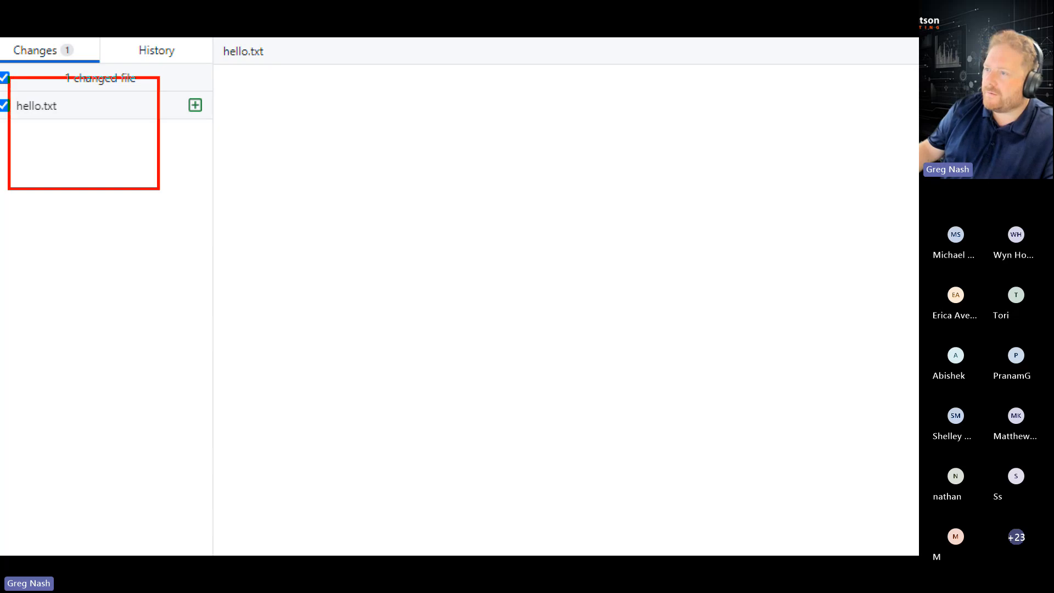
{"action": "key", "text": "Escape"}
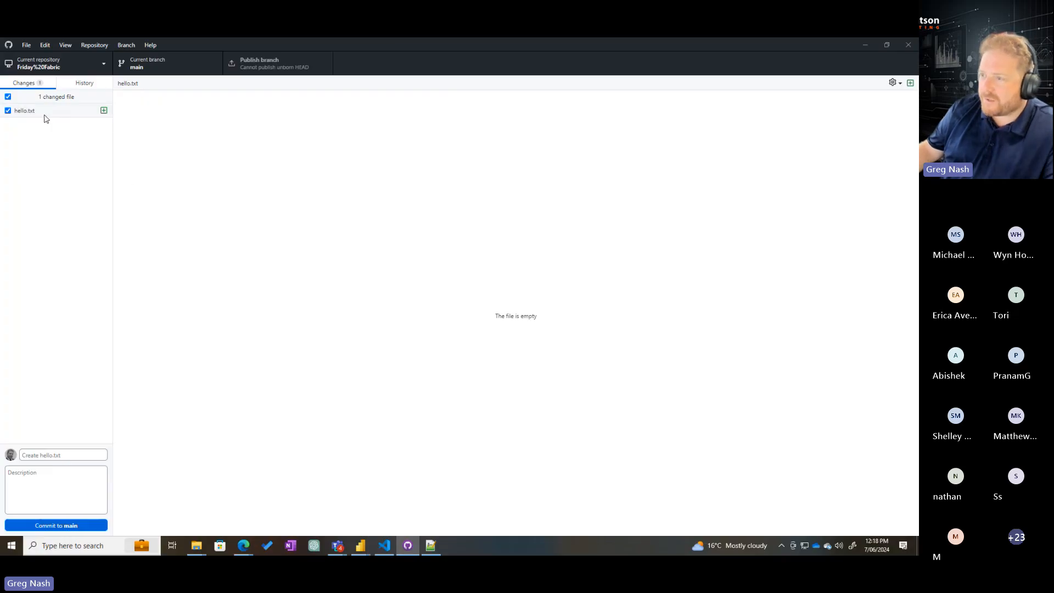
{"action": "key", "text": "ctrl+1"}
{"action": "left_click_drag", "start_coordinate": [2, 58], "coordinate": [205, 114]}
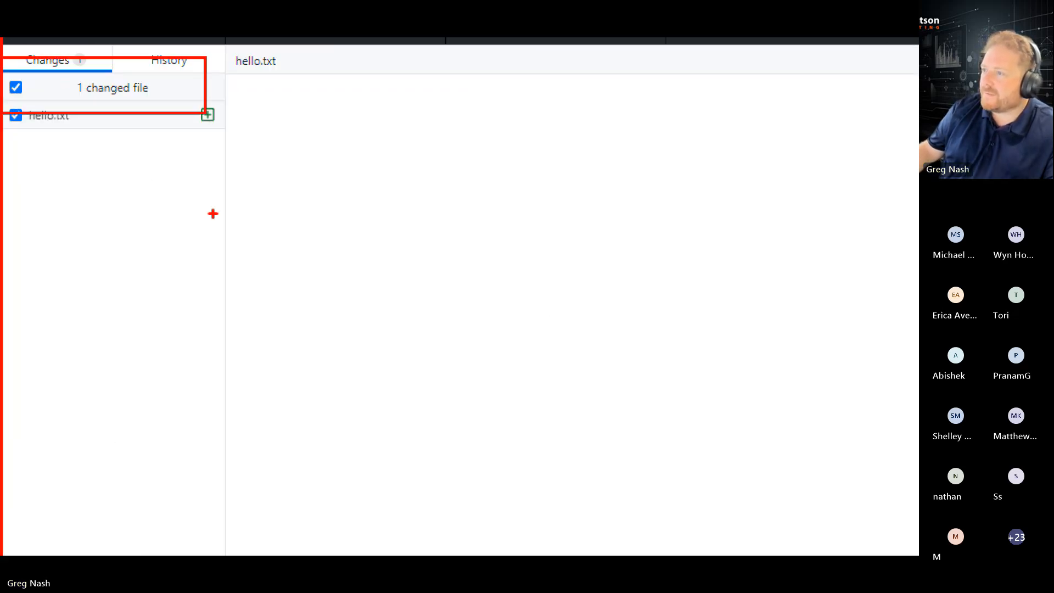
Magnify the current branch selector showing main and mark it with a rectangle
{"action": "key", "text": "Escape"}
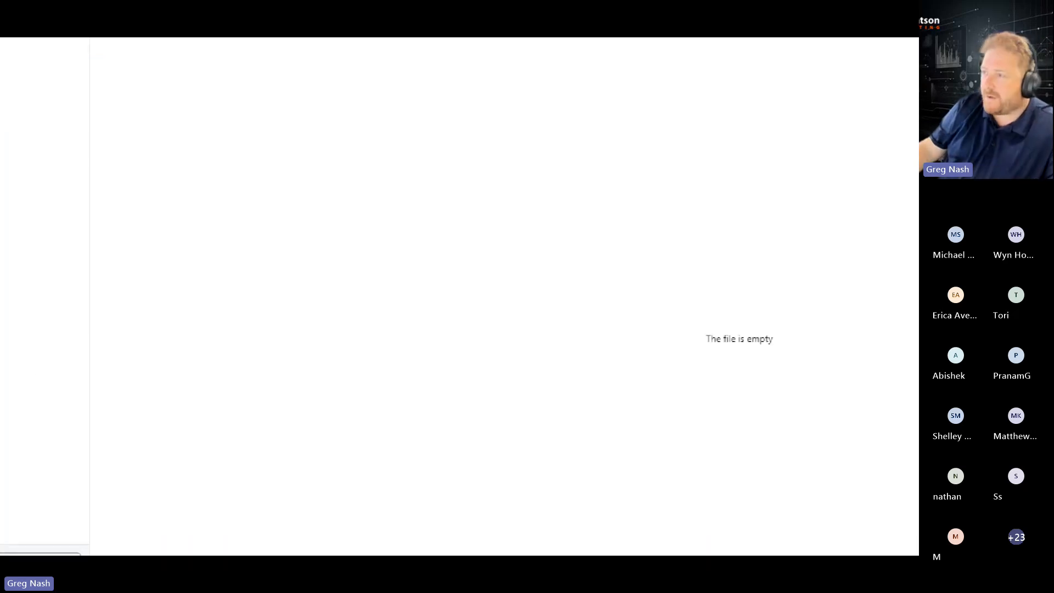
{"action": "left_click_drag", "start_coordinate": [82, 71], "coordinate": [263, 131]}
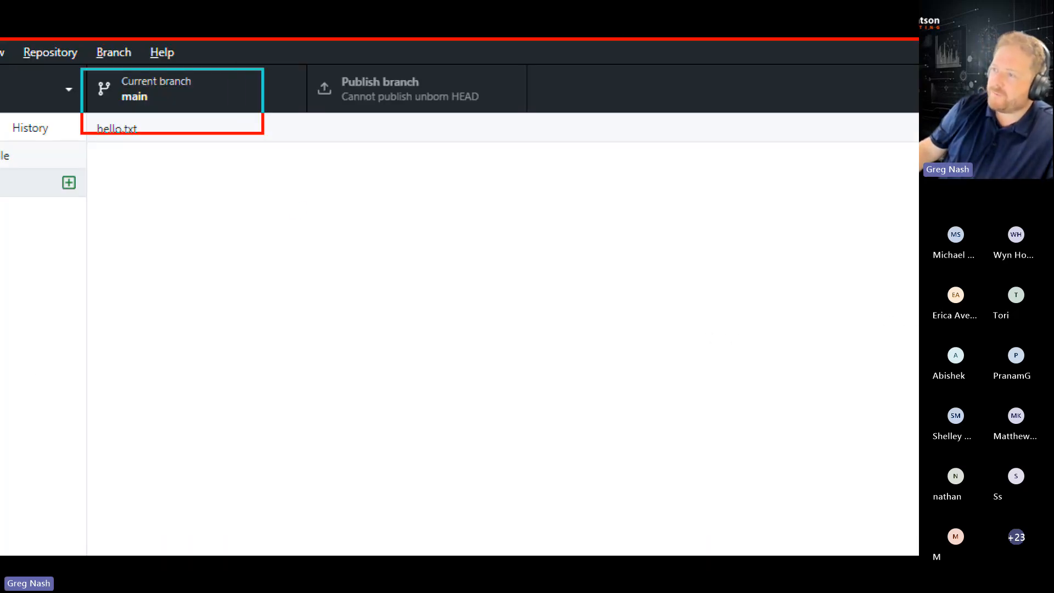
{"action": "key", "text": "Escape"}
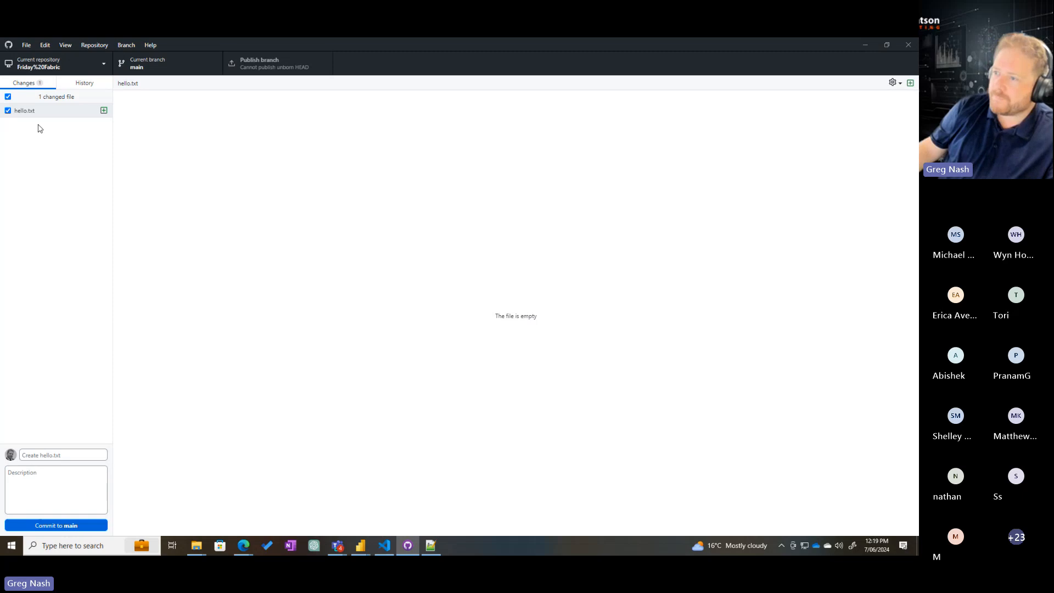
Enter "Created hello.txt" as the commit summary for the new file
{"action": "left_click", "coordinate": [46, 455]}
{"action": "type", "text": "c"}
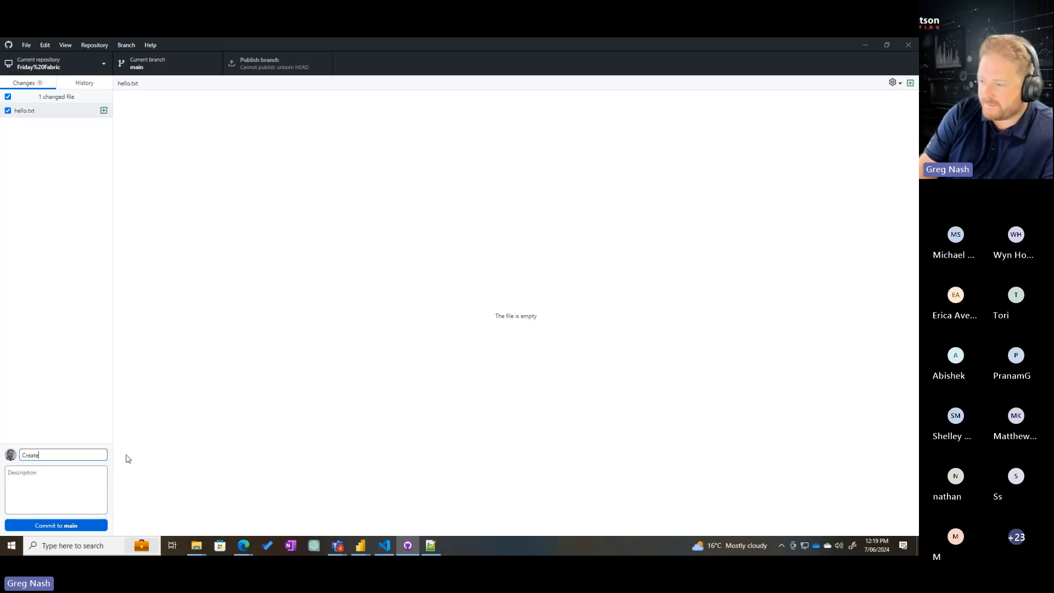
{"action": "type", "text": "reated hello."}
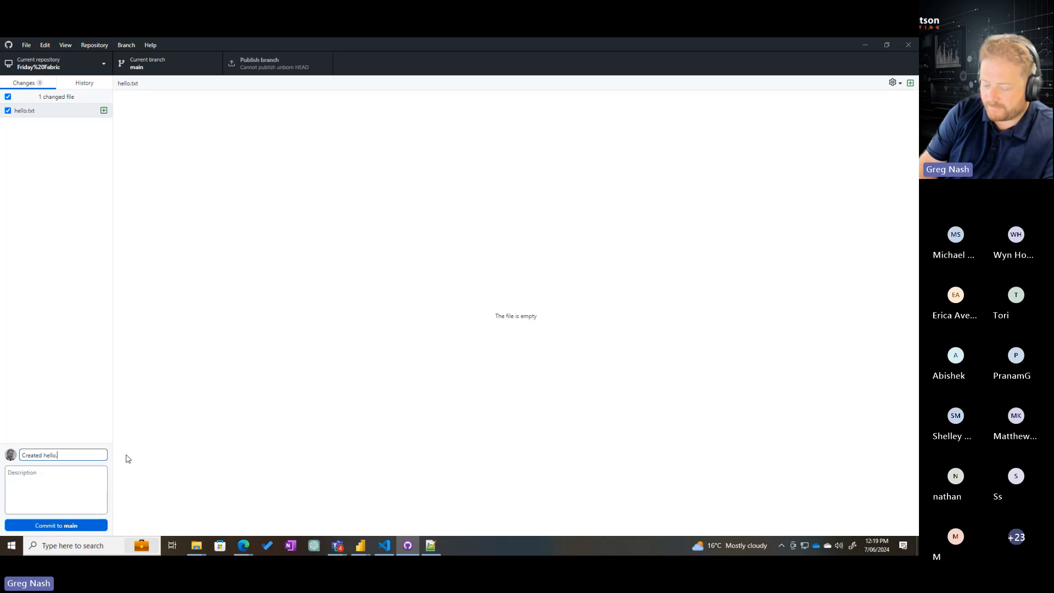
{"action": "type", "text": "txt"}
Enter "In this update I did stuff" as the commit description, removing any surplus filler text
{"action": "left_click", "coordinate": [23, 473]}
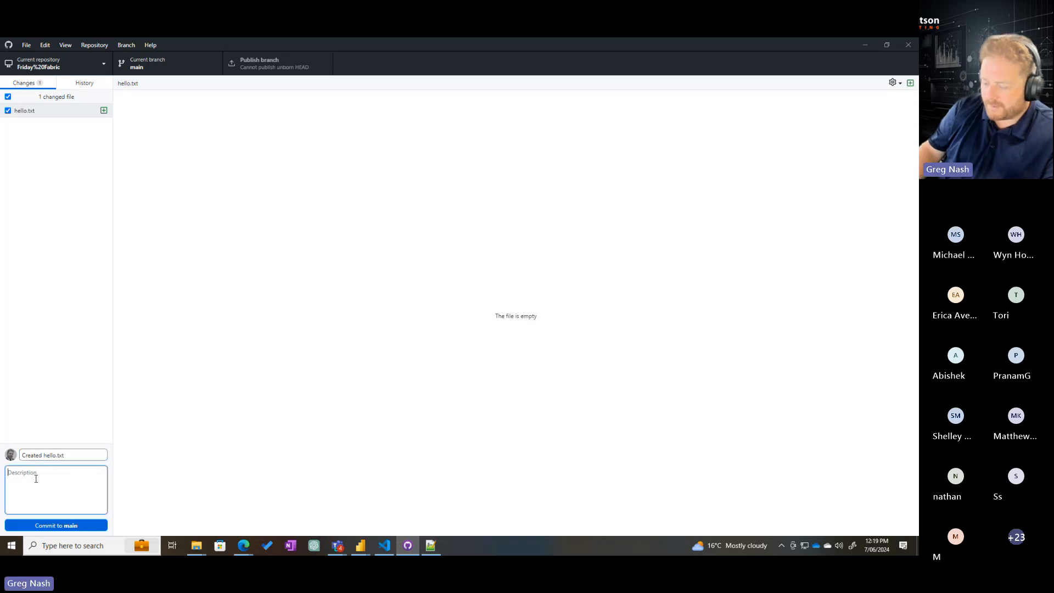
{"action": "type", "text": "In this u"}
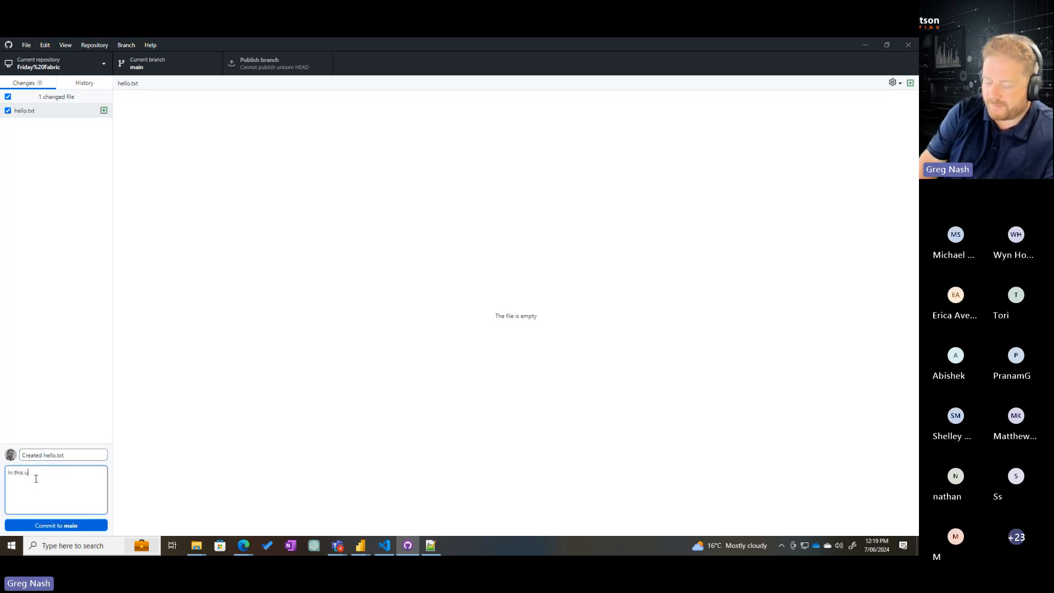
{"action": "type", "text": "pdate I did"}
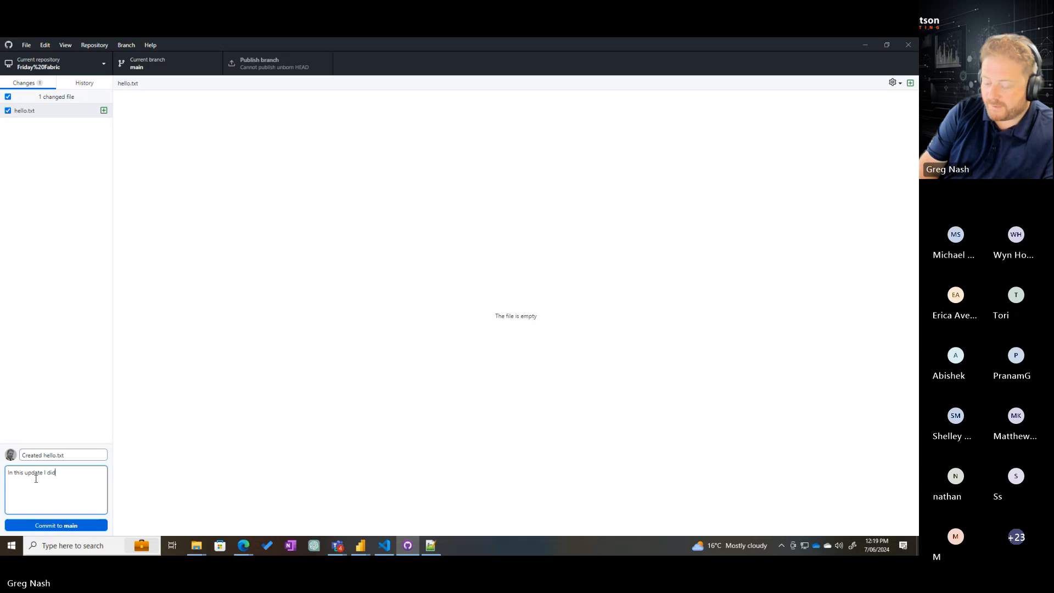
{"action": "type", "text": " a very intersint"}
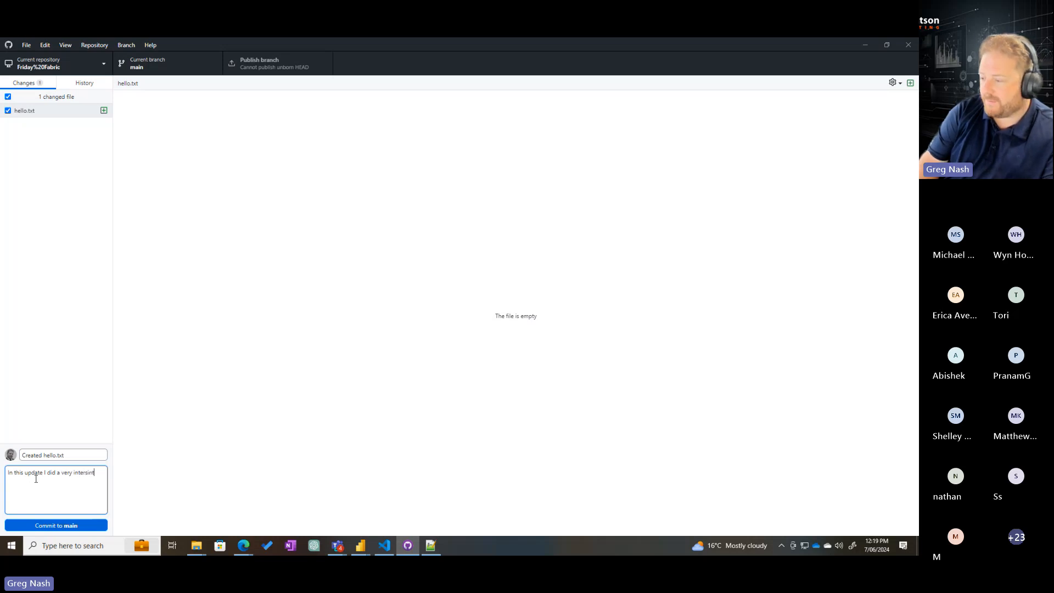
{"action": "type", "text": "g sdlfkjhasd;lkfjh as;l'dkf [asdfljhksad;lkfjsad"}
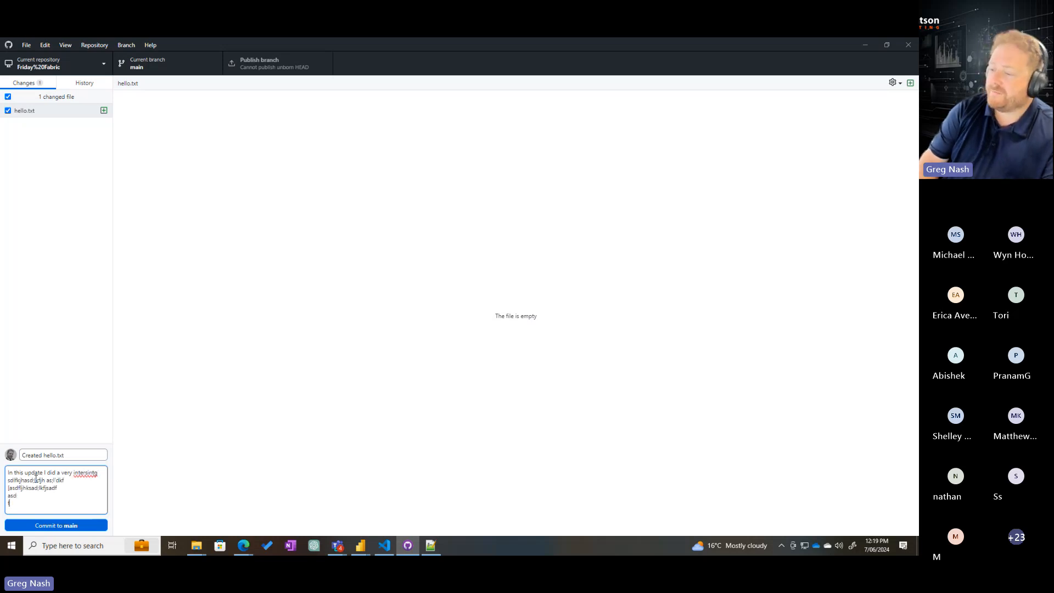
{"action": "type", "text": "f asd fasl;kdjf;lk"}
{"action": "left_click_drag", "start_coordinate": [71, 512], "coordinate": [57, 473]}
{"action": "key", "text": "BackSpace"}
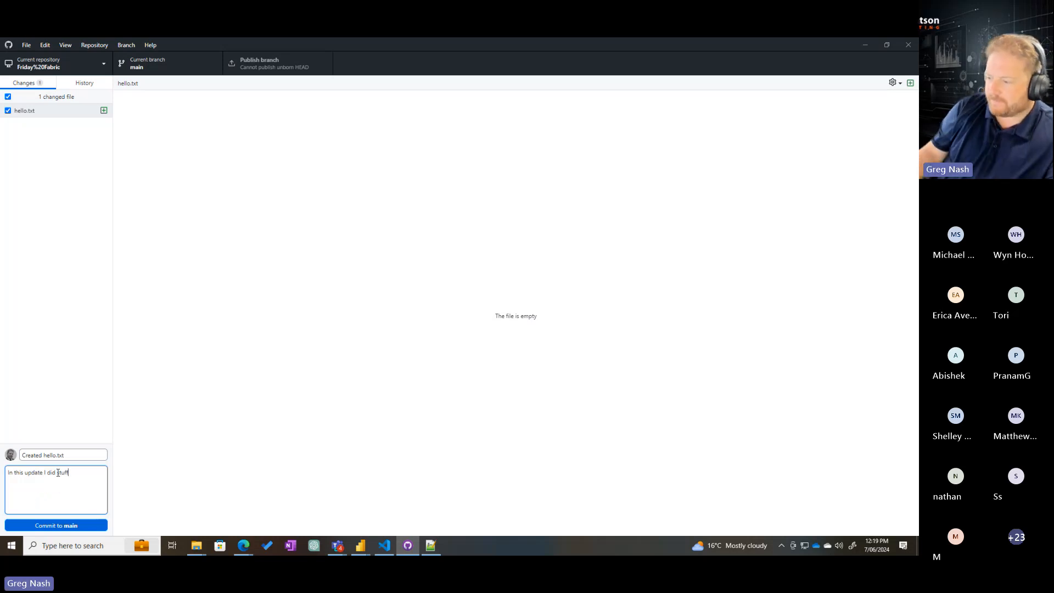
Commit the hello.txt change to main and publish the branch to the remote
{"action": "left_click_drag", "start_coordinate": [66, 455], "coordinate": [11, 455]}
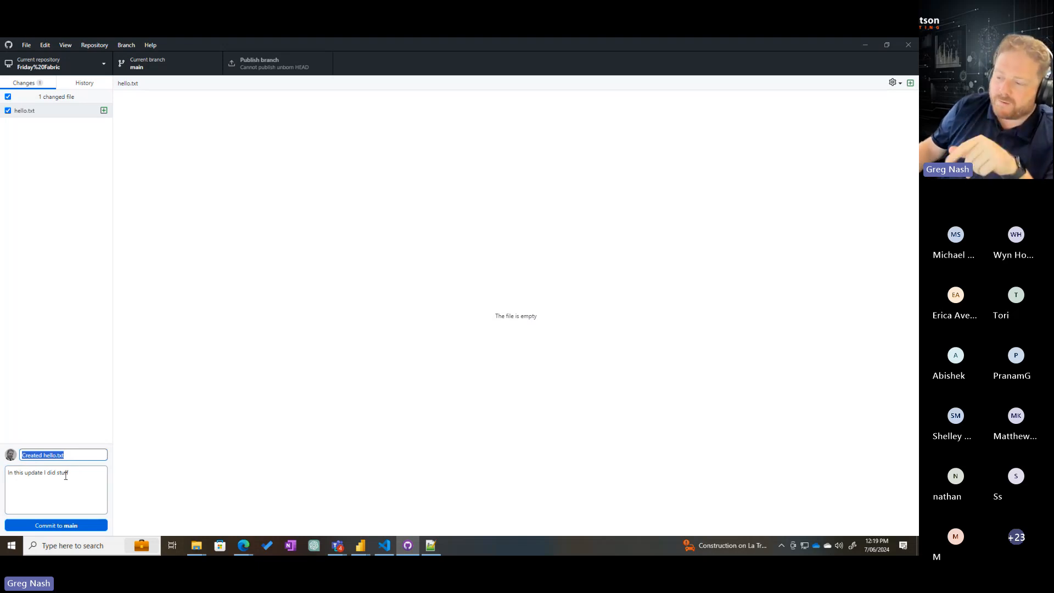
{"action": "left_click", "coordinate": [79, 509]}
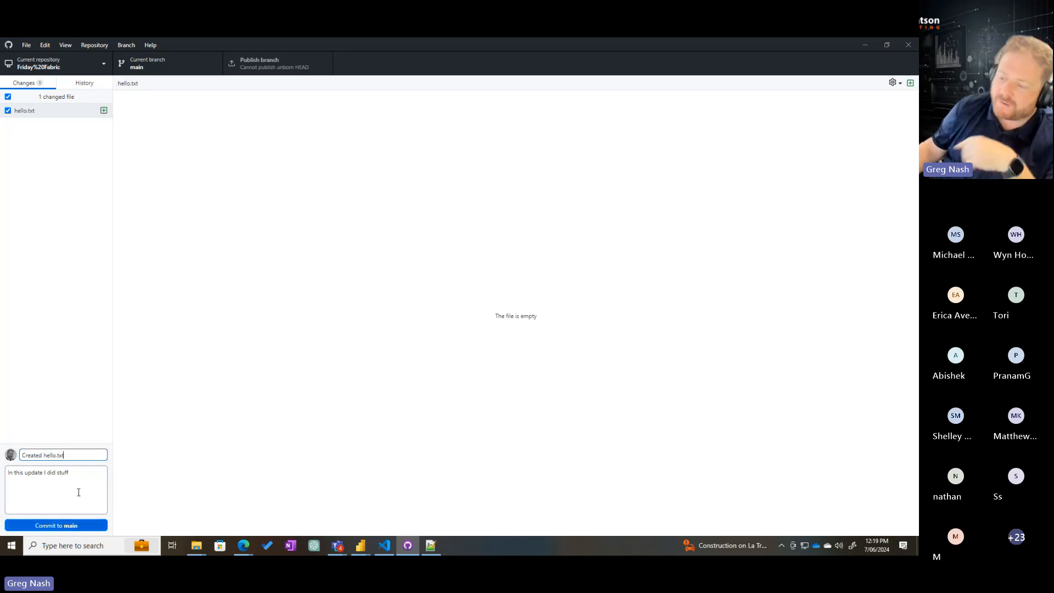
{"action": "left_click", "coordinate": [68, 528]}
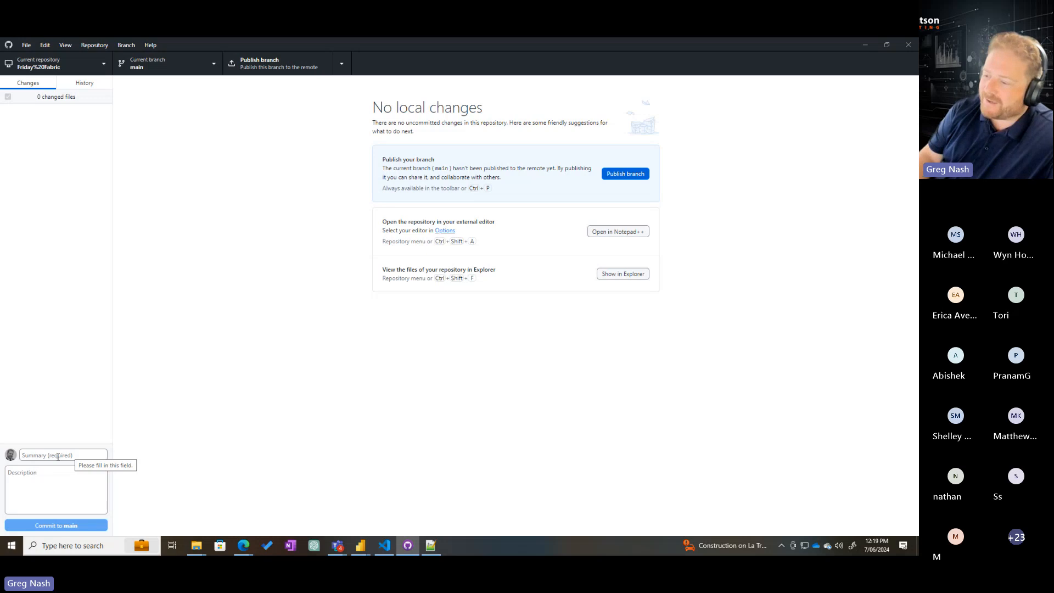
{"action": "left_click", "coordinate": [57, 456]}
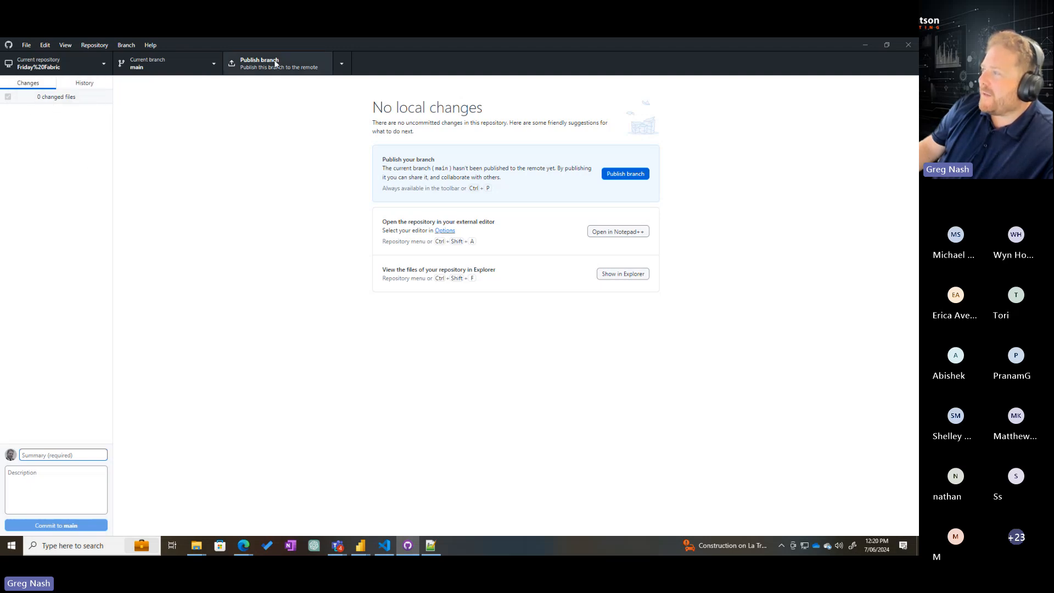
{"action": "left_click", "coordinate": [630, 174]}
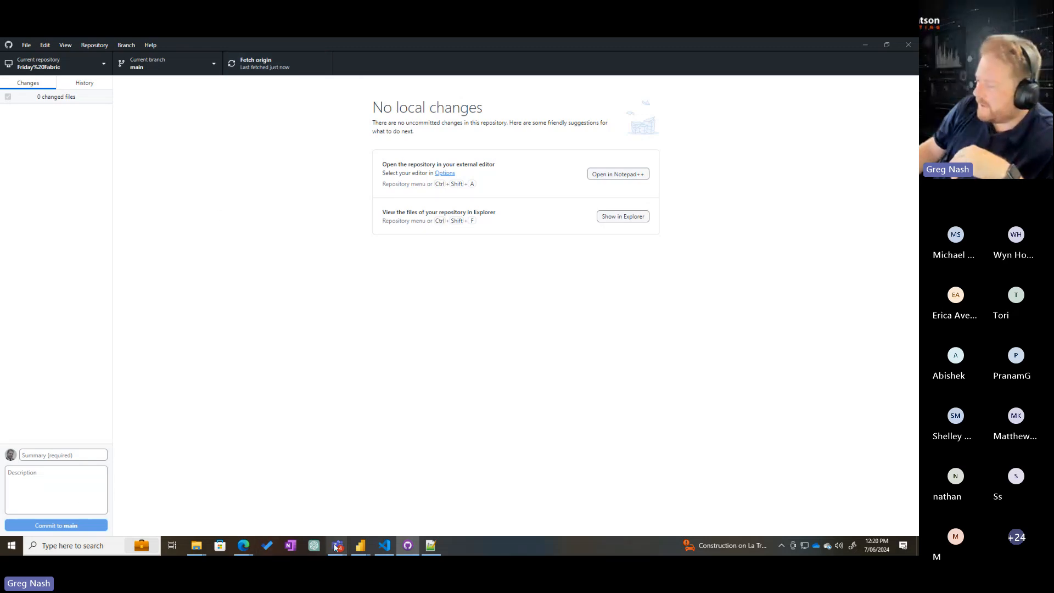
Switch to Azure DevOps in Edge, reload the Friday Fabric repository files, and inspect hello.txt's contents and comparison view
{"action": "mouse_move", "coordinate": [243, 545]}
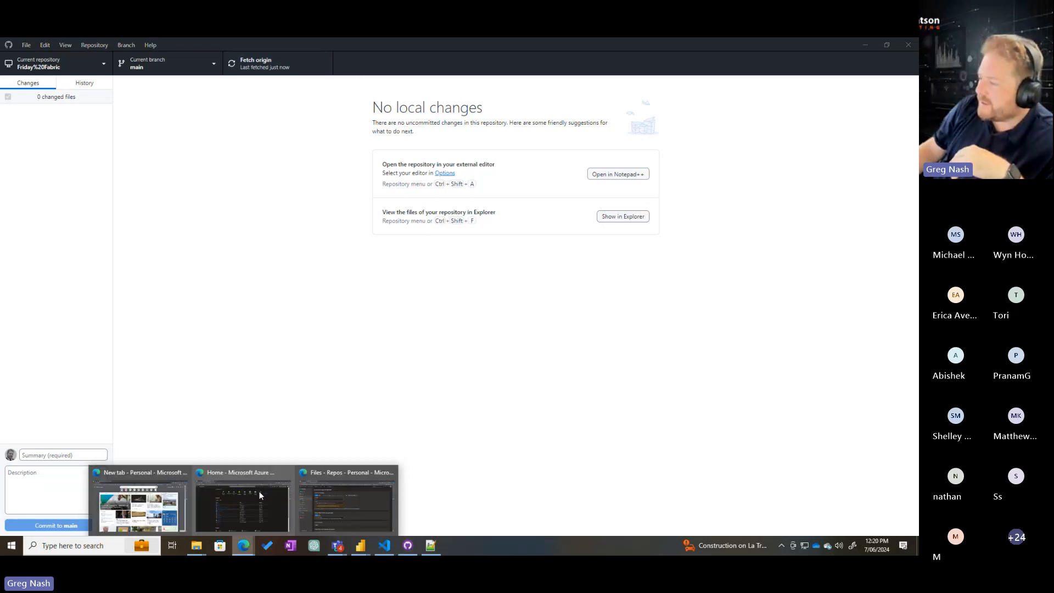
{"action": "left_click", "coordinate": [350, 472]}
{"action": "left_click", "coordinate": [51, 215]}
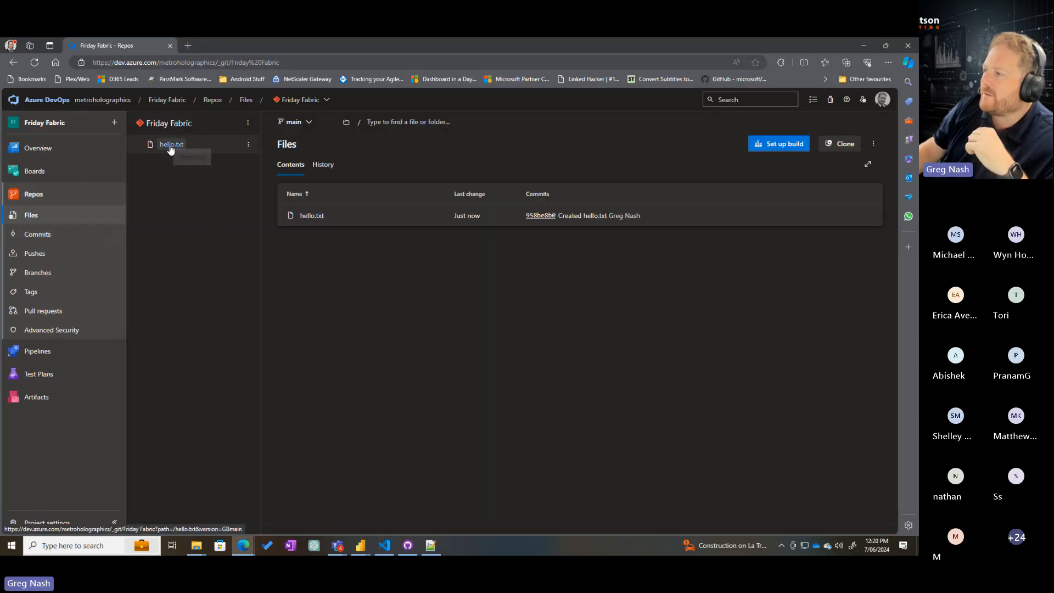
{"action": "left_click", "coordinate": [208, 146]}
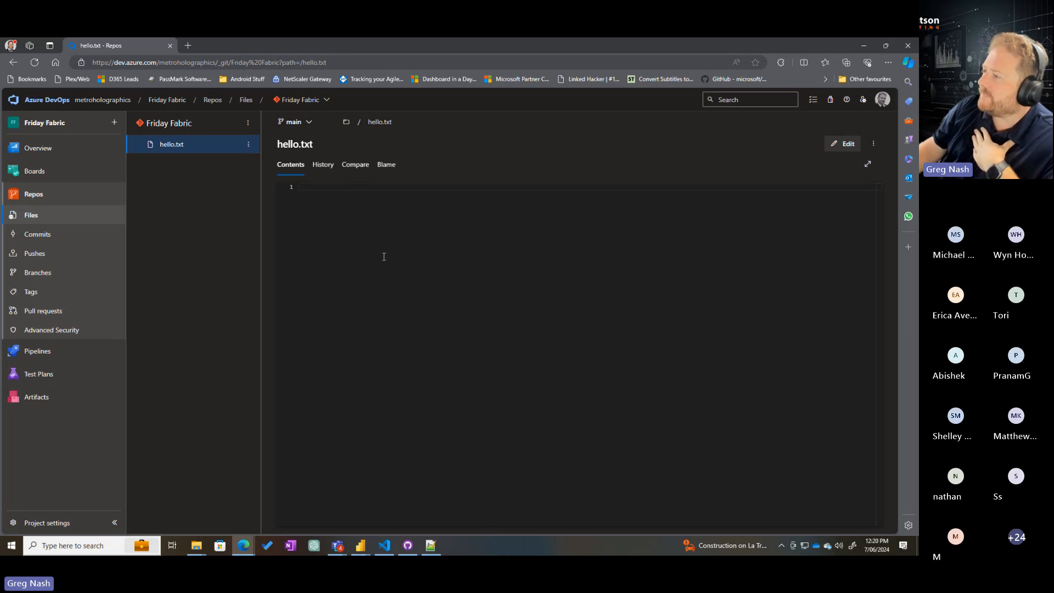
{"action": "left_click", "coordinate": [356, 164]}
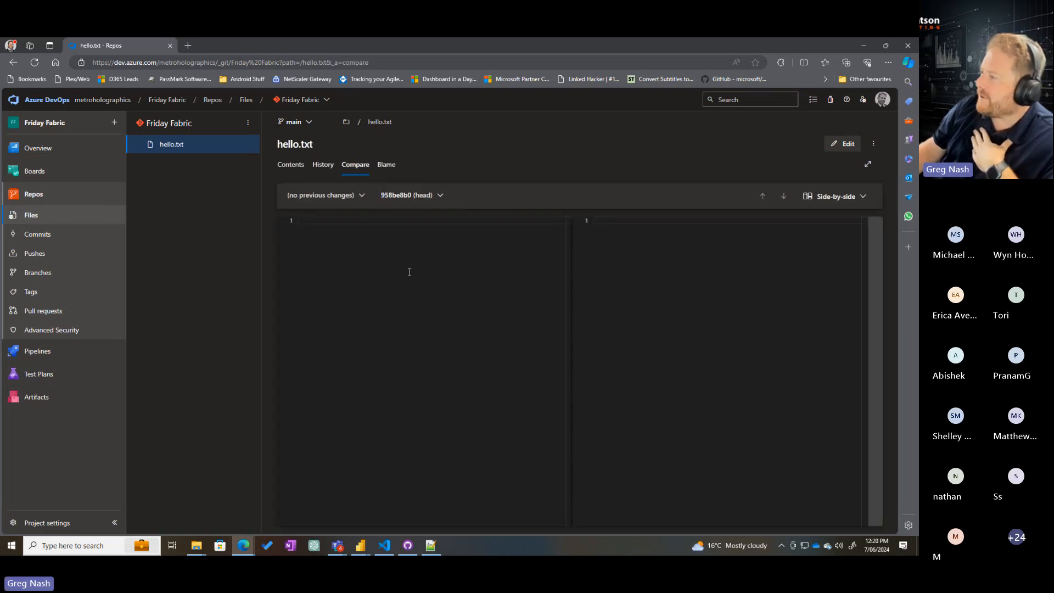
{"action": "left_click", "coordinate": [288, 166]}
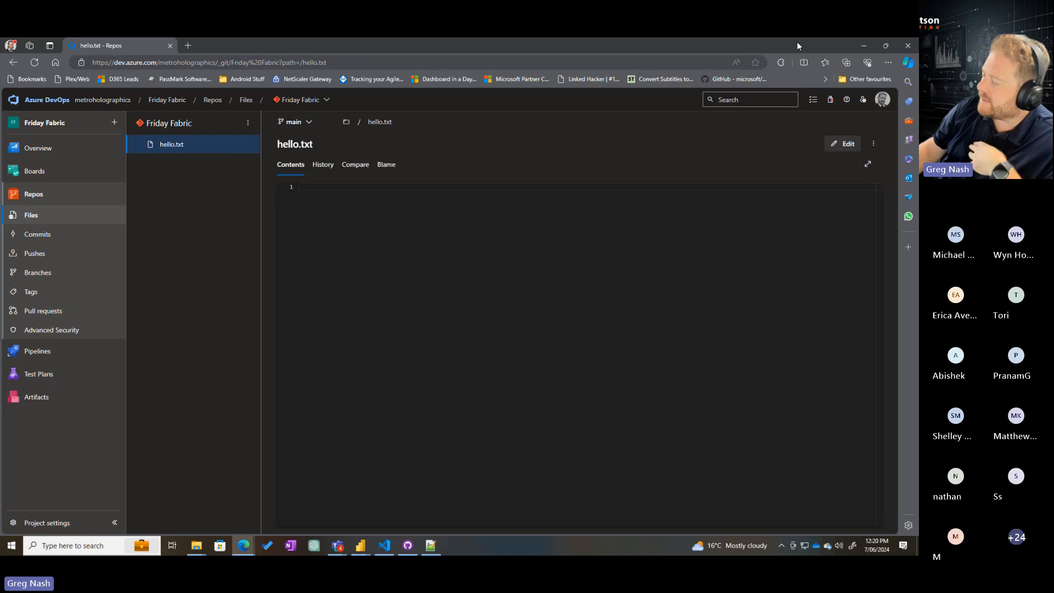
Open hello.txt from the local Friday%20Fabric folder in Notepad, add "this is an update to the file", and save it
{"action": "mouse_move", "coordinate": [196, 545]}
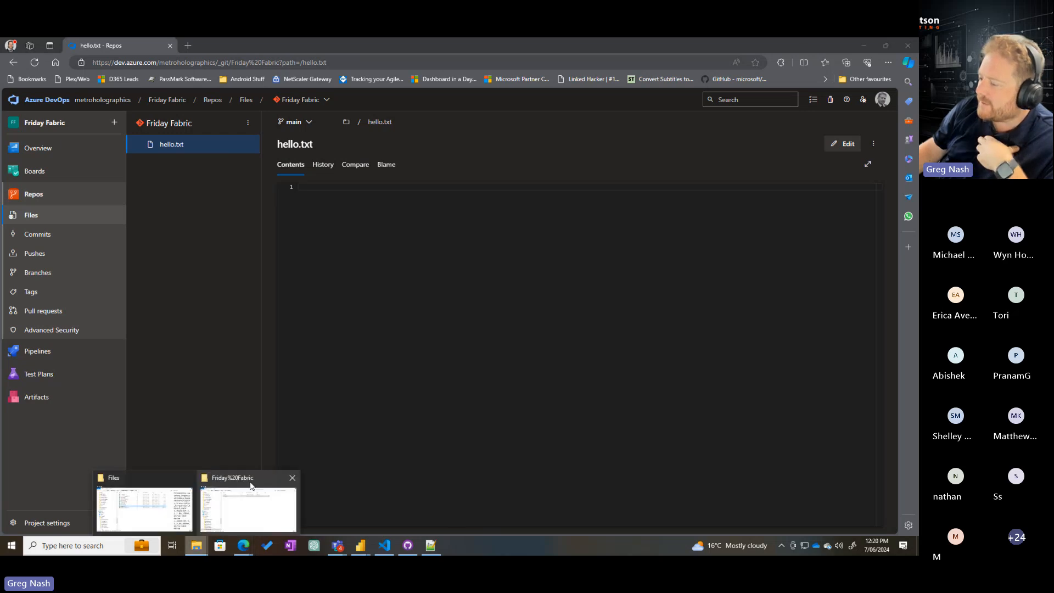
{"action": "left_click", "coordinate": [252, 508]}
{"action": "double_click", "coordinate": [285, 200]}
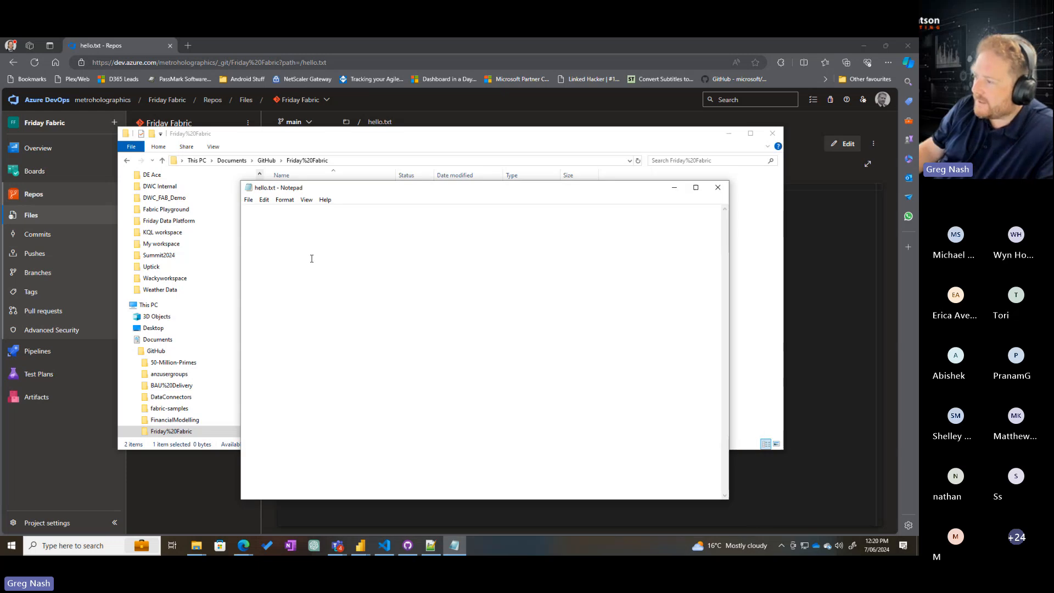
{"action": "type", "text": "this is"}
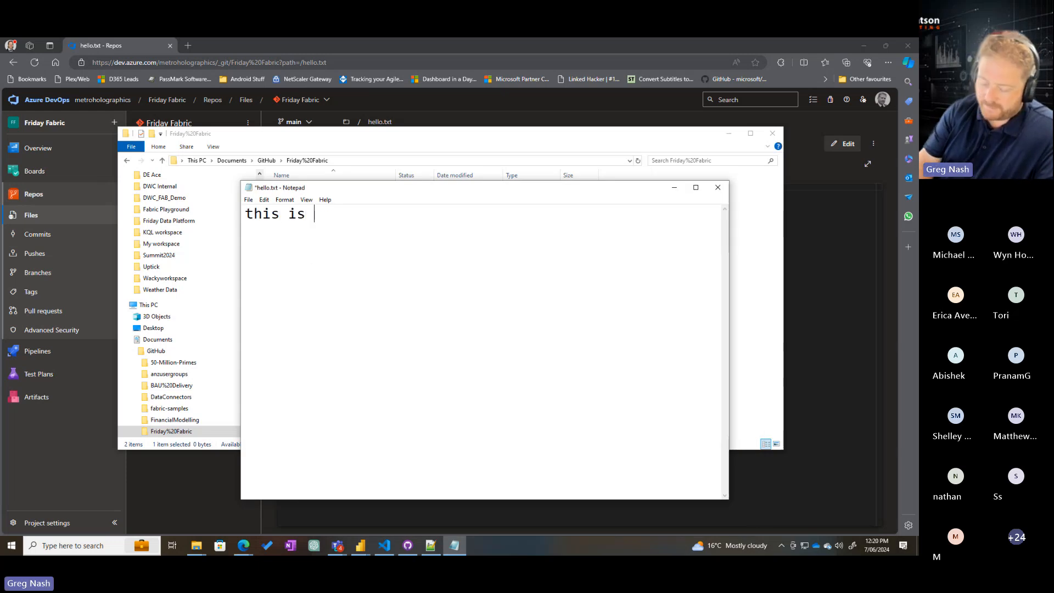
{"action": "type", "text": " an update to th"}
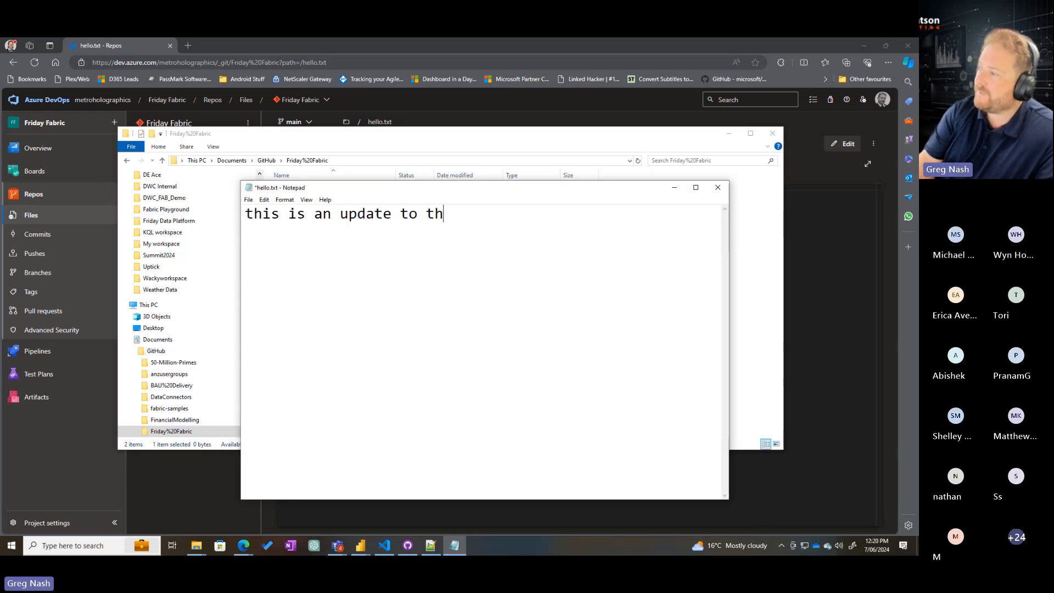
{"action": "type", "text": "e file"}
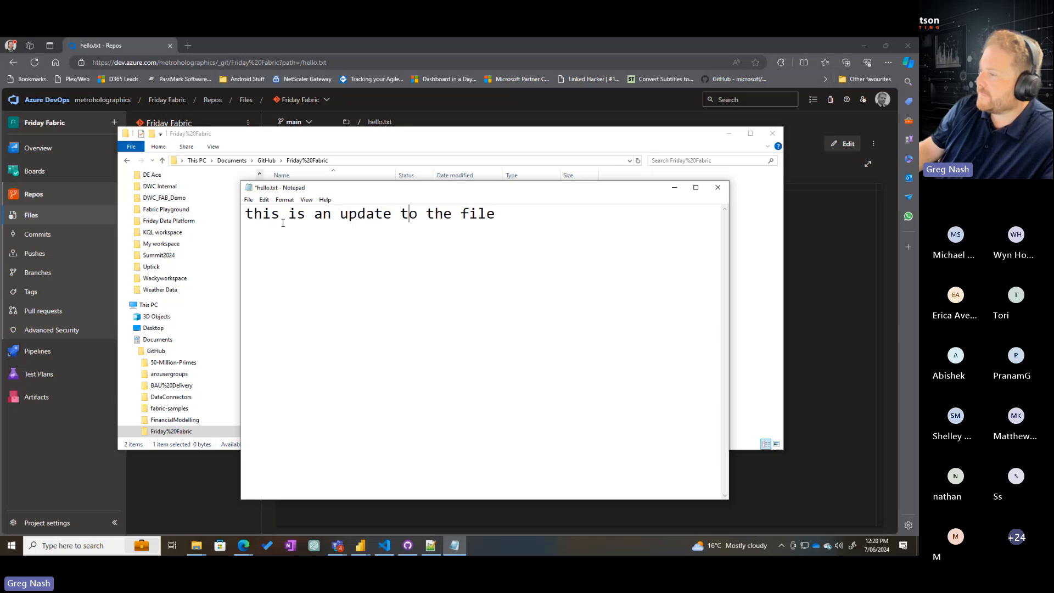
{"action": "left_click", "coordinate": [249, 199]}
{"action": "left_click", "coordinate": [264, 242]}
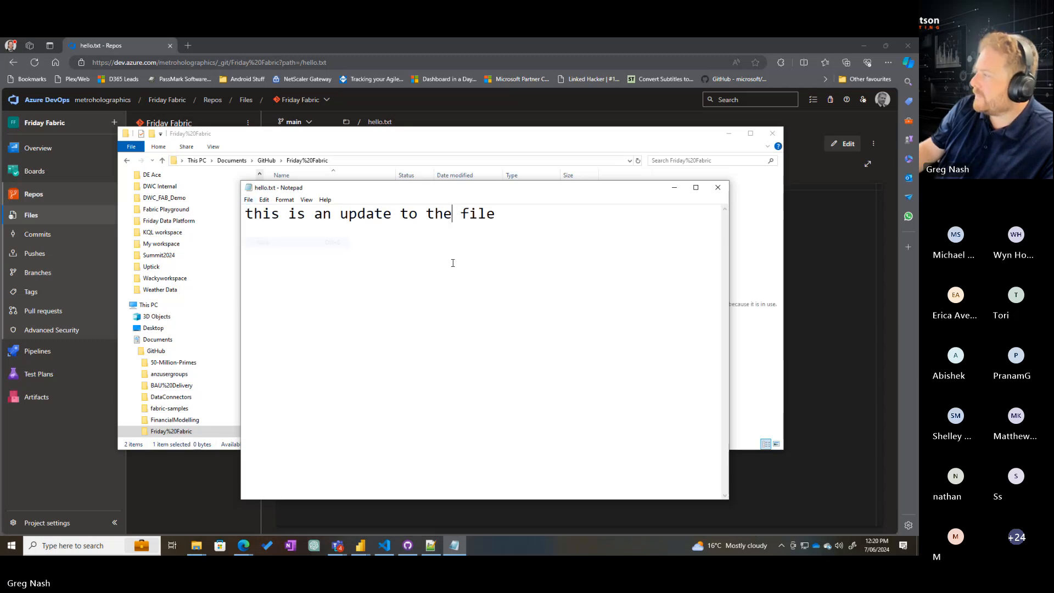
{"action": "left_click", "coordinate": [718, 188]}
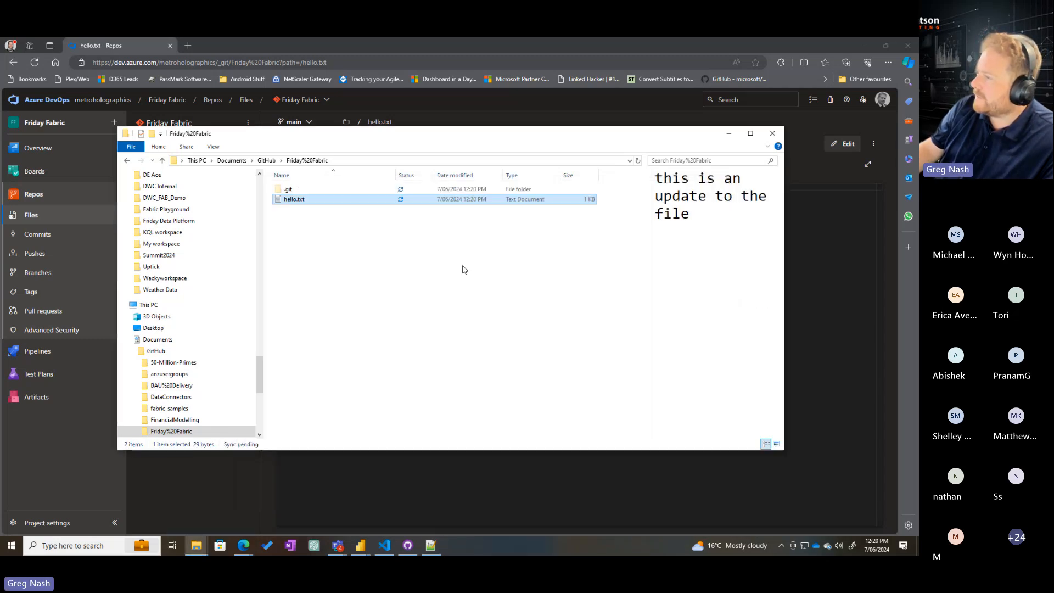
{"action": "left_click", "coordinate": [729, 133]}
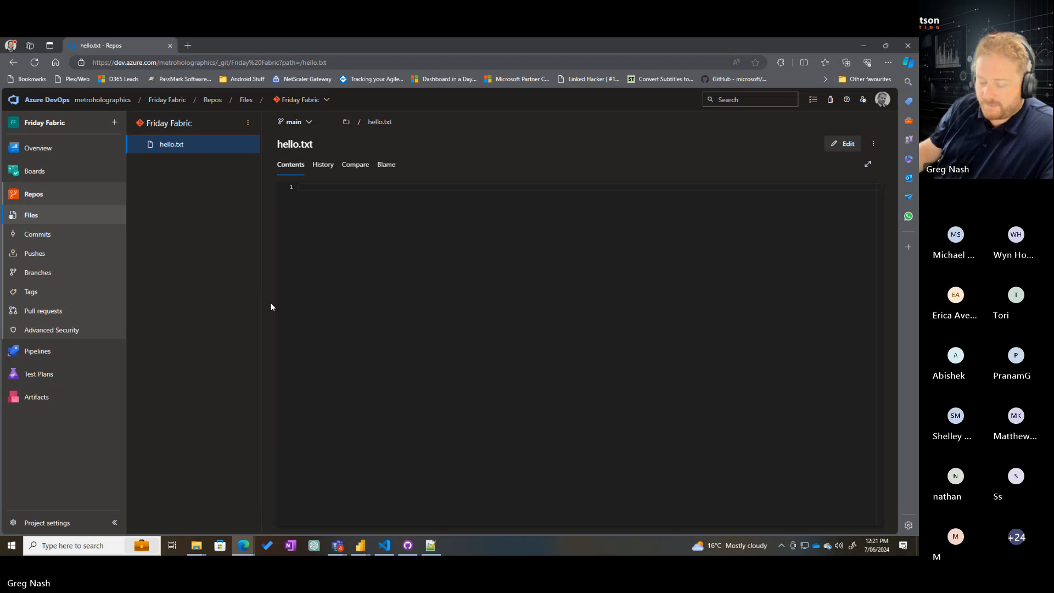
Switch to GitHub Desktop, review the hello.txt diff, and mark the added line with a red rectangle in the magnified view
{"action": "key", "text": "alt+Tab"}
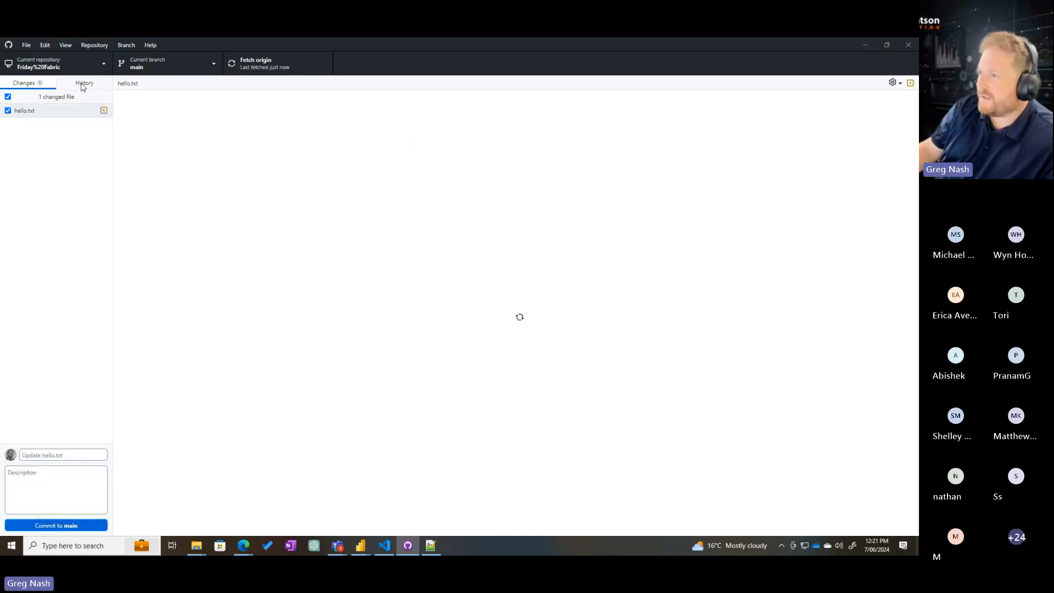
{"action": "left_click", "coordinate": [37, 111]}
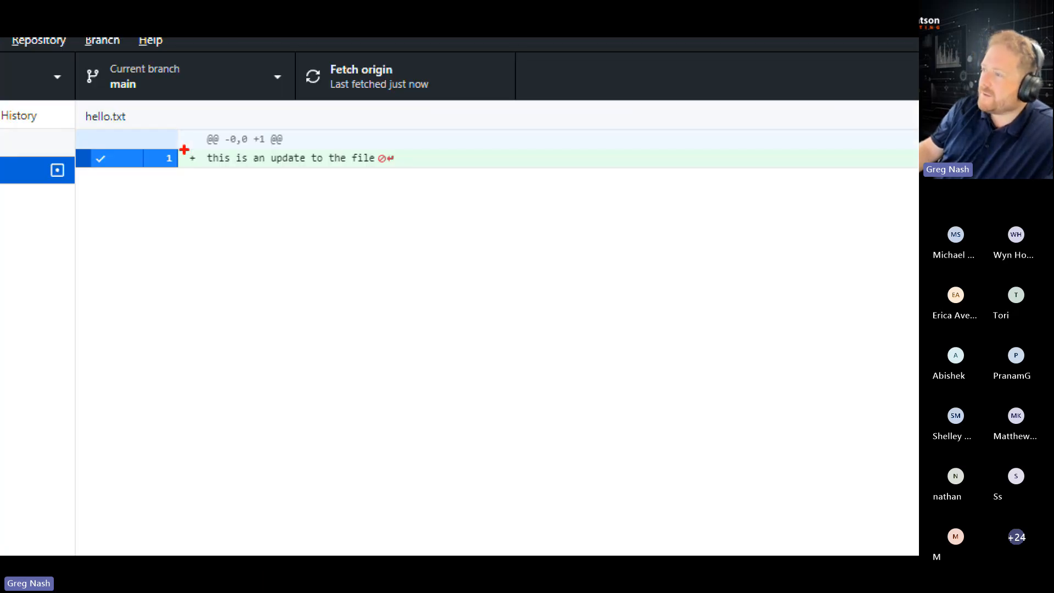
{"action": "mouse_move", "coordinate": [176, 139]}
{"action": "left_mouse_down"}
{"action": "mouse_move", "coordinate": [212, 174]}
{"action": "mouse_move", "coordinate": [519, 176]}
{"action": "left_mouse_up"}
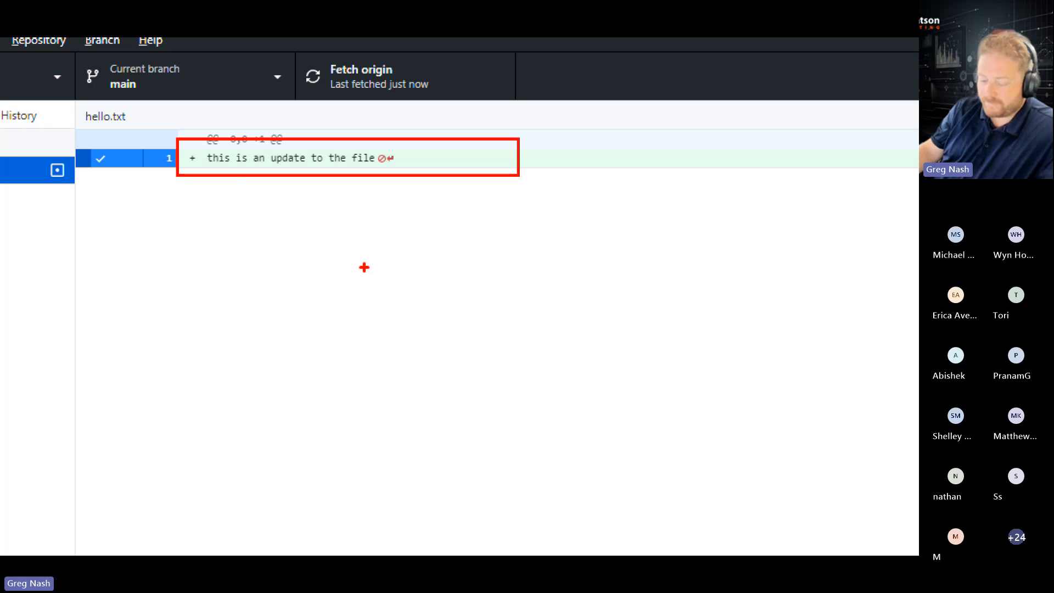
Commit the hello.txt change to main with the summary "added some text hello.txt" and push it to origin
{"action": "left_click", "coordinate": [61, 455]}
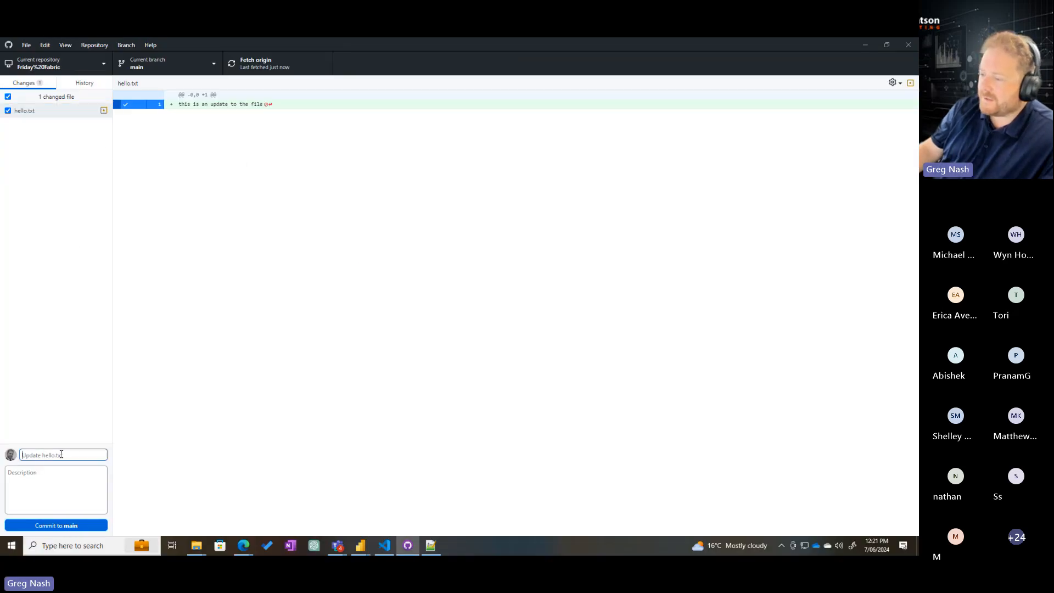
{"action": "type", "text": "a"}
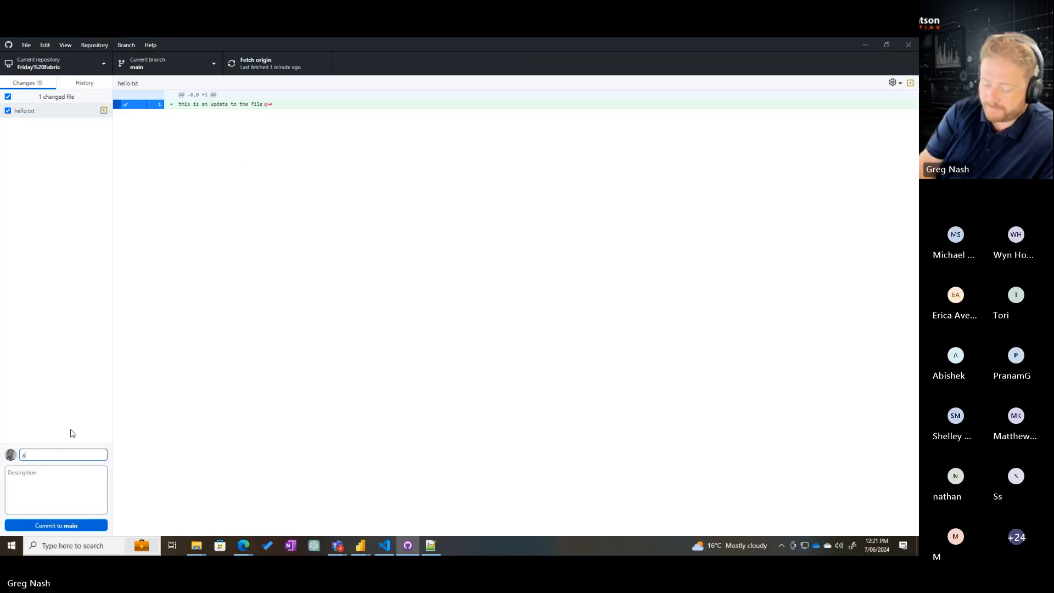
{"action": "type", "text": "dded some test"}
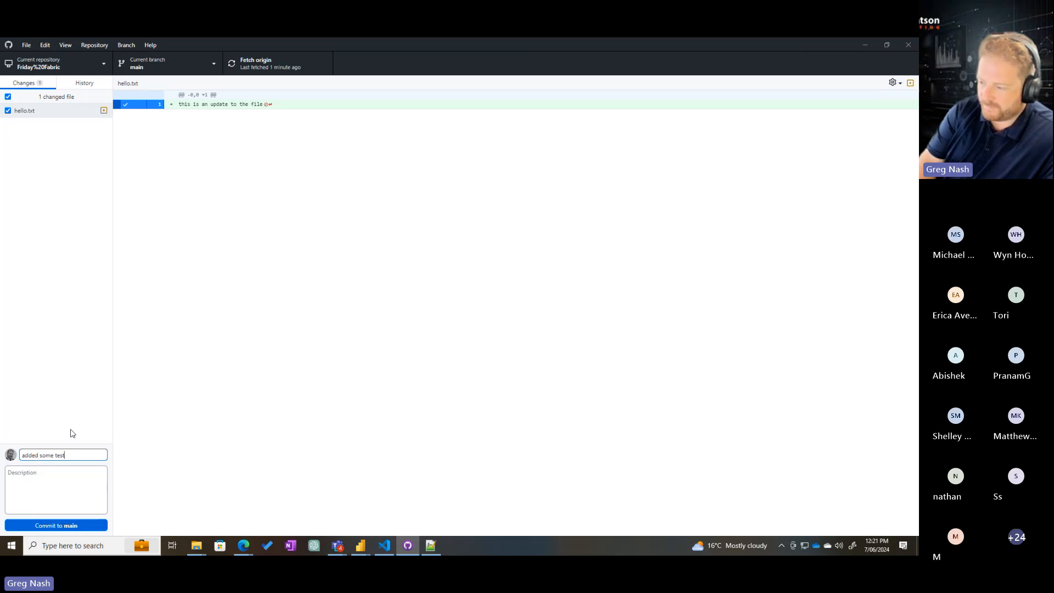
{"action": "key", "text": "BackSpace"}
{"action": "key", "text": "BackSpace"}
{"action": "type", "text": "xt hello.txt"}
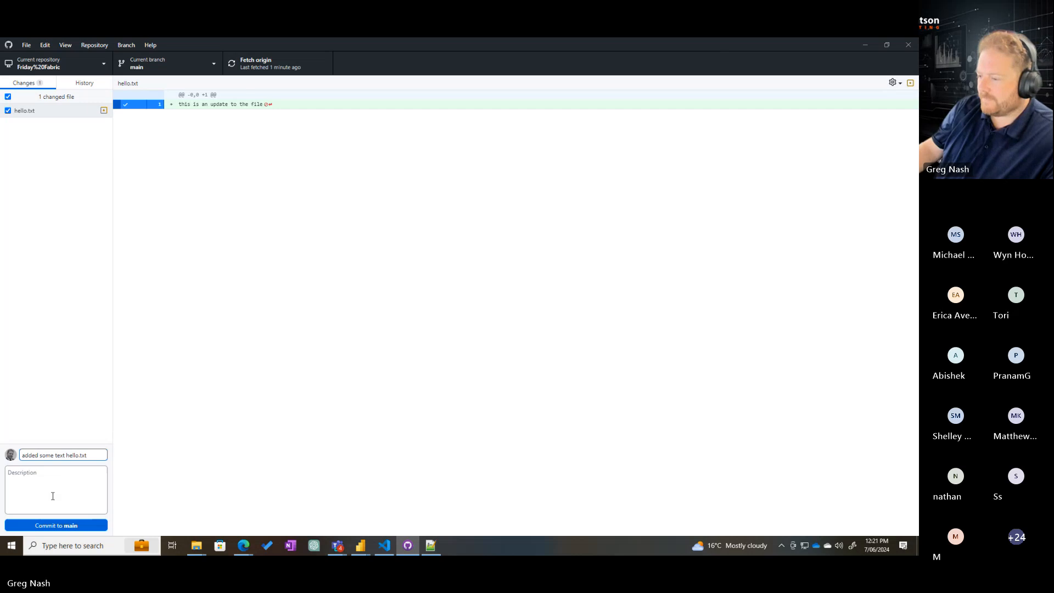
{"action": "left_click", "coordinate": [53, 525]}
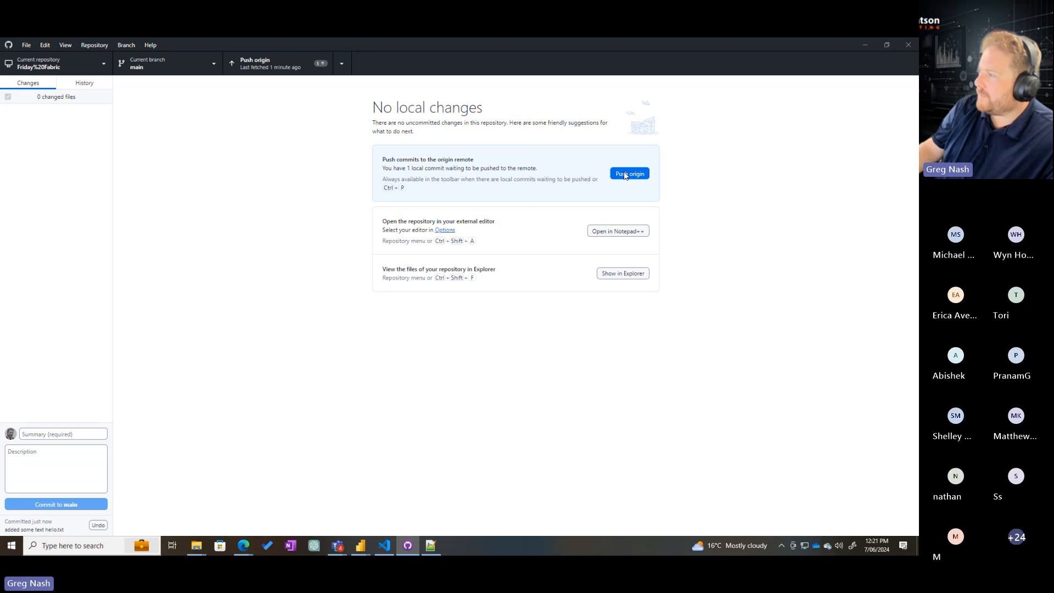
{"action": "left_click", "coordinate": [626, 174]}
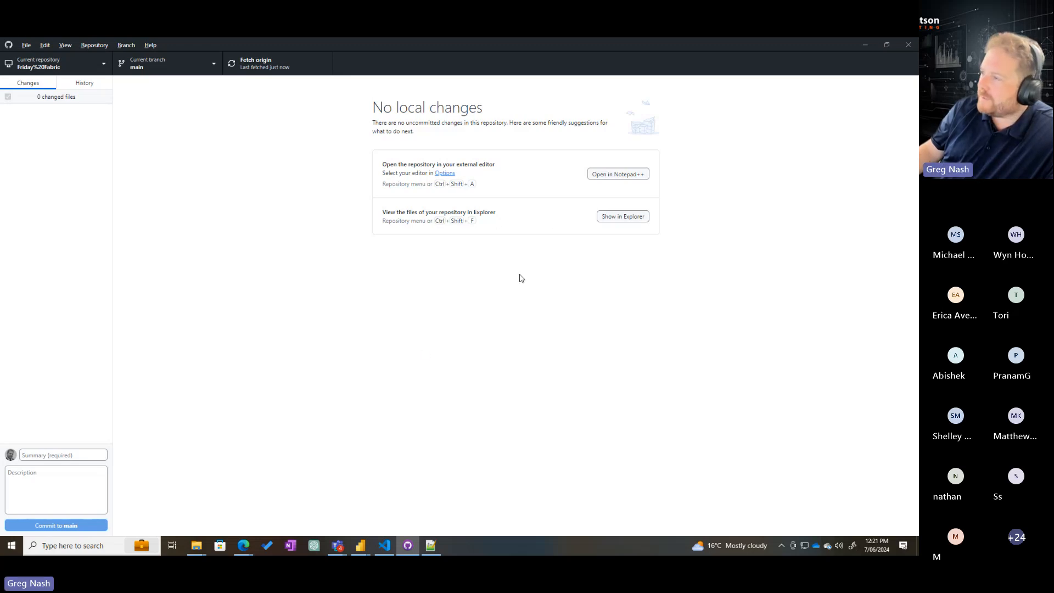
Switch to Azure DevOps in Edge, reload hello.txt to check the pushed text, and compare it with the previous version
{"action": "key", "text": "alt+Tab"}
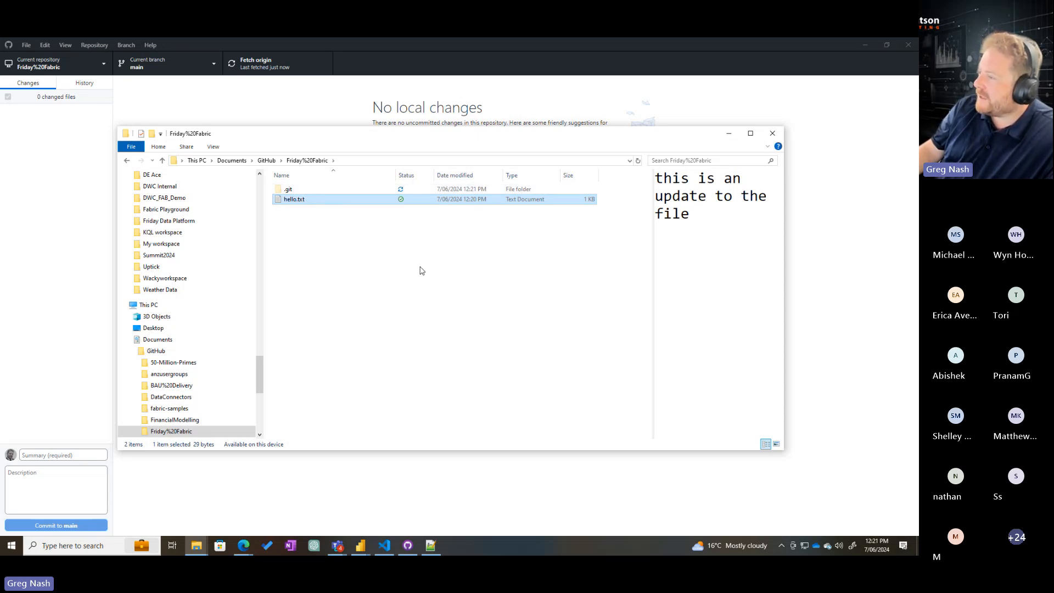
{"action": "key", "text": "alt+Tab"}
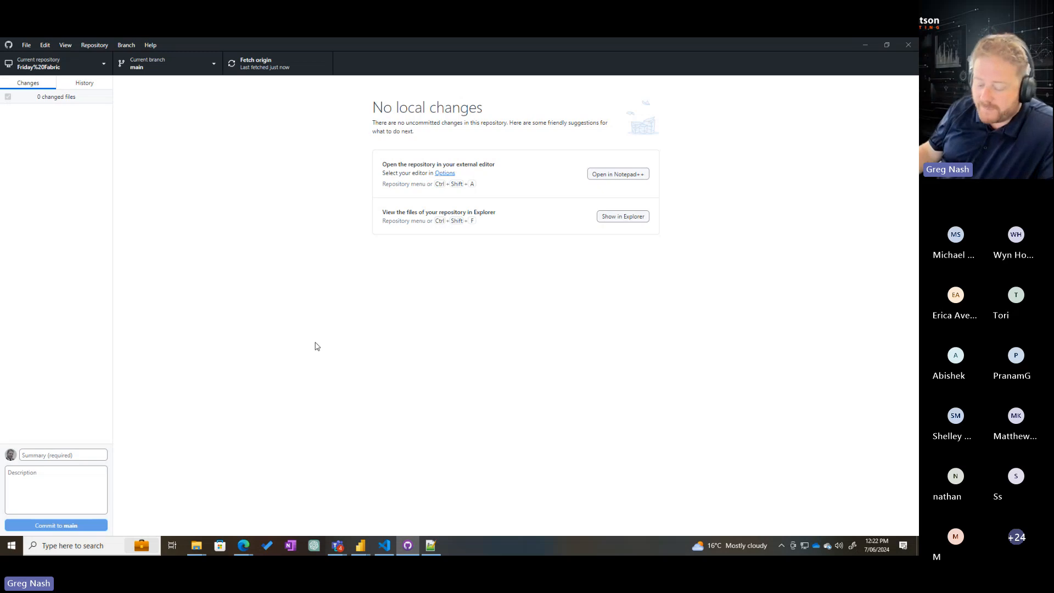
{"action": "key", "text": "alt+Tab"}
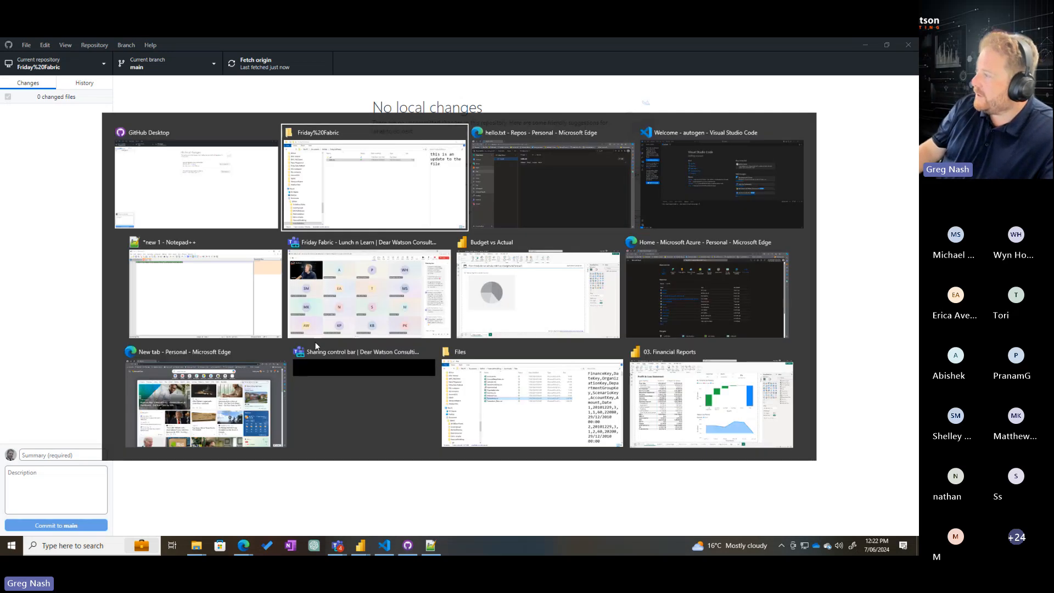
{"action": "key", "text": "alt+Tab"}
{"action": "key", "text": "alt+Tab"}
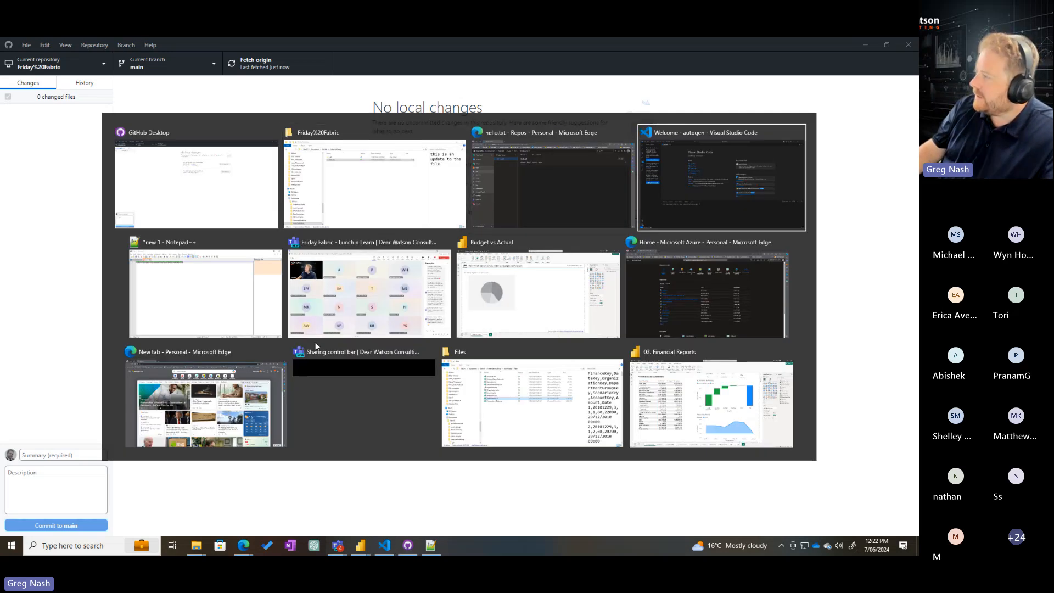
{"action": "key", "text": "alt+Tab"}
{"action": "key", "text": "alt+Tab"}
{"action": "key", "text": "alt+Tab"}
{"action": "key", "text": "alt+Tab"}
{"action": "key", "text": "alt+Tab"}
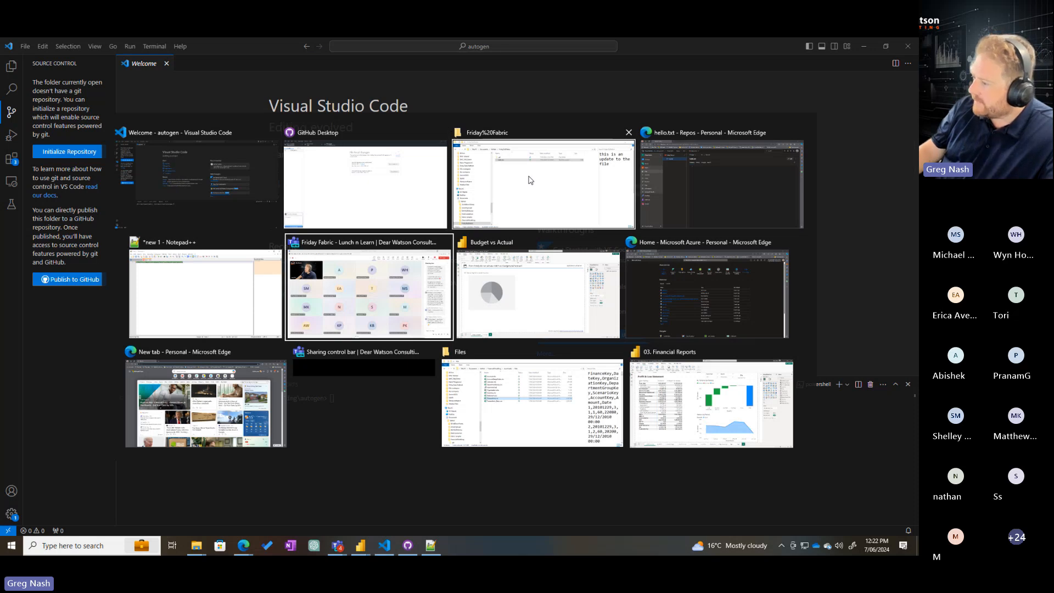
{"action": "key", "text": "alt+Tab"}
{"action": "key", "text": "alt+Tab"}
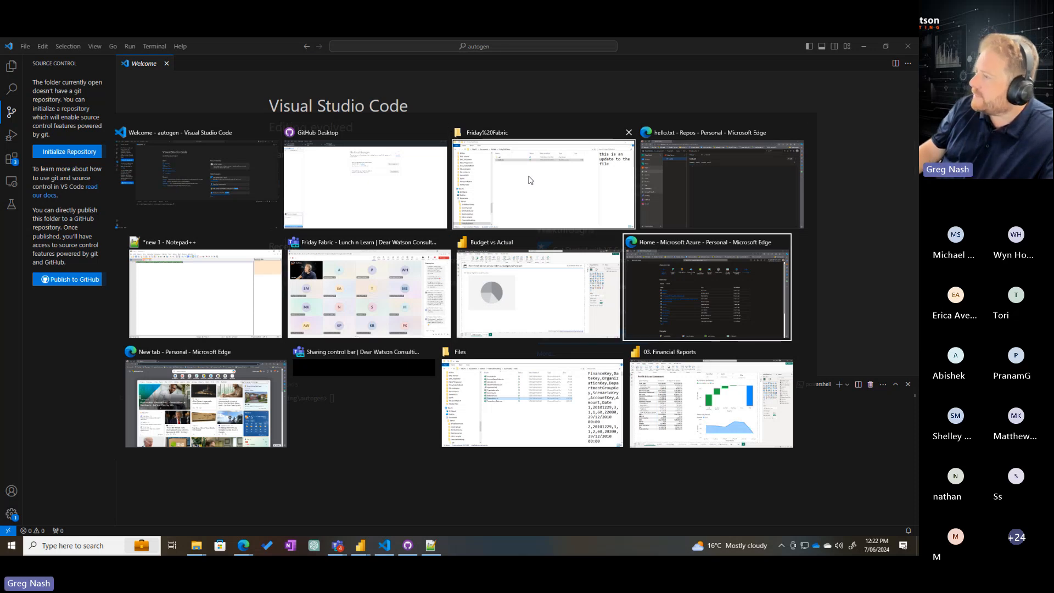
{"action": "key", "text": "alt+Tab"}
{"action": "key", "text": "alt+Tab"}
{"action": "key", "text": "alt+Tab"}
{"action": "key", "text": "alt+Tab"}
{"action": "key", "text": "alt+Tab"}
{"action": "key", "text": "alt+Tab"}
{"action": "key", "text": "alt+Tab"}
{"action": "key", "text": "alt+Tab"}
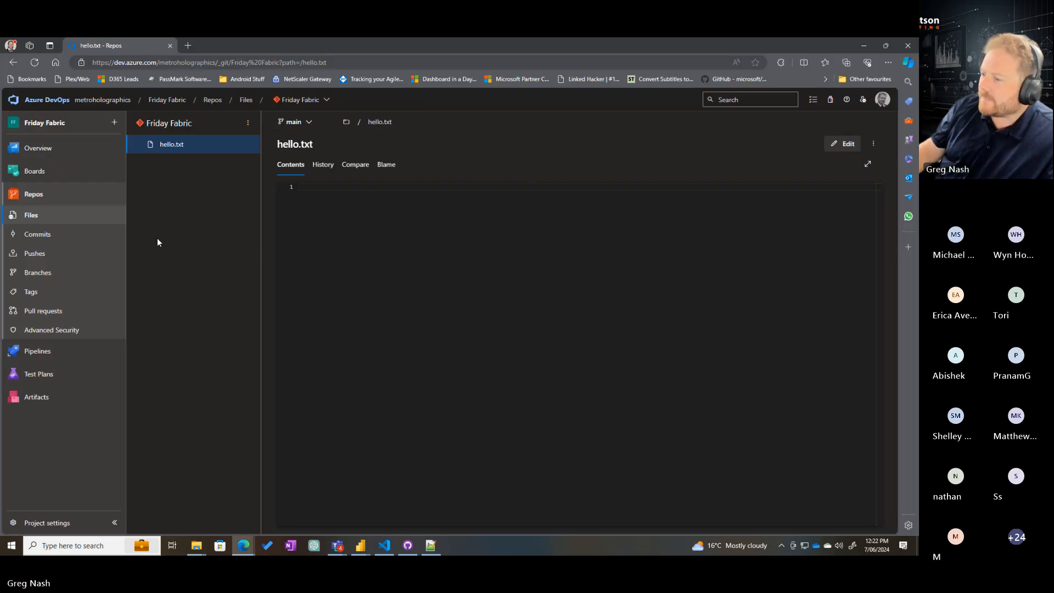
{"action": "left_click", "coordinate": [34, 62]}
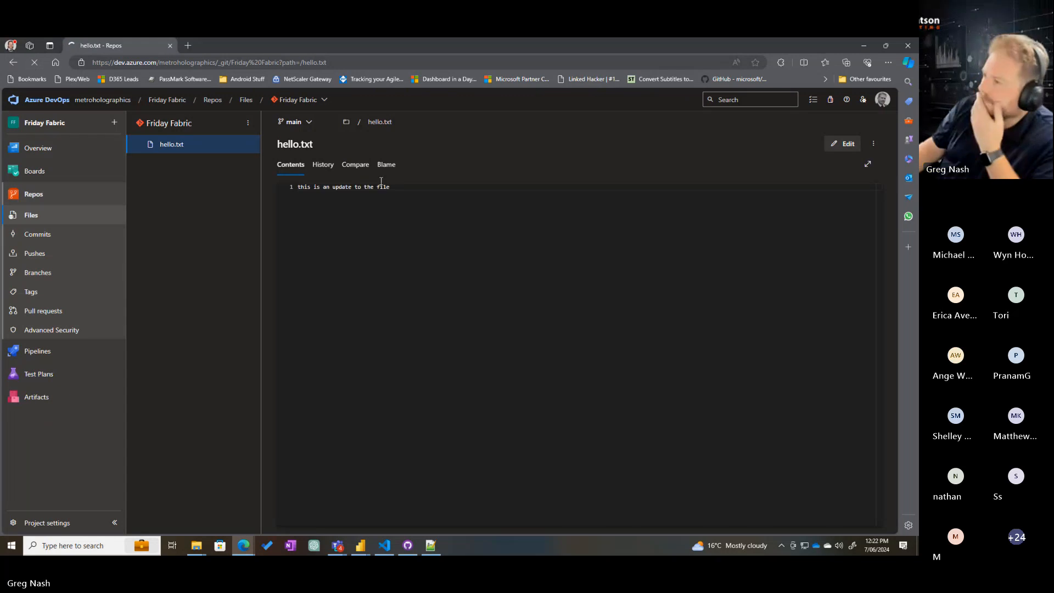
{"action": "left_click", "coordinate": [356, 166]}
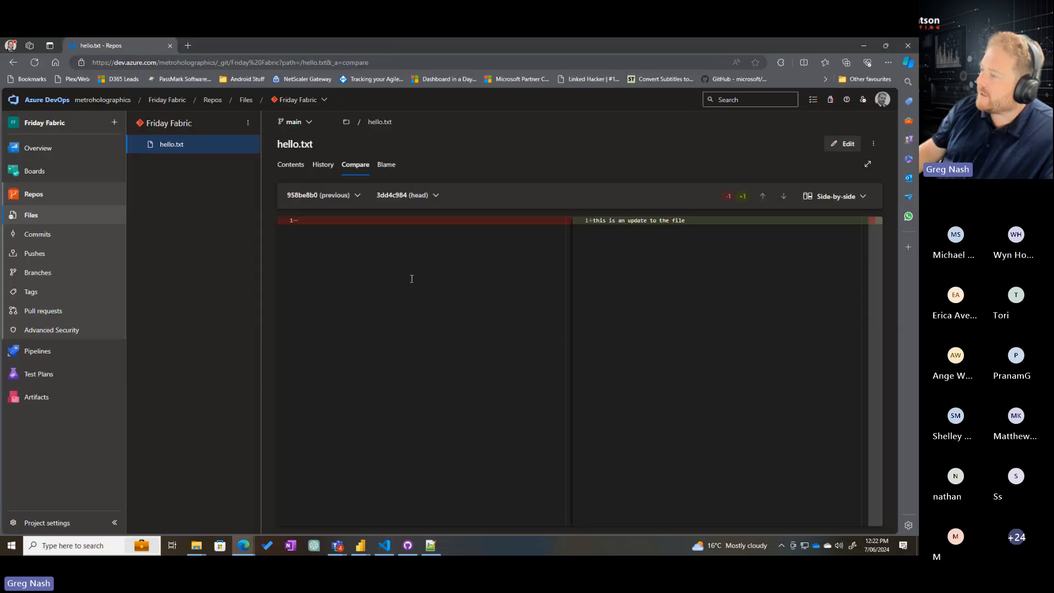
Open hello.txt from the local Friday%20Fabric folder in Notepad, change its text to "this is an another update to the file", save and close it
{"action": "mouse_move", "coordinate": [196, 546]}
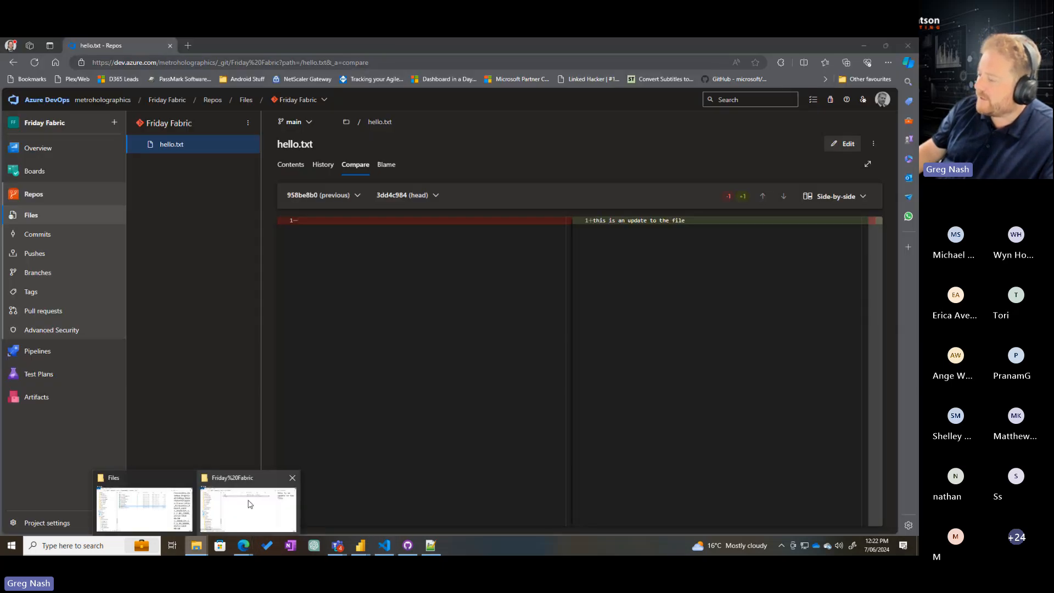
{"action": "left_click", "coordinate": [259, 502]}
{"action": "left_click", "coordinate": [295, 201]}
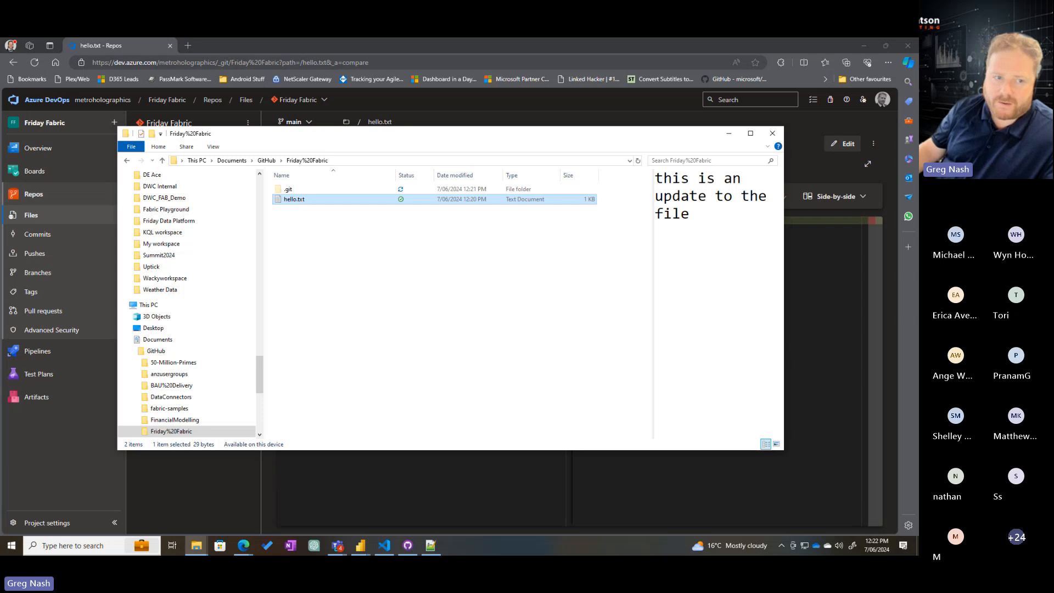
{"action": "double_click", "coordinate": [295, 201]}
{"action": "double_click", "coordinate": [362, 214]}
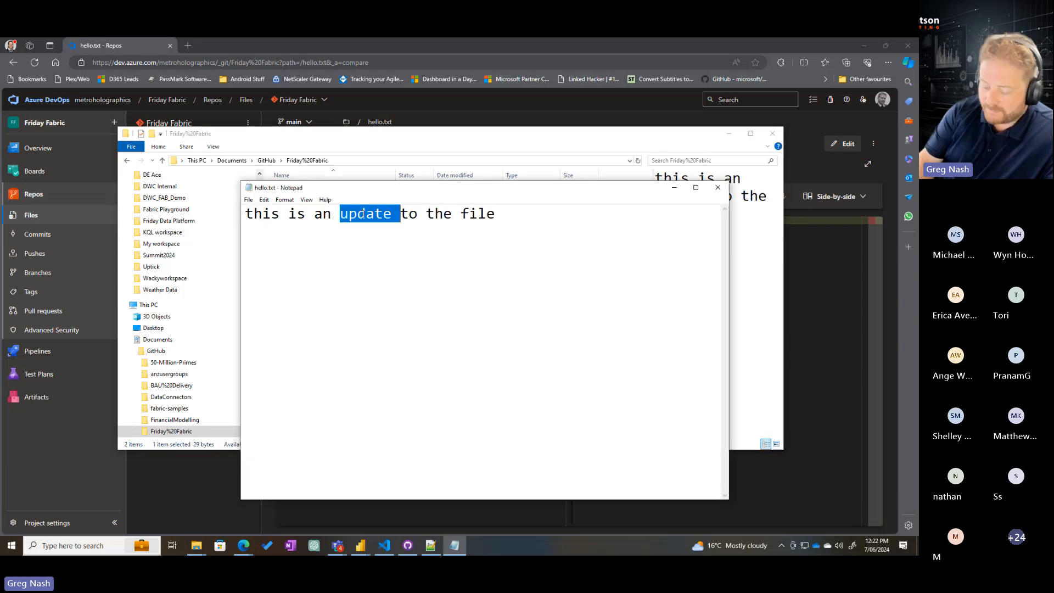
{"action": "type", "text": "another"}
{"action": "type", "text": " update"}
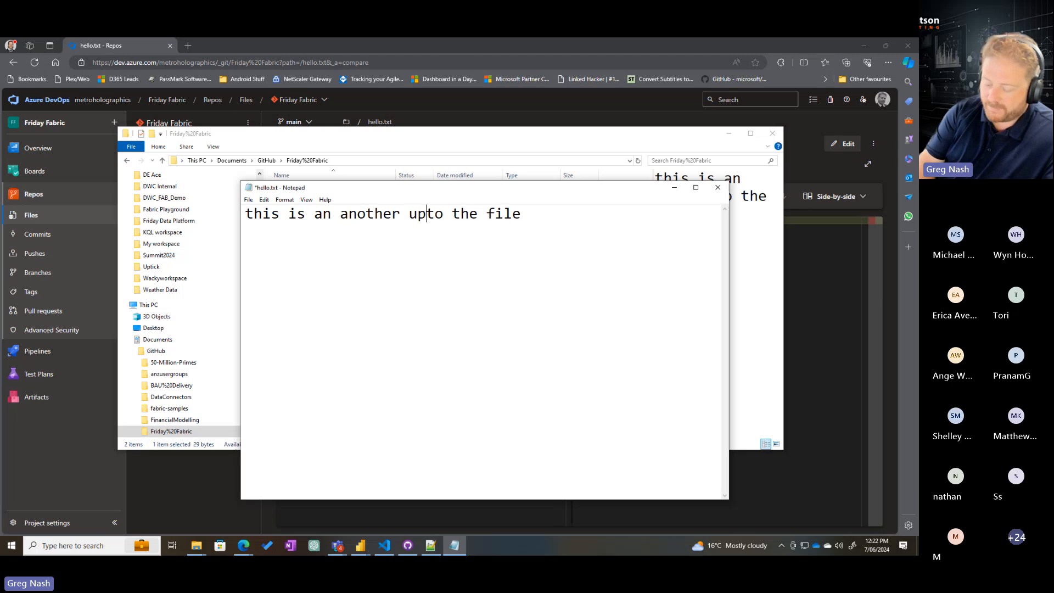
{"action": "left_click_drag", "start_coordinate": [314, 214], "coordinate": [324, 213]}
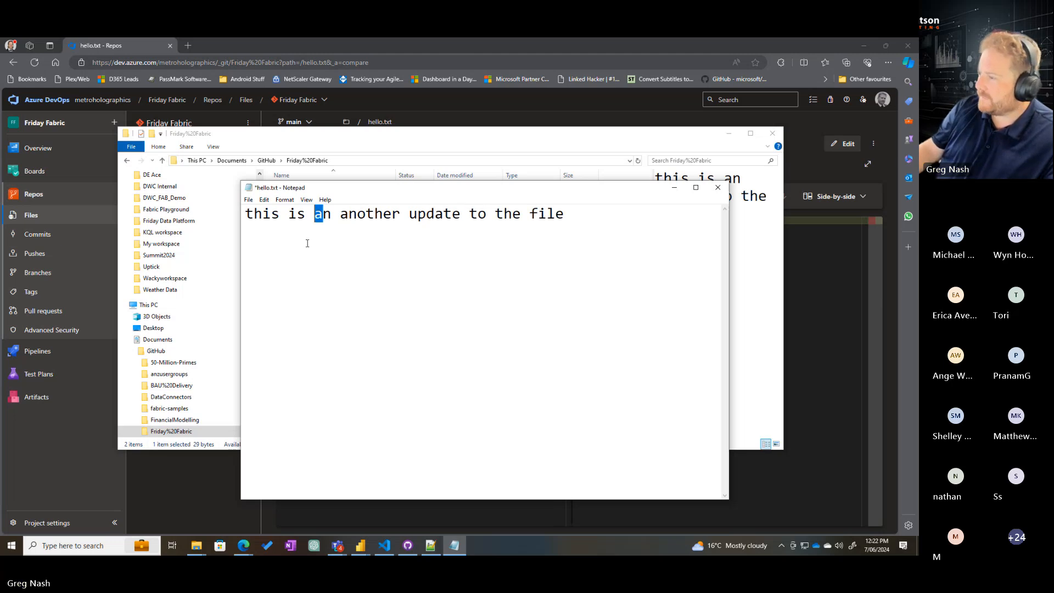
{"action": "left_click", "coordinate": [248, 199]}
{"action": "left_click", "coordinate": [264, 245]}
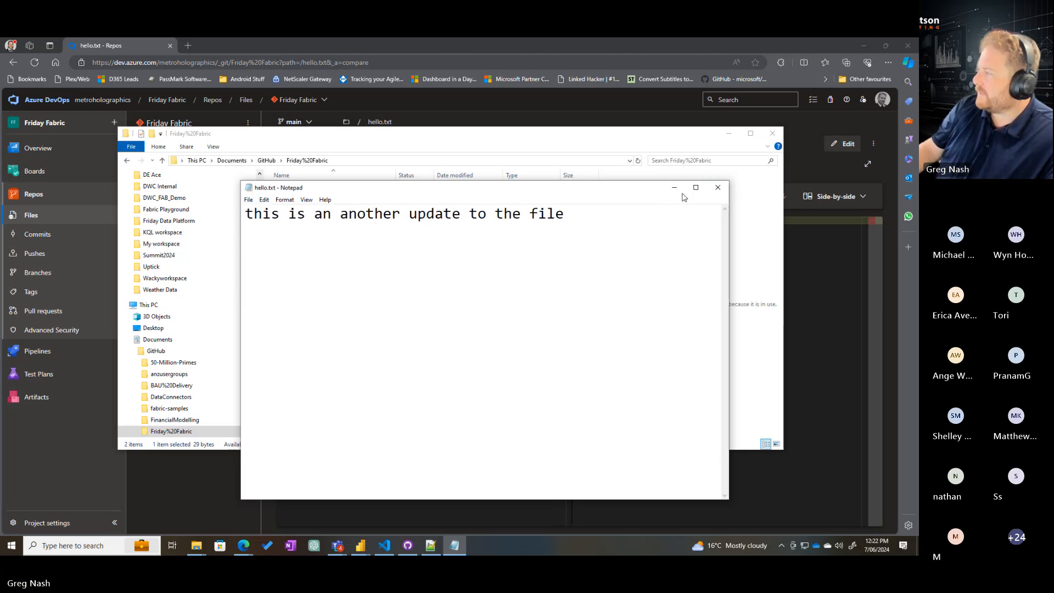
{"action": "left_click", "coordinate": [718, 187]}
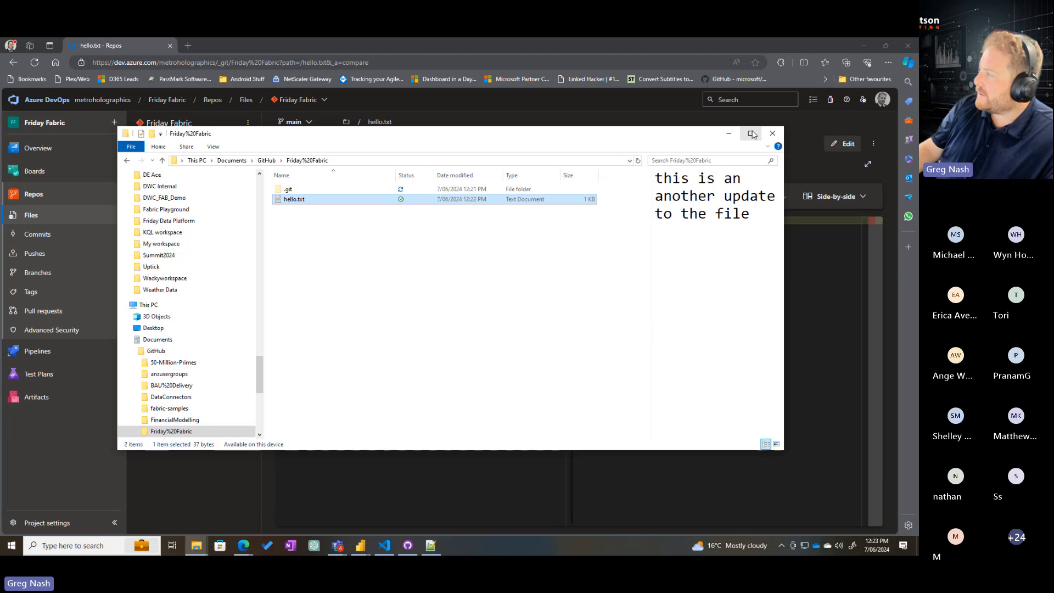
Switch to GitHub Desktop, commit hello.txt to main with the summary "made another update", and push it to origin
{"action": "key", "text": "alt+Tab"}
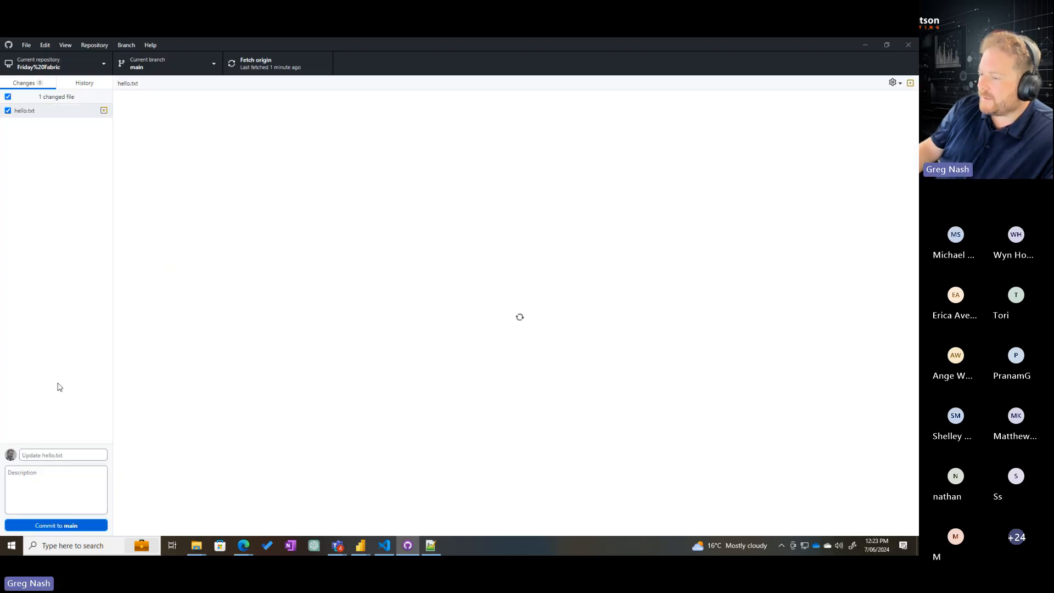
{"action": "left_click", "coordinate": [61, 455]}
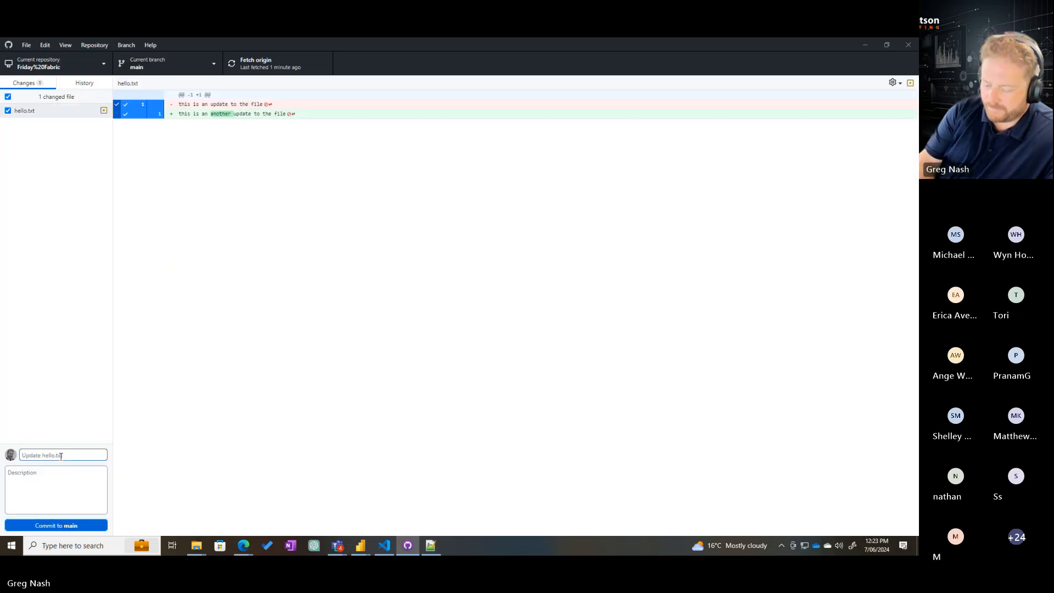
{"action": "type", "text": "made another"}
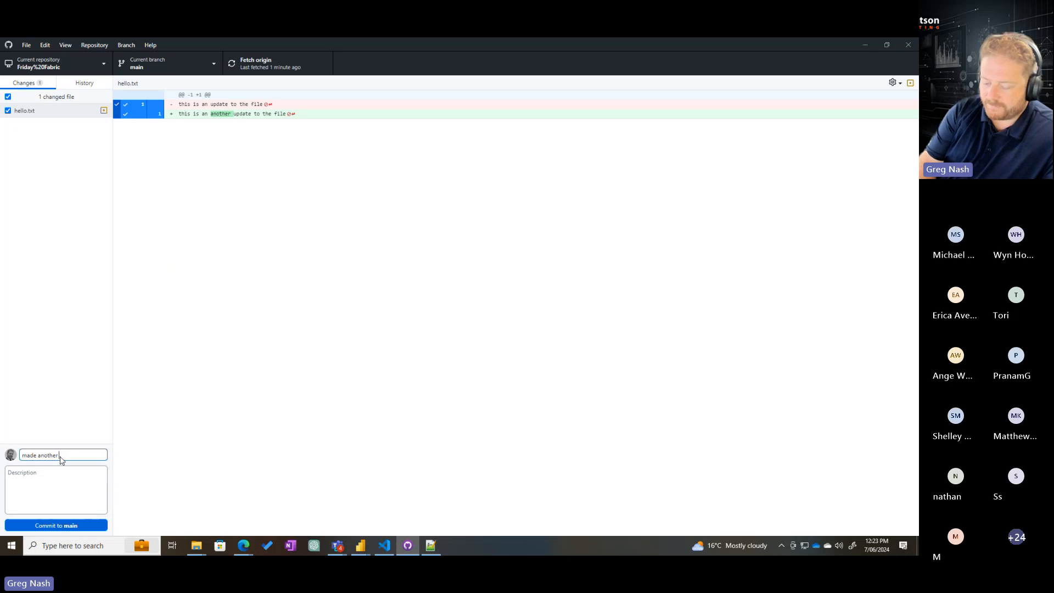
{"action": "type", "text": " update"}
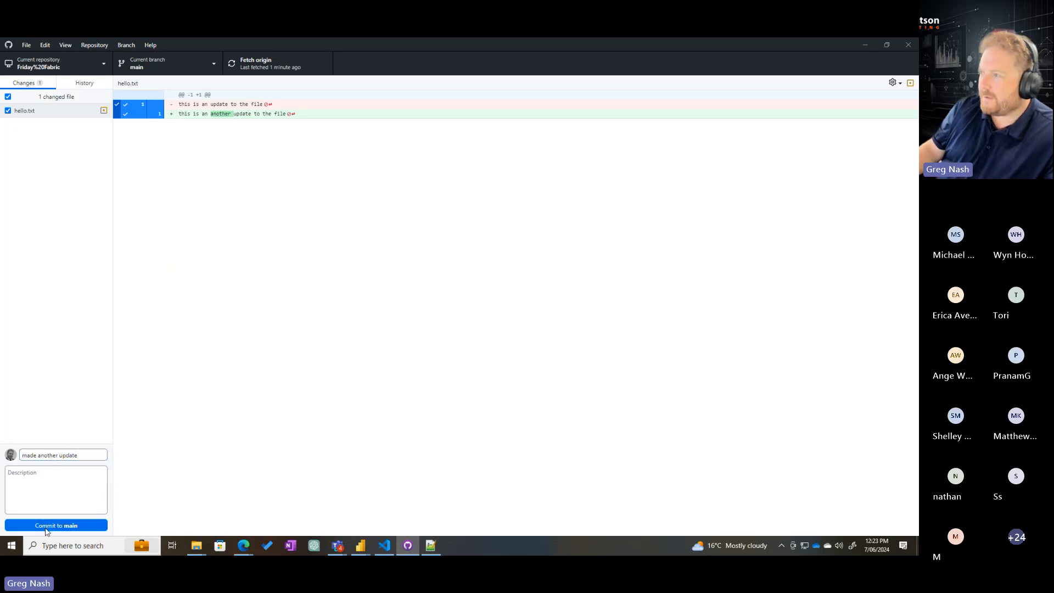
{"action": "left_click", "coordinate": [46, 527]}
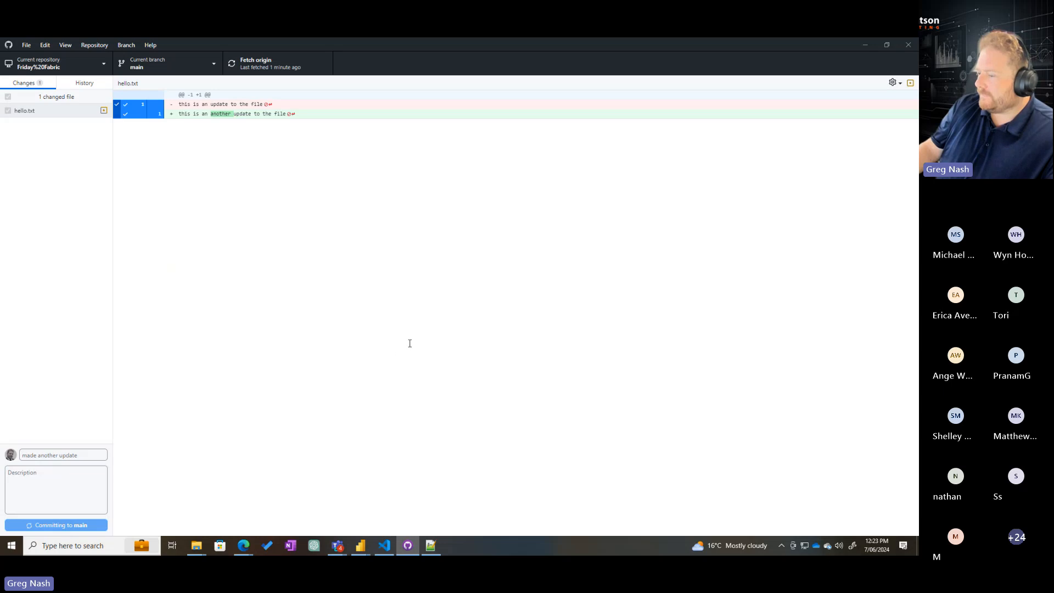
{"action": "left_click", "coordinate": [630, 176]}
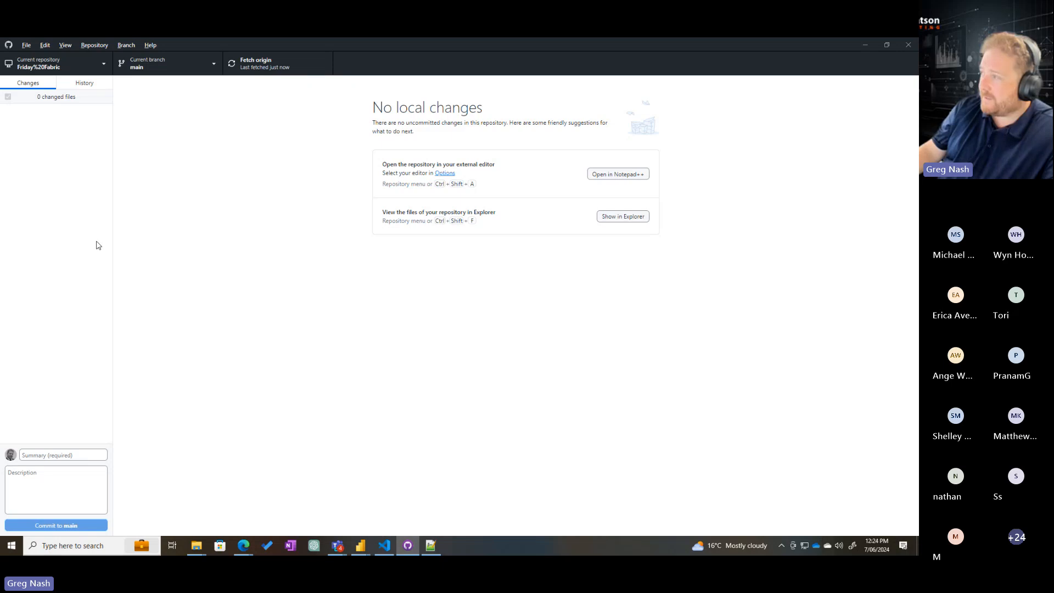
Return to Azure DevOps in Edge and reload the hello.txt comparison to examine the differences between the latest two commits
{"action": "key", "text": "alt+Tab"}
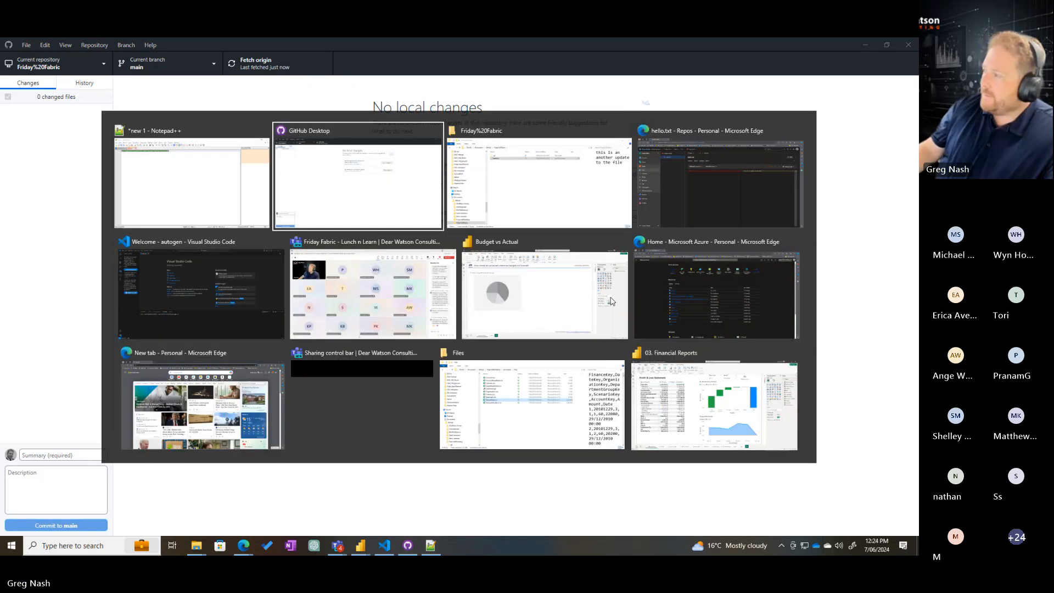
{"action": "key", "text": "alt+Tab"}
{"action": "key", "text": "alt+Tab"}
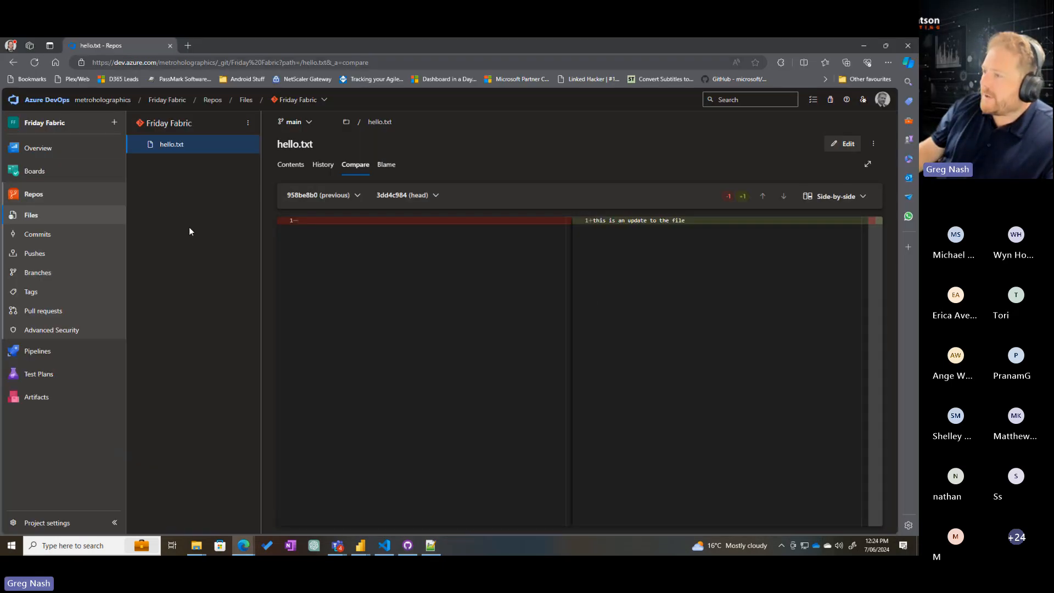
{"action": "left_click", "coordinate": [34, 62]}
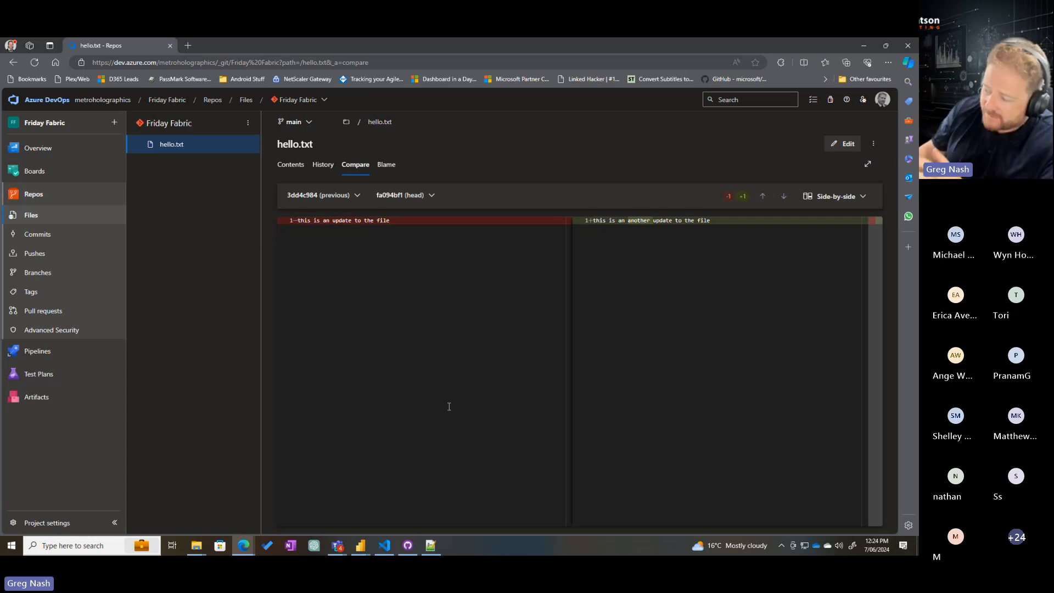
Switch to the Budget vs Actual report in Power BI Desktop and examine the Power BI Project (.pbip) save and TMDL options among the preview features
{"action": "mouse_move", "coordinate": [354, 543]}
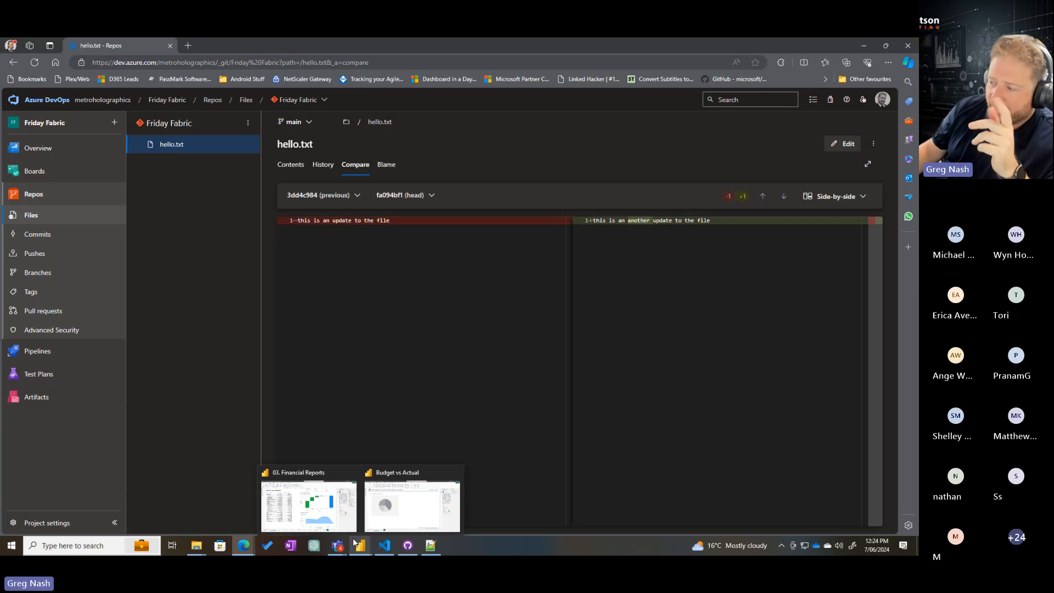
{"action": "left_click", "coordinate": [390, 491]}
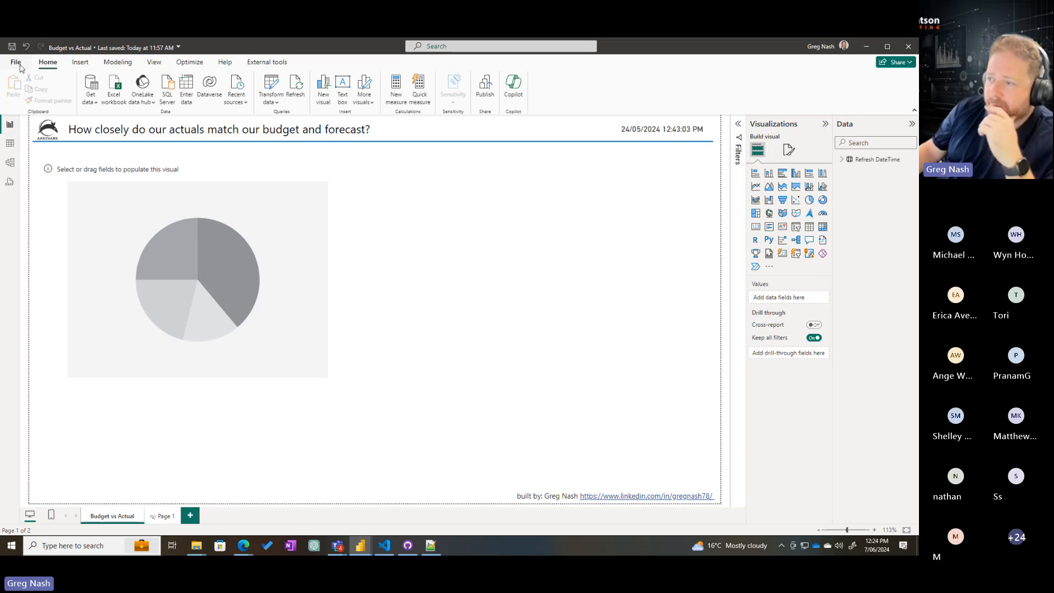
{"action": "left_click", "coordinate": [15, 62]}
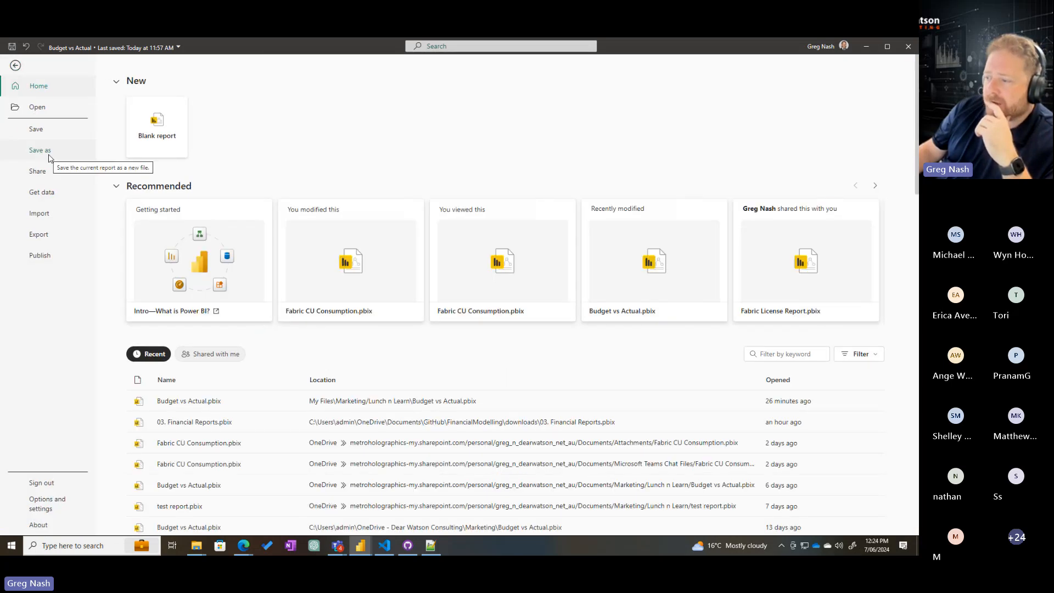
{"action": "left_click", "coordinate": [39, 502]}
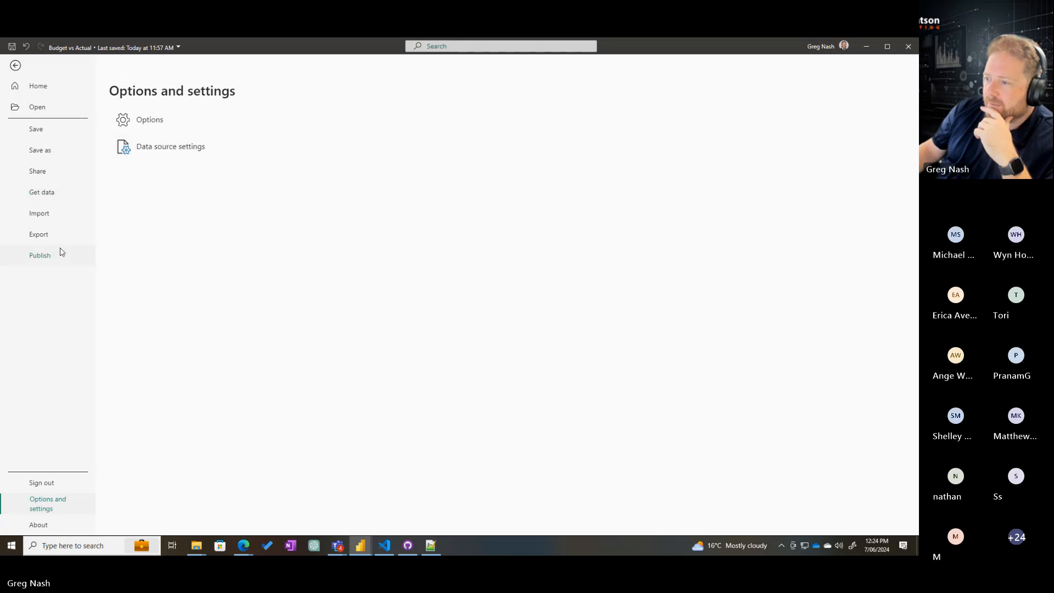
{"action": "key", "text": "Escape"}
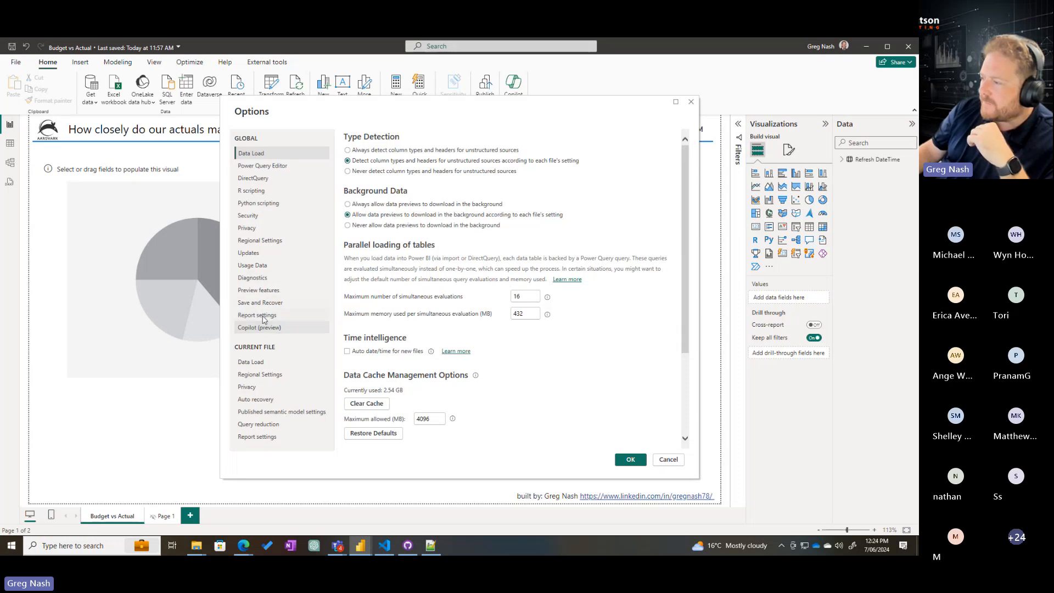
{"action": "left_click", "coordinate": [258, 291]}
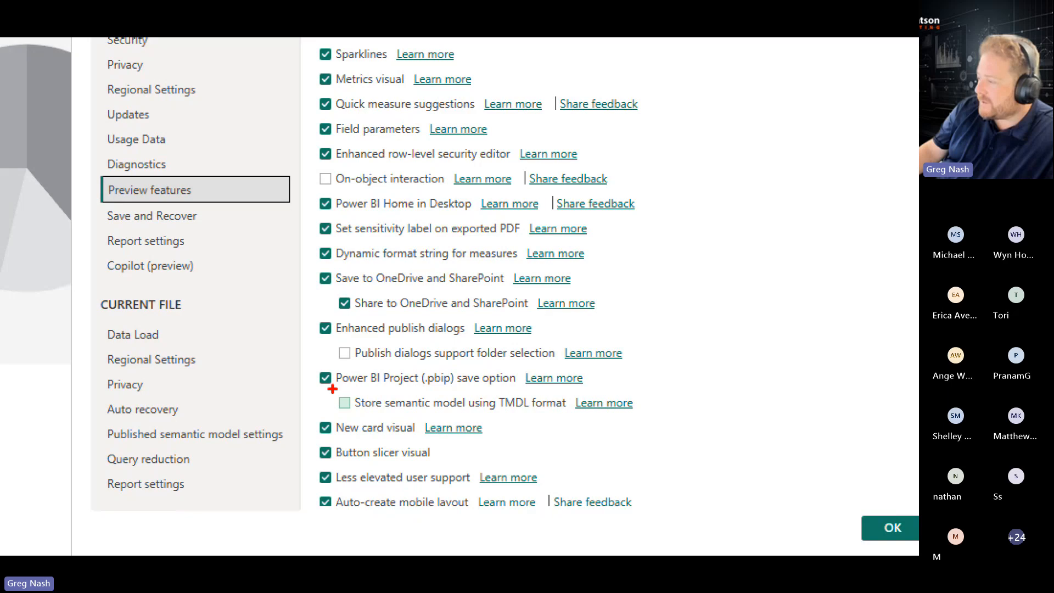
{"action": "left_click_drag", "start_coordinate": [327, 387], "coordinate": [681, 417]}
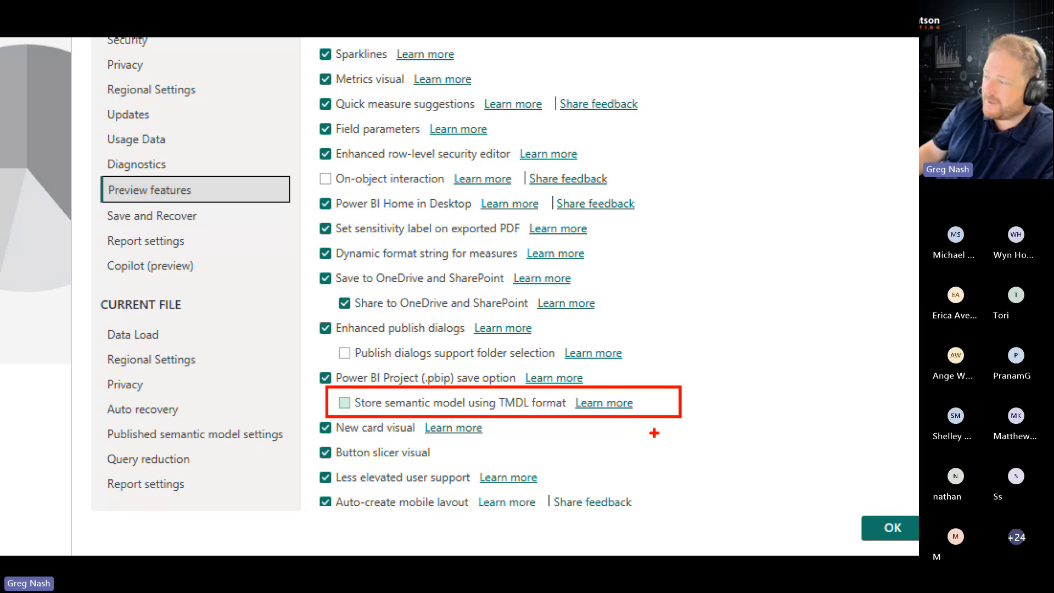
{"action": "key", "text": "Escape"}
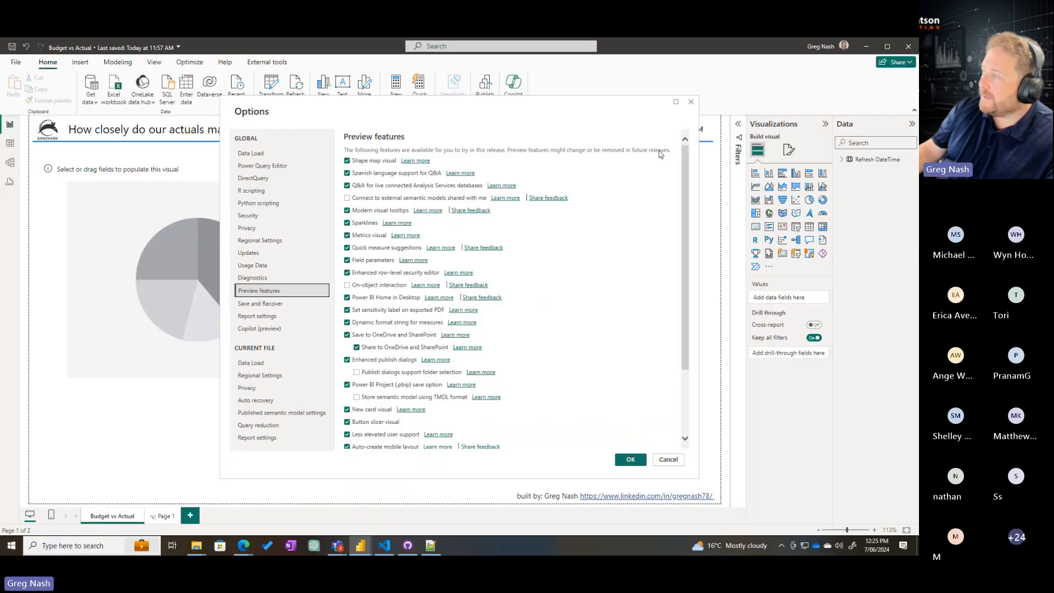
{"action": "left_click", "coordinate": [692, 102]}
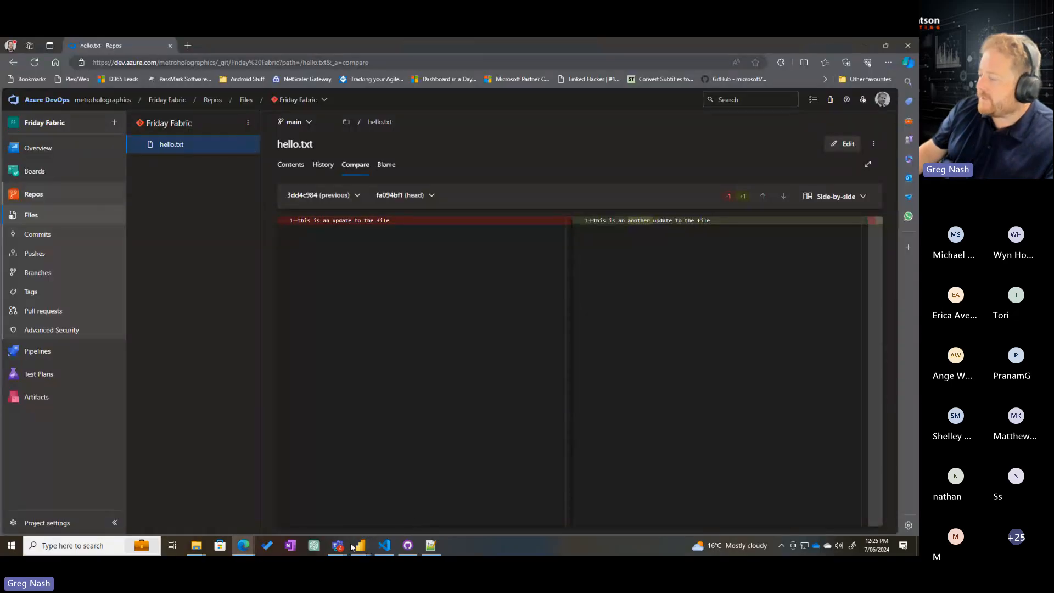
Return to the Budget vs Actual report in Power BI Desktop and delete the empty pie chart from the Budget vs Actual page
{"action": "mouse_move", "coordinate": [361, 546]}
{"action": "left_click", "coordinate": [399, 515]}
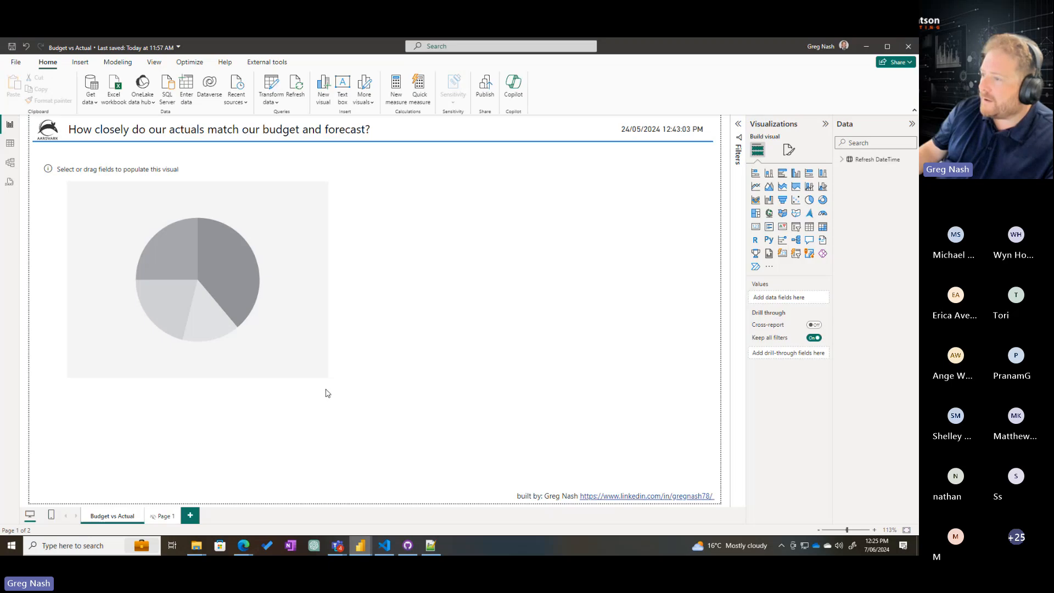
{"action": "left_click", "coordinate": [322, 251]}
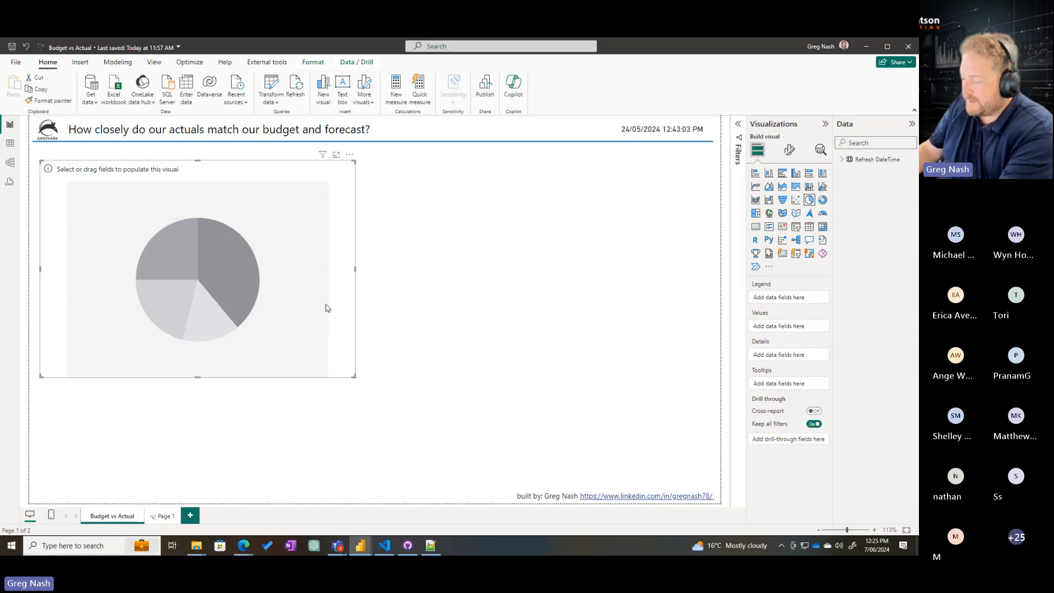
{"action": "key", "text": "Delete"}
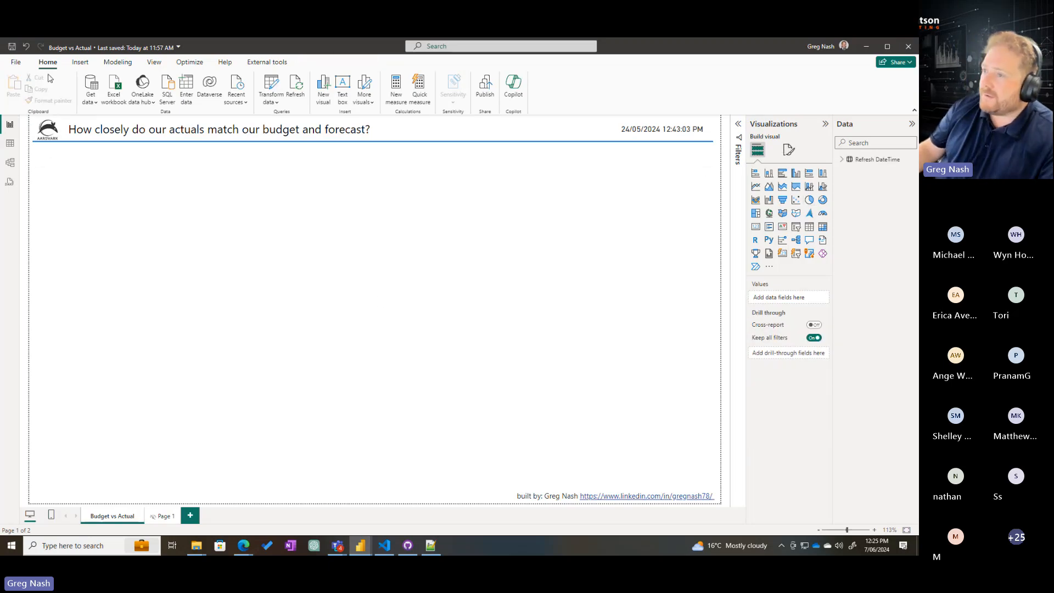
Start saving the report as a new file, and copy the path of the Friday%20Fabric folder from File Explorer
{"action": "left_click", "coordinate": [12, 62]}
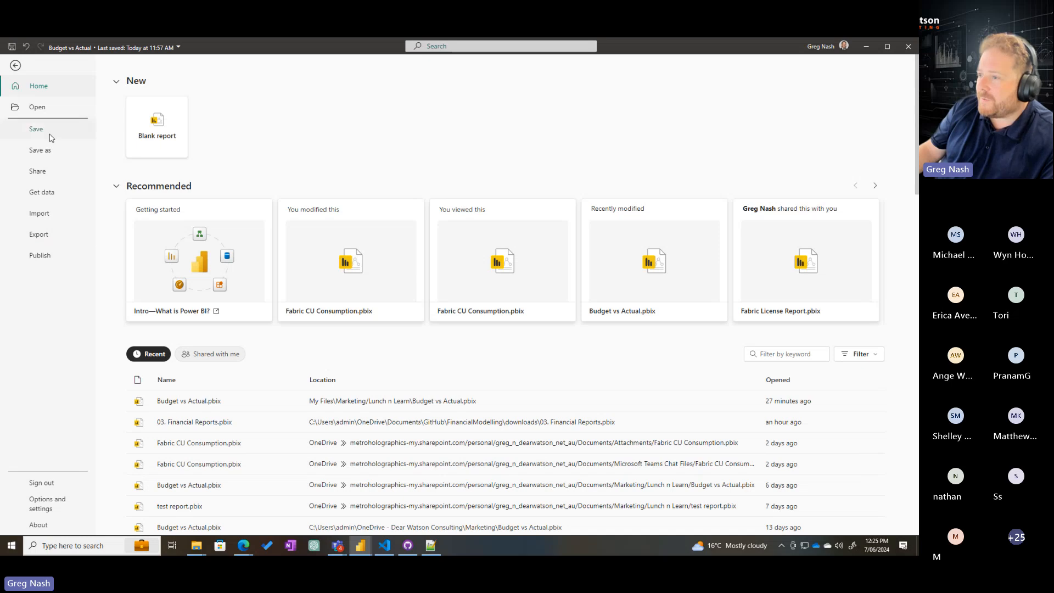
{"action": "left_click", "coordinate": [48, 154]}
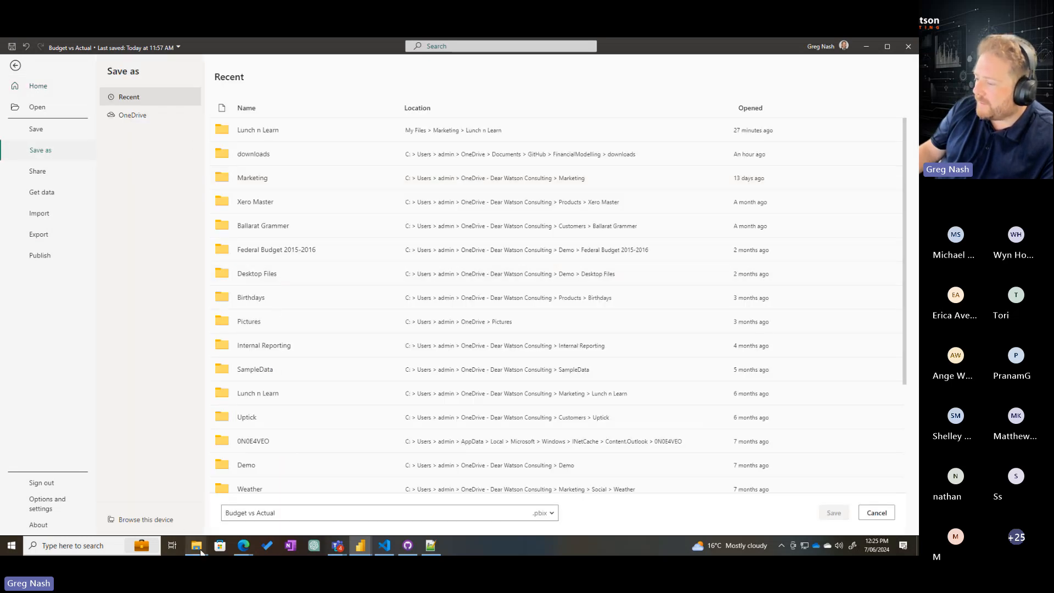
{"action": "mouse_move", "coordinate": [197, 545]}
{"action": "left_click", "coordinate": [241, 494]}
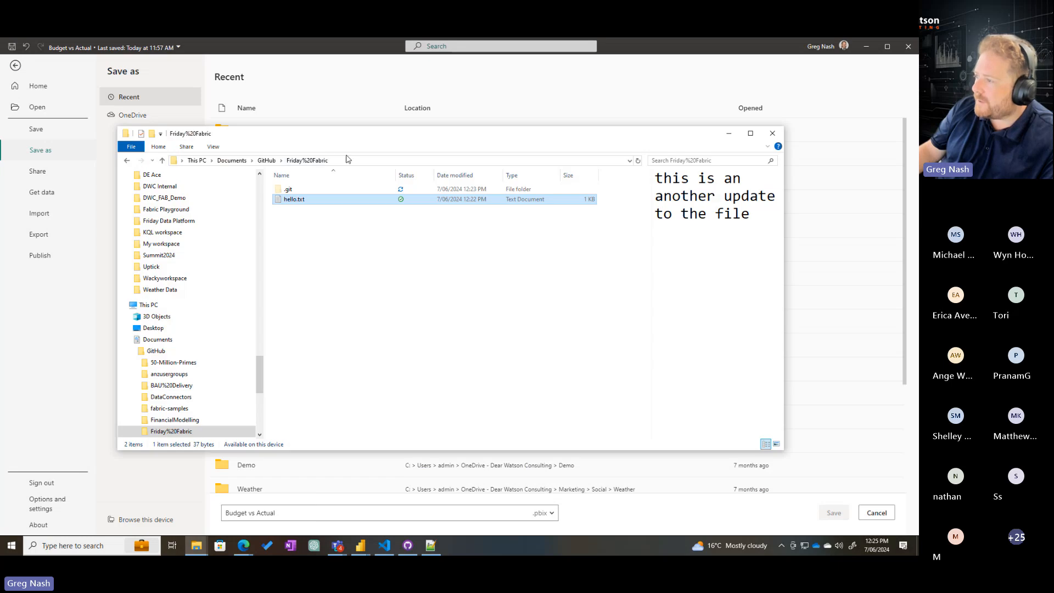
{"action": "left_click", "coordinate": [346, 165]}
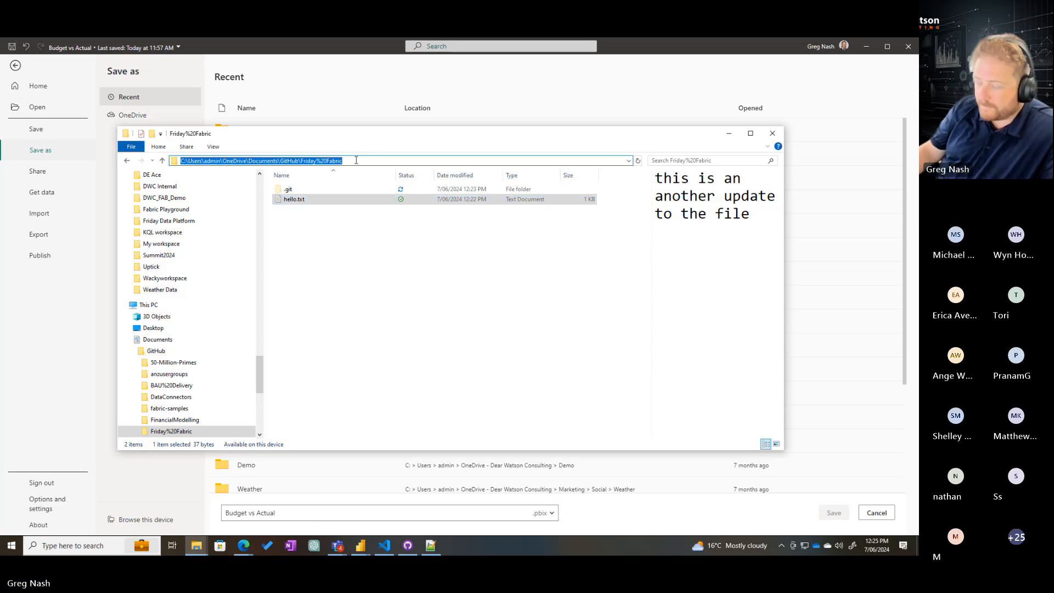
{"action": "left_click", "coordinate": [357, 228]}
Delete hello.txt from the local Friday%20Fabric folder and minimise File Explorer
{"action": "left_click", "coordinate": [334, 201]}
{"action": "key", "text": "Delete"}
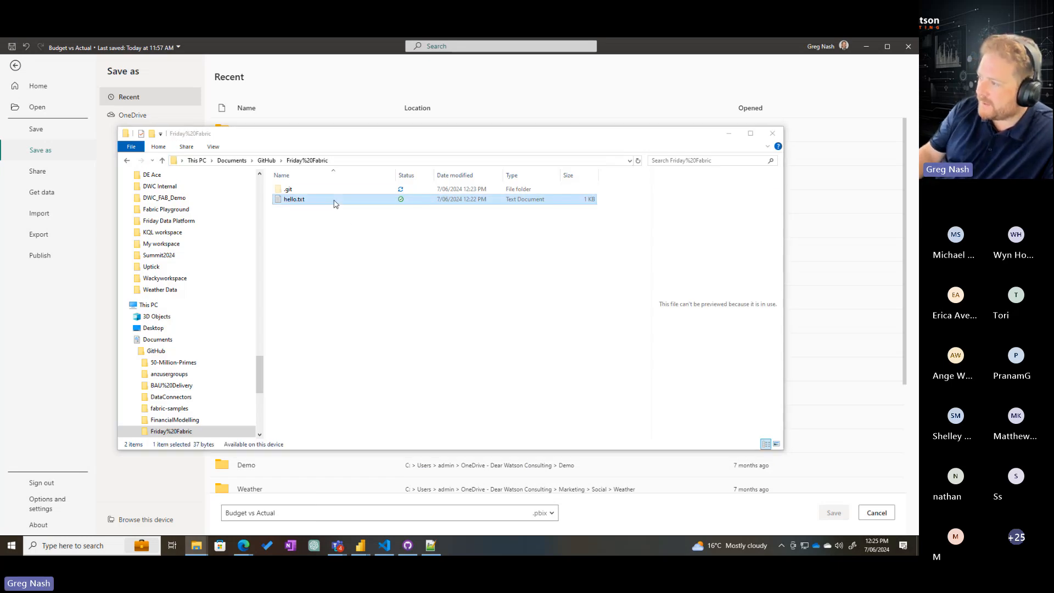
{"action": "left_click", "coordinate": [728, 134]}
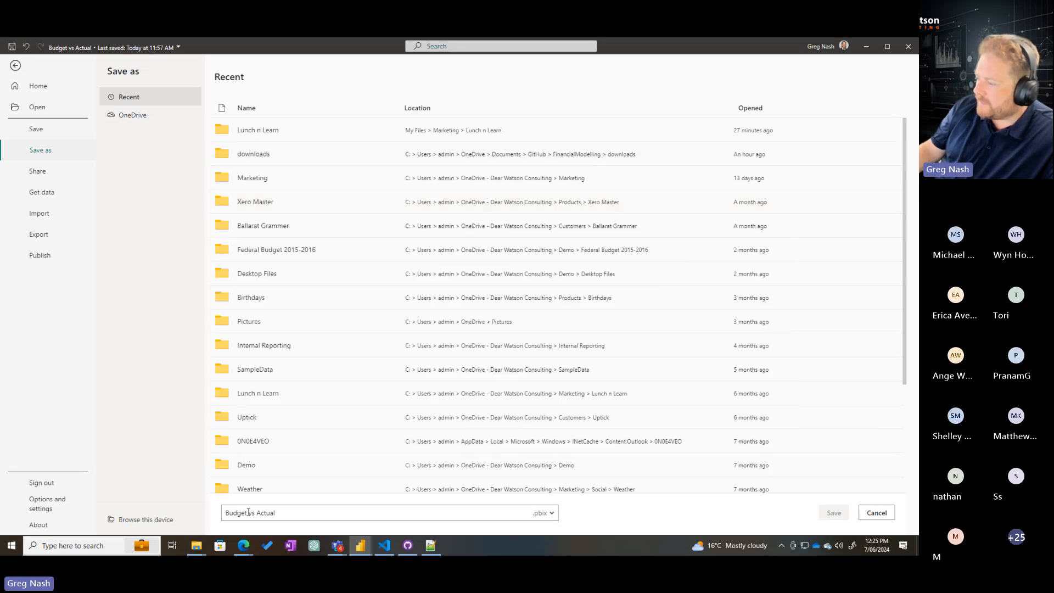
Browse this device for the save location and go to the Friday%20Fabric folder using the copied path
{"action": "left_click", "coordinate": [153, 519]}
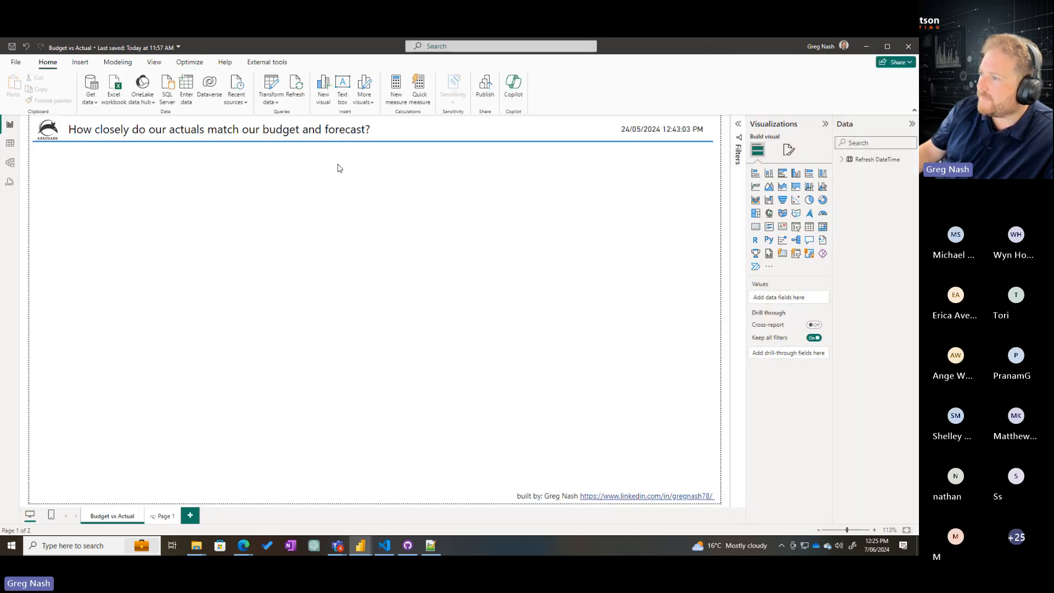
{"action": "left_click", "coordinate": [239, 61]}
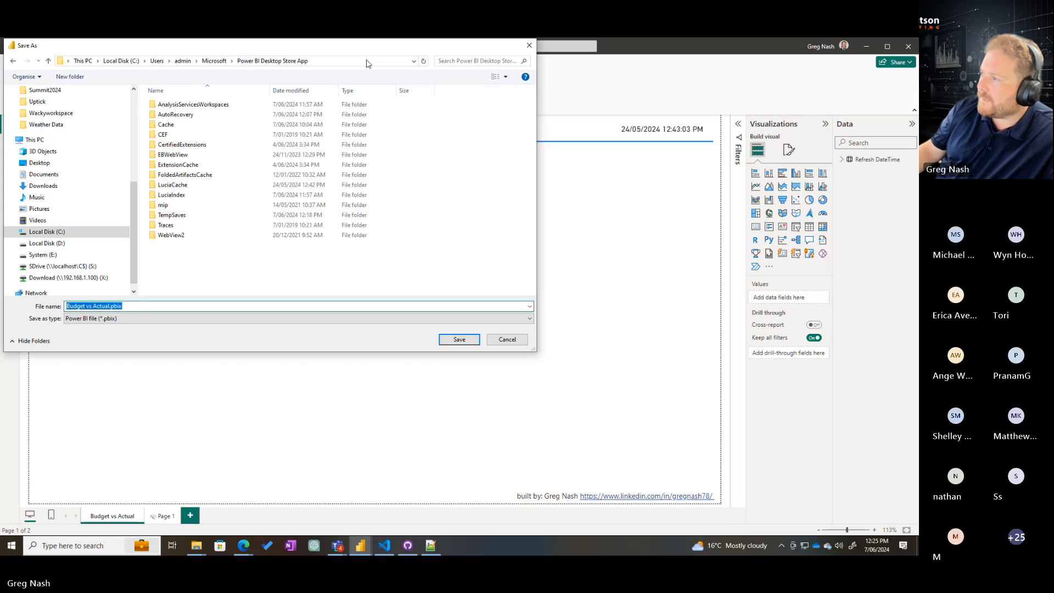
{"action": "left_click", "coordinate": [371, 61]}
{"action": "type", "text": "C:\\Users\\admin\\OneDrive\\Documents\\GitHub\\Friday%20Fabric"}
{"action": "key", "text": "Return"}
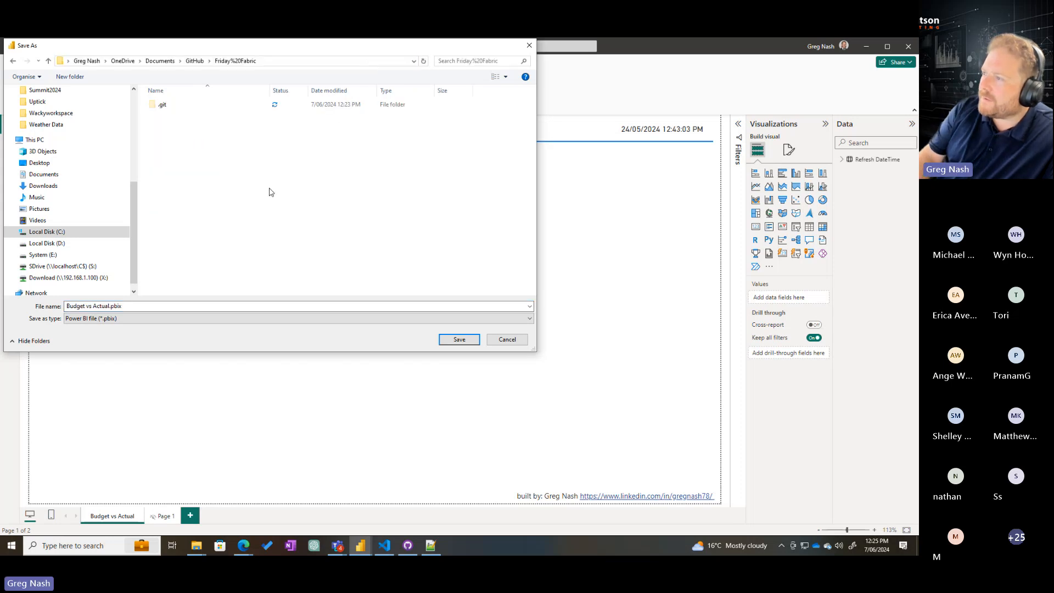
Save the report in the Friday%20Fabric folder as Budget vs Actual.pbip, using the Power BI project files (*.pbip) type
{"action": "left_click", "coordinate": [157, 307]}
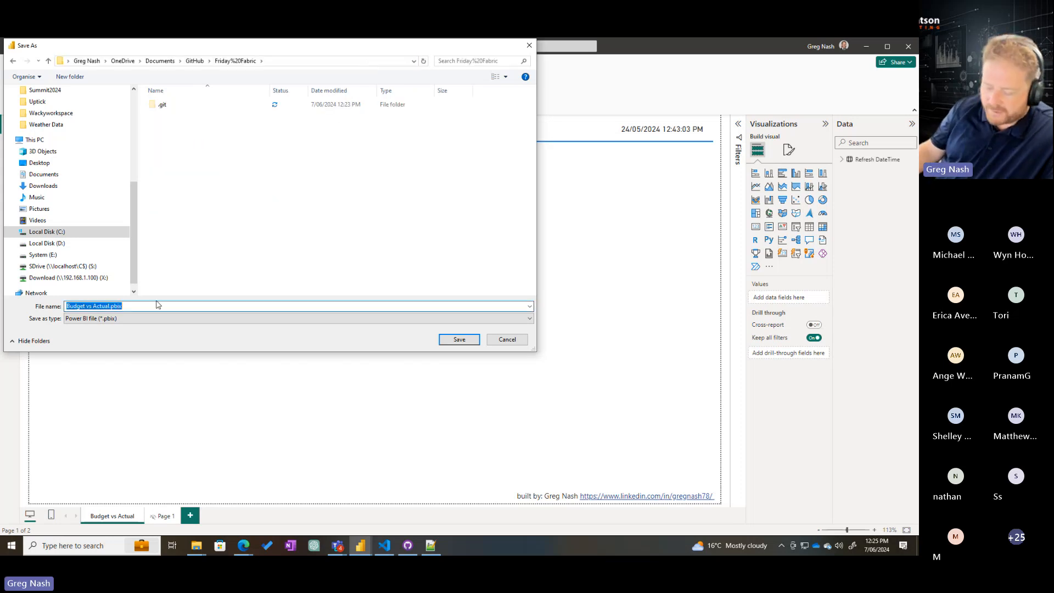
{"action": "key", "text": "ctrl+1"}
{"action": "left_click", "coordinate": [123, 341]}
{"action": "left_click_drag", "start_coordinate": [82, 286], "coordinate": [312, 404]}
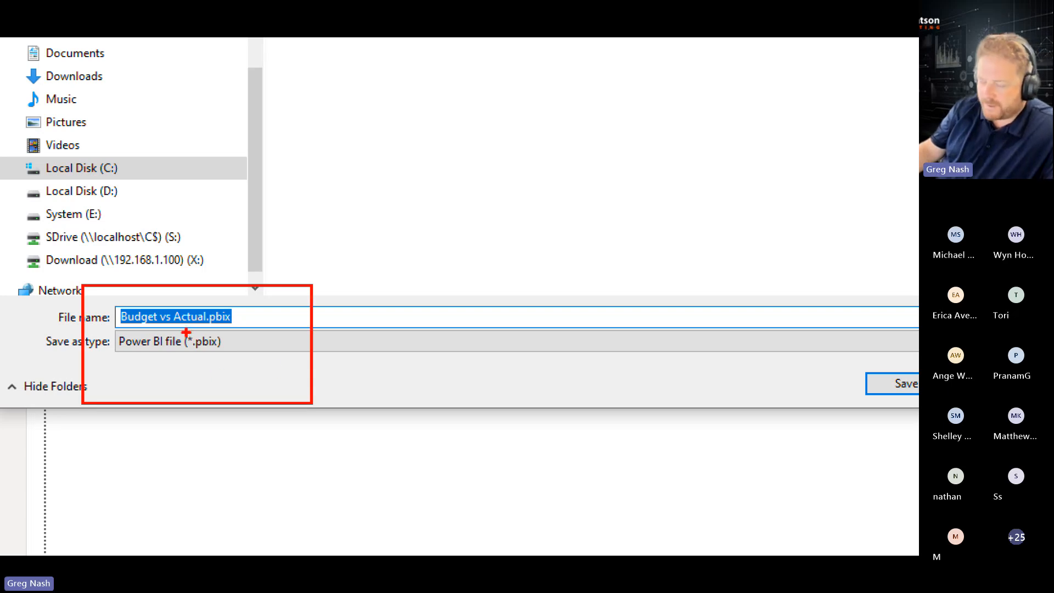
{"action": "left_click_drag", "start_coordinate": [185, 331], "coordinate": [257, 369]}
{"action": "key", "text": "Escape"}
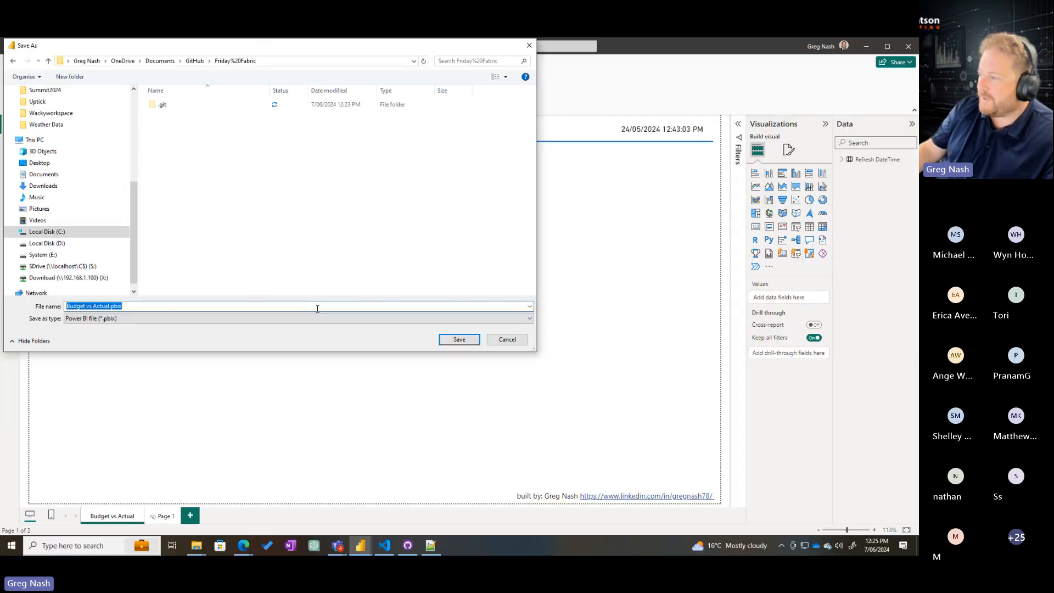
{"action": "left_click", "coordinate": [395, 319]}
{"action": "left_click", "coordinate": [150, 343]}
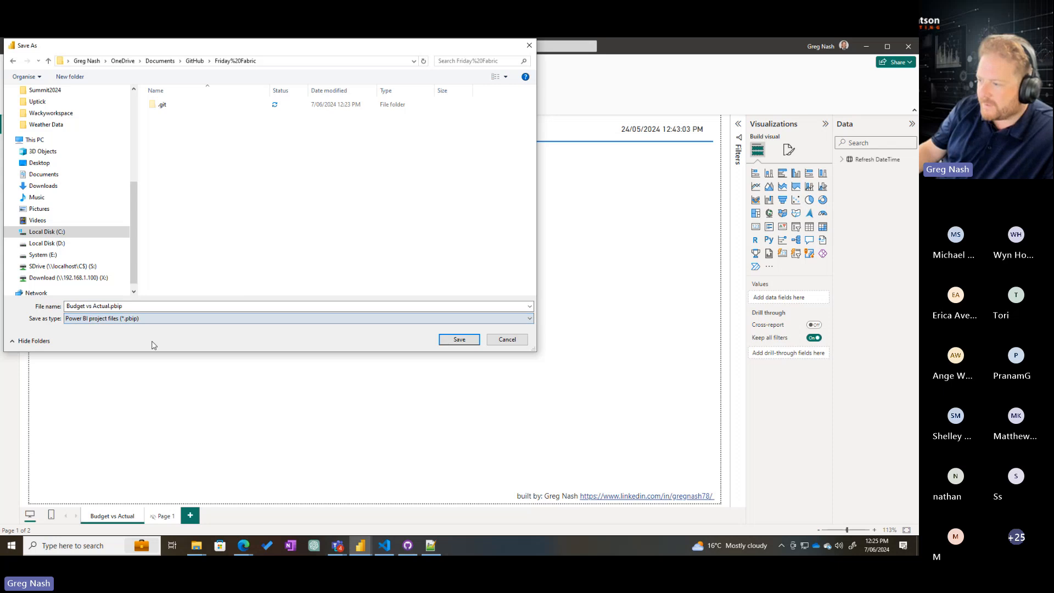
{"action": "key", "text": "ctrl+1"}
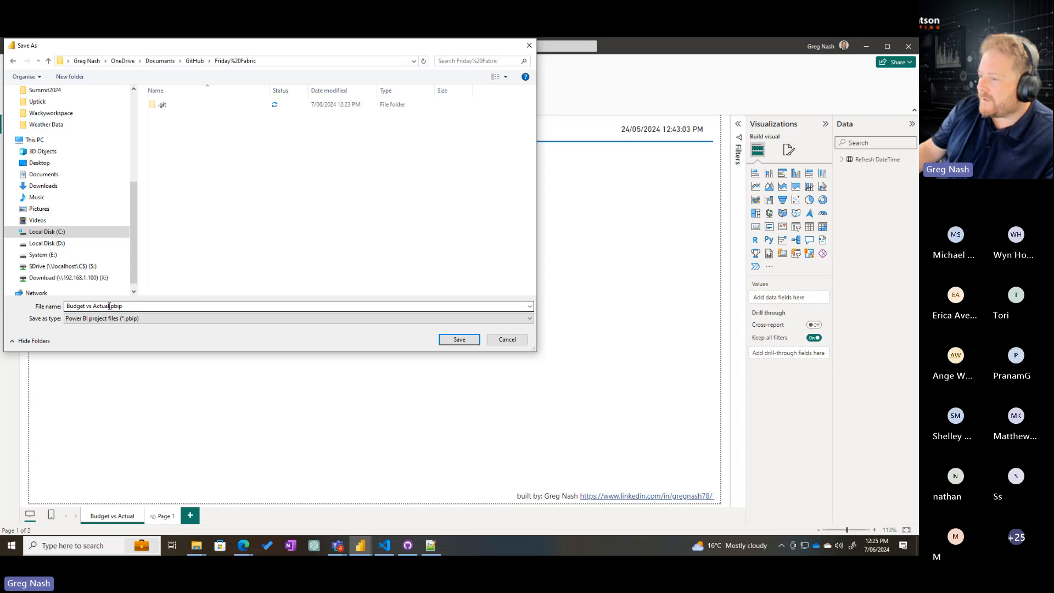
{"action": "left_click", "coordinate": [460, 339]}
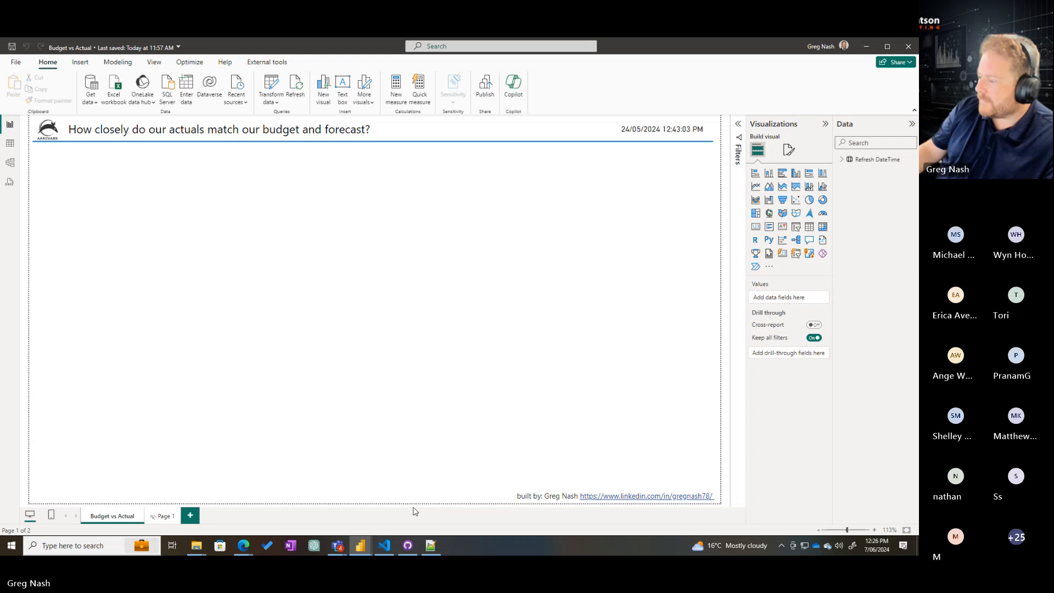
Switch to File Explorer and examine the report folder, semantic model folder, .gitignore and .pbip files saved in Friday%20Fabric
{"action": "mouse_move", "coordinate": [194, 549]}
{"action": "left_click", "coordinate": [241, 516]}
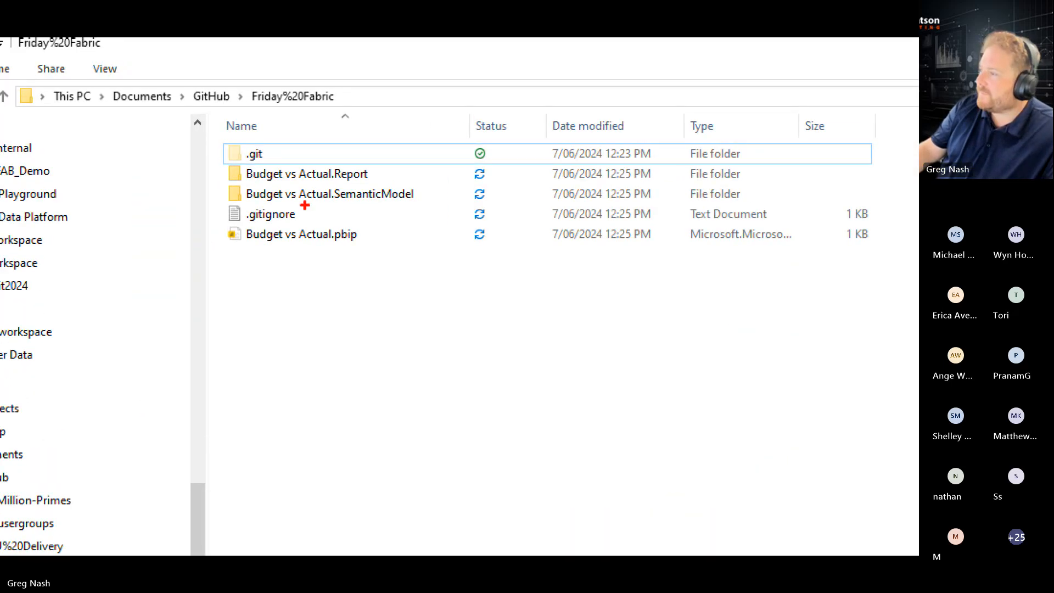
{"action": "left_click_drag", "start_coordinate": [224, 158], "coordinate": [392, 185]}
{"action": "left_click_drag", "start_coordinate": [214, 184], "coordinate": [456, 202]}
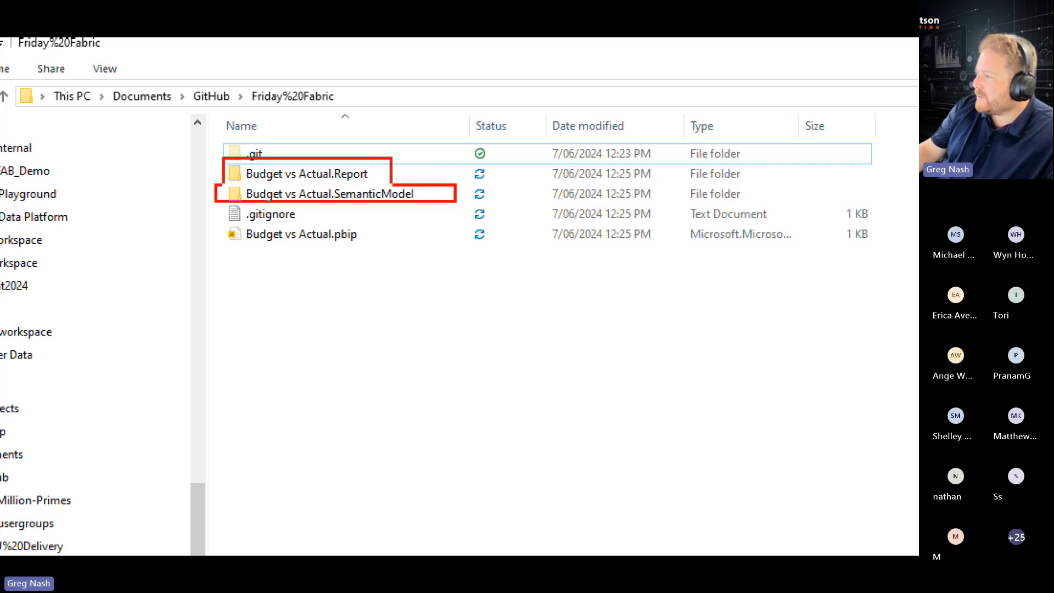
{"action": "left_click_drag", "start_coordinate": [227, 226], "coordinate": [378, 251]}
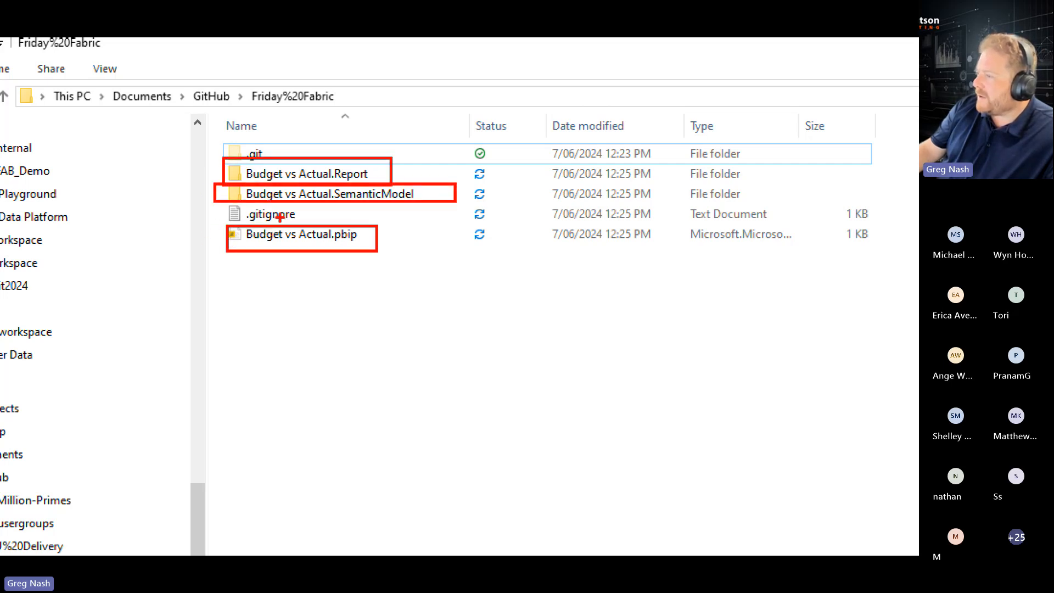
{"action": "left_click_drag", "start_coordinate": [202, 201], "coordinate": [333, 225]}
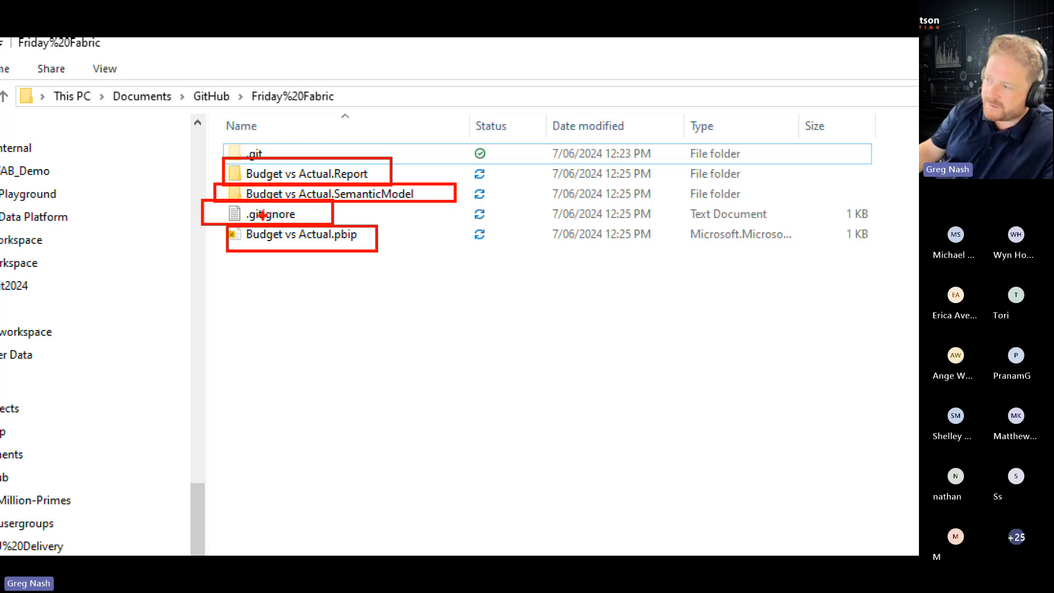
{"action": "key", "text": "Escape"}
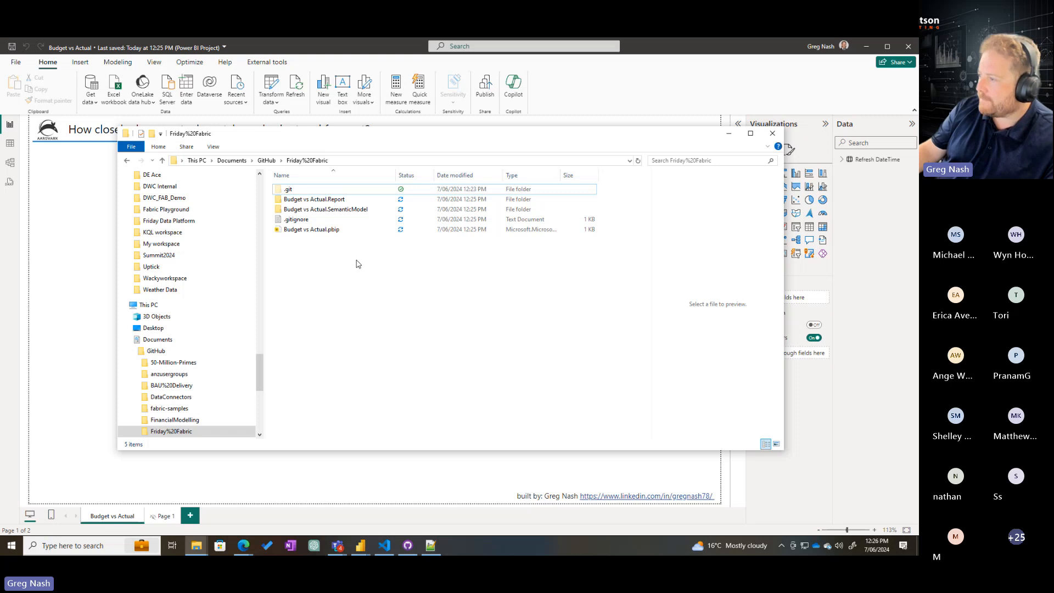
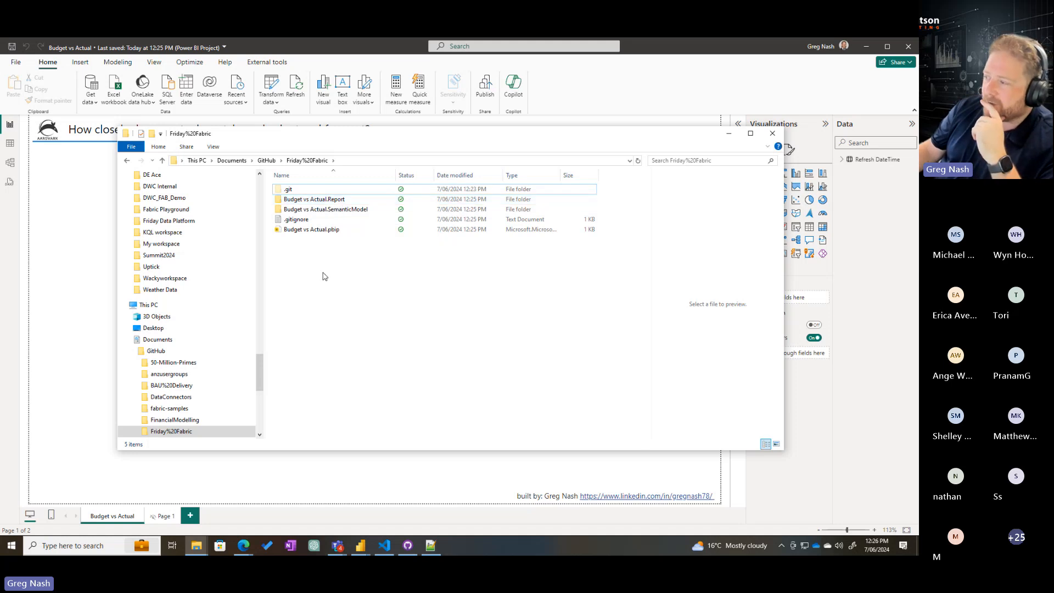
Examine the contents of the Budget vs Actual.Report and Budget vs Actual.SemanticModel folders, then minimise File Explorer
{"action": "double_click", "coordinate": [333, 200]}
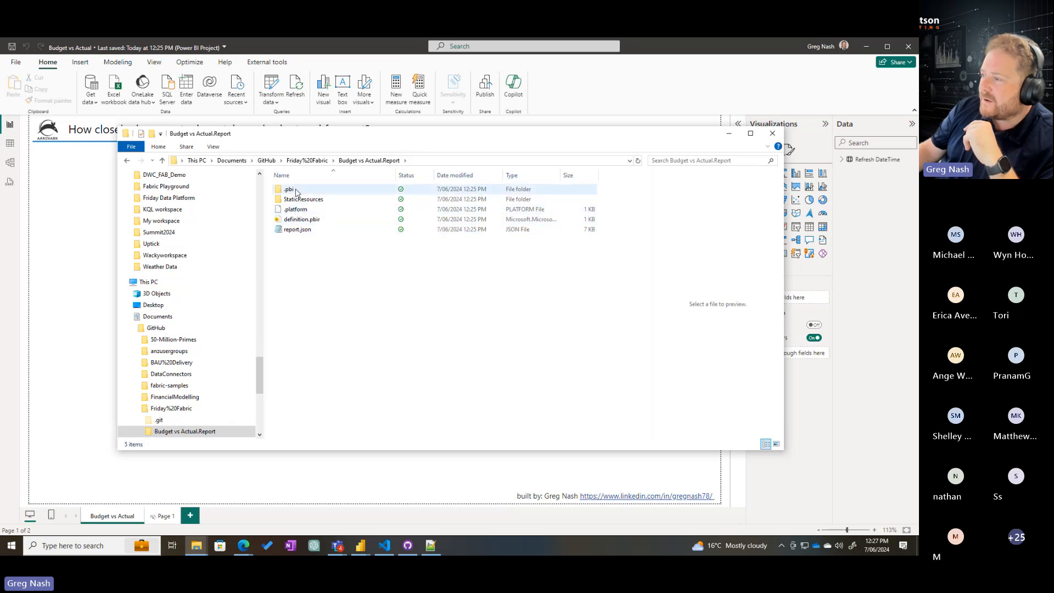
{"action": "left_click", "coordinate": [307, 160]}
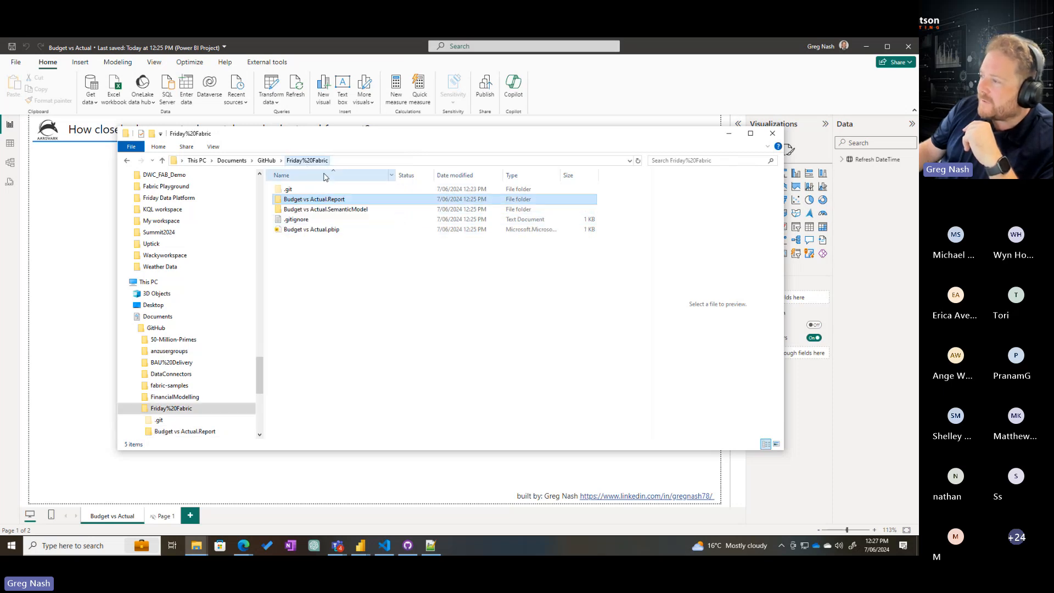
{"action": "double_click", "coordinate": [324, 209]}
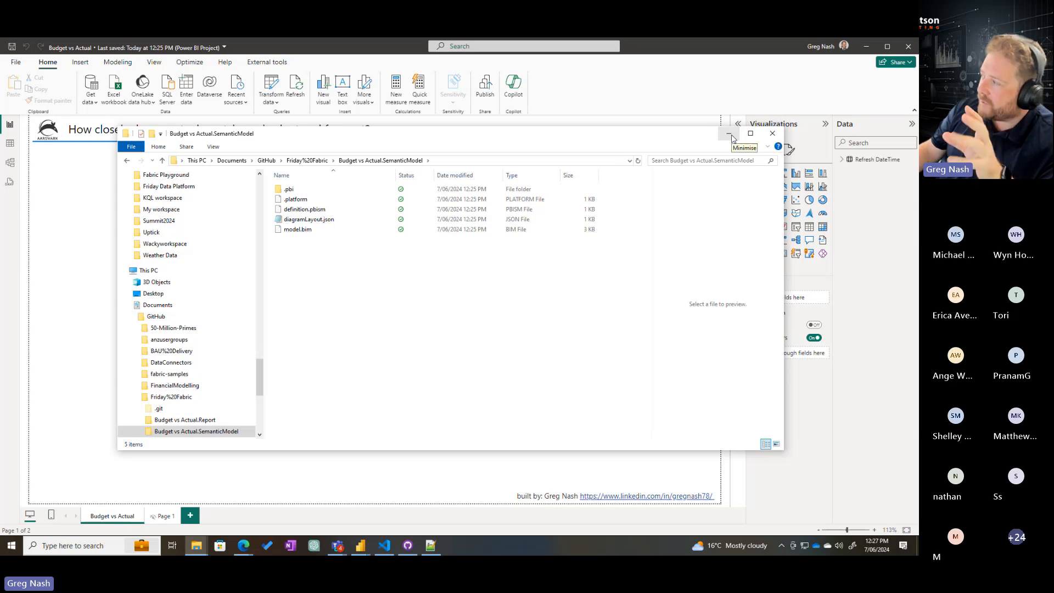
{"action": "left_click", "coordinate": [730, 135]}
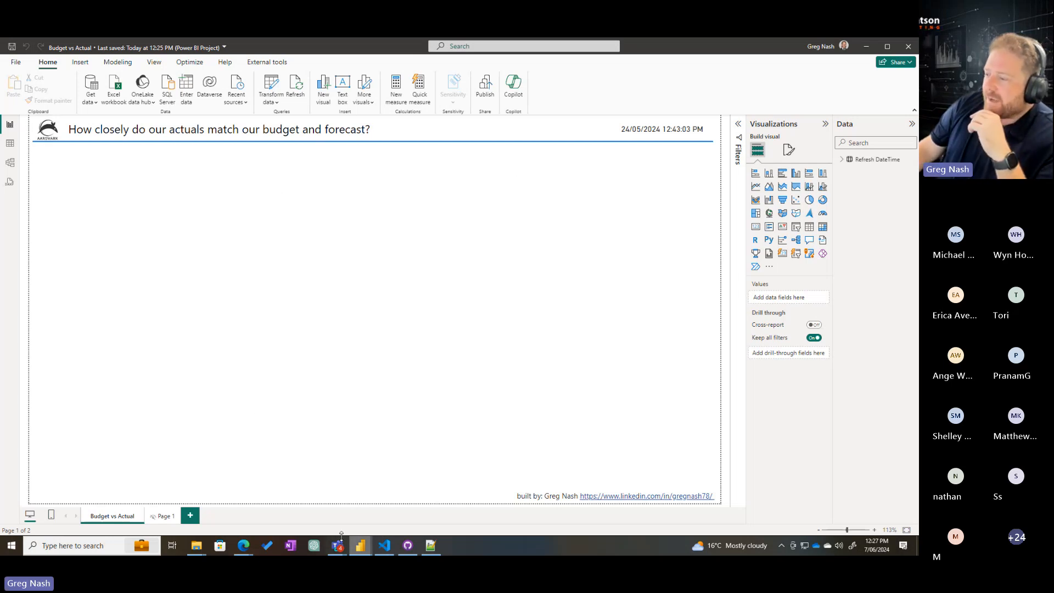
Switch to GitHub Desktop and enter "Created the Budget VS Actual report" as the commit summary for the Friday%20Fabric changes
{"action": "left_click", "coordinate": [408, 546]}
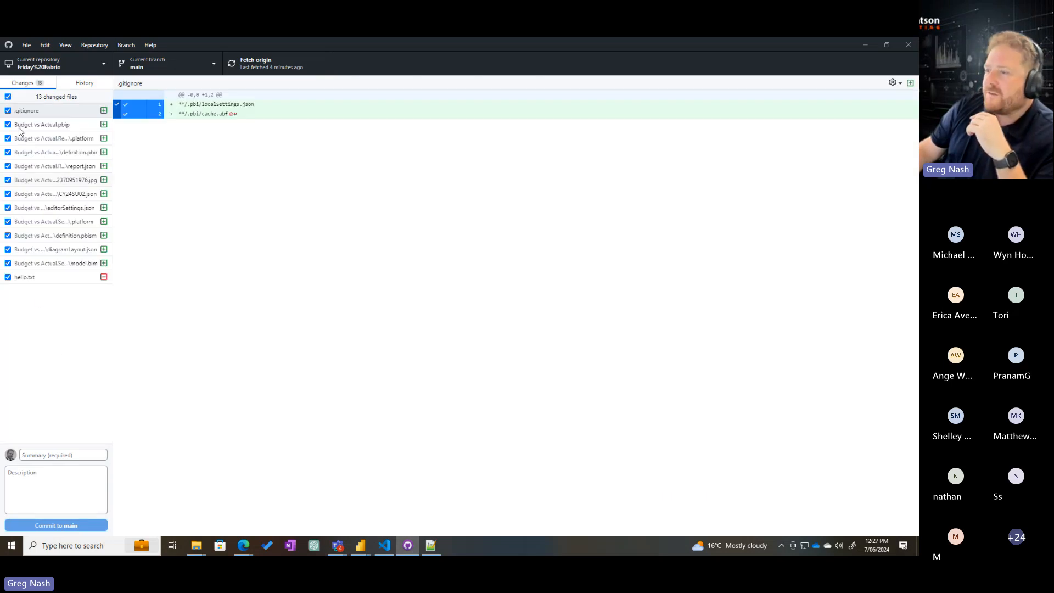
{"action": "left_click", "coordinate": [44, 457]}
{"action": "type", "text": "Created the BV"}
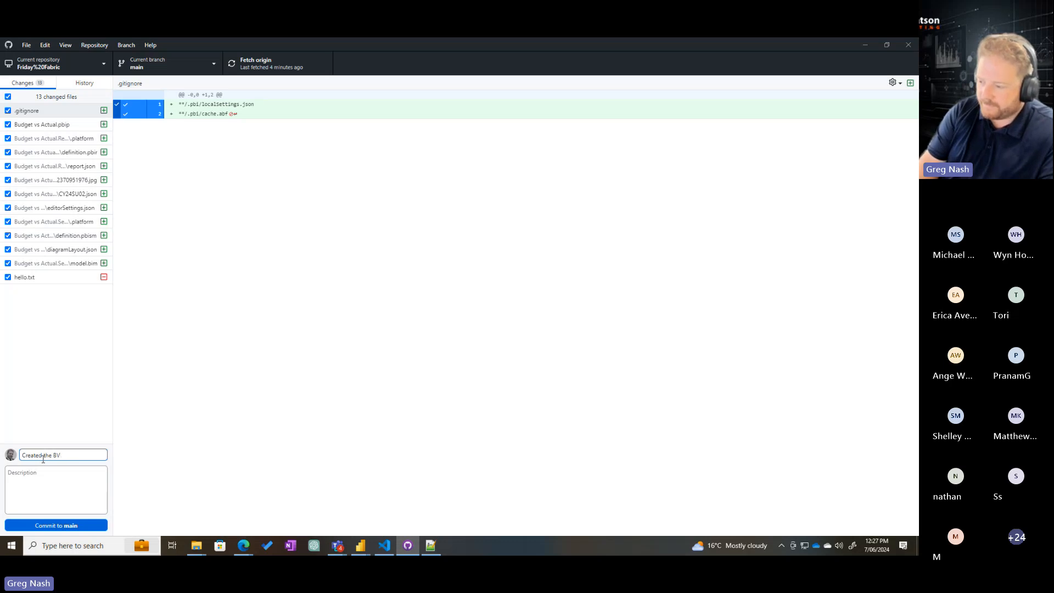
{"action": "key", "text": "BackSpace"}
{"action": "type", "text": "udget "}
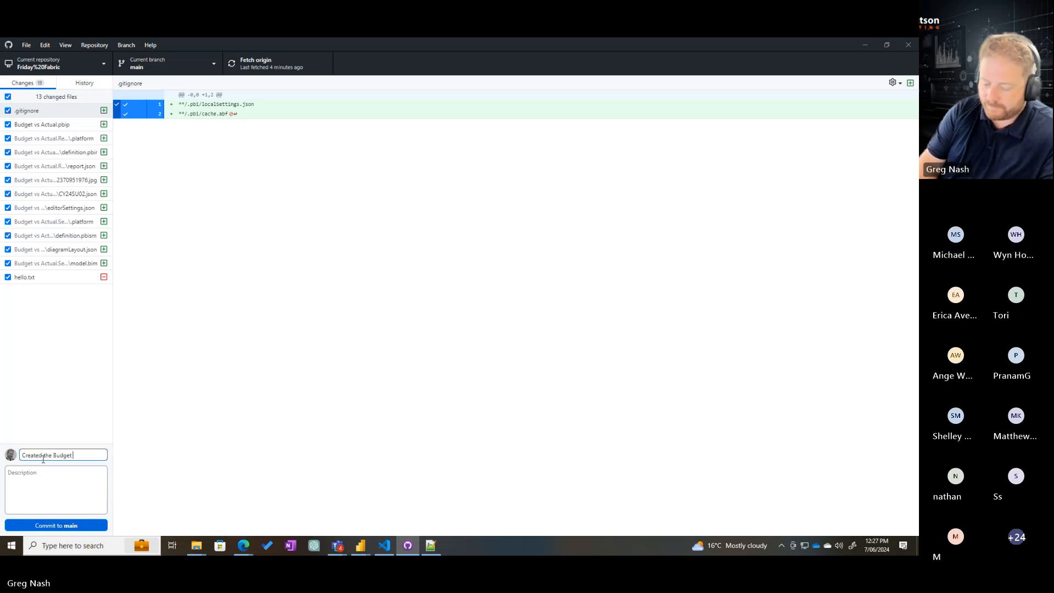
{"action": "type", "text": "VS "}
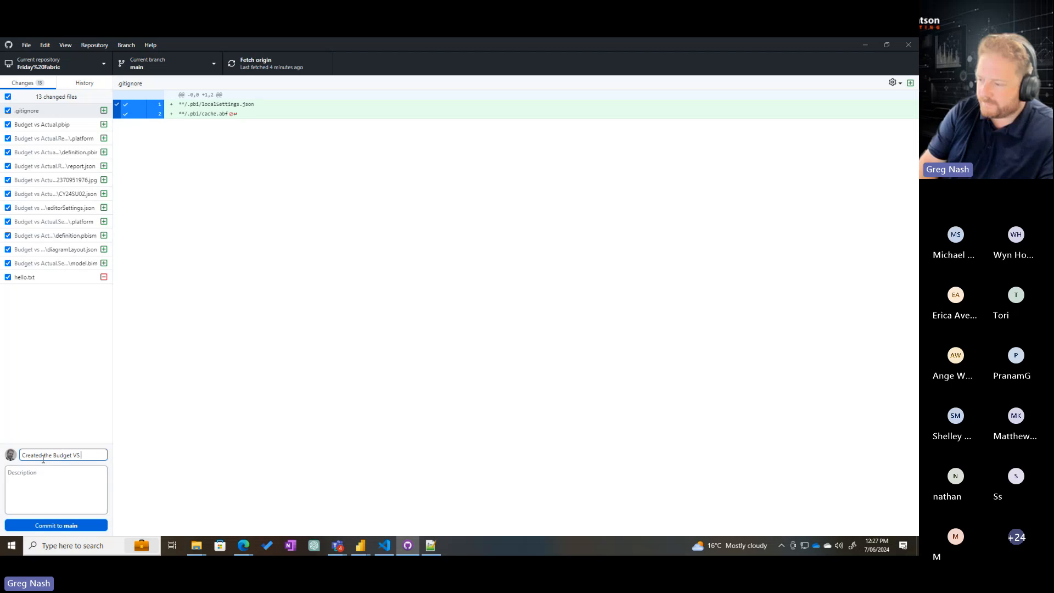
{"action": "type", "text": "aActual"}
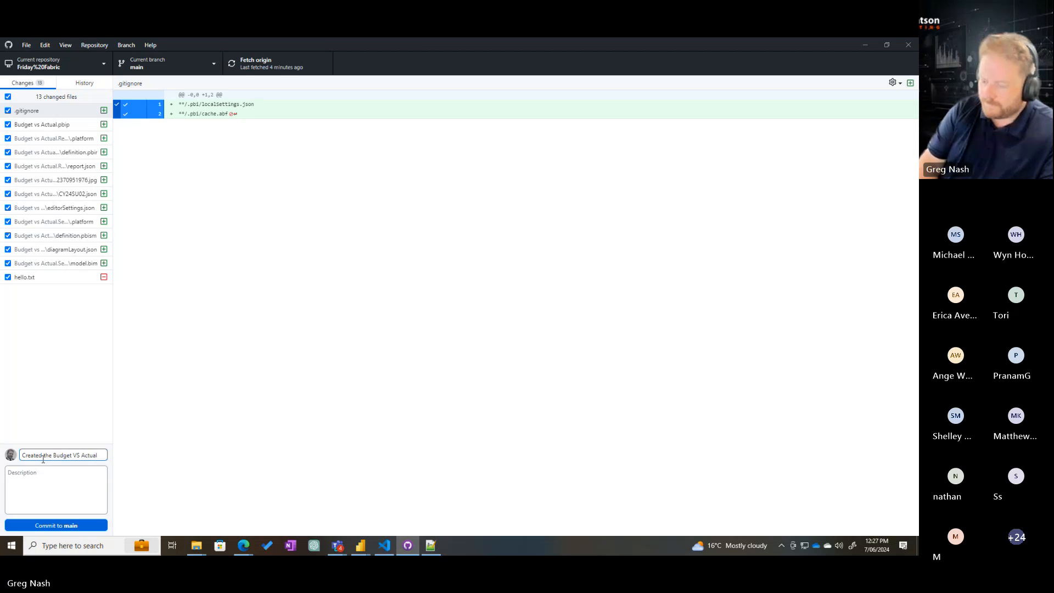
{"action": "type", "text": " report"}
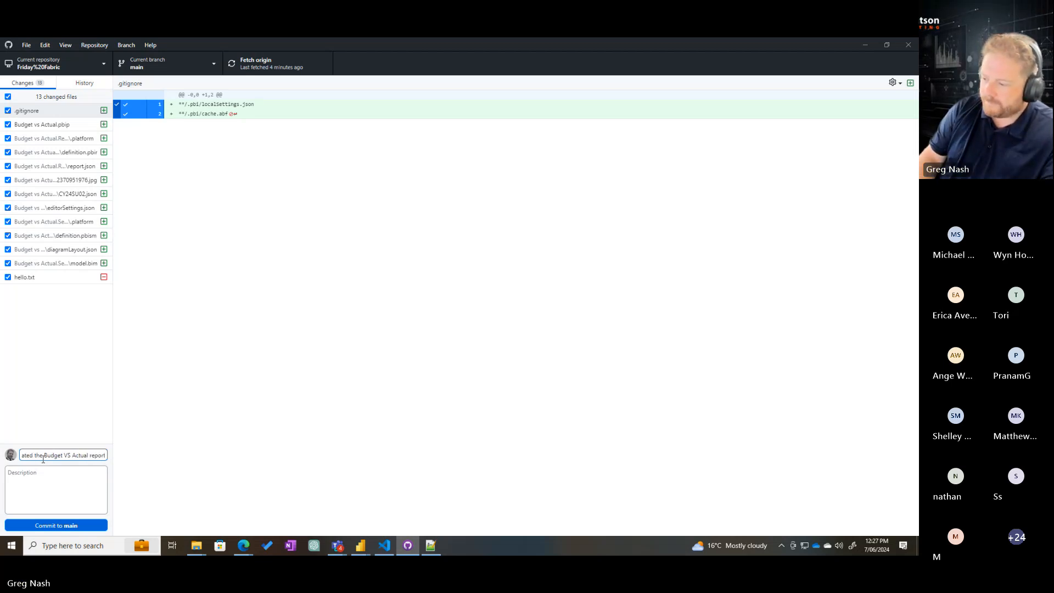
Add the description "Initial commit" and commit all the changed files to main
{"action": "left_click", "coordinate": [39, 471]}
{"action": "type", "text": "Initial"}
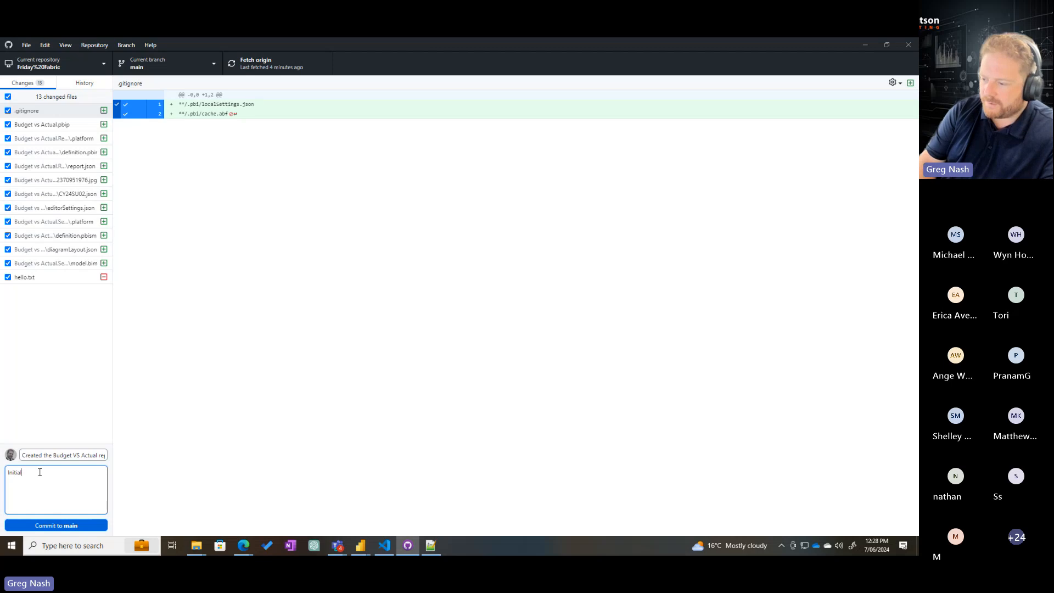
{"action": "type", "text": " commit"}
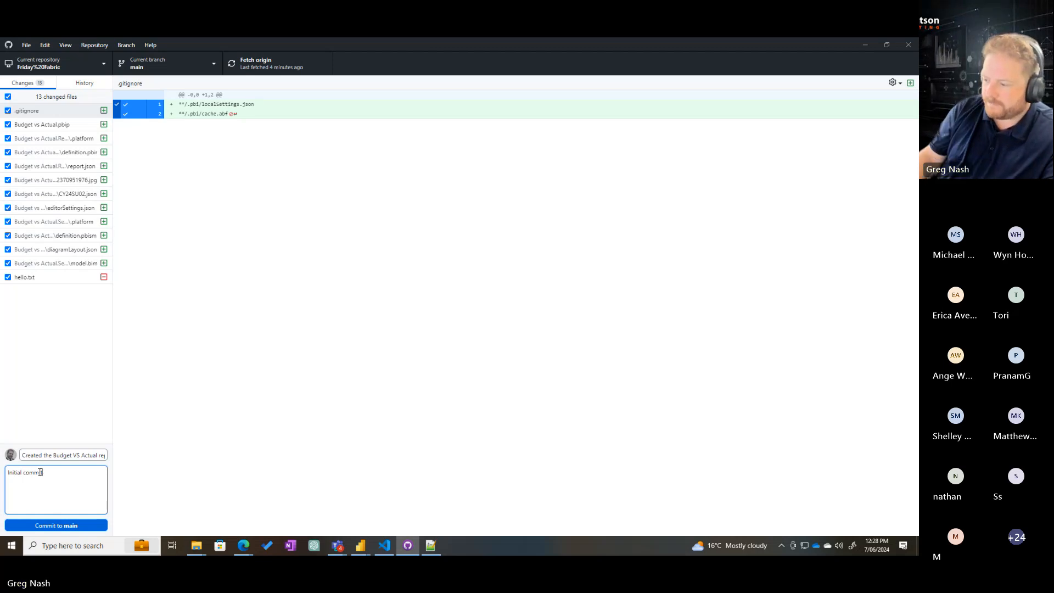
{"action": "left_click", "coordinate": [55, 526]}
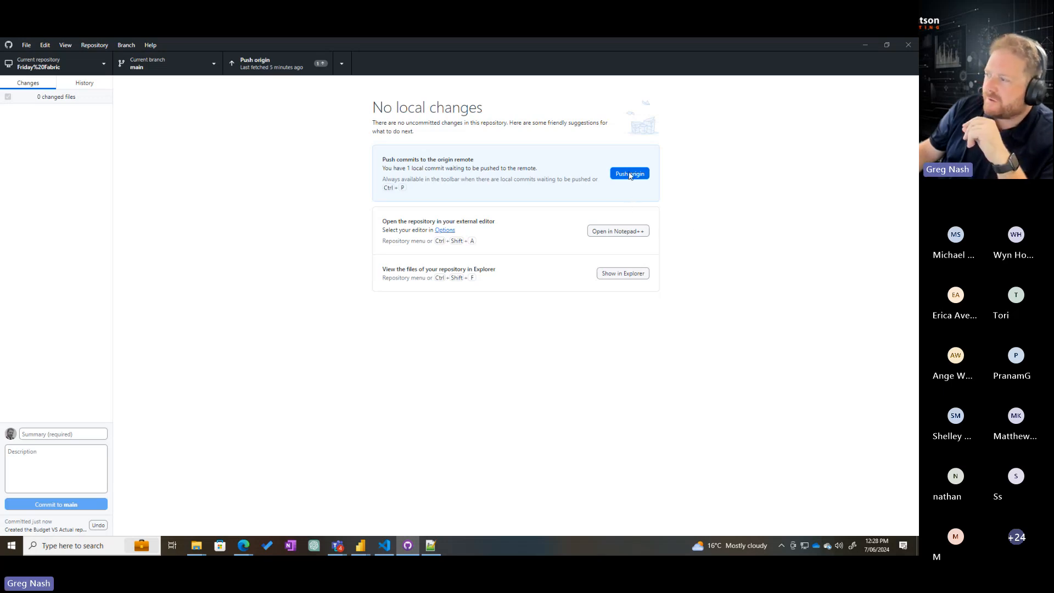
Switch to the Budget vs Actual report in Power BI Desktop and place an empty table visual, about 547 wide by 356 high, below the heading
{"action": "mouse_move", "coordinate": [360, 546]}
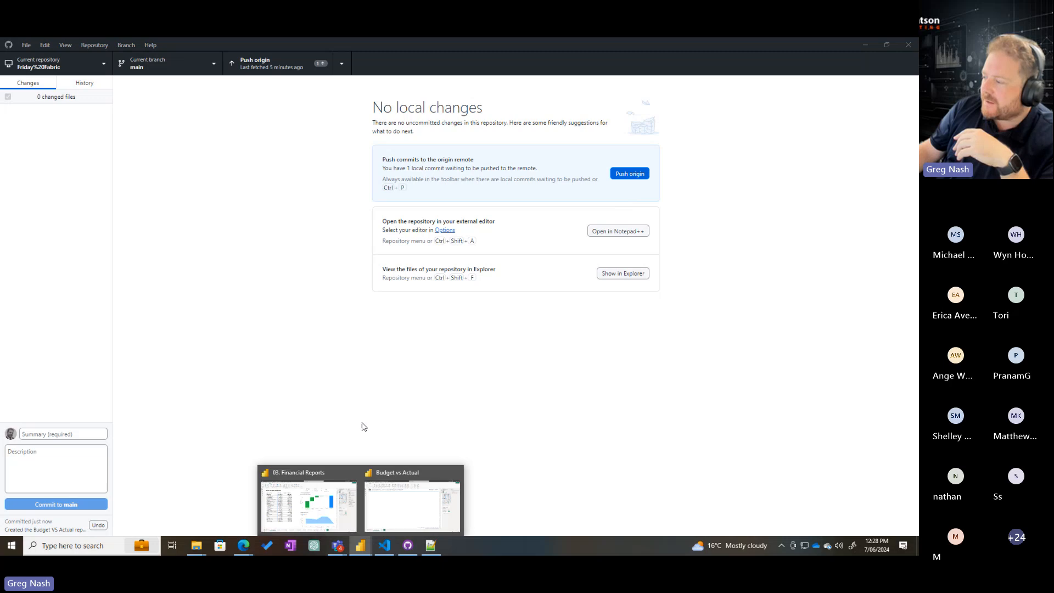
{"action": "left_click", "coordinate": [412, 500]}
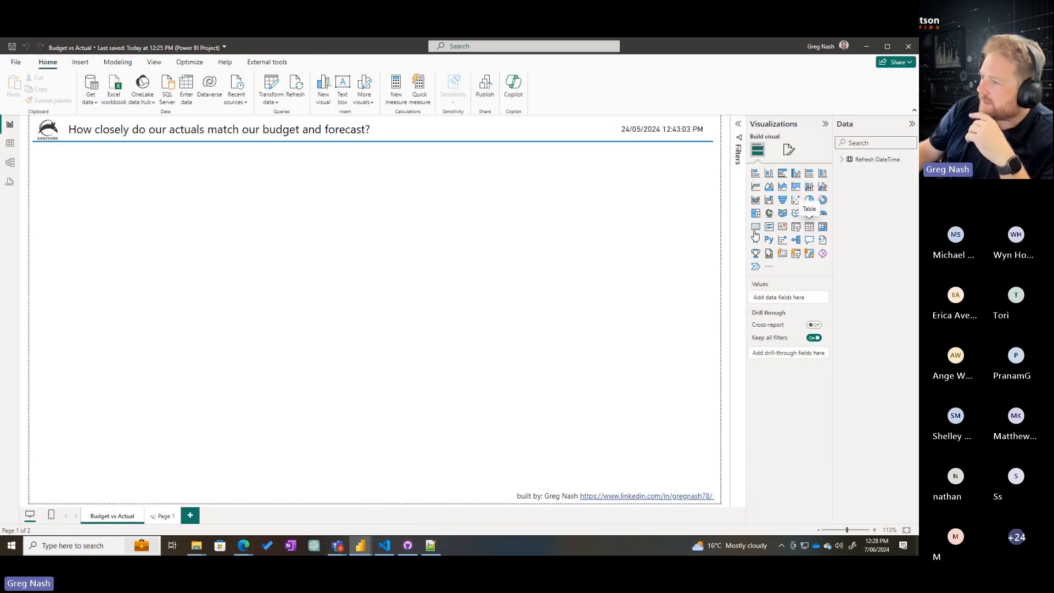
{"action": "left_click", "coordinate": [809, 227]}
{"action": "left_click_drag", "start_coordinate": [195, 224], "coordinate": [202, 190]}
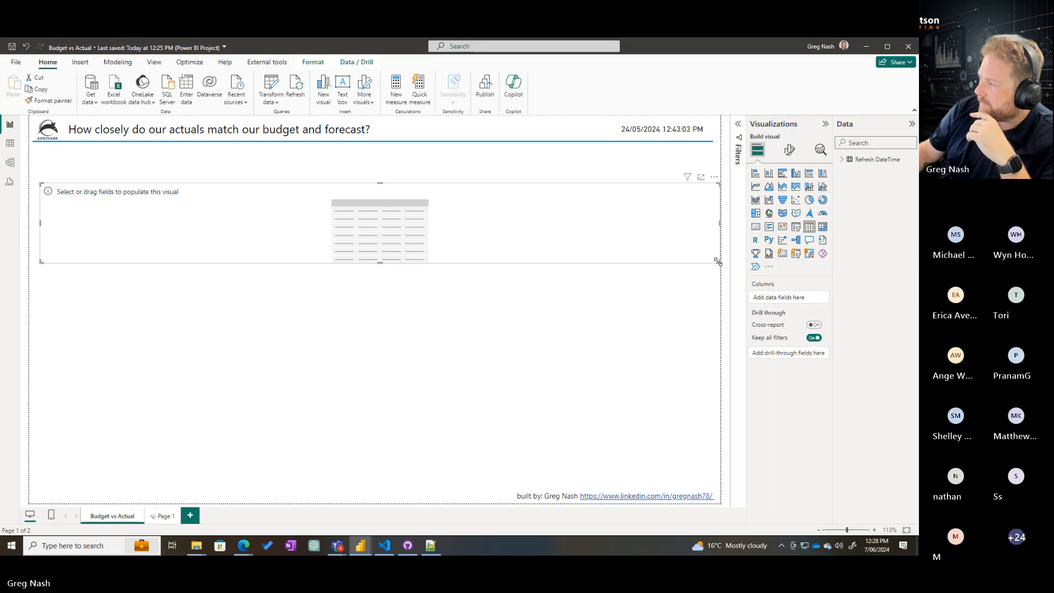
{"action": "left_click_drag", "start_coordinate": [719, 262], "coordinate": [334, 375]}
{"action": "left_click", "coordinate": [351, 349]}
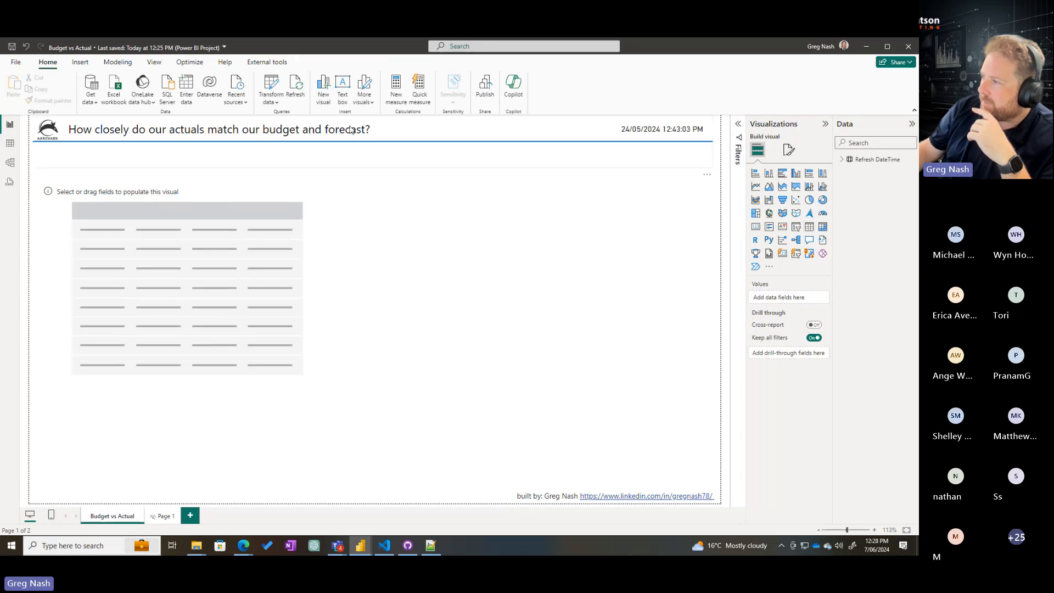
Add a text box reading "This is a change", about 546 wide by 201 high, beside the table and save the report
{"action": "left_click", "coordinate": [342, 85]}
{"action": "left_click_drag", "start_coordinate": [262, 382], "coordinate": [582, 209]}
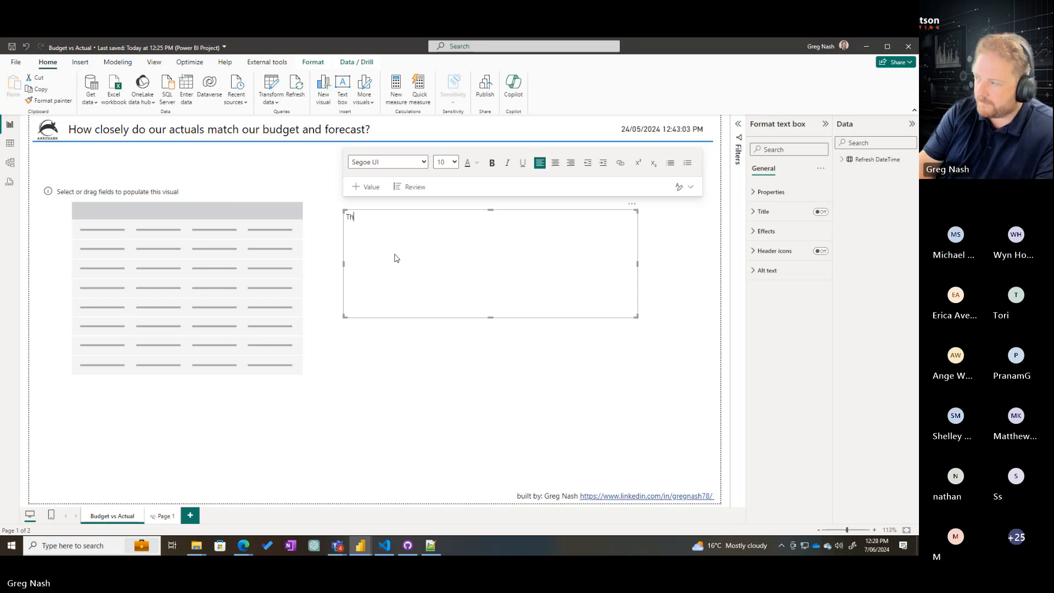
{"action": "type", "text": "This is a change"}
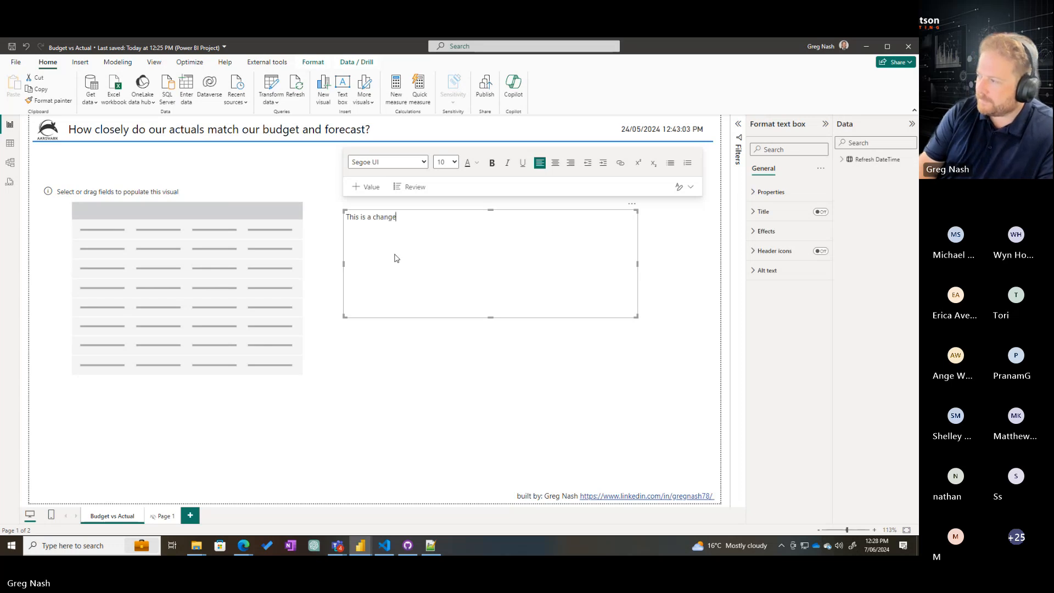
{"action": "left_click", "coordinate": [424, 344]}
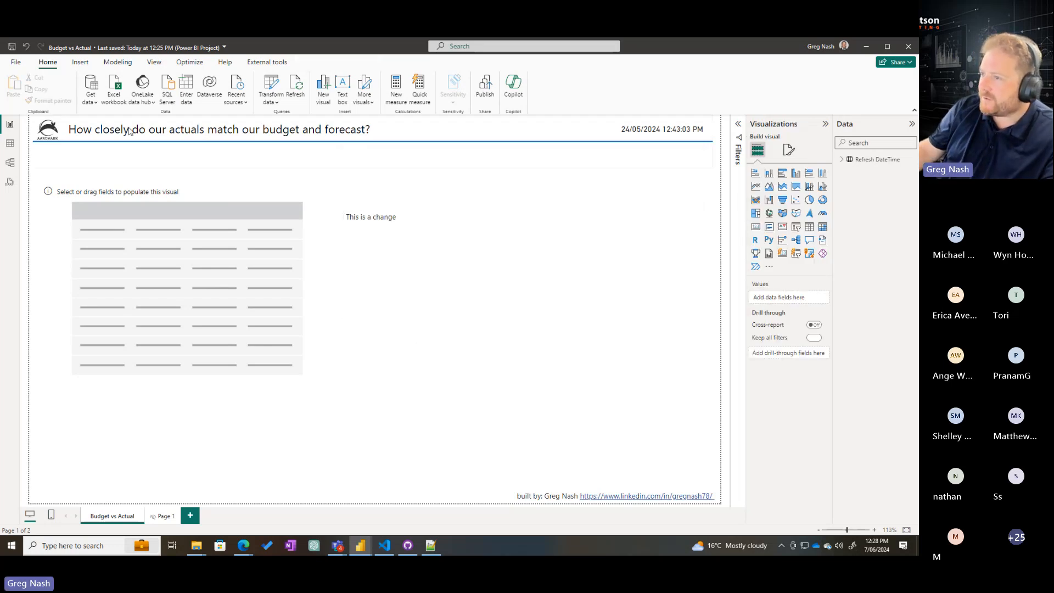
{"action": "left_click", "coordinate": [18, 63]}
{"action": "left_click", "coordinate": [34, 132]}
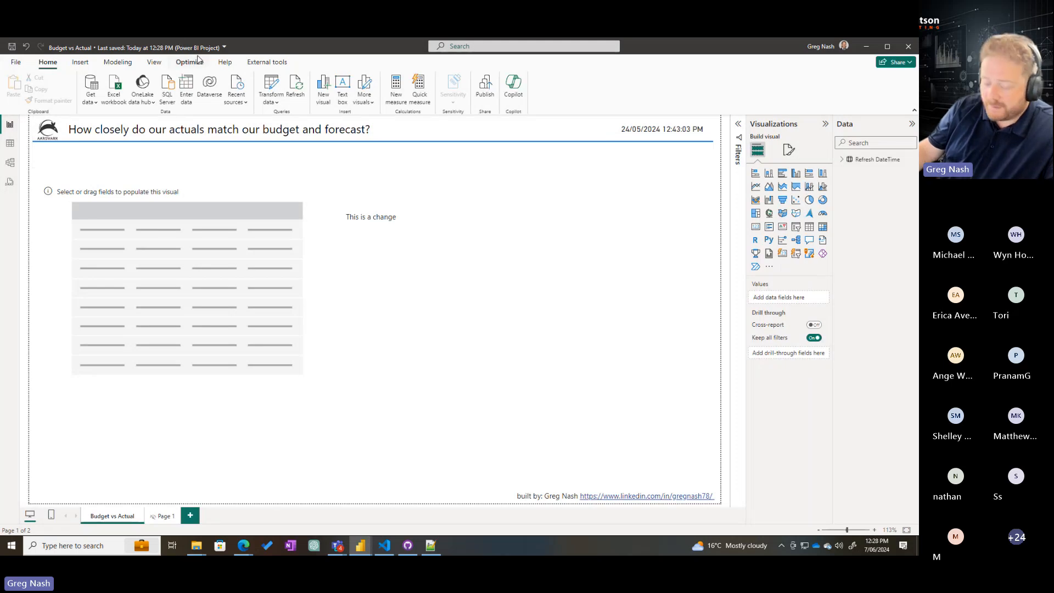
{"action": "key", "text": "ctrl+1"}
{"action": "left_click", "coordinate": [178, 73]}
{"action": "left_click_drag", "start_coordinate": [143, 46], "coordinate": [277, 69]}
{"action": "key", "text": "Escape"}
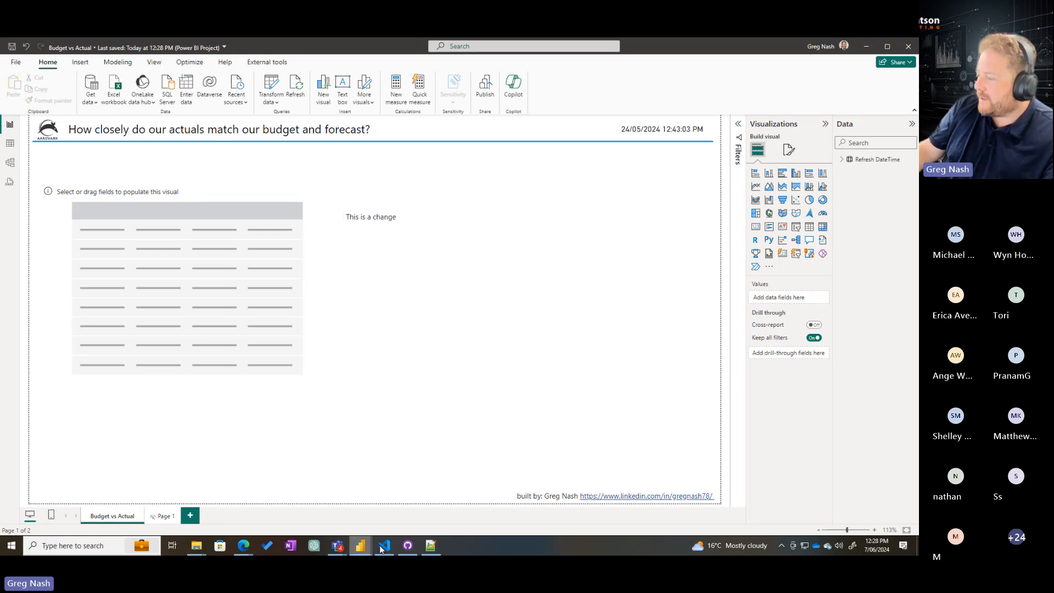
Switch to GitHub Desktop and examine the report.json differences for the added text box and table visual
{"action": "left_click", "coordinate": [408, 545]}
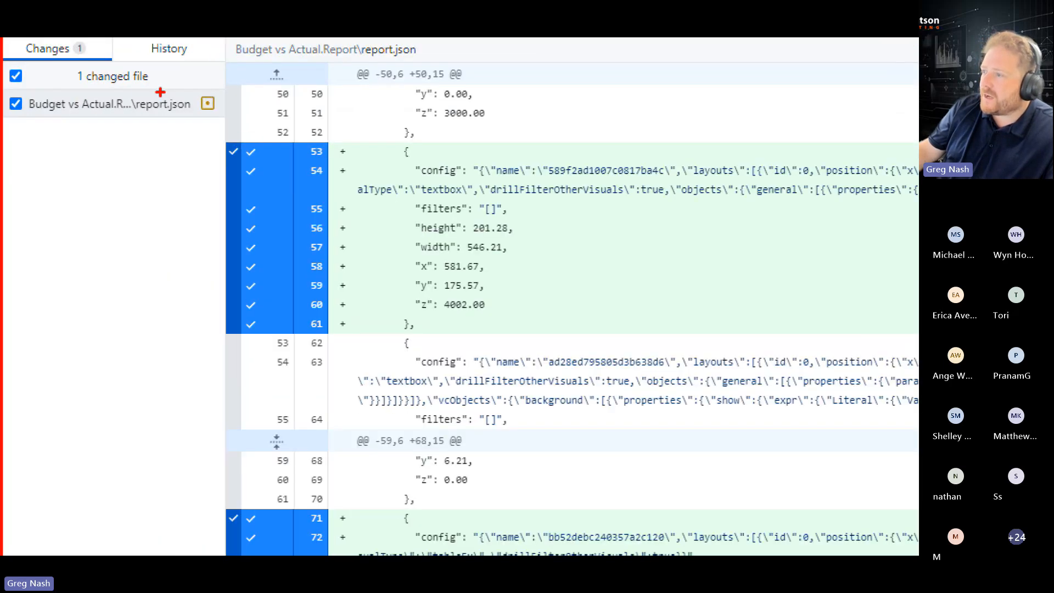
{"action": "left_click_drag", "start_coordinate": [116, 88], "coordinate": [211, 126]}
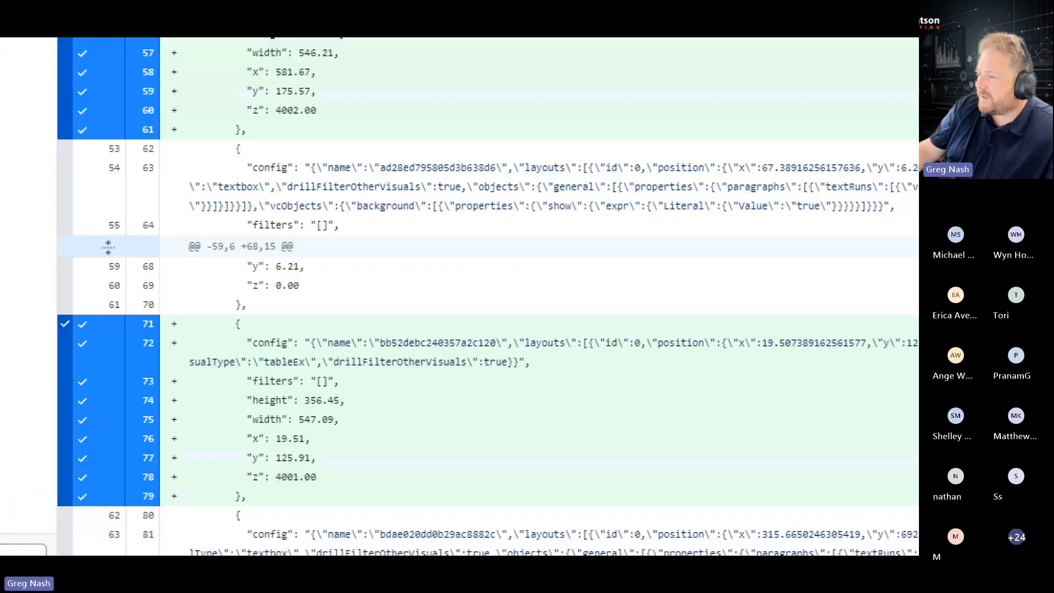
{"action": "mouse_move", "coordinate": [169, 310]}
{"action": "left_mouse_down"}
{"action": "mouse_move", "coordinate": [523, 432]}
{"action": "mouse_move", "coordinate": [524, 416]}
{"action": "left_mouse_up"}
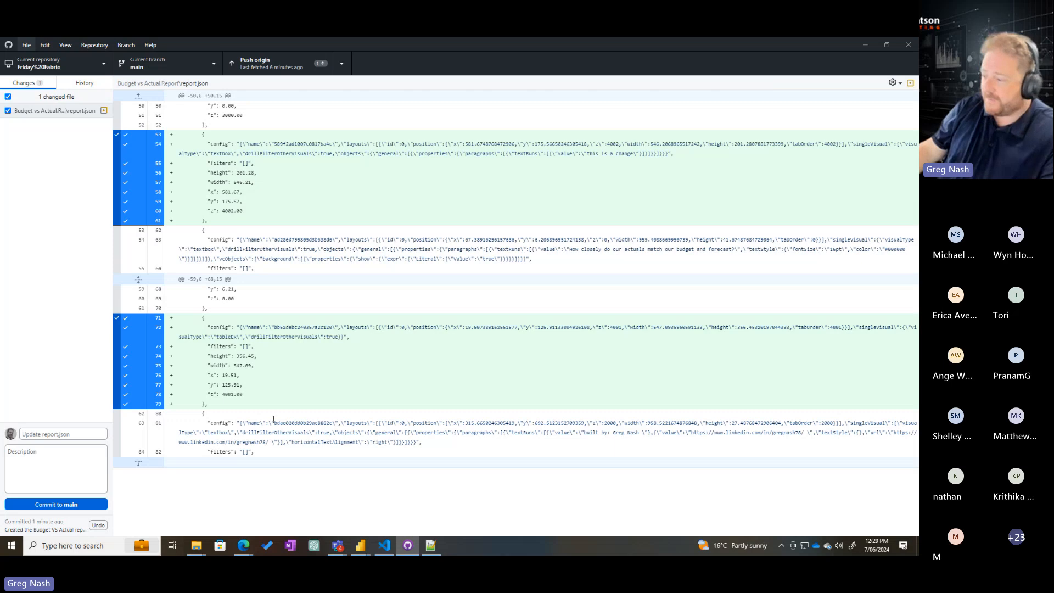
Switch to File Explorer and examine the model.bim and diagramLayout.json files in the Budget vs Actual.SemanticModel folder
{"action": "mouse_move", "coordinate": [196, 545]}
{"action": "left_click", "coordinate": [246, 509]}
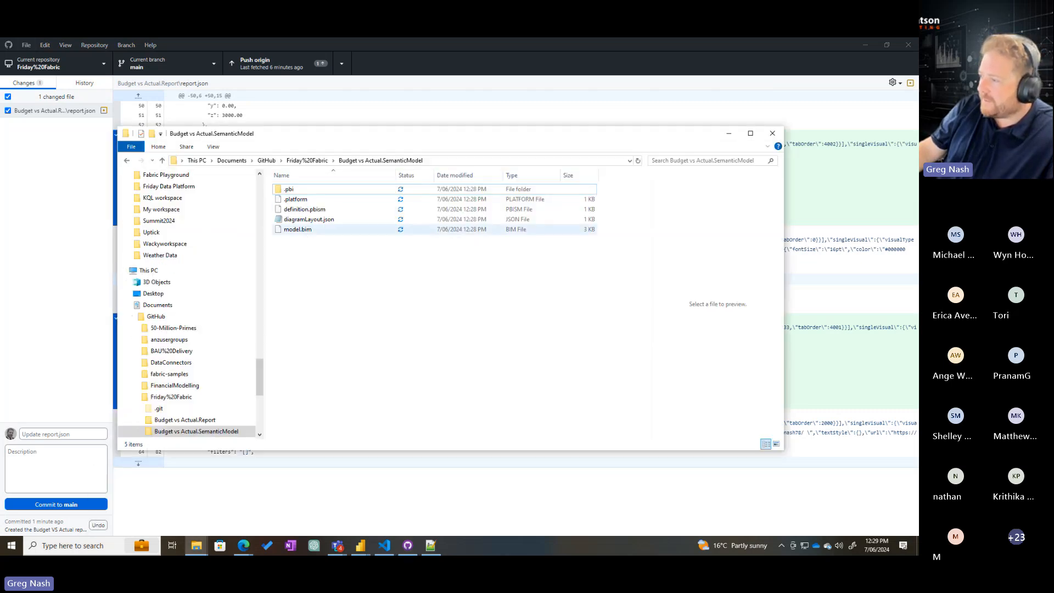
{"action": "left_click_drag", "start_coordinate": [271, 225], "coordinate": [333, 243]}
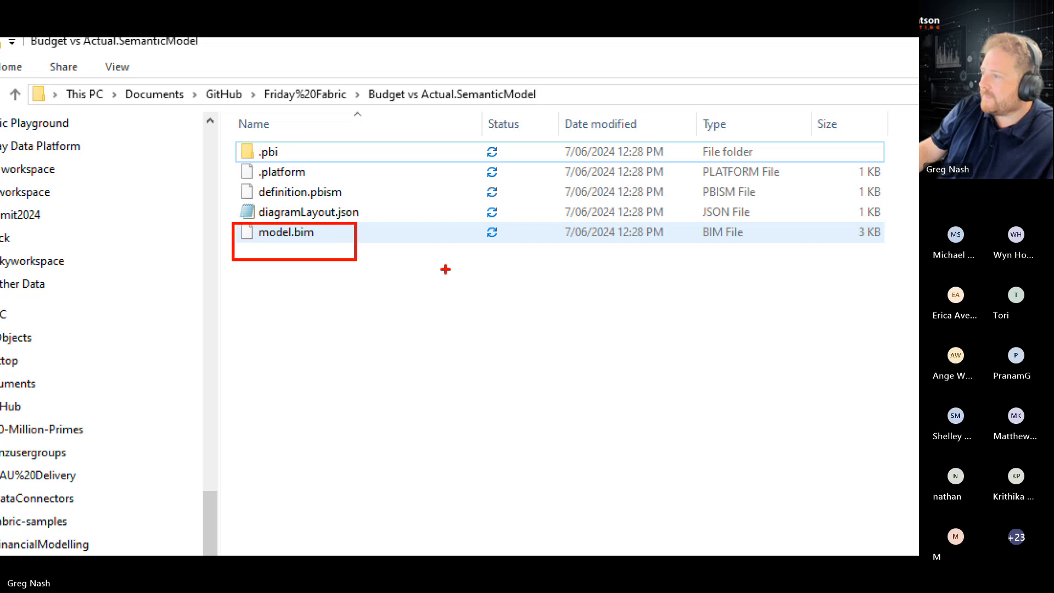
{"action": "left_click_drag", "start_coordinate": [229, 199], "coordinate": [403, 228]}
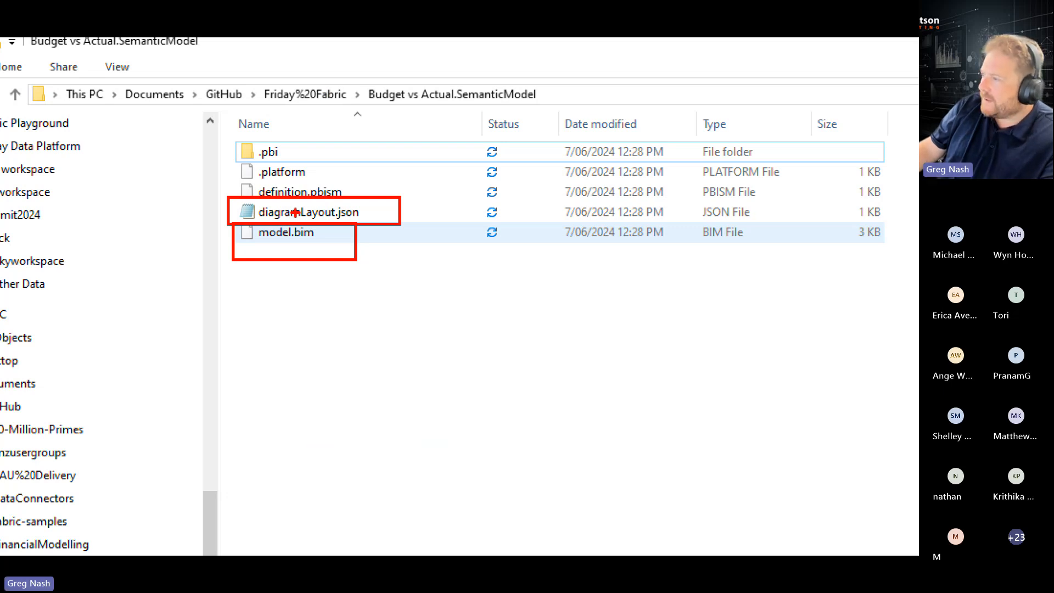
{"action": "key", "text": "Escape"}
Go to the Budget vs Actual.Report folder, examine its report.json file and minimise File Explorer
{"action": "left_click", "coordinate": [319, 163]}
{"action": "double_click", "coordinate": [328, 199]}
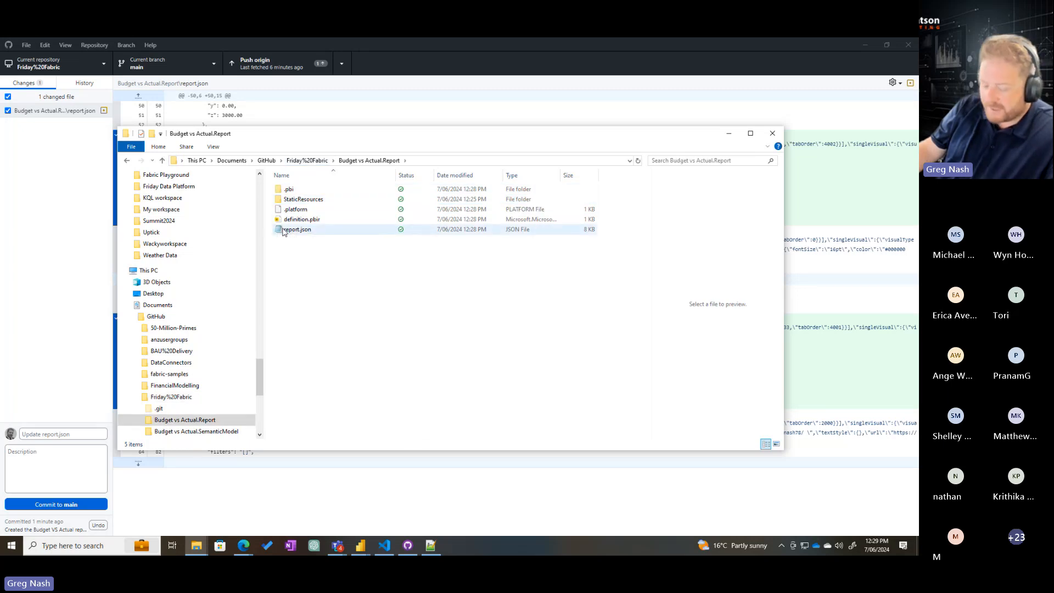
{"action": "key", "text": "ctrl+1"}
{"action": "left_click_drag", "start_coordinate": [225, 208], "coordinate": [391, 254]}
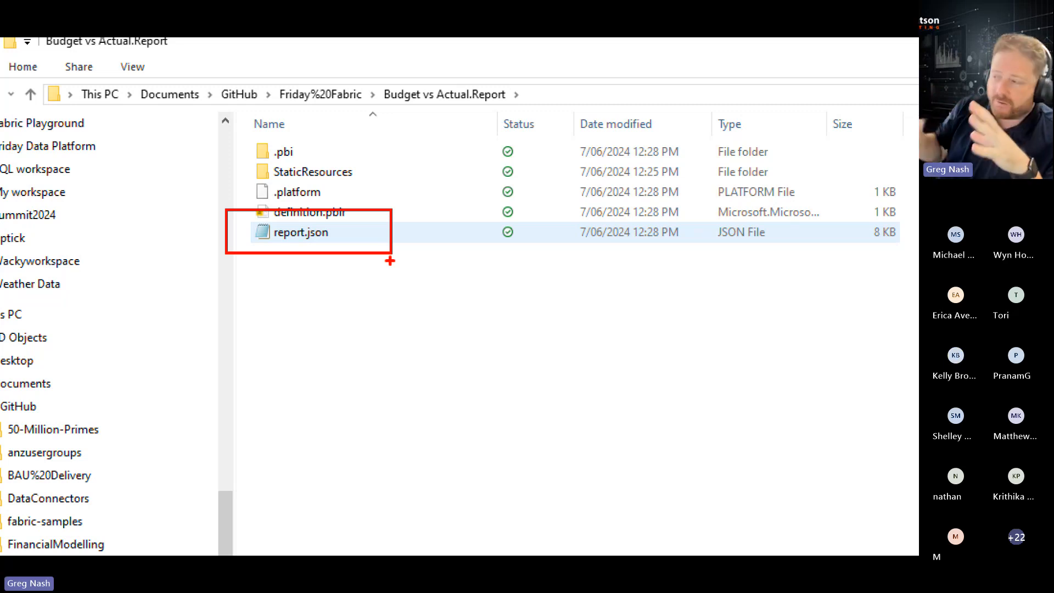
{"action": "key", "text": "Escape"}
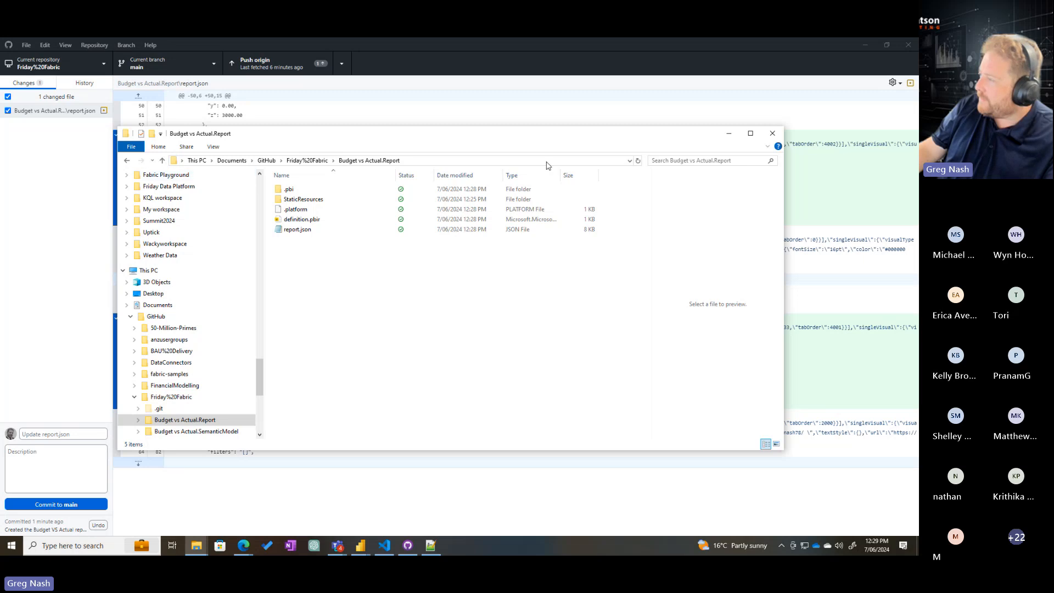
{"action": "left_click", "coordinate": [729, 135]}
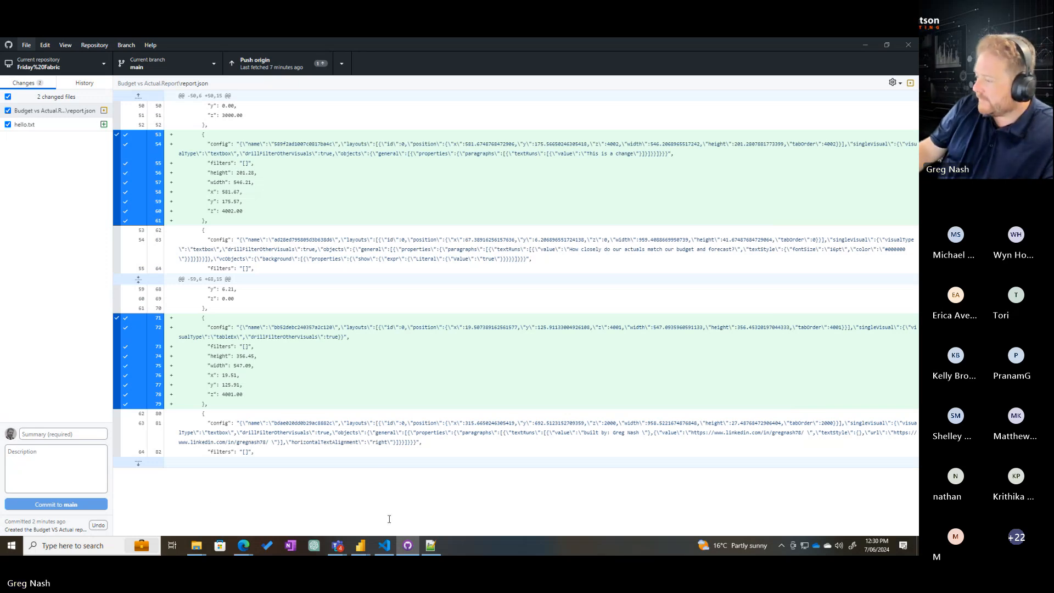
Switch to GitHub Desktop, commit the changed files to main with the summary "Added an empty table to the report", and push to origin
{"action": "left_click", "coordinate": [413, 551]}
{"action": "left_click", "coordinate": [409, 547]}
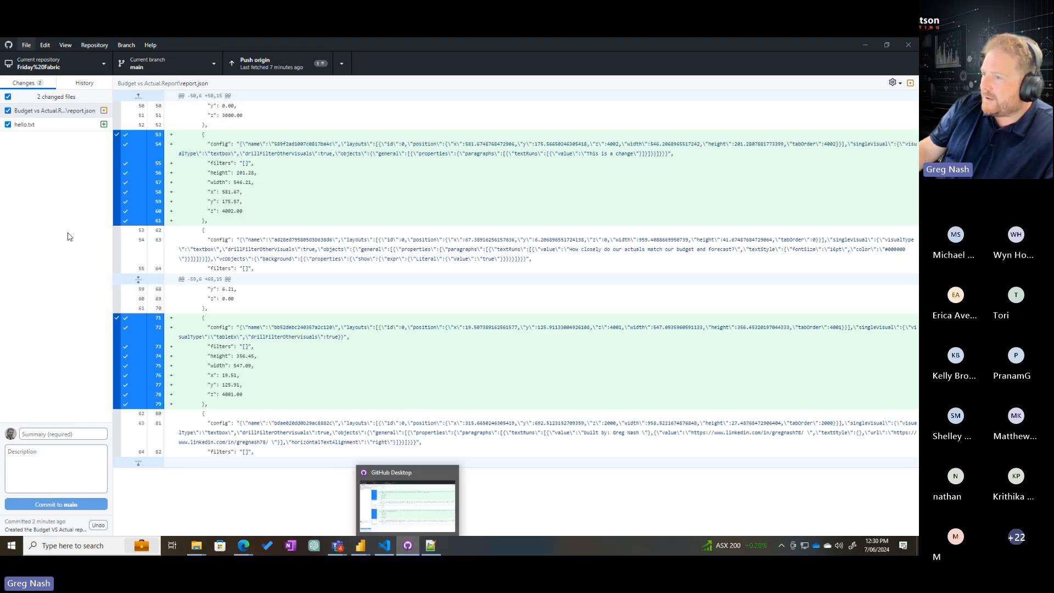
{"action": "left_click", "coordinate": [58, 434]}
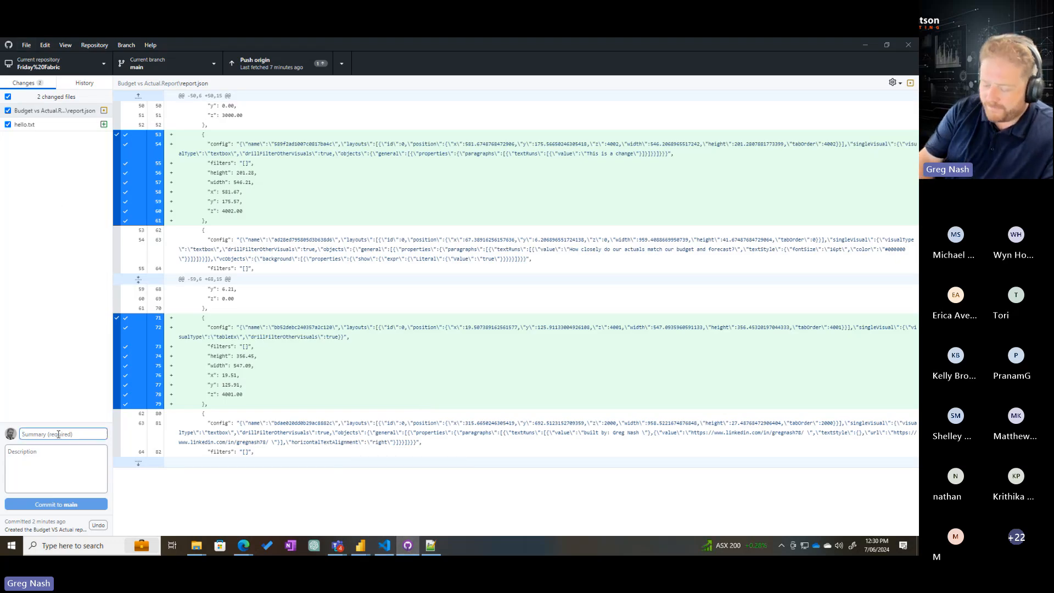
{"action": "type", "text": "Added a"}
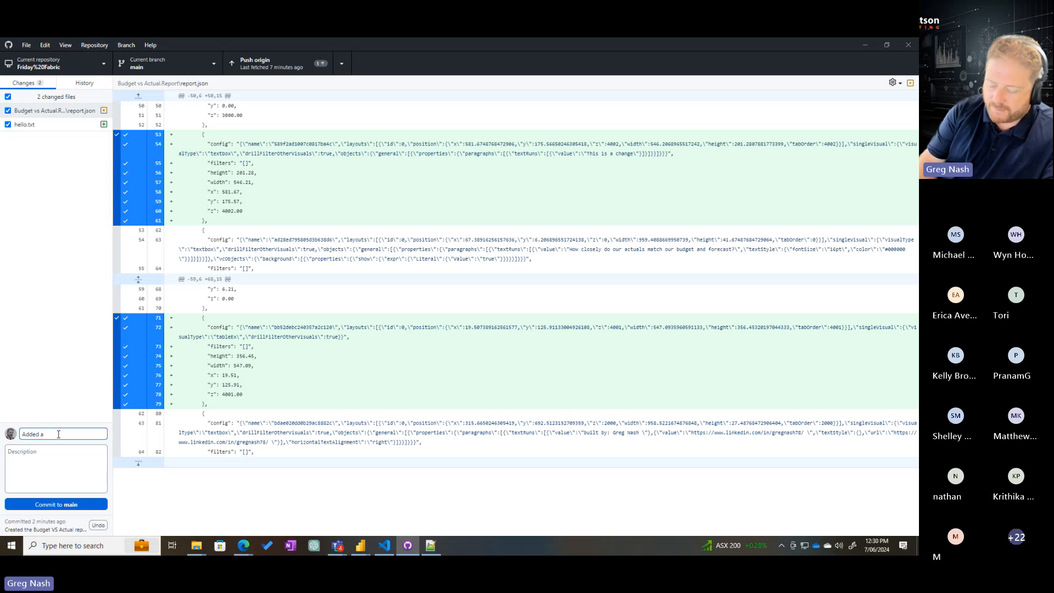
{"action": "type", "text": "n em"}
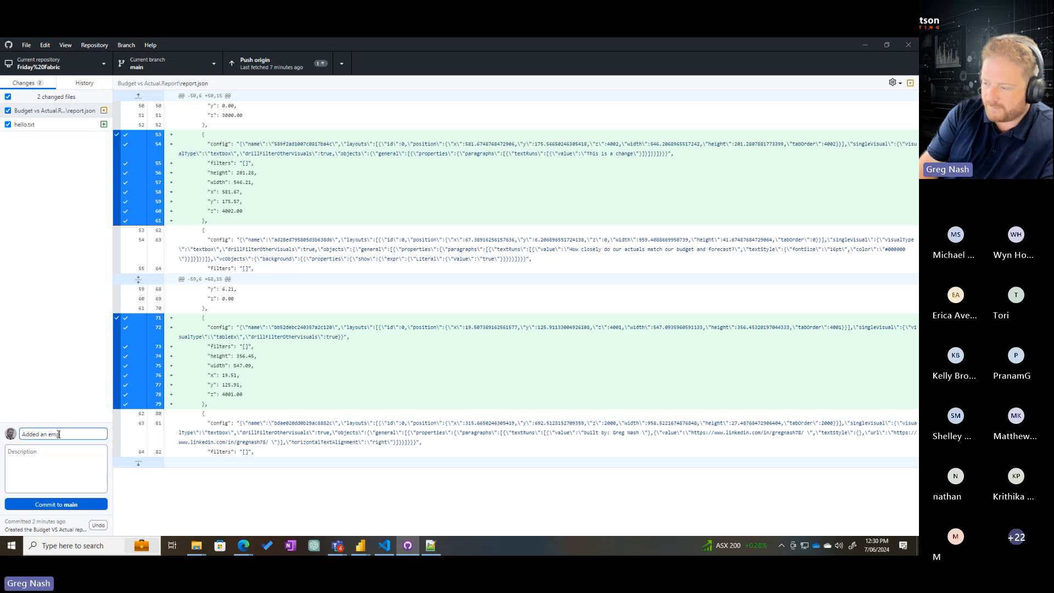
{"action": "type", "text": "pty table to the report"}
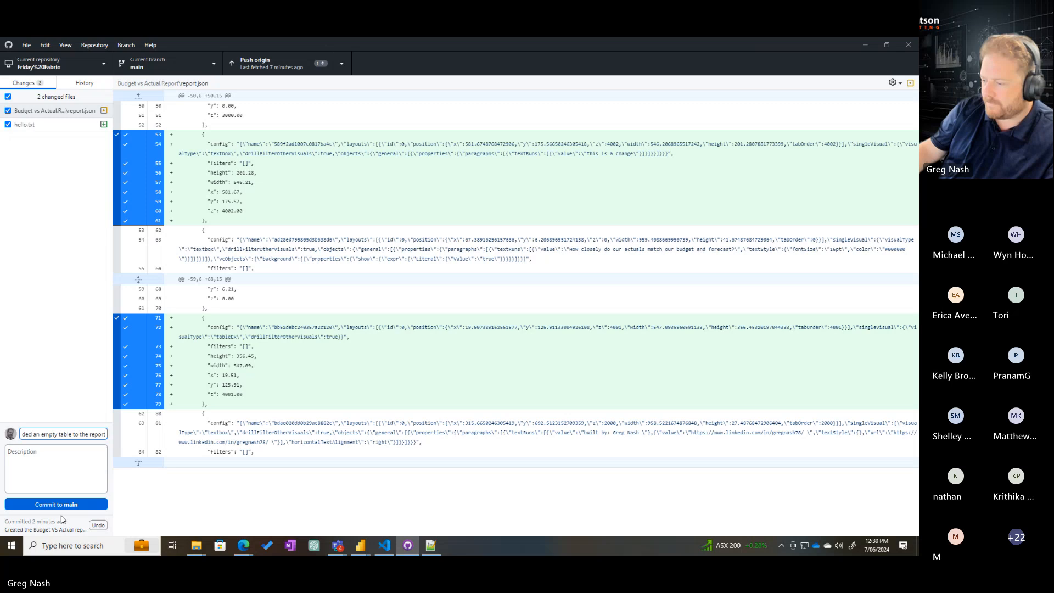
{"action": "left_click", "coordinate": [60, 504]}
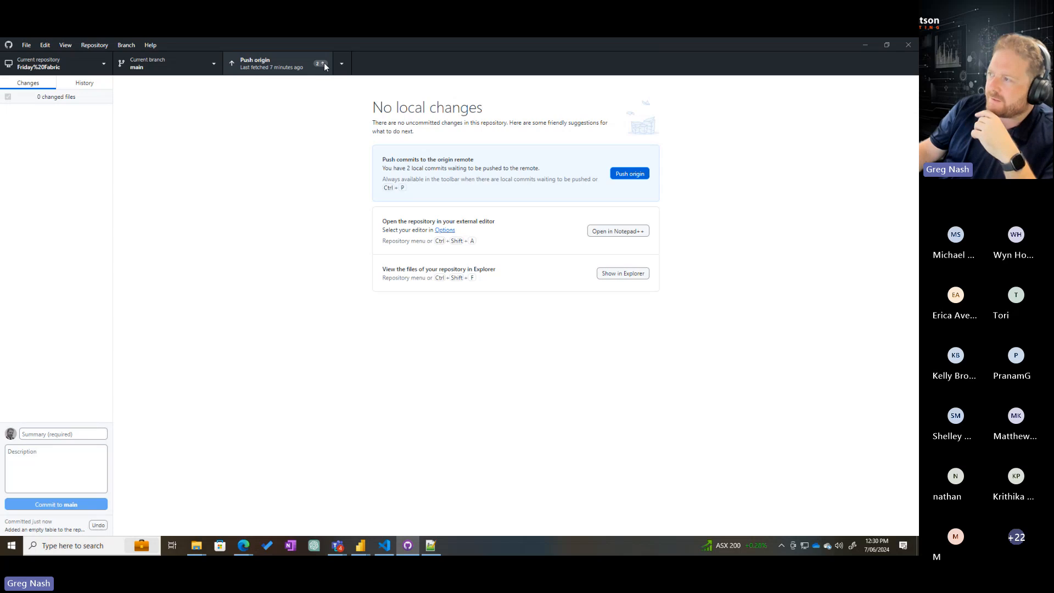
{"action": "left_click", "coordinate": [629, 174]}
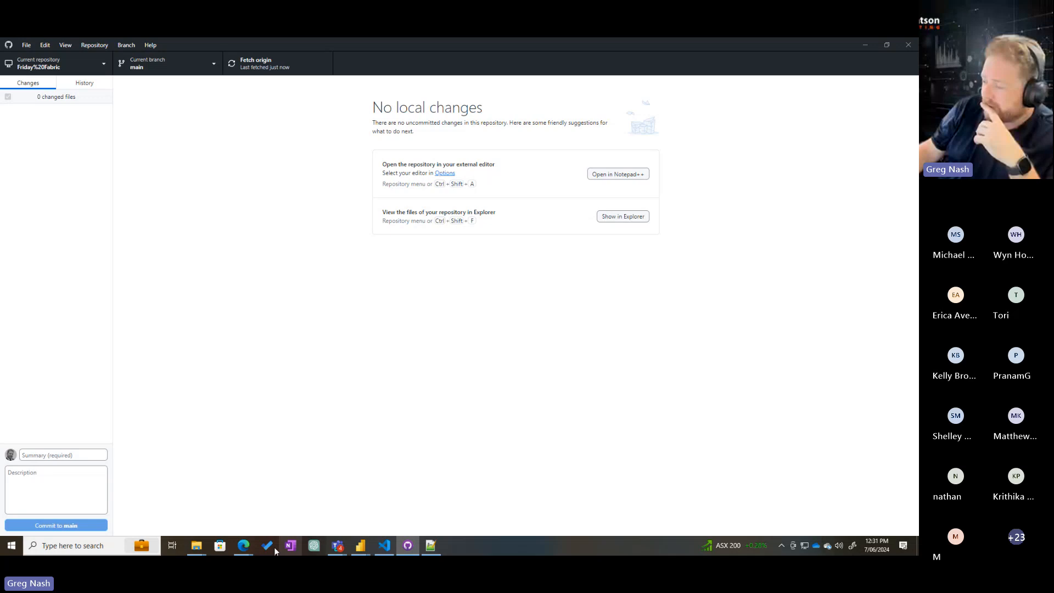
Switch to the Azure DevOps repository in Edge, refresh it and examine the pushed file list and the contents and comparison of hello.txt
{"action": "mouse_move", "coordinate": [243, 545]}
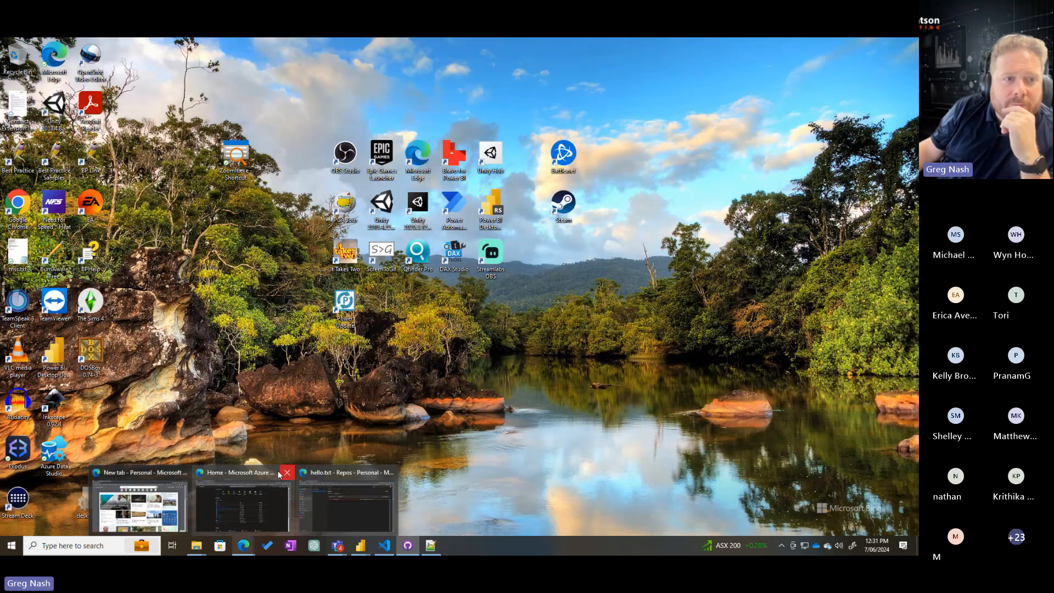
{"action": "left_click", "coordinate": [280, 473]}
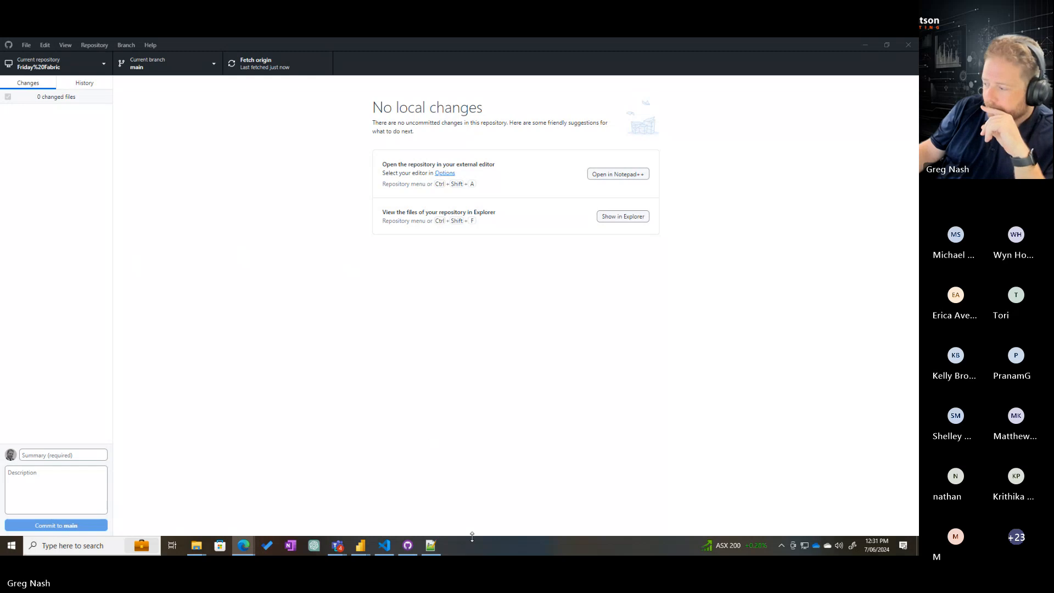
{"action": "mouse_move", "coordinate": [238, 546]}
{"action": "left_click", "coordinate": [334, 473]}
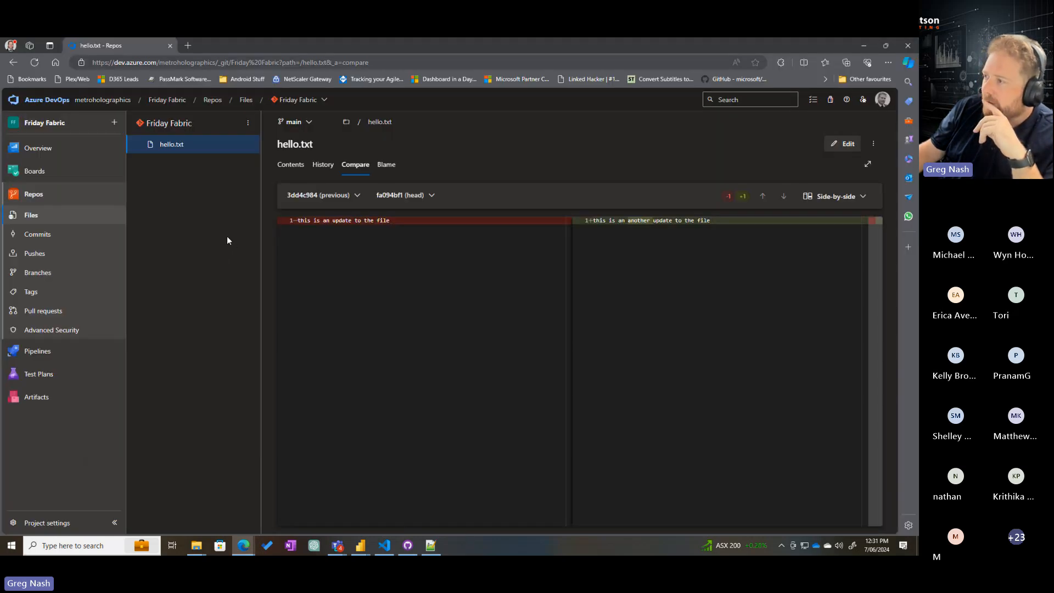
{"action": "left_click", "coordinate": [34, 63]}
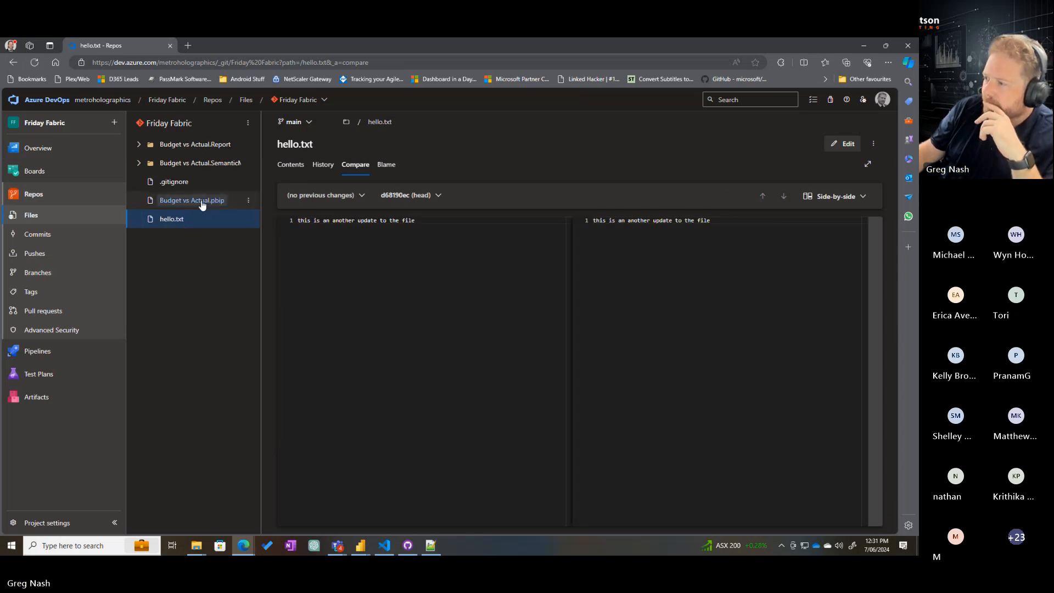
{"action": "left_click", "coordinate": [291, 166]}
{"action": "left_click", "coordinate": [355, 165]}
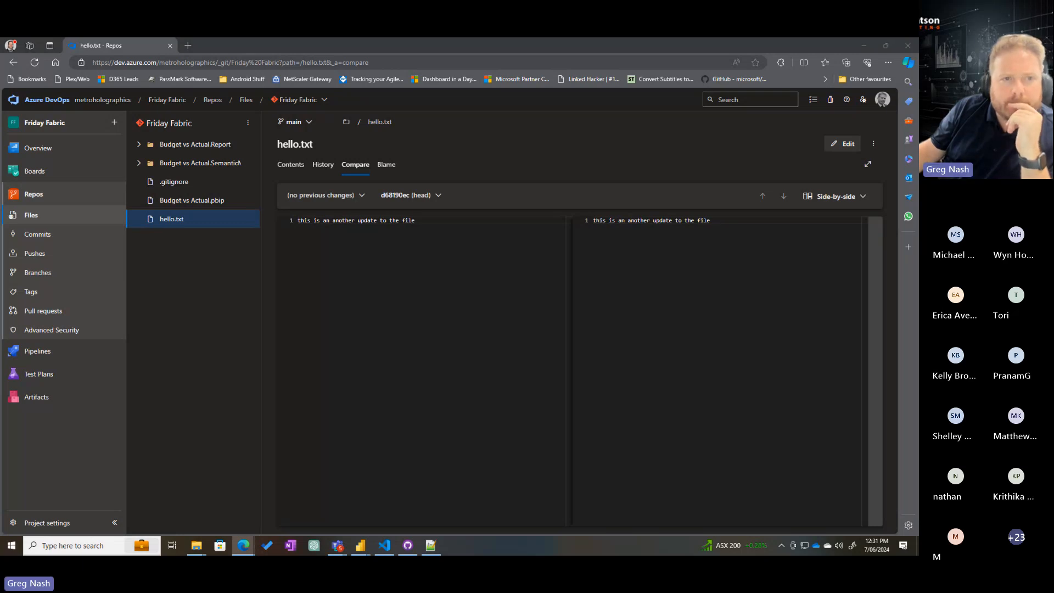
Bring the Power BI tab into the Azure DevOps browser window and examine the Fabric Friday workspace's name, description and premium marker
{"action": "left_click_drag", "start_coordinate": [1, 258], "coordinate": [234, 47]}
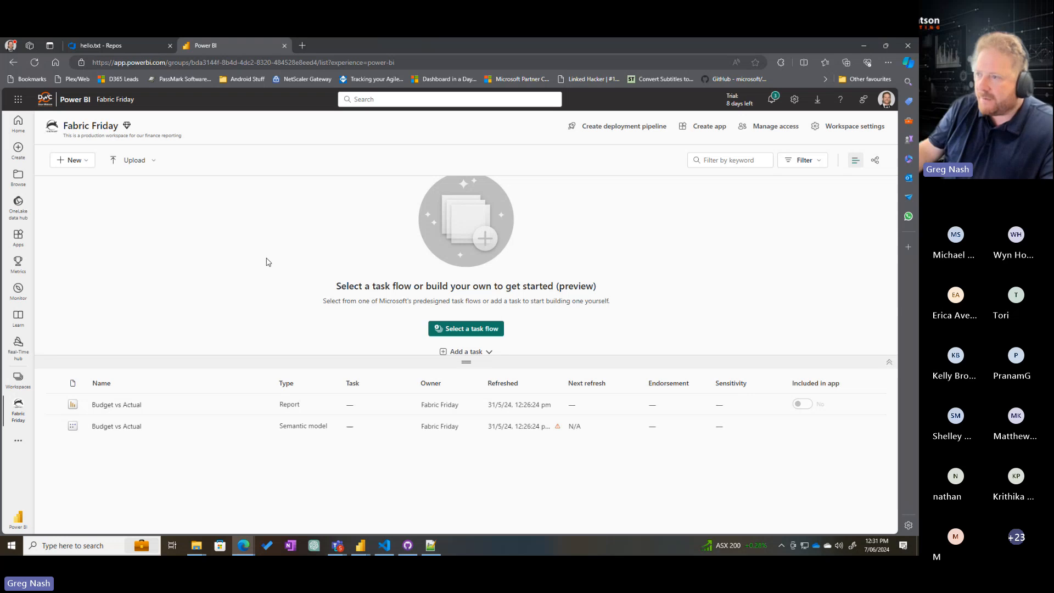
{"action": "key", "text": "ctrl+1"}
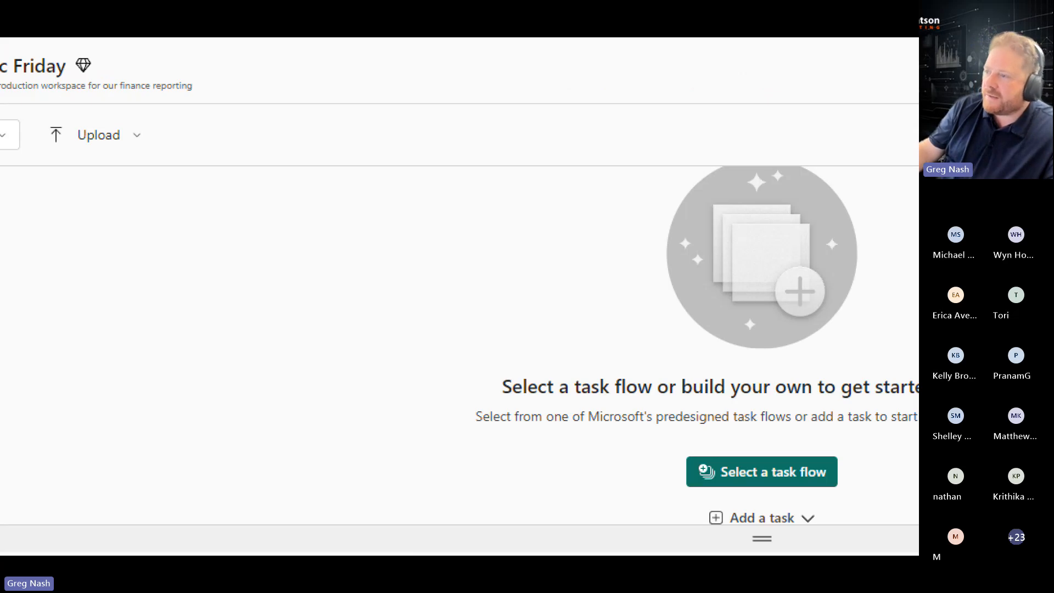
{"action": "left_click", "coordinate": [114, 131]}
{"action": "left_click_drag", "start_coordinate": [73, 134], "coordinate": [428, 205]}
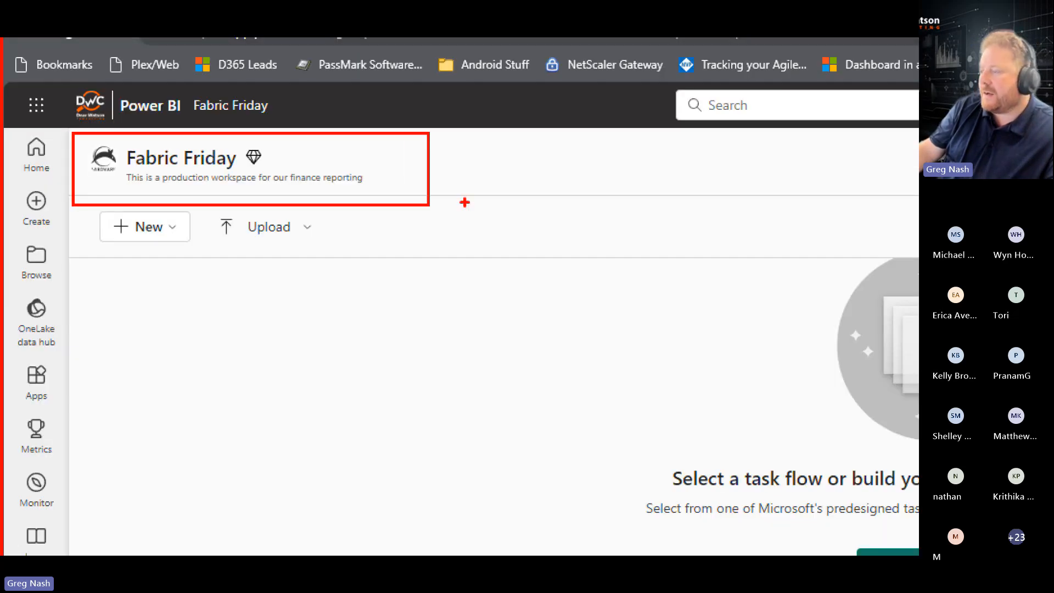
{"action": "left_click_drag", "start_coordinate": [163, 165], "coordinate": [220, 185]}
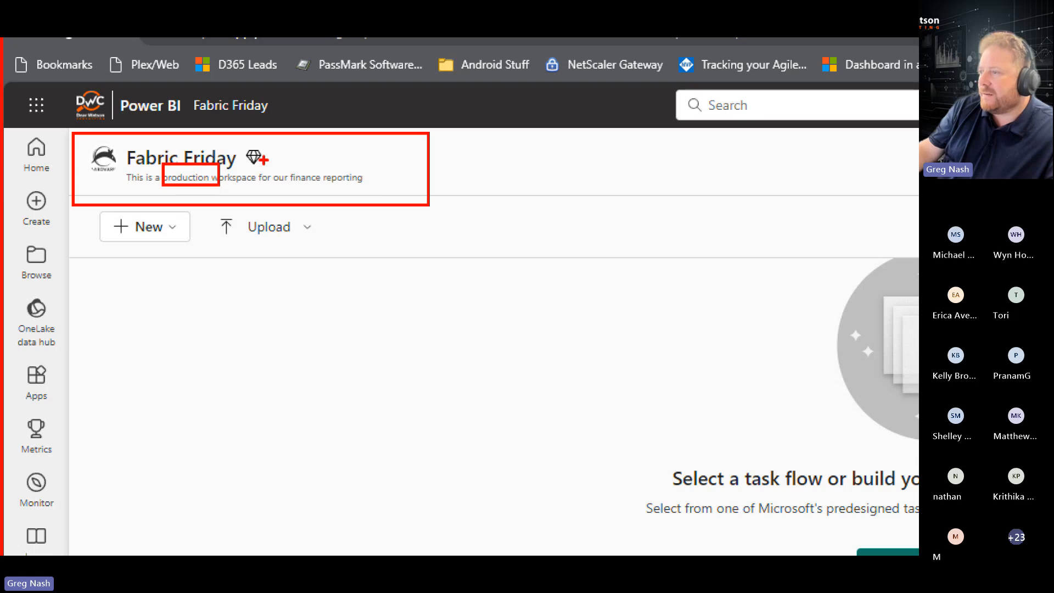
{"action": "left_click_drag", "start_coordinate": [235, 141], "coordinate": [276, 176]}
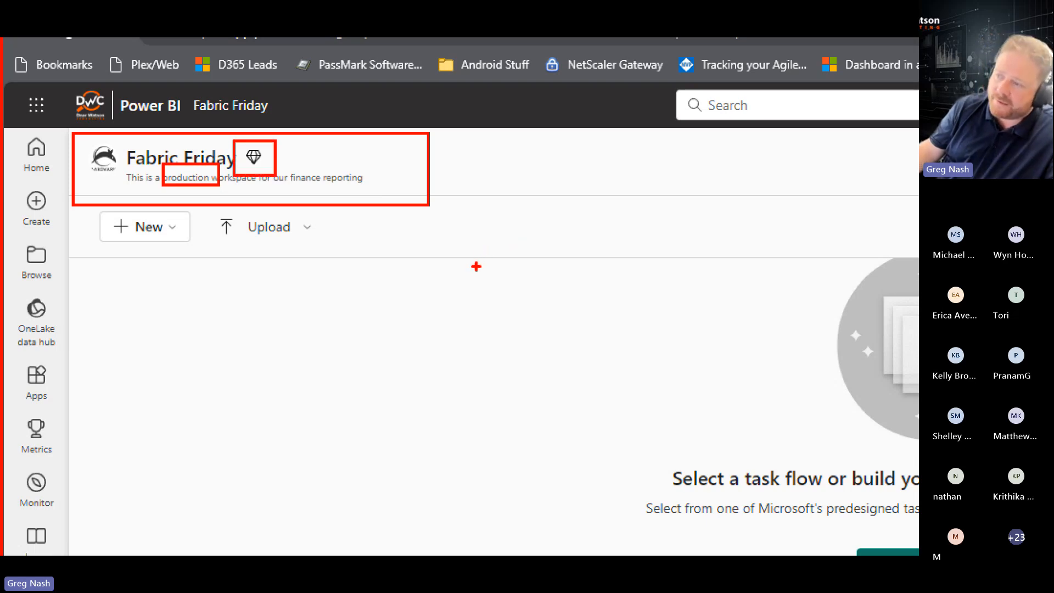
{"action": "key", "text": "Escape"}
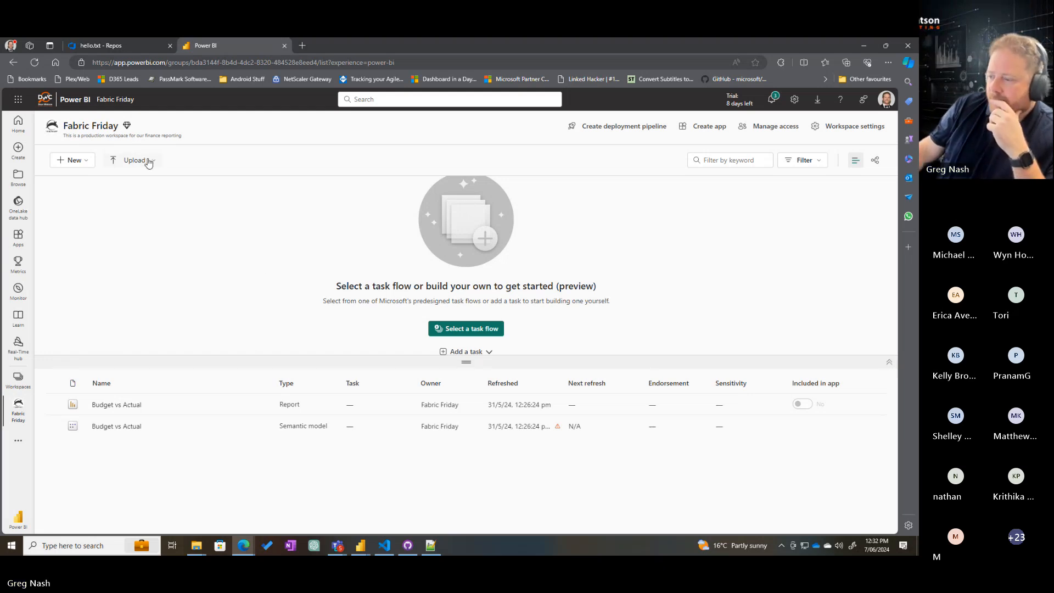
Permanently delete the Budget vs Actual report and its semantic model from the Fabric Friday workspace
{"action": "left_click", "coordinate": [263, 405]}
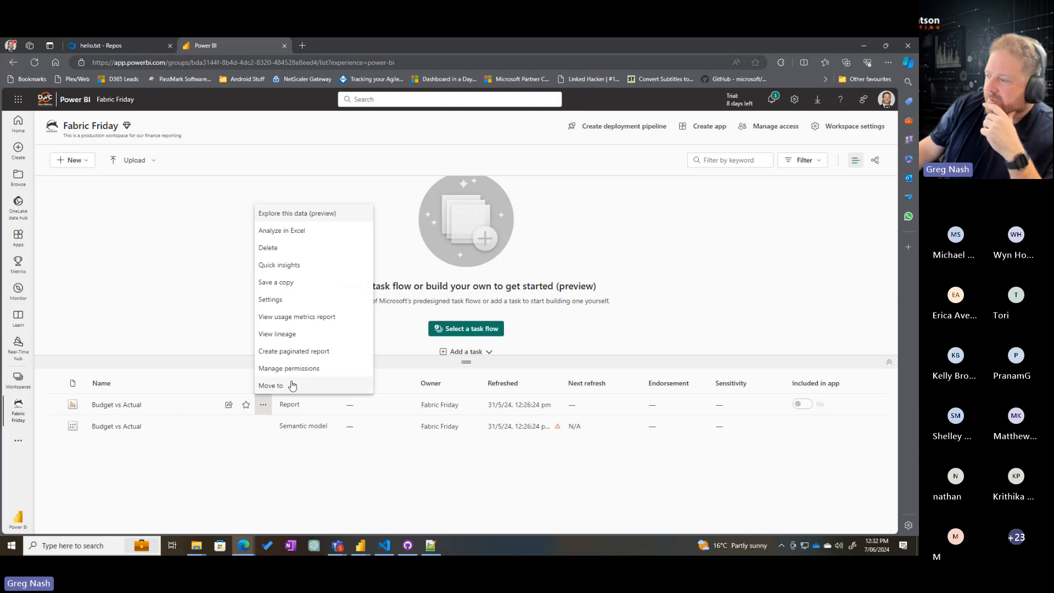
{"action": "left_click", "coordinate": [270, 248]}
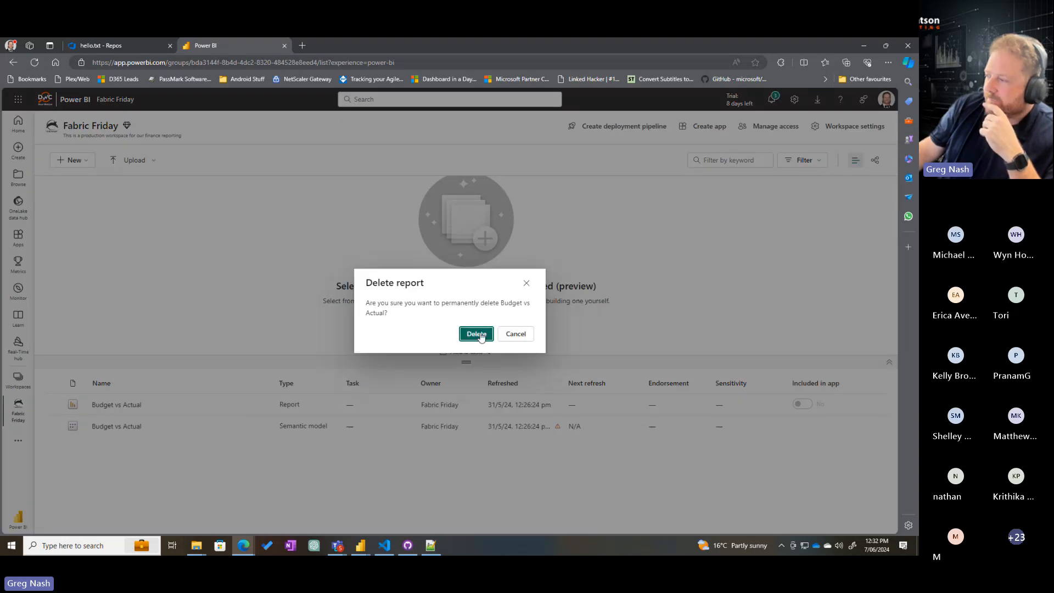
{"action": "left_click", "coordinate": [477, 334]}
{"action": "left_click", "coordinate": [263, 405]}
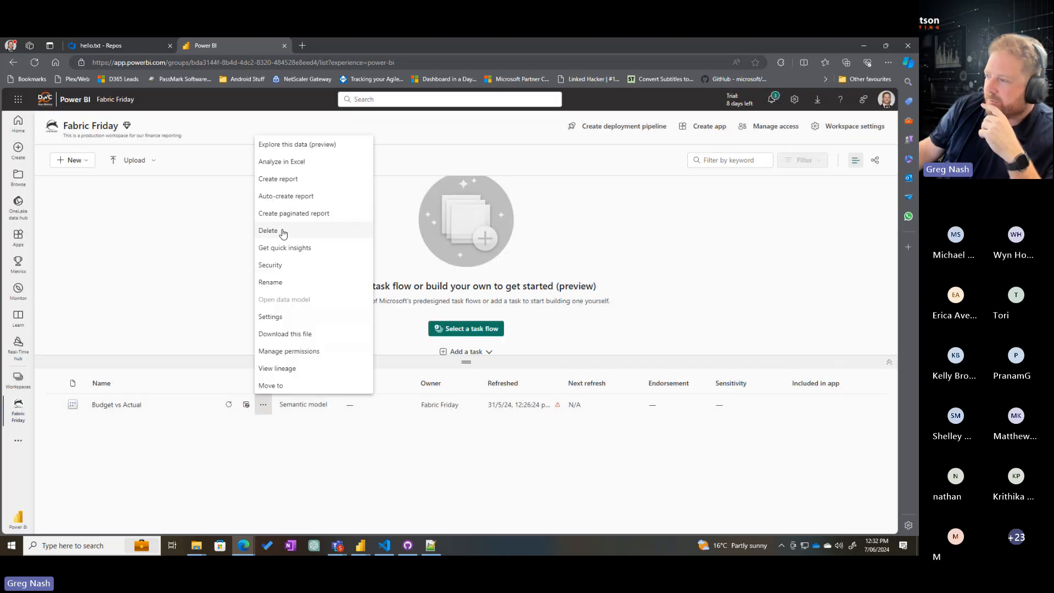
{"action": "left_click", "coordinate": [278, 229]}
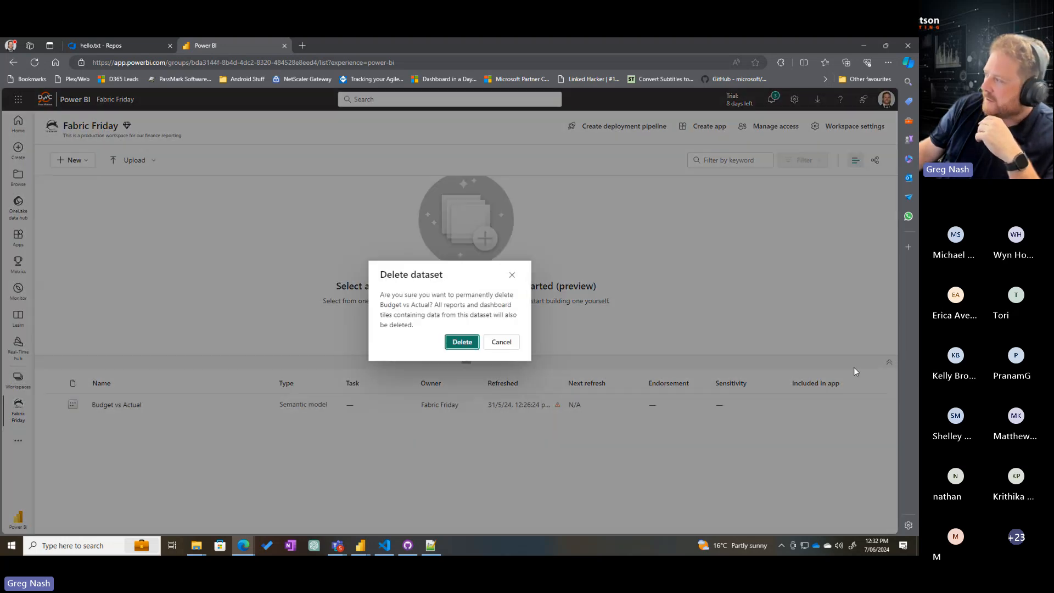
{"action": "left_click", "coordinate": [459, 342]}
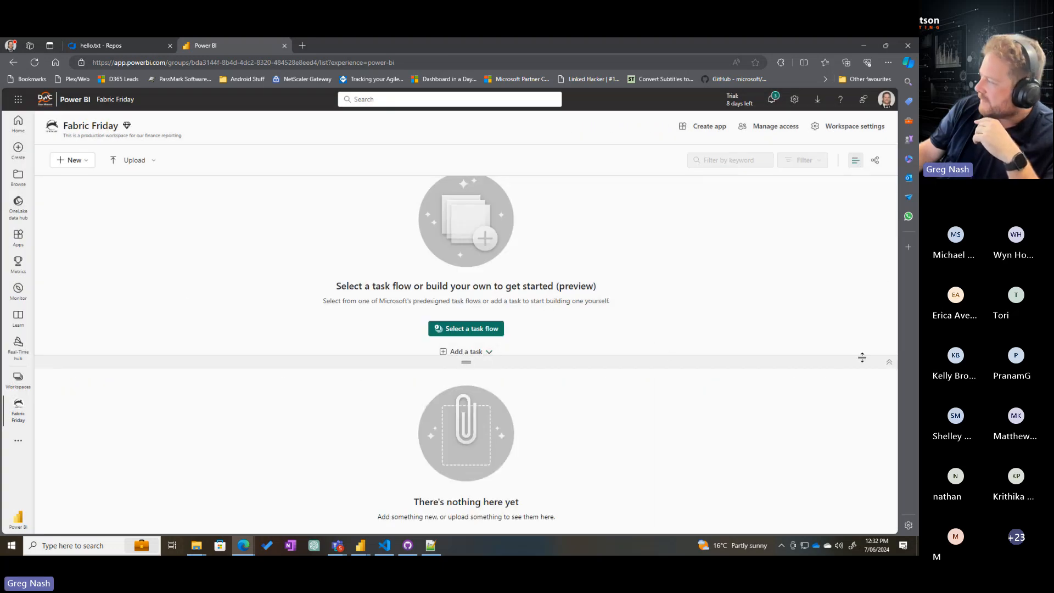
Collapse the workspace's task flow area and open the Git integration settings of the Fabric Friday workspace
{"action": "left_click", "coordinate": [889, 362]}
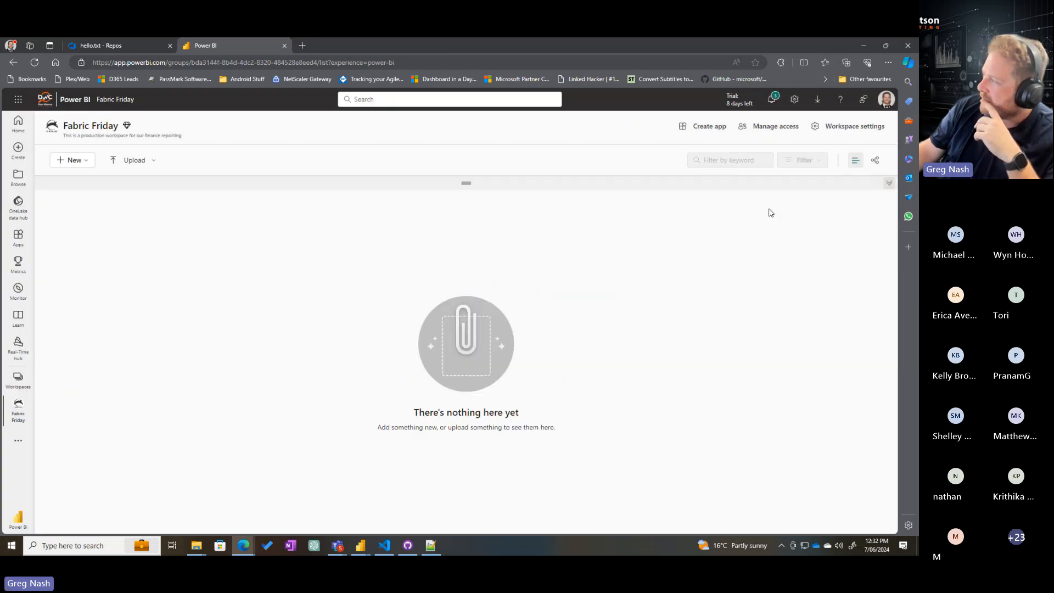
{"action": "left_click", "coordinate": [859, 133]}
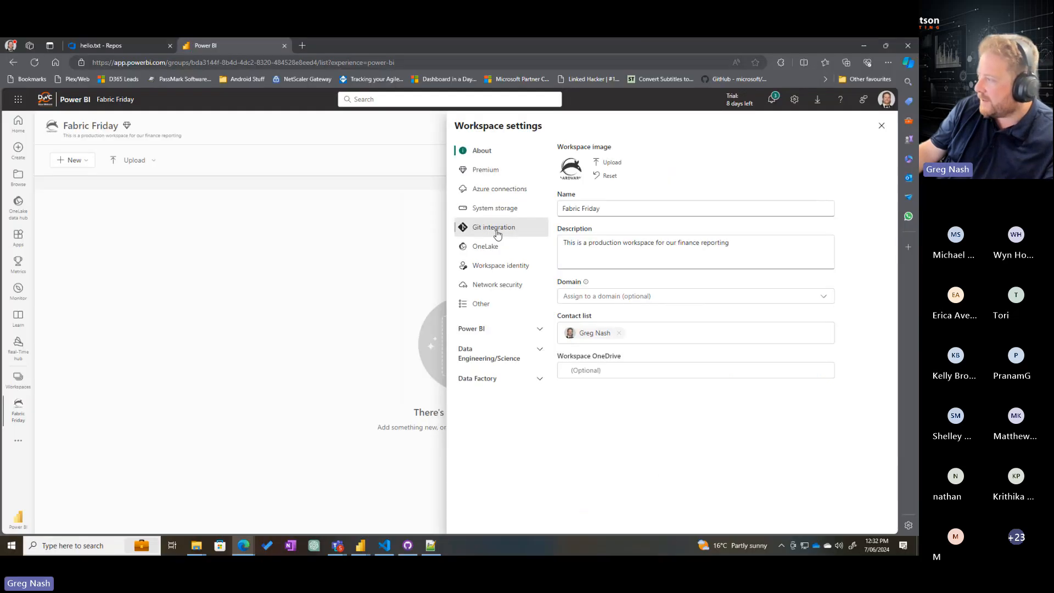
{"action": "left_click", "coordinate": [498, 234]}
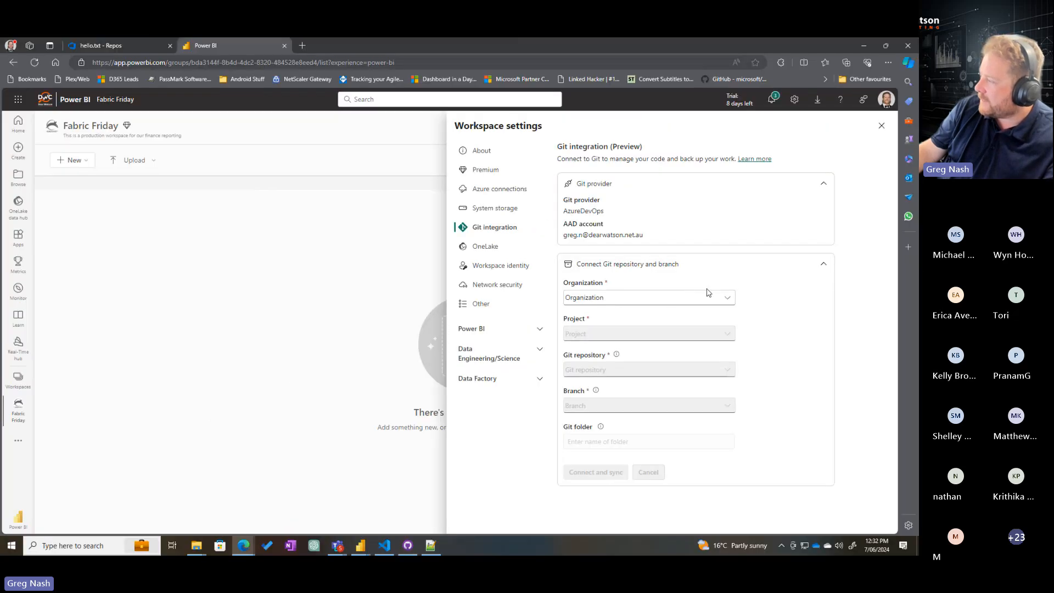
Set the Git connection's organization to metroholographics and its project to Friday Fabric
{"action": "left_click", "coordinate": [708, 295]}
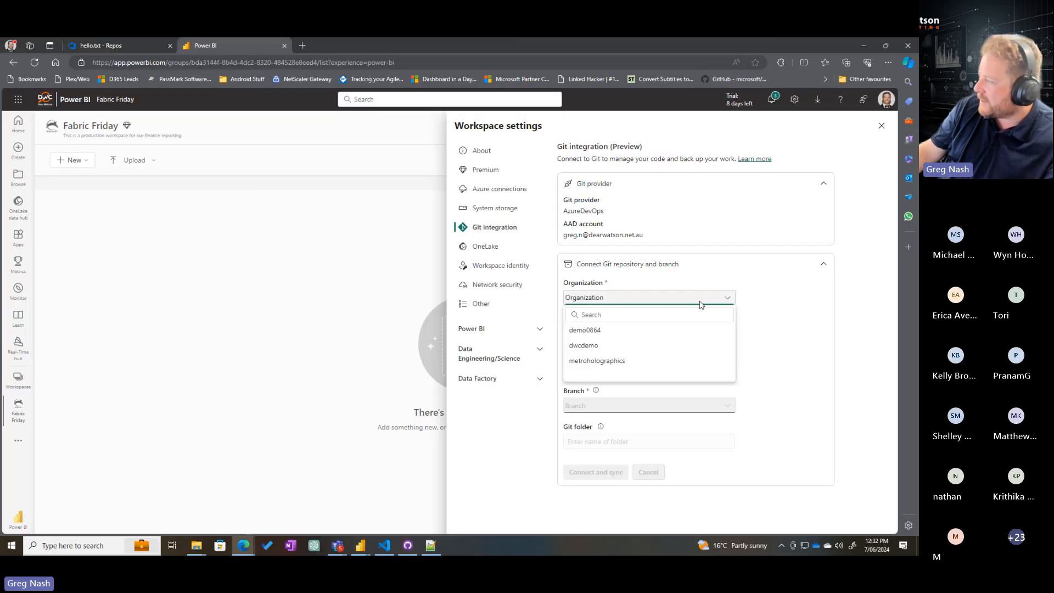
{"action": "left_click", "coordinate": [607, 359]}
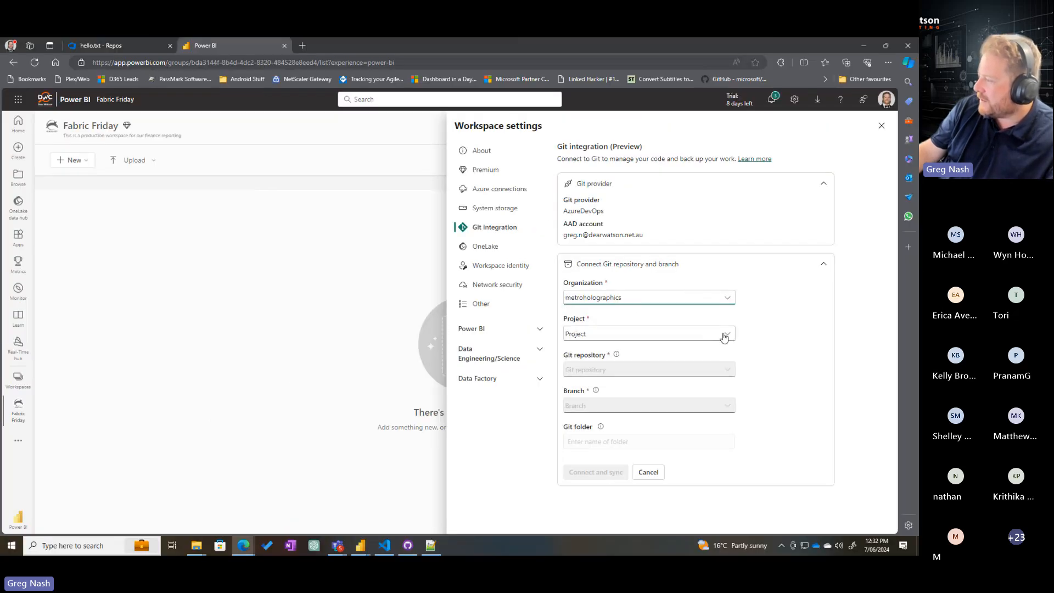
{"action": "left_click", "coordinate": [724, 335]}
{"action": "scroll", "coordinate": [662, 405], "scroll_direction": "down", "scroll_amount": 5}
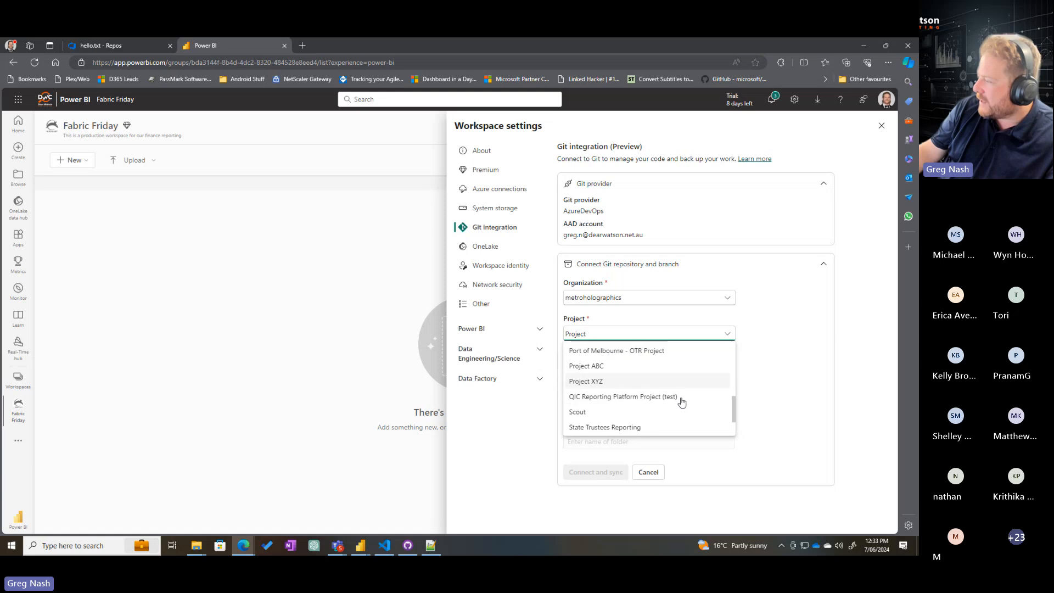
{"action": "scroll", "coordinate": [662, 405], "scroll_direction": "up", "scroll_amount": 2}
{"action": "scroll", "coordinate": [659, 404], "scroll_direction": "down", "scroll_amount": 3}
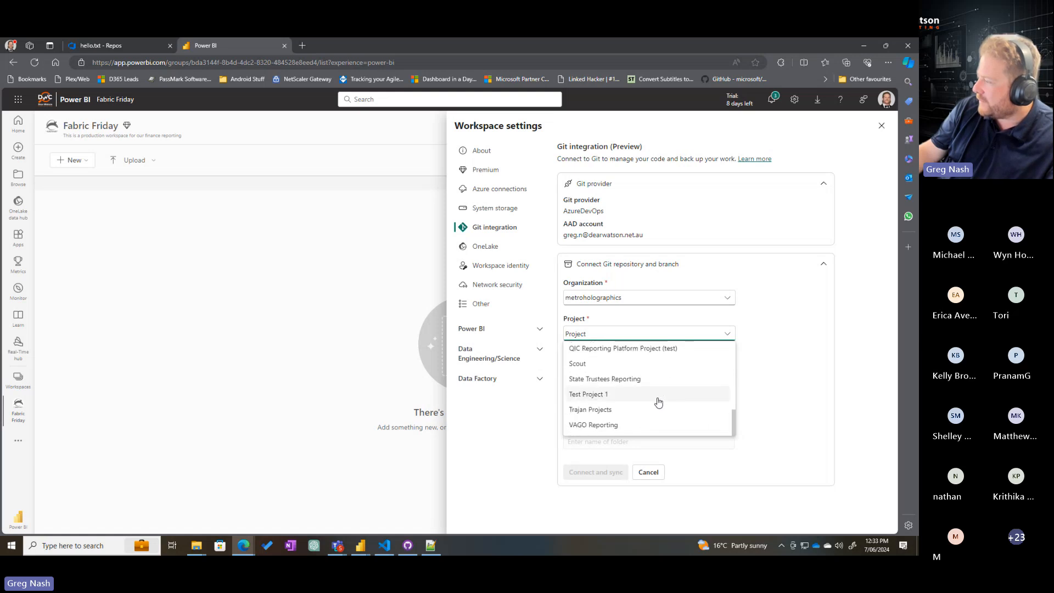
{"action": "scroll", "coordinate": [657, 404], "scroll_direction": "up", "scroll_amount": 6}
{"action": "scroll", "coordinate": [651, 406], "scroll_direction": "down", "scroll_amount": 2}
{"action": "left_click", "coordinate": [598, 386]}
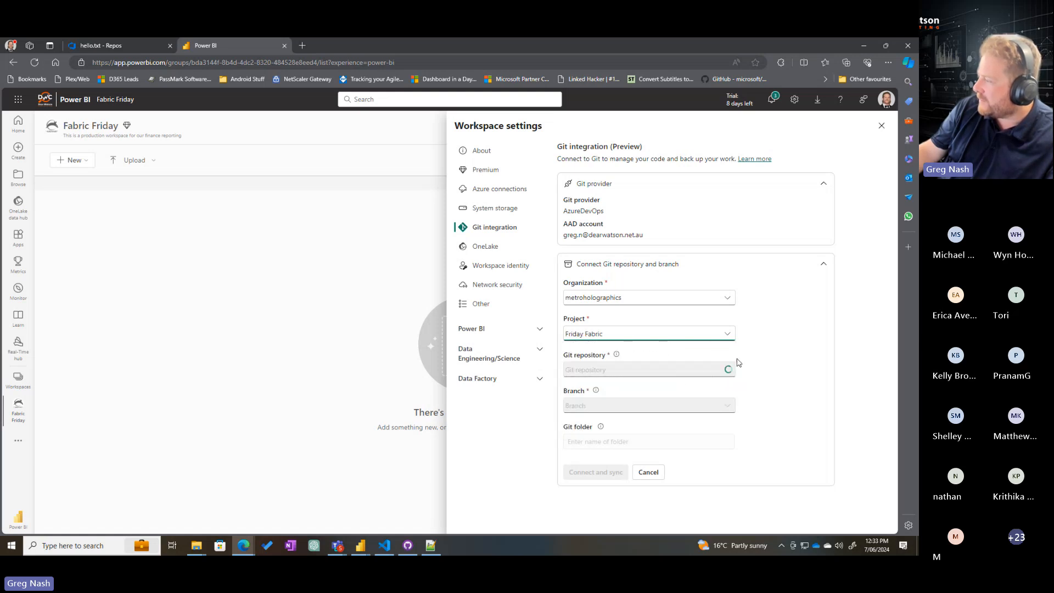
Choose the Friday Fabric Git repository and the main branch for the workspace connection
{"action": "left_click", "coordinate": [725, 372]}
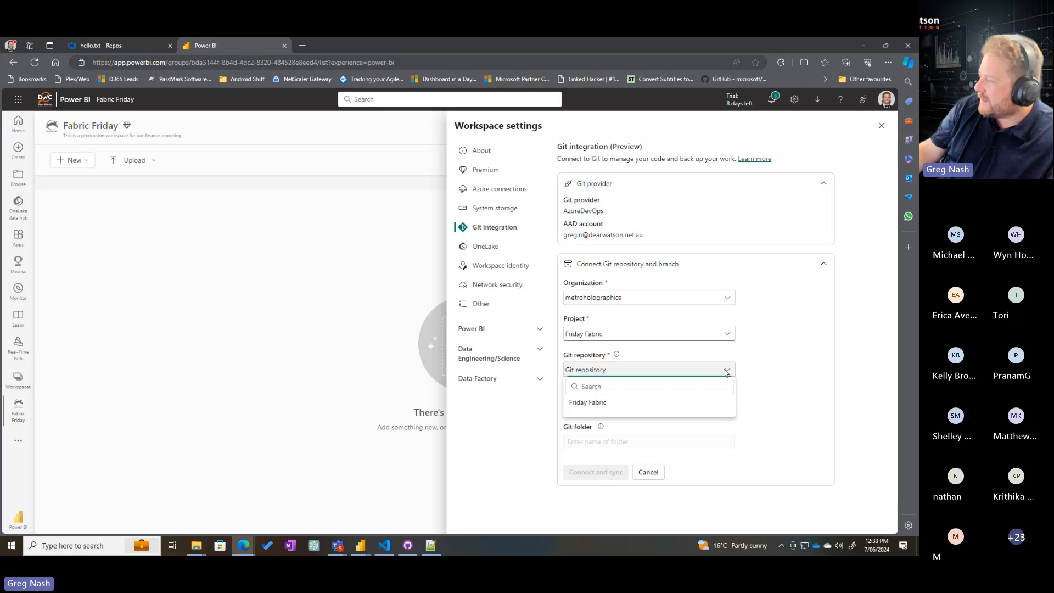
{"action": "left_click", "coordinate": [587, 404]}
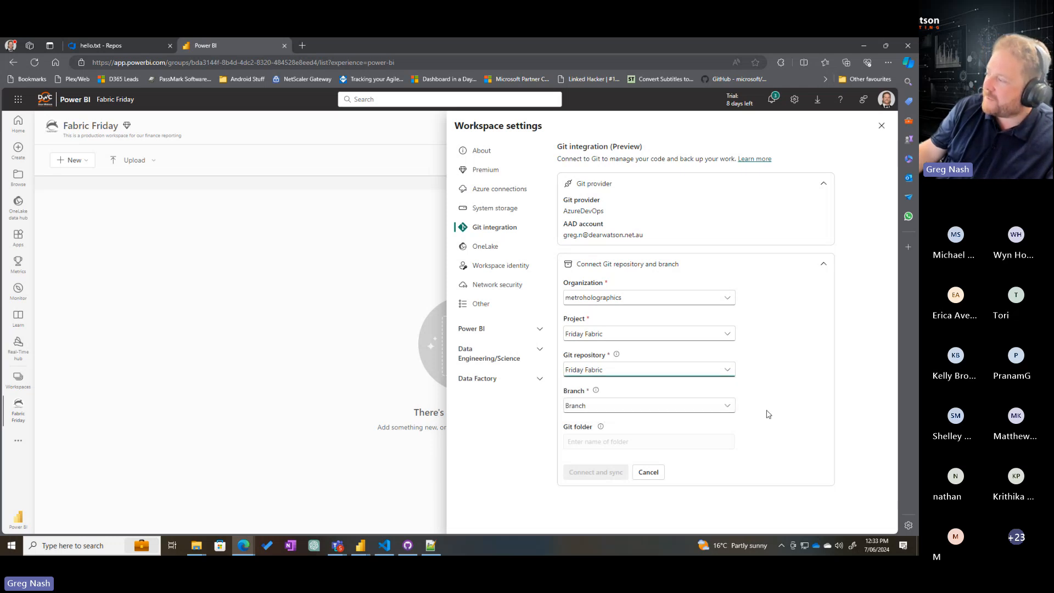
{"action": "left_click", "coordinate": [724, 408]}
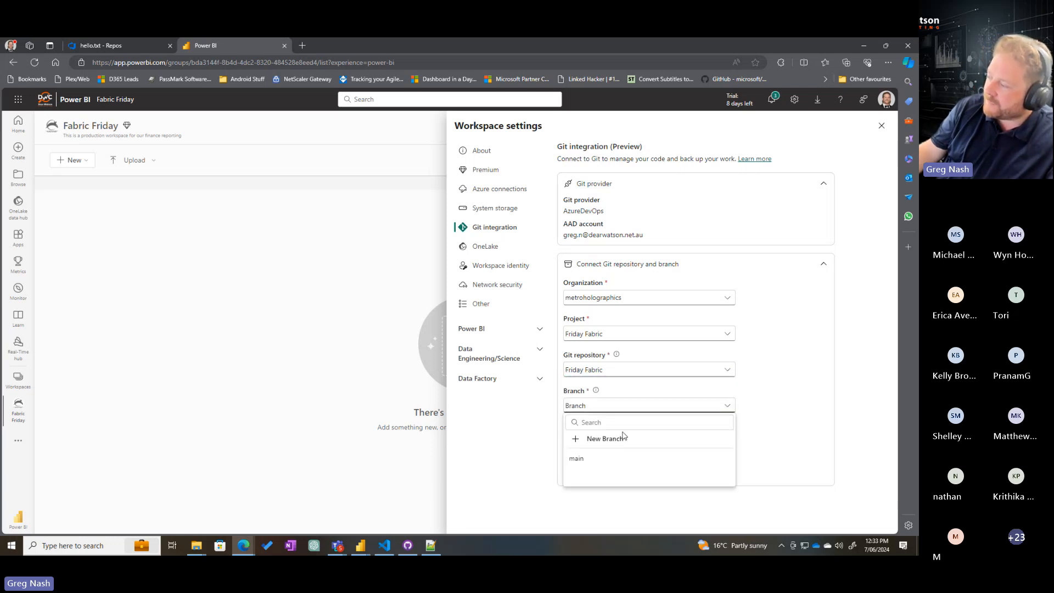
{"action": "left_click", "coordinate": [593, 463]}
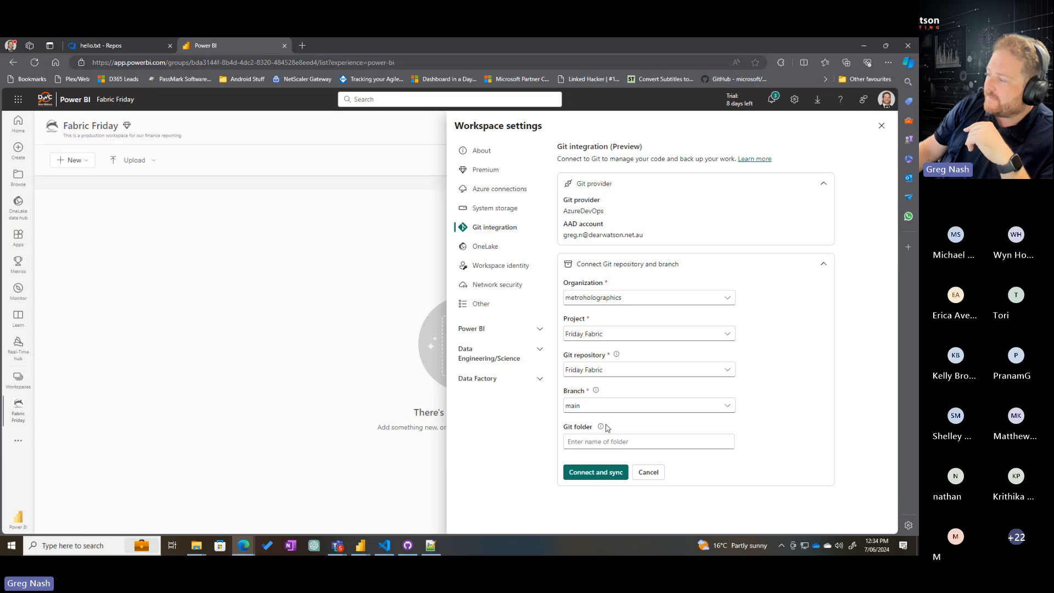
Connect the Fabric Friday workspace to the chosen repository branch and sync its content
{"action": "left_click", "coordinate": [599, 474]}
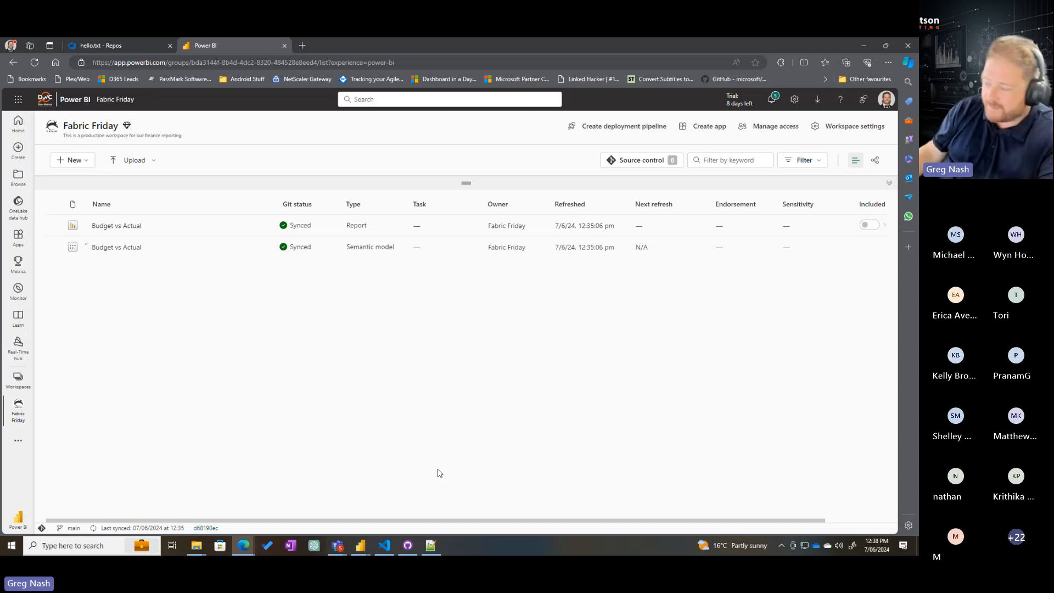
{"action": "mouse_move", "coordinate": [358, 546]}
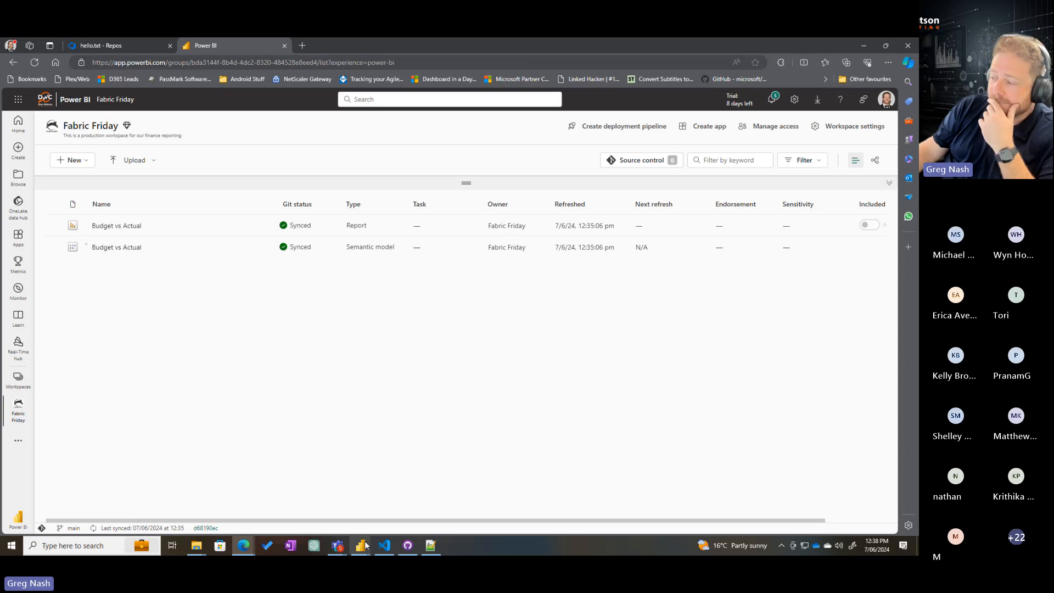
{"action": "left_click", "coordinate": [411, 483]}
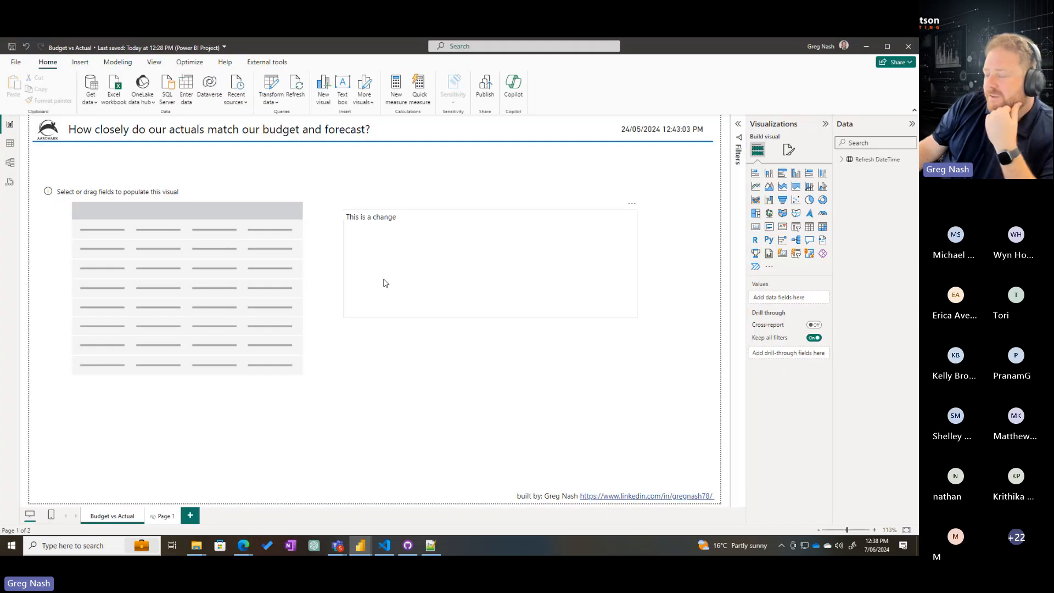
{"action": "left_click", "coordinate": [516, 294]}
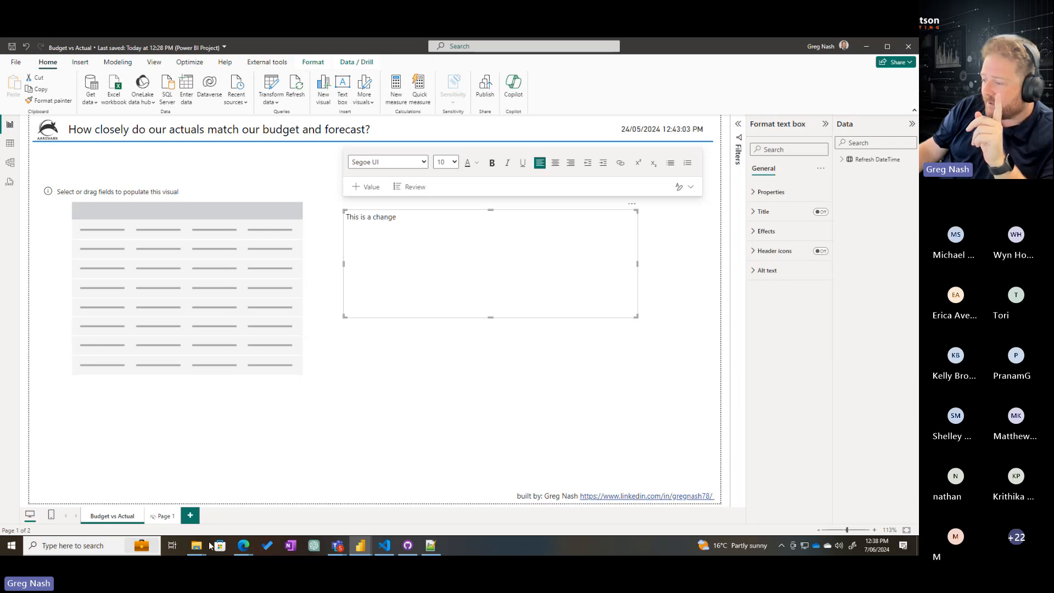
{"action": "mouse_move", "coordinate": [247, 547]}
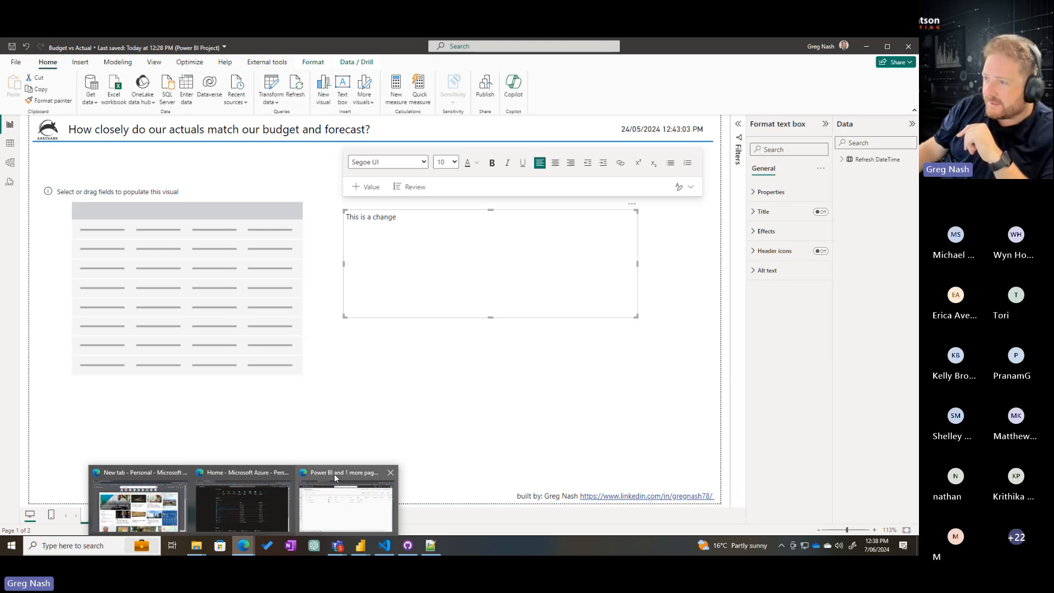
{"action": "left_click", "coordinate": [334, 474]}
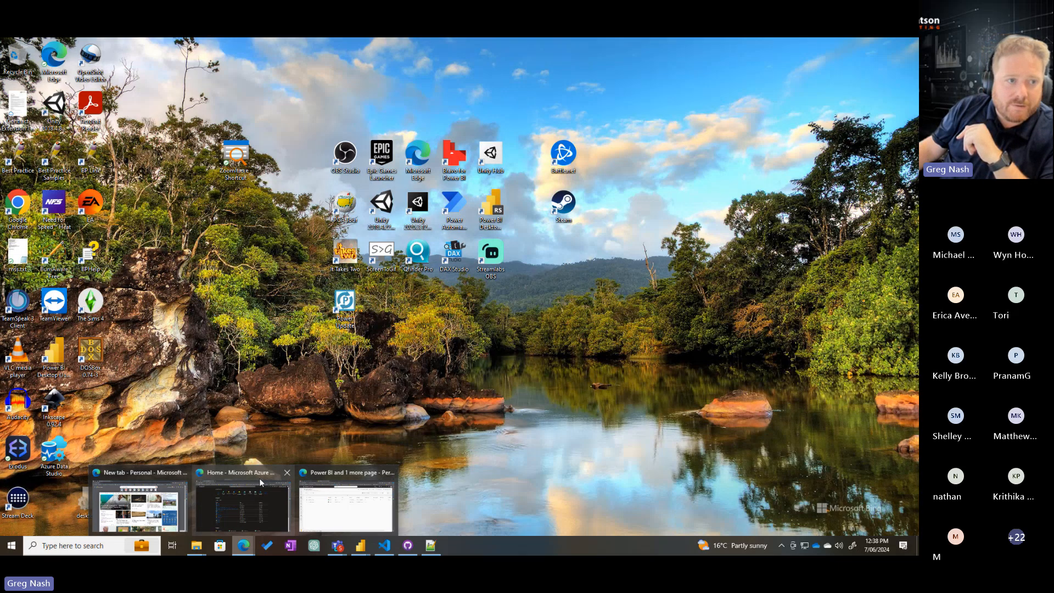
{"action": "left_click", "coordinate": [259, 479]}
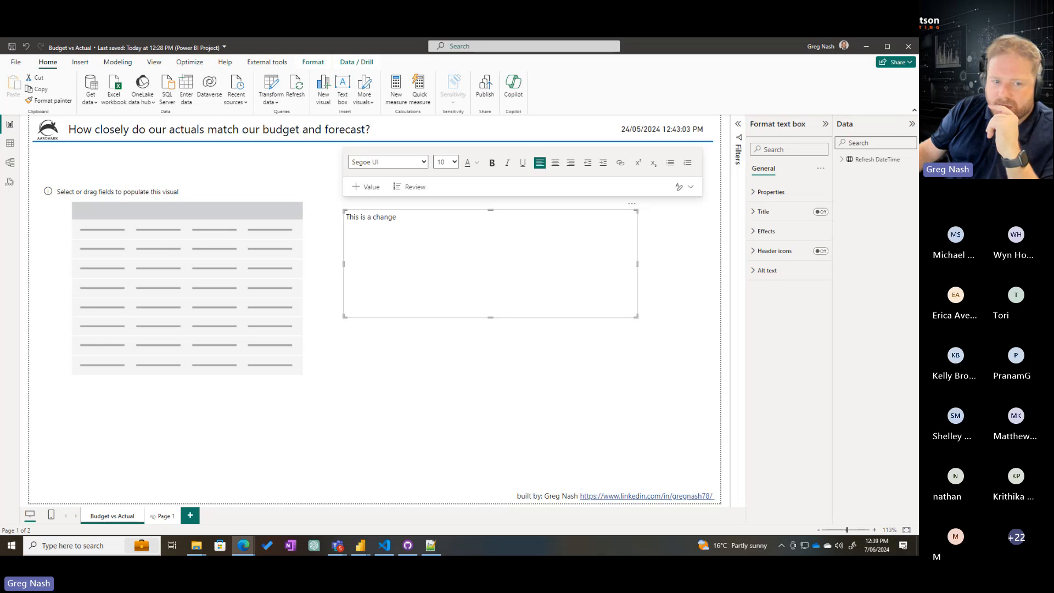
{"action": "key", "text": "alt+Tab"}
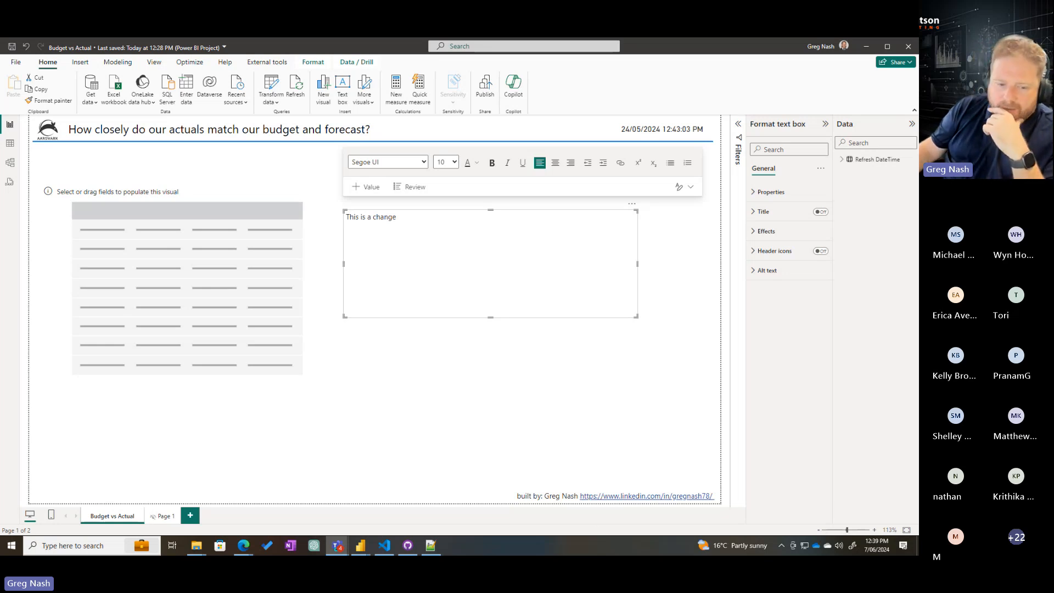
Switch to GitHub Desktop and make FinancialModelling the current repository
{"action": "left_click", "coordinate": [407, 547]}
{"action": "left_click", "coordinate": [77, 72]}
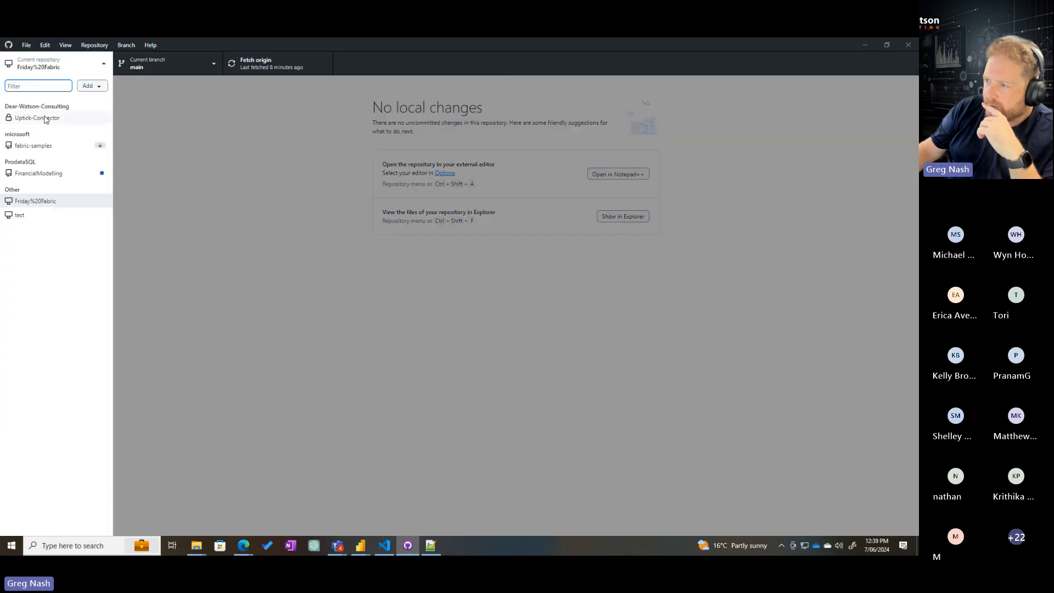
{"action": "left_click", "coordinate": [32, 175]}
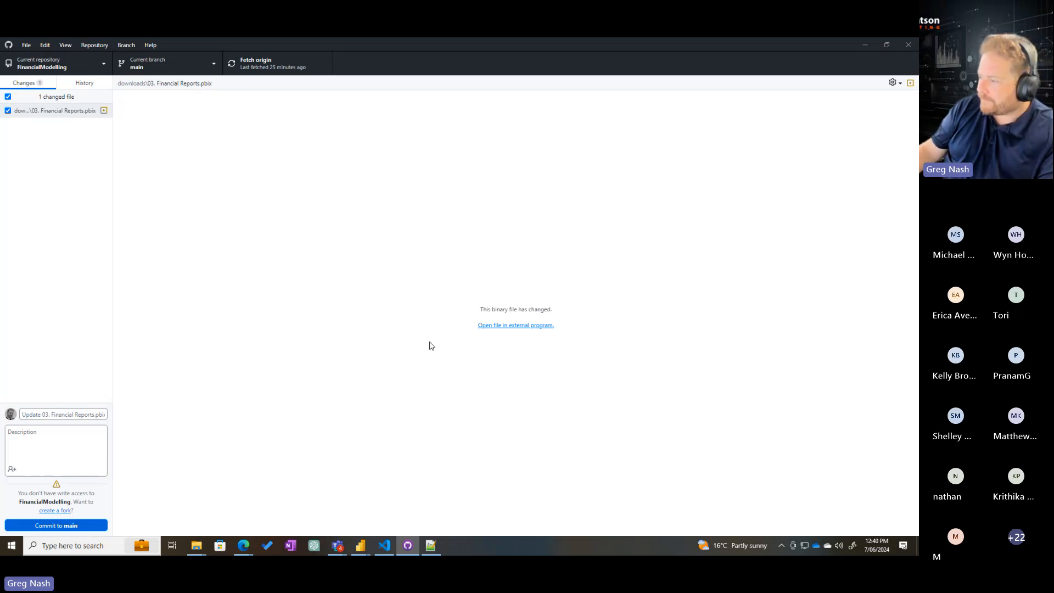
Switch to the Budget vs Actual report in Power BI Desktop and delete the empty table visual and the "This is a change" text box
{"action": "mouse_move", "coordinate": [357, 550]}
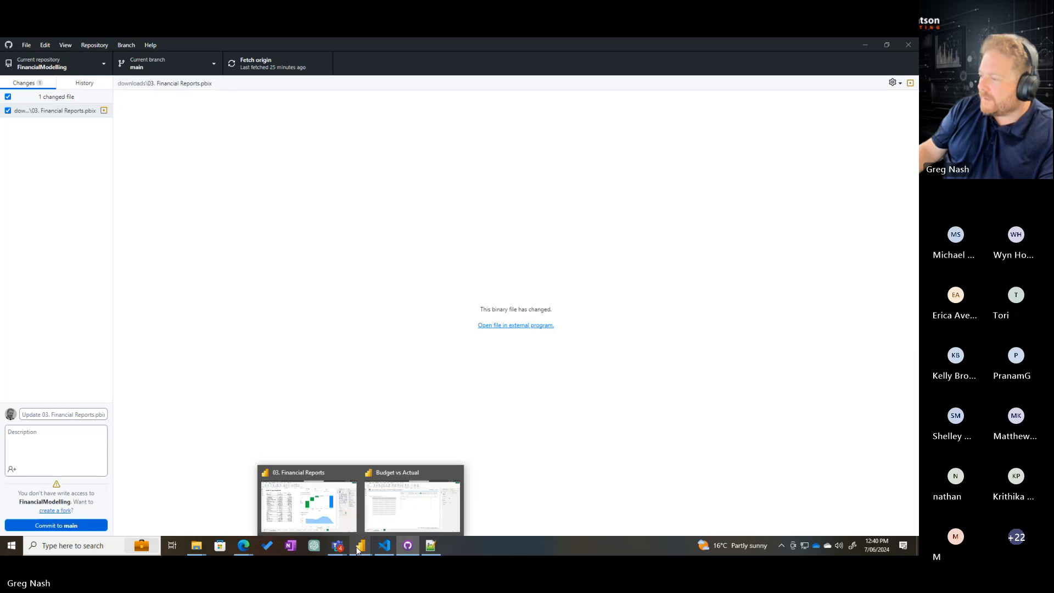
{"action": "left_click", "coordinate": [409, 504]}
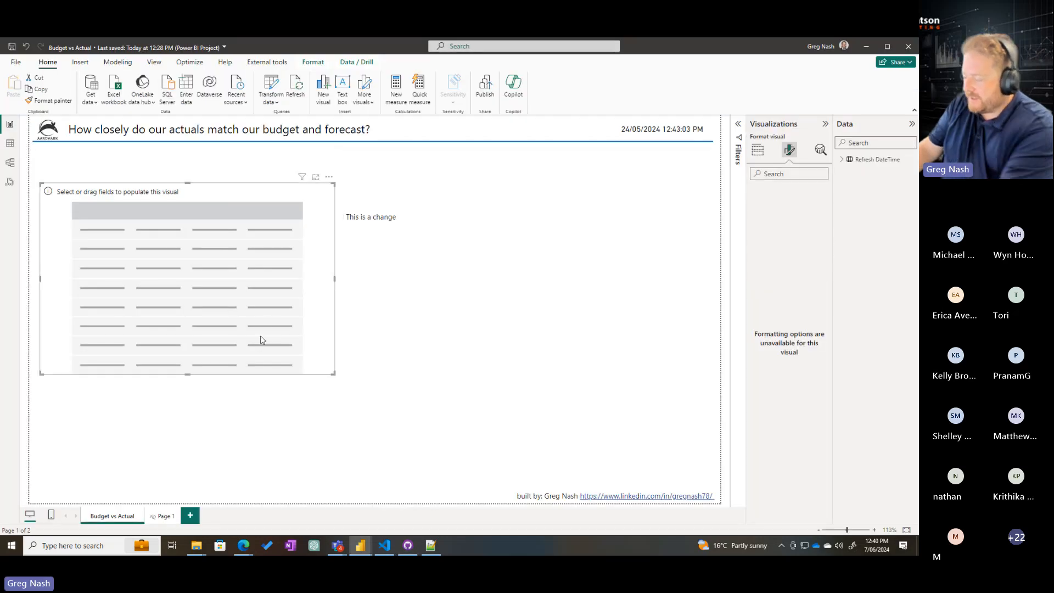
{"action": "key", "text": "Delete"}
{"action": "left_click", "coordinate": [517, 261]}
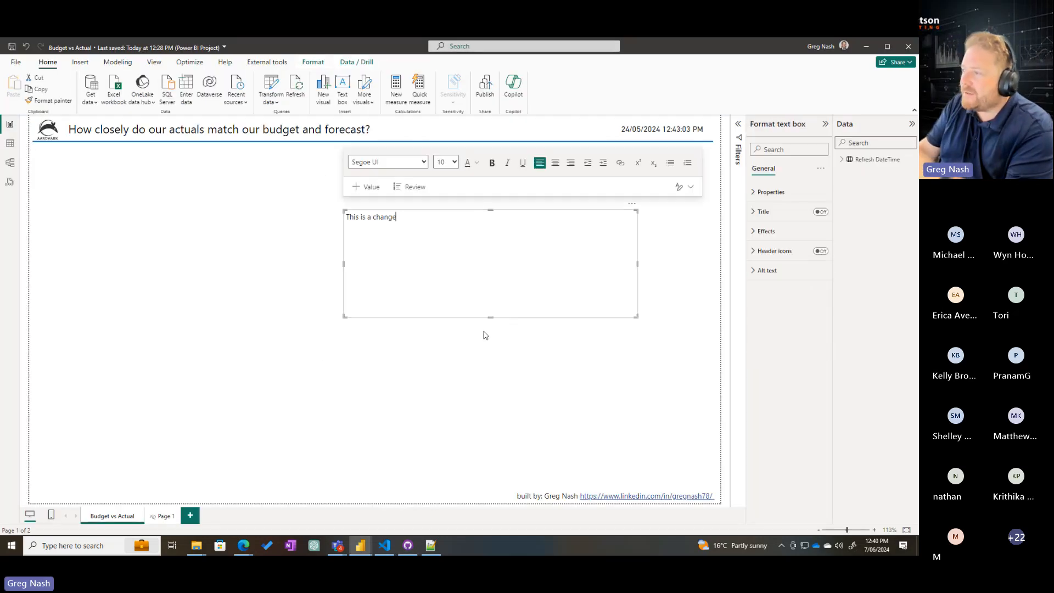
{"action": "left_click", "coordinate": [552, 322]}
{"action": "left_click", "coordinate": [540, 300]}
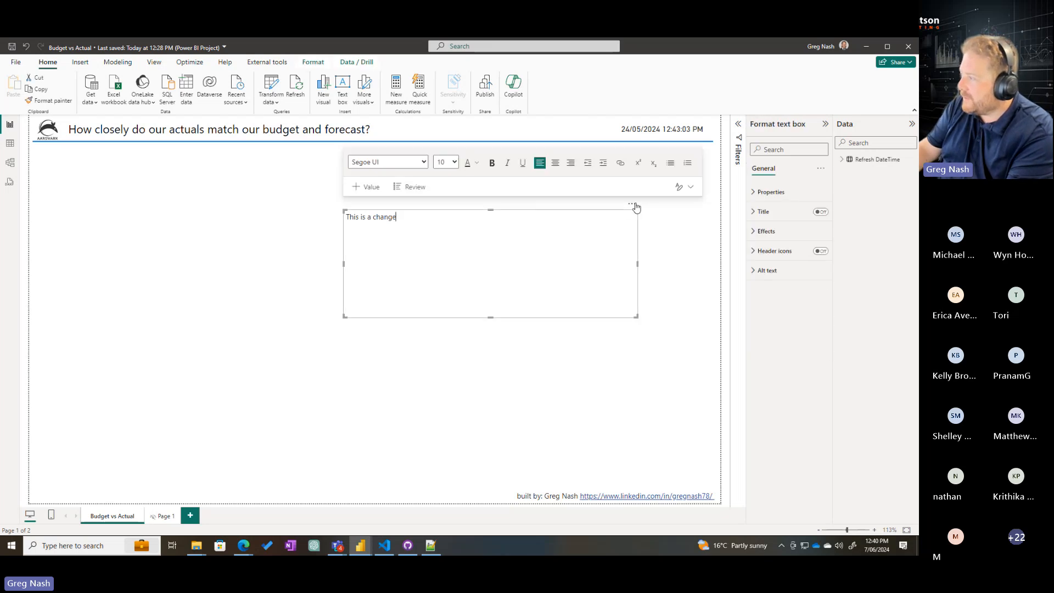
{"action": "left_click", "coordinate": [632, 204]}
{"action": "left_click", "coordinate": [652, 214]}
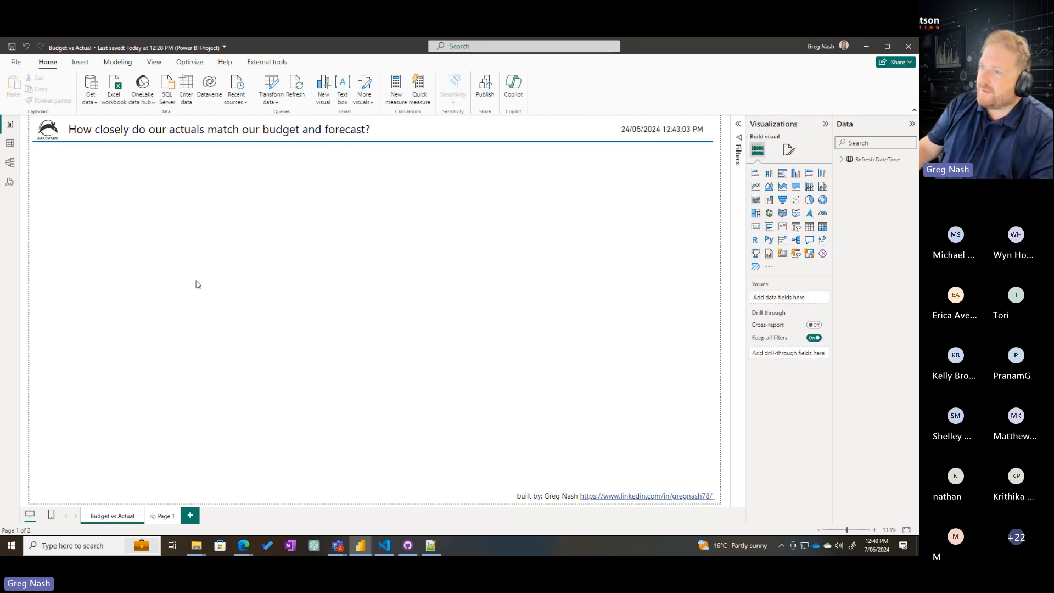
Switch to File Explorer and examine the source data files in FinancialModelling's downloads\Files folder, previewing Transactions_Basic.csv
{"action": "left_click", "coordinate": [16, 62]}
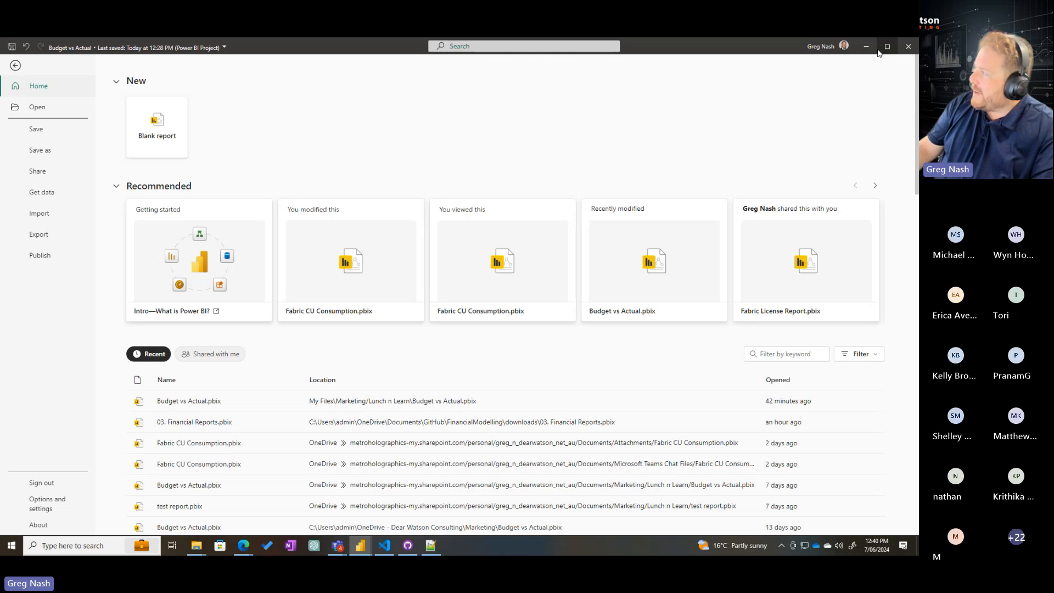
{"action": "left_click", "coordinate": [867, 48]}
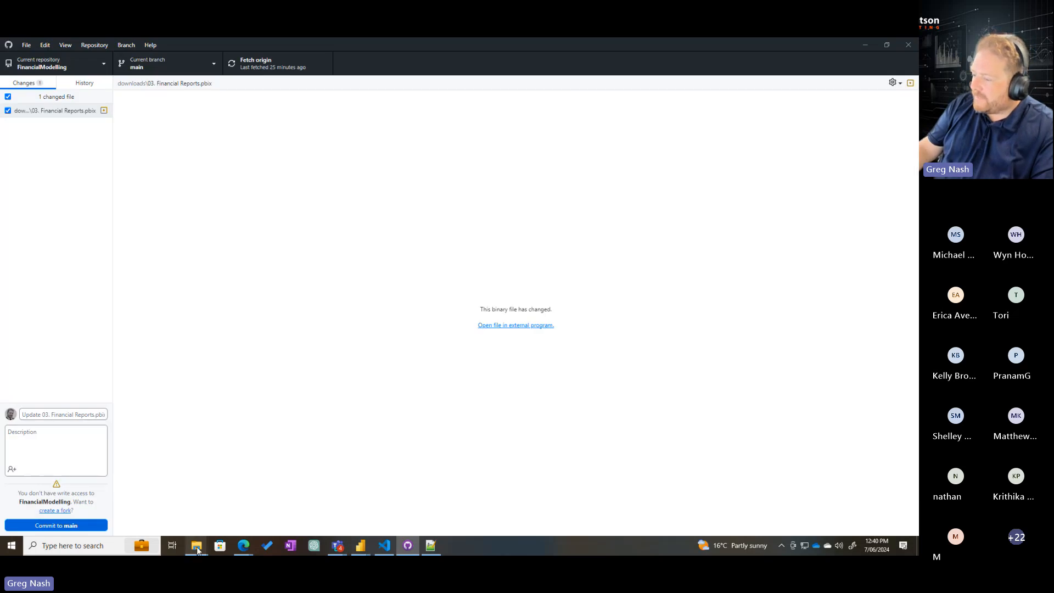
{"action": "left_click", "coordinate": [226, 470]}
{"action": "left_click", "coordinate": [437, 356]}
{"action": "left_click_drag", "start_coordinate": [506, 139], "coordinate": [395, 133]}
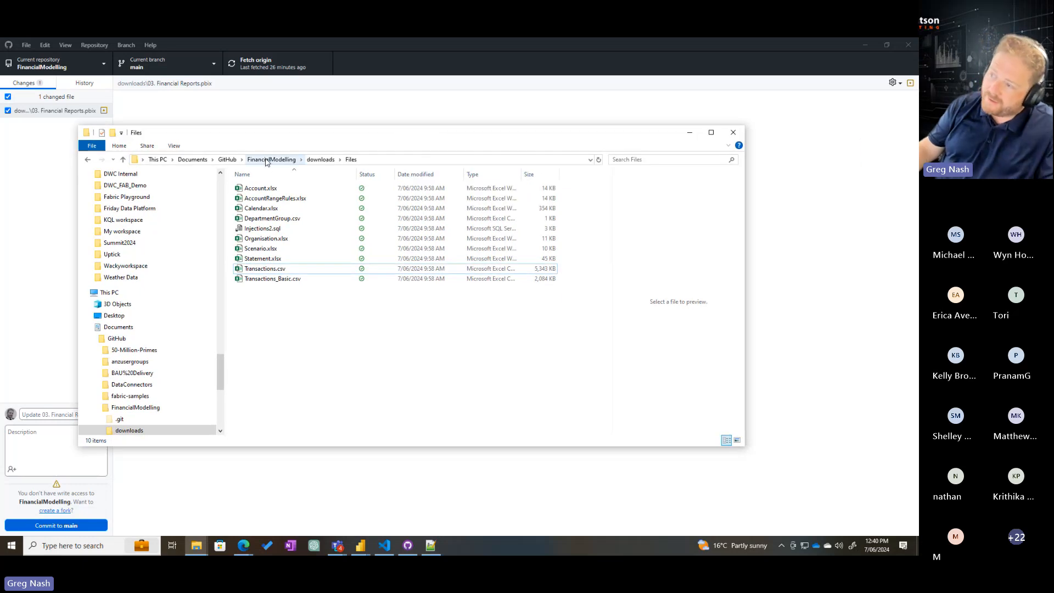
{"action": "left_click_drag", "start_coordinate": [314, 339], "coordinate": [257, 190]}
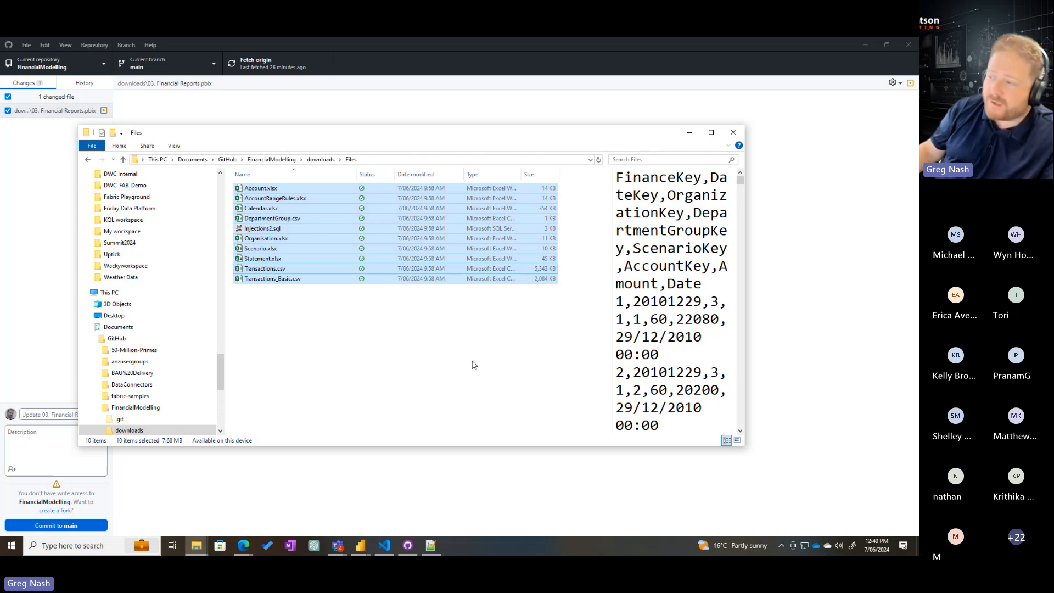
{"action": "left_click", "coordinate": [394, 382]}
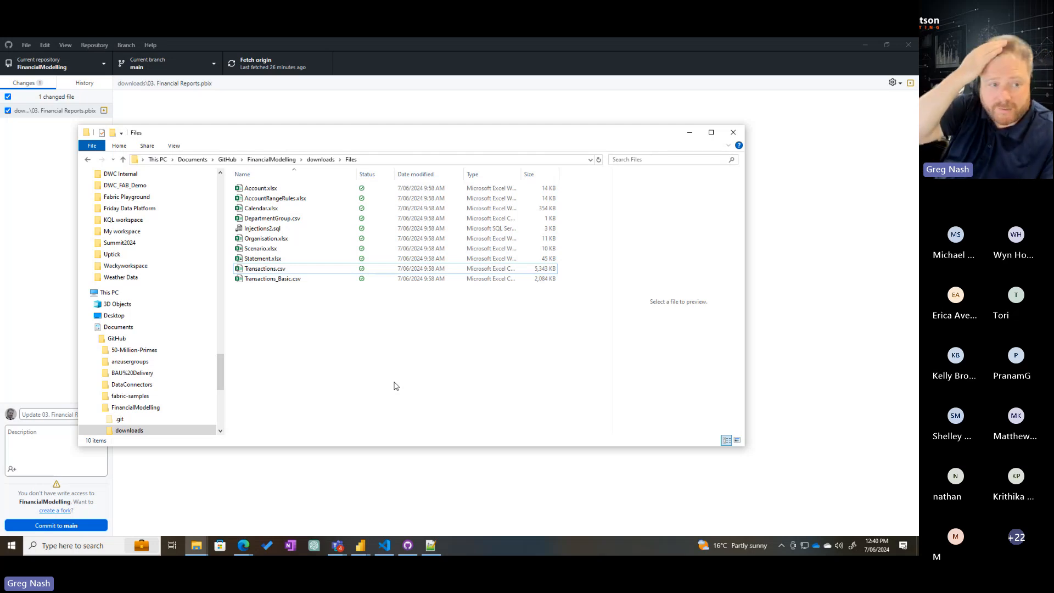
{"action": "left_click", "coordinate": [285, 279]}
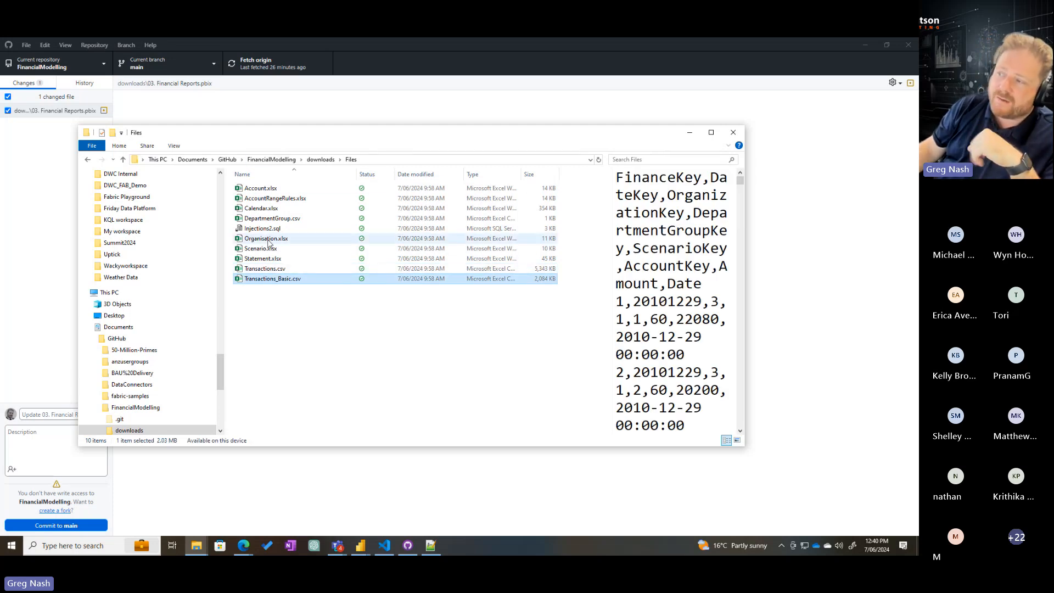
{"action": "left_click", "coordinate": [355, 332]}
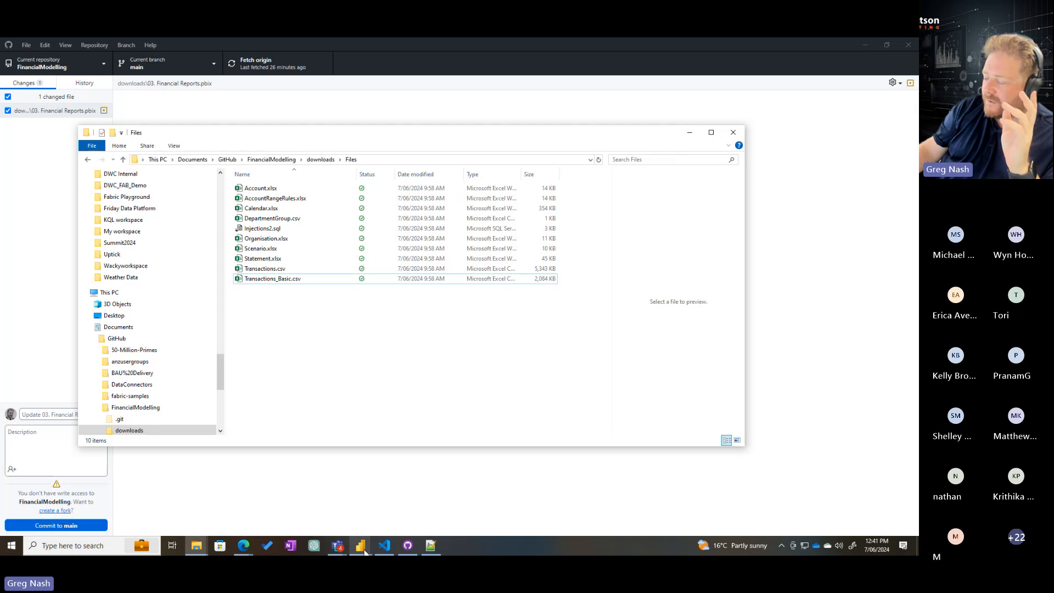
Switch back to the Budget vs Actual project in Power BI Desktop and return to its report canvas
{"action": "mouse_move", "coordinate": [364, 552]}
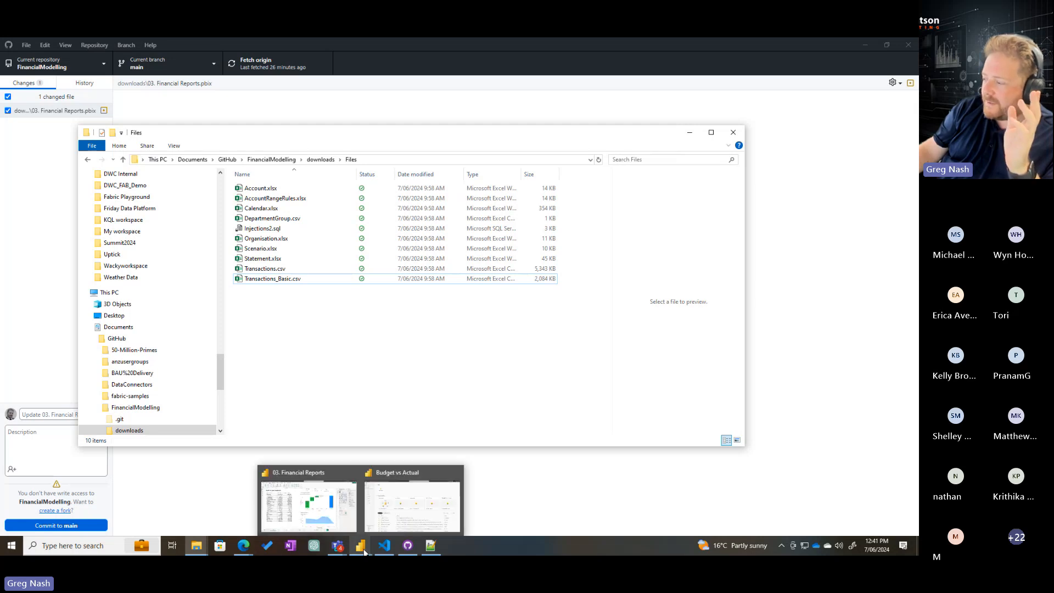
{"action": "left_click", "coordinate": [401, 511]}
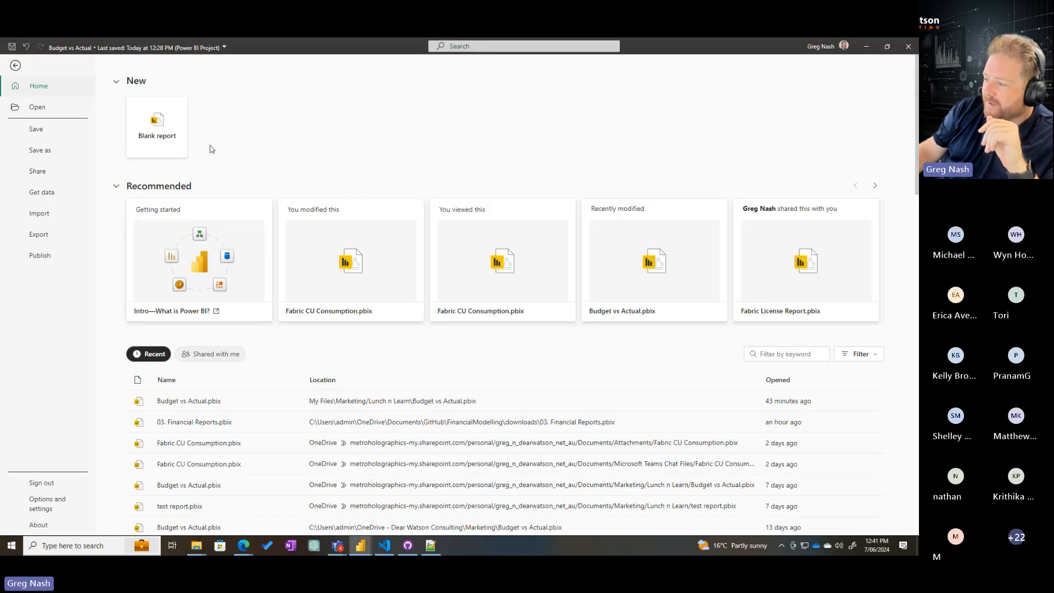
{"action": "left_click", "coordinate": [15, 66]}
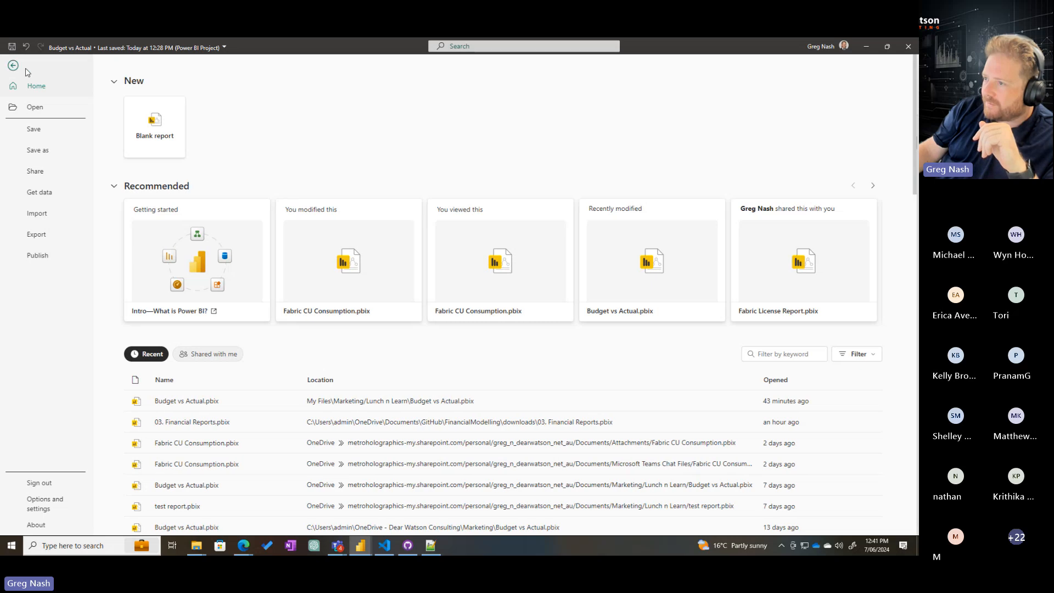
{"action": "left_click", "coordinate": [92, 87]}
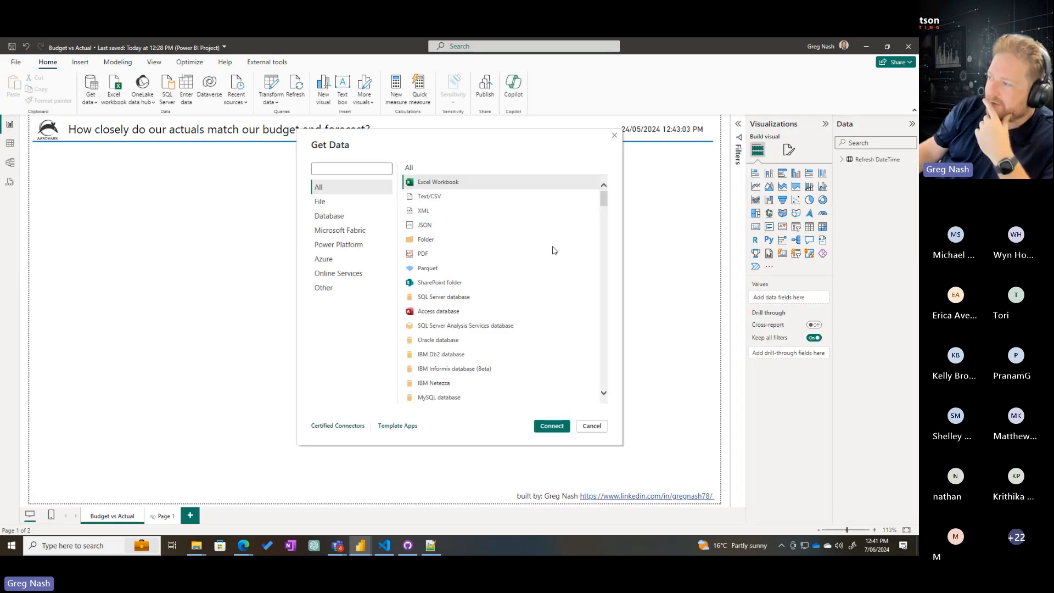
{"action": "left_click", "coordinate": [539, 429]}
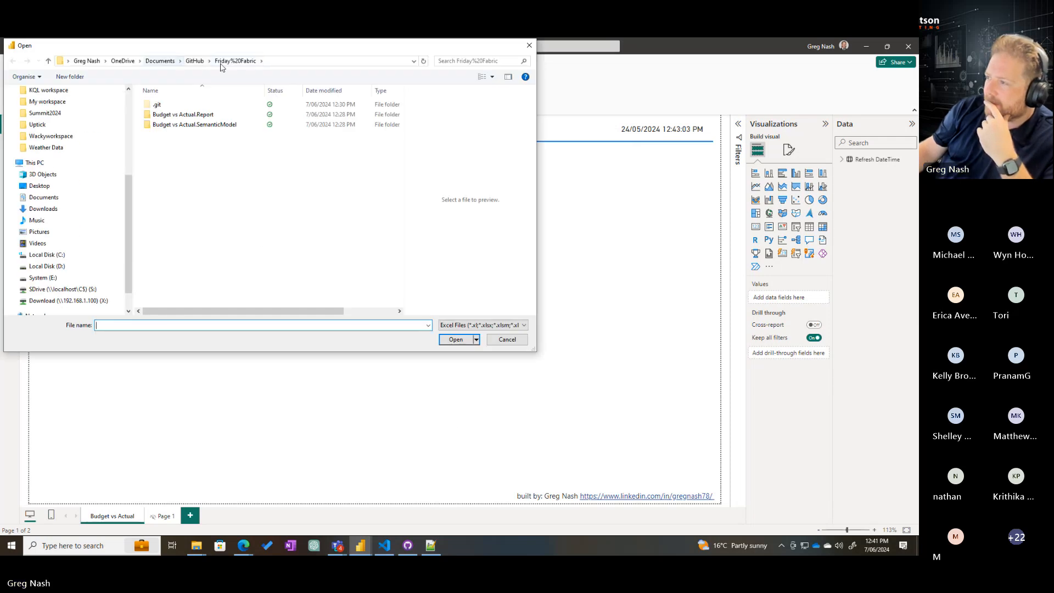
{"action": "left_click", "coordinate": [203, 61]}
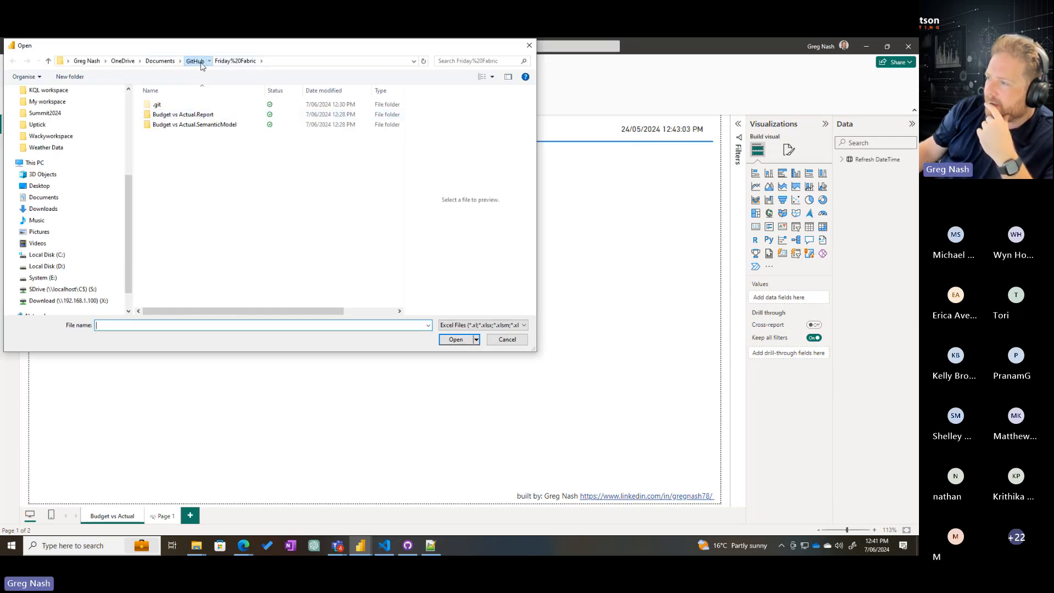
{"action": "double_click", "coordinate": [171, 159]}
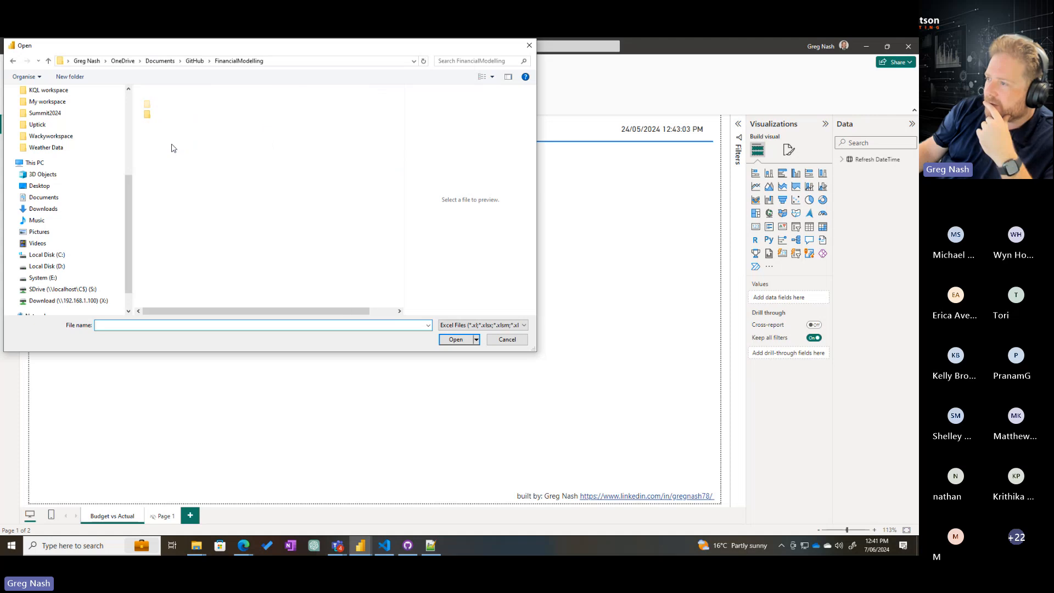
{"action": "double_click", "coordinate": [170, 114]}
{"action": "double_click", "coordinate": [168, 115]}
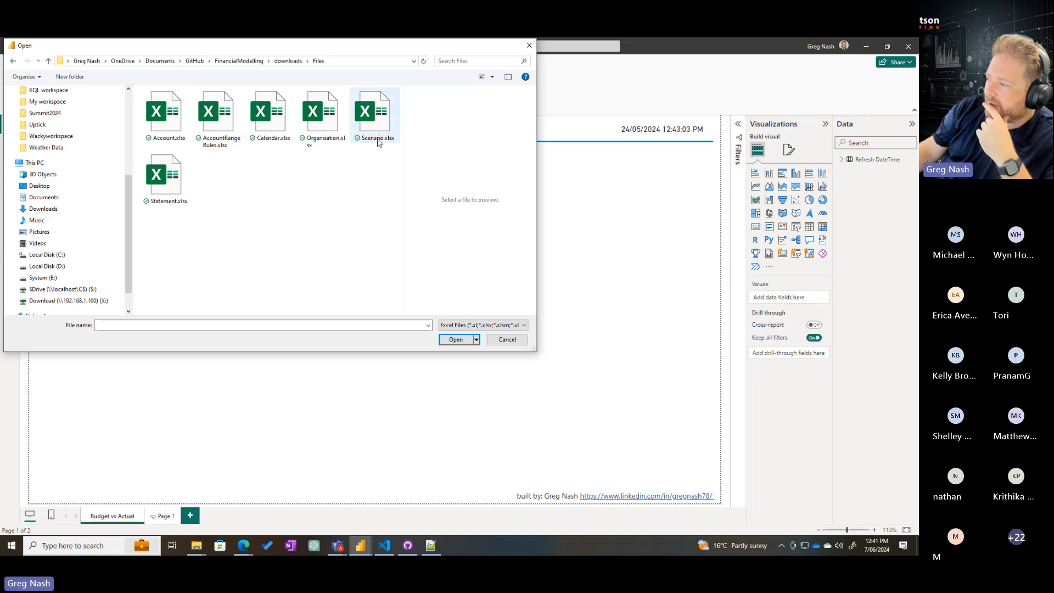
{"action": "left_click", "coordinate": [429, 326]}
{"action": "left_click", "coordinate": [237, 186]}
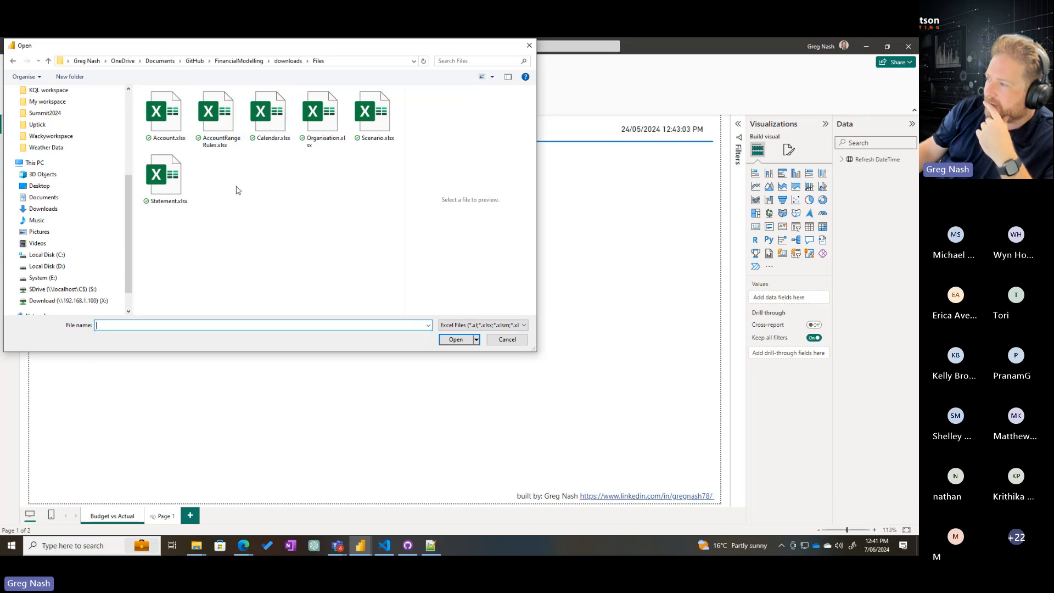
{"action": "left_click", "coordinate": [506, 340]}
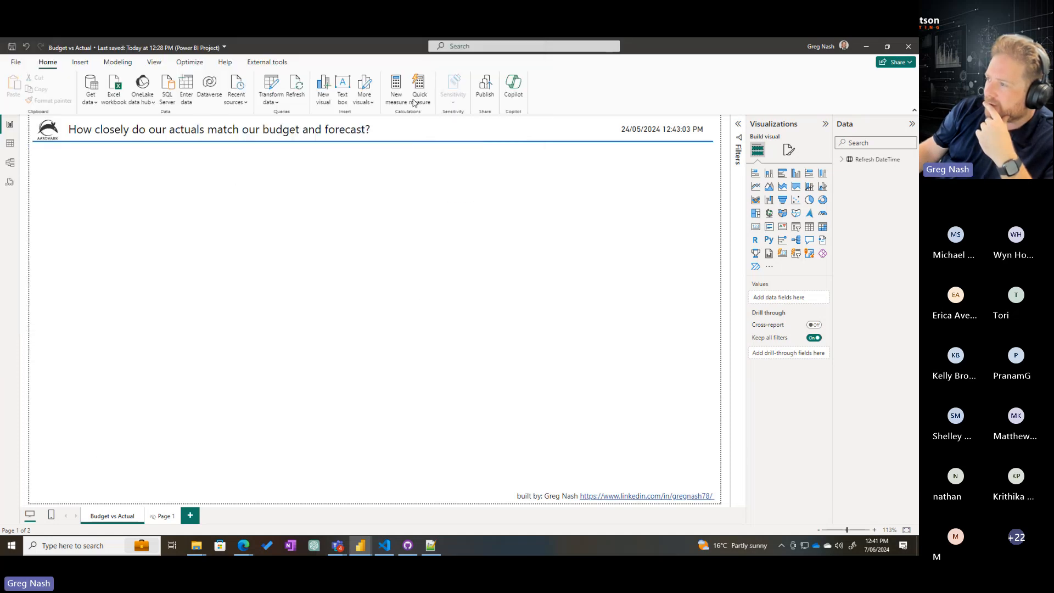
Connect to Transactions.csv in the GitHub\FinancialModelling\downloads\Files folder as a new text/CSV data source
{"action": "left_click", "coordinate": [95, 94]}
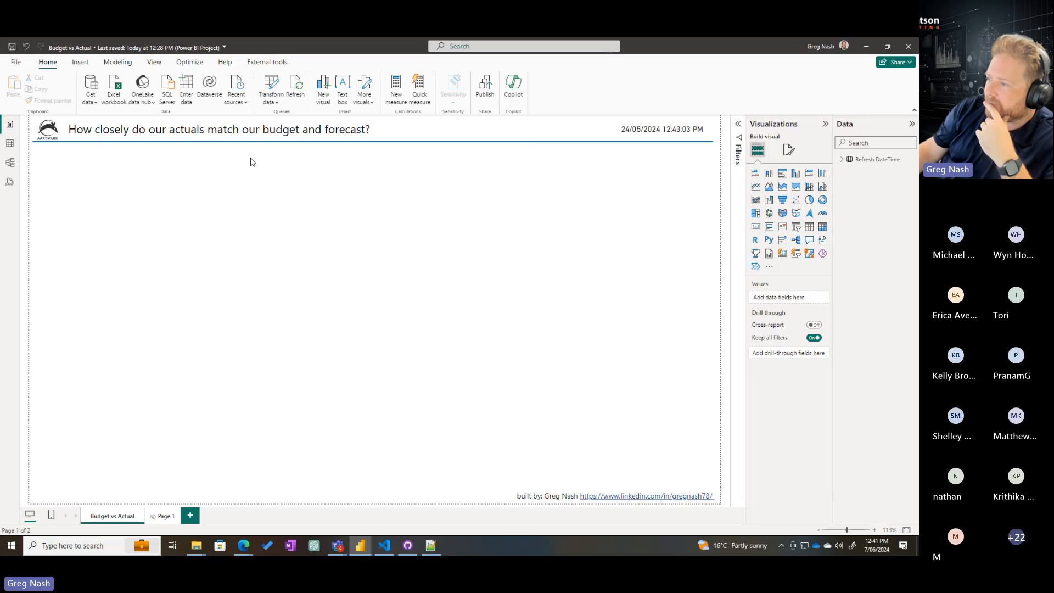
{"action": "left_click", "coordinate": [427, 202]}
{"action": "left_click", "coordinate": [552, 426]}
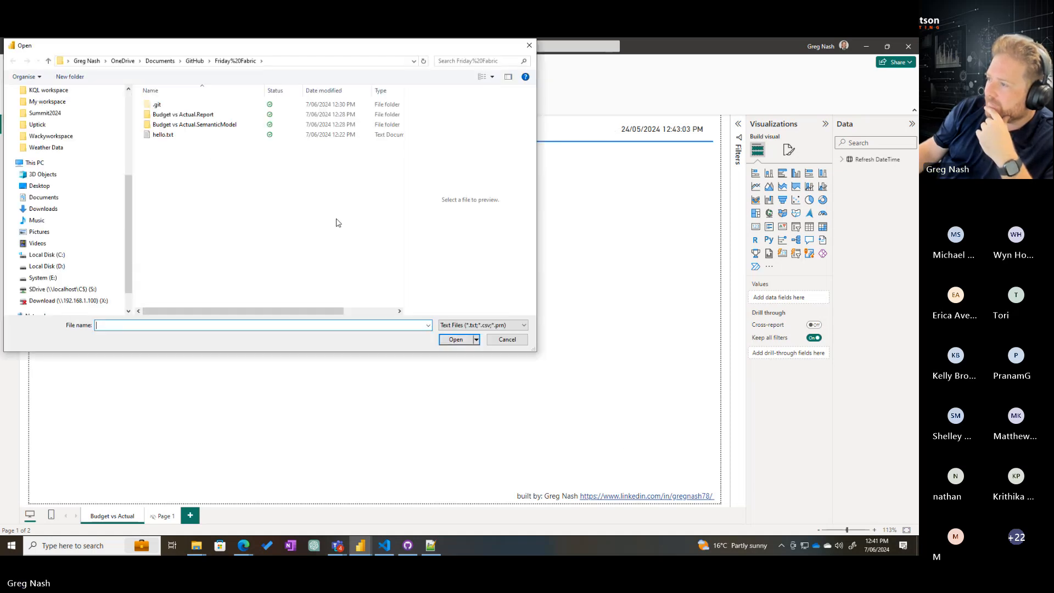
{"action": "left_click", "coordinate": [194, 61]}
{"action": "double_click", "coordinate": [176, 155]}
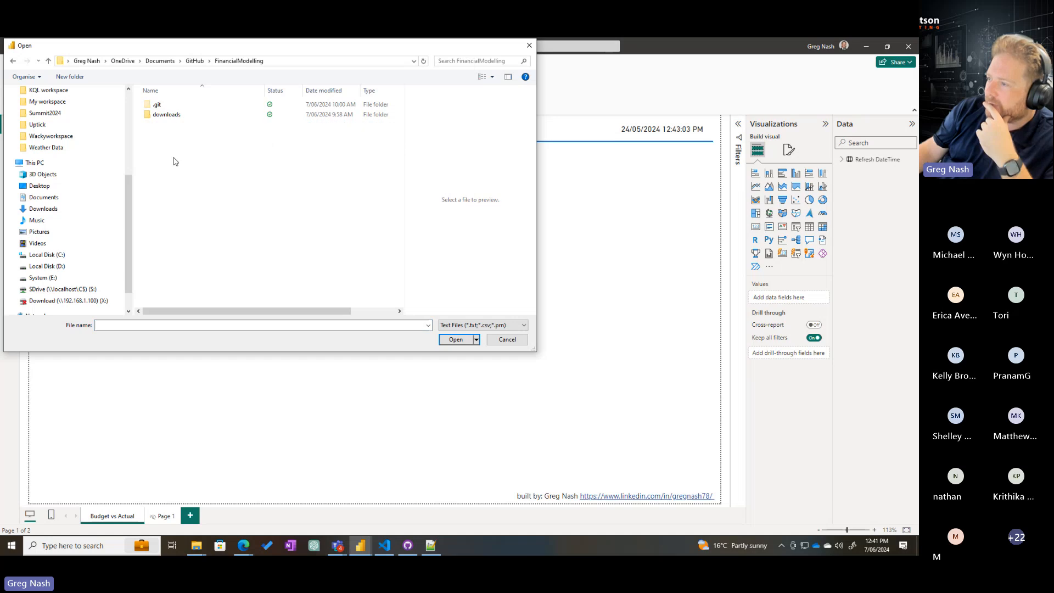
{"action": "double_click", "coordinate": [170, 116]}
{"action": "double_click", "coordinate": [160, 116]}
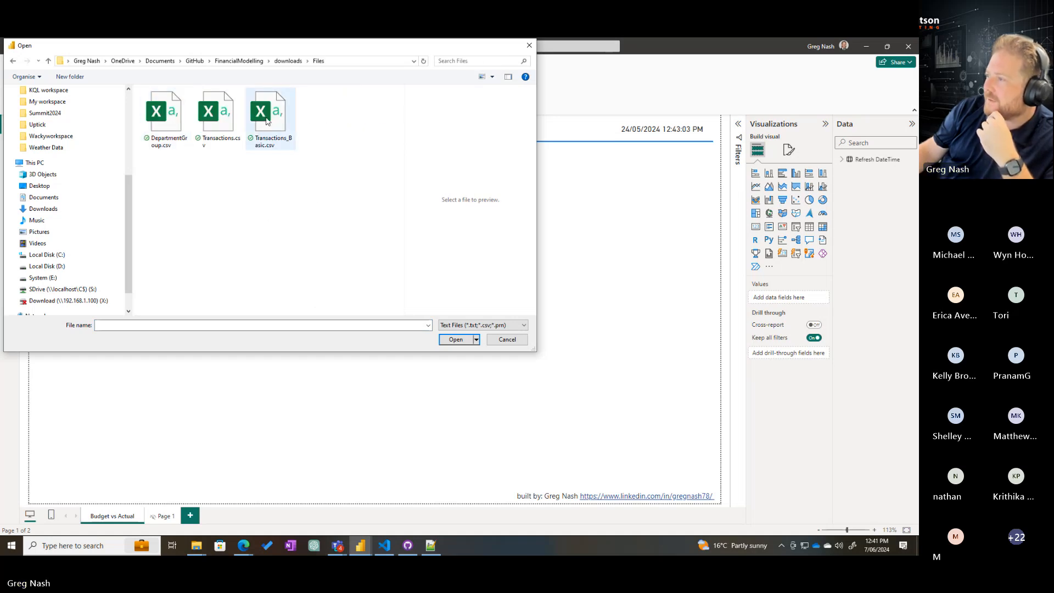
{"action": "left_click", "coordinate": [226, 118]}
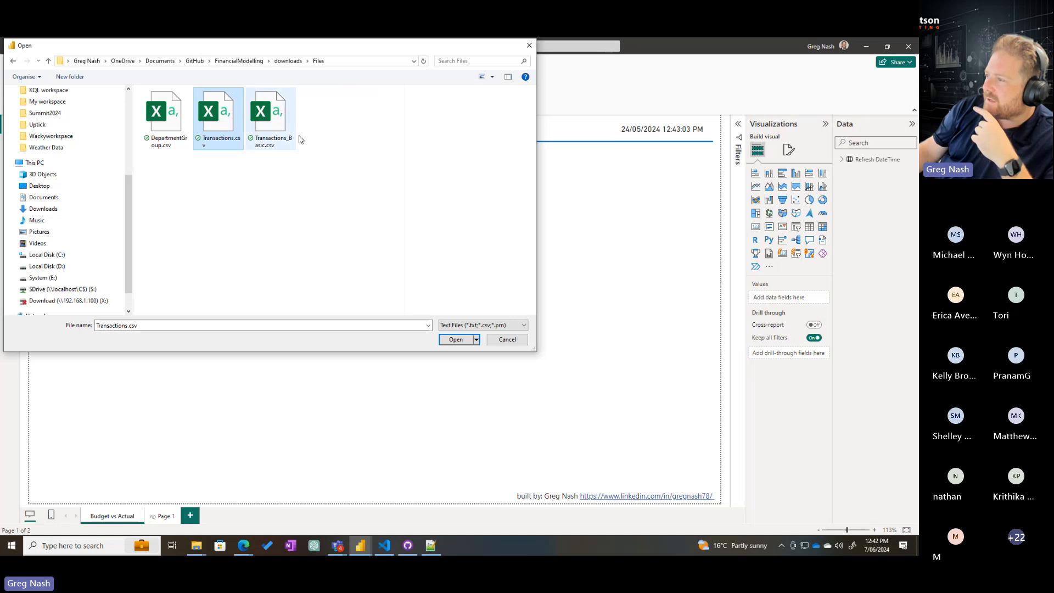
{"action": "left_click", "coordinate": [456, 340]}
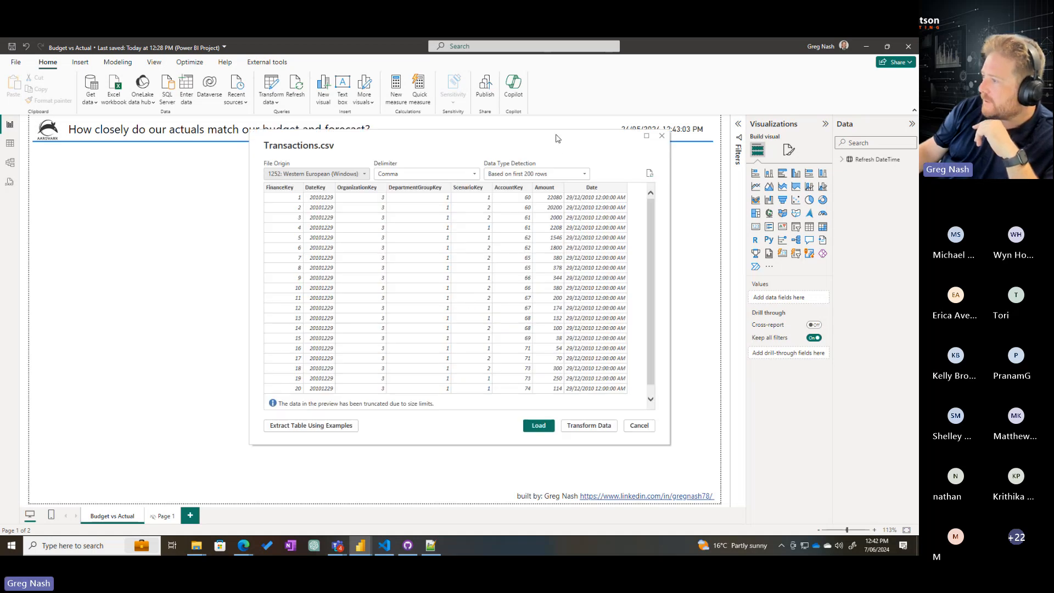
Move and enlarge the Transactions.csv preview window, and open the data in Power Query for transformation
{"action": "left_click_drag", "start_coordinate": [379, 109], "coordinate": [231, 104]}
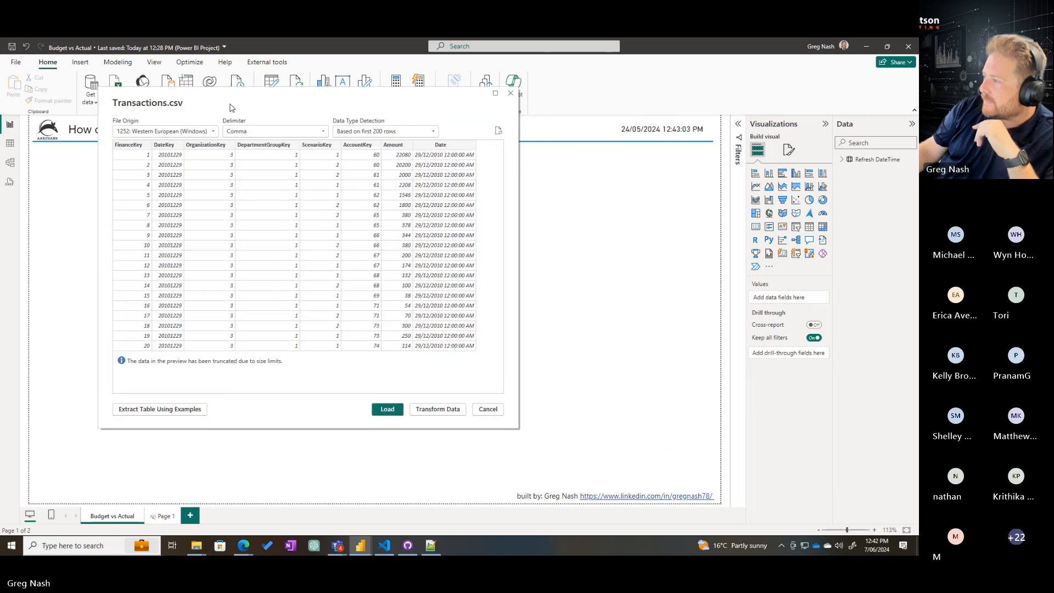
{"action": "left_click_drag", "start_coordinate": [517, 427], "coordinate": [565, 451]}
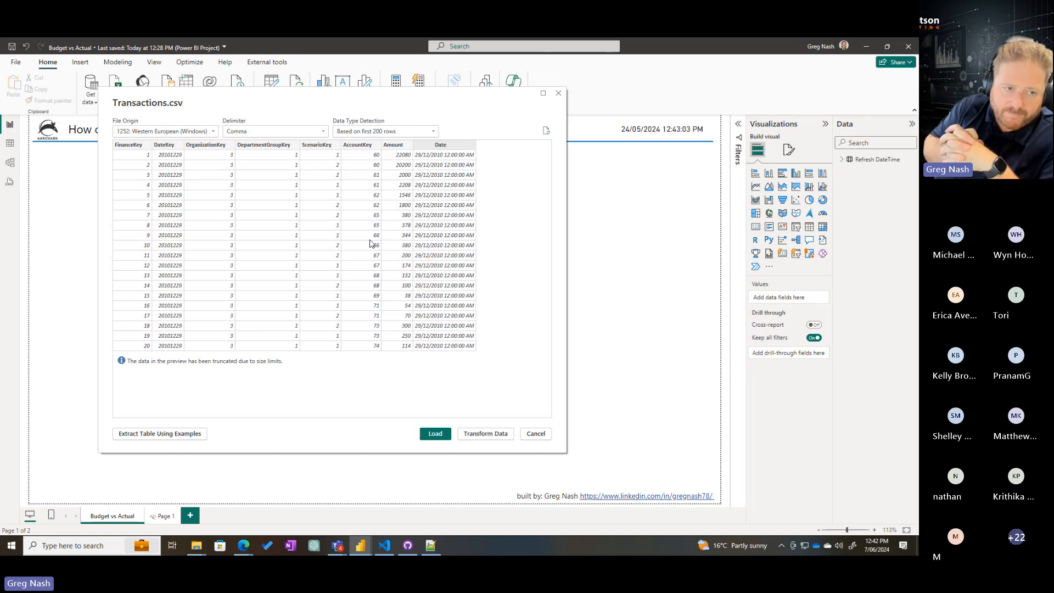
{"action": "left_click", "coordinate": [485, 434]}
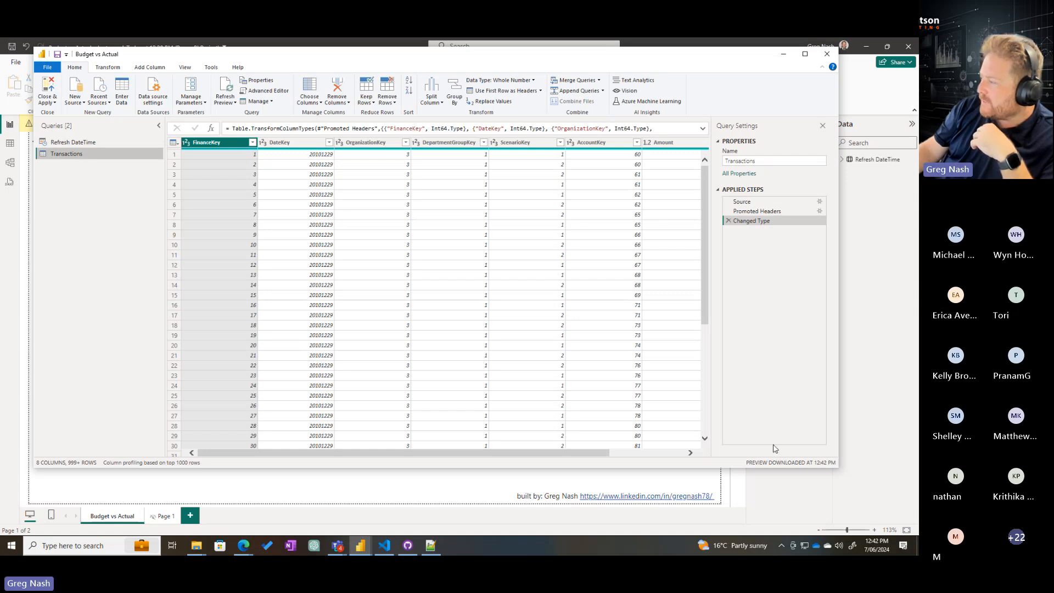
Examine the Transactions query's key columns, from DateKey and OrganizationKey through DepartmentGroupKey and ScenarioKey to AccountKey
{"action": "left_click_drag", "start_coordinate": [595, 455], "coordinate": [557, 451]}
{"action": "left_click", "coordinate": [291, 143]}
{"action": "left_click", "coordinate": [373, 142]}
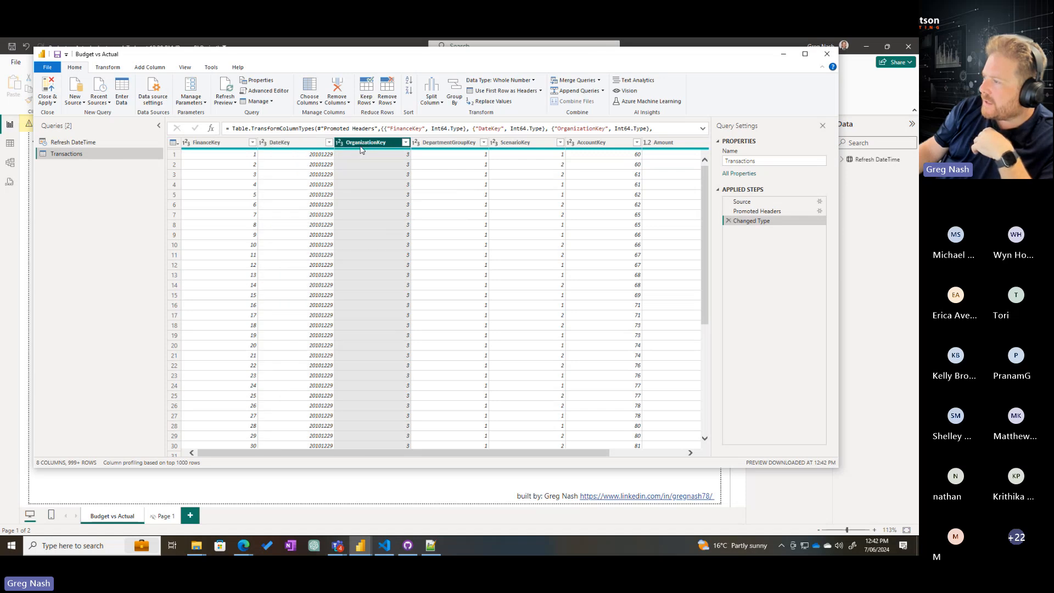
{"action": "left_click", "coordinate": [456, 143]}
{"action": "left_click", "coordinate": [530, 143]}
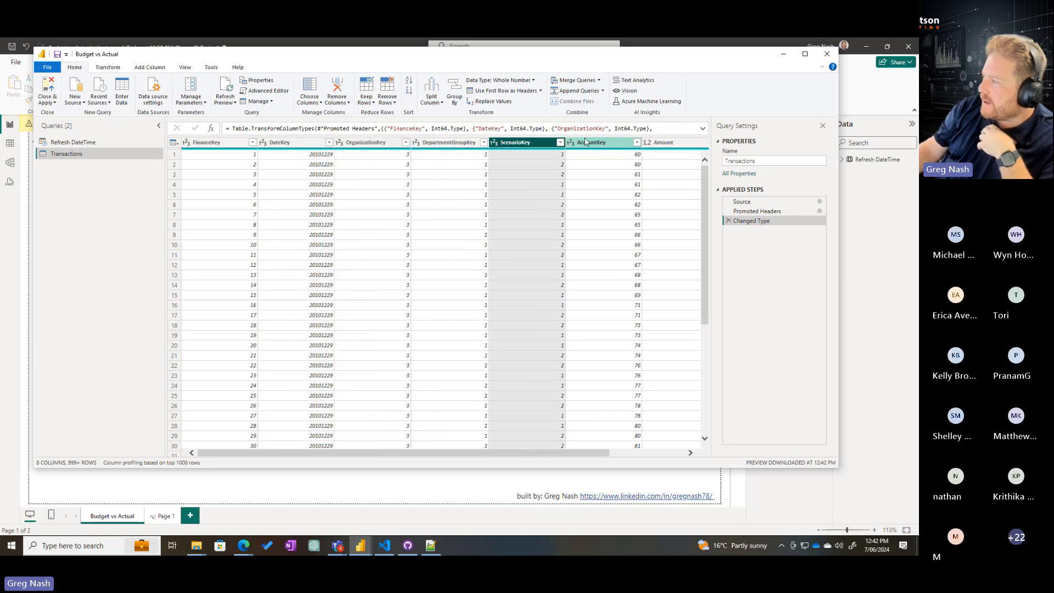
{"action": "left_click", "coordinate": [352, 143]}
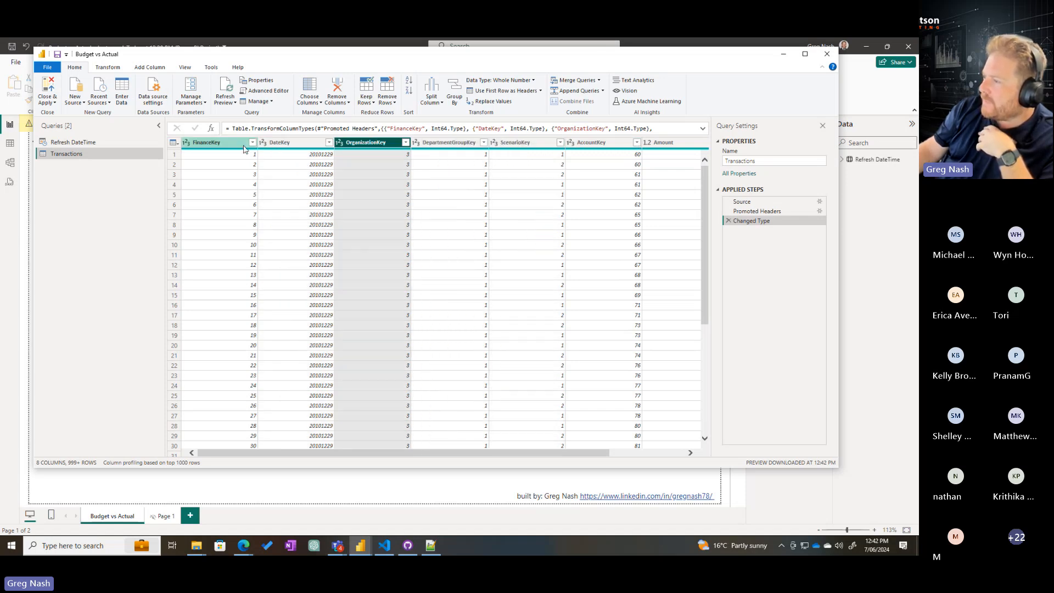
{"action": "left_click", "coordinate": [443, 146]}
{"action": "left_click", "coordinate": [537, 152]}
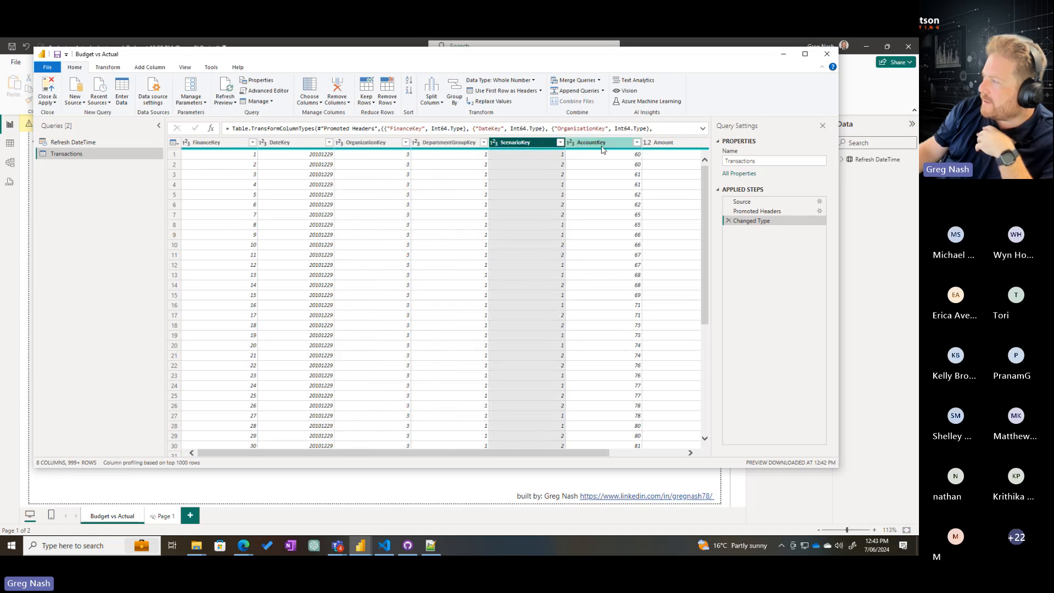
{"action": "left_click", "coordinate": [608, 147]}
{"action": "mouse_move", "coordinate": [593, 455]}
{"action": "left_mouse_down"}
{"action": "mouse_move", "coordinate": [679, 458]}
{"action": "mouse_move", "coordinate": [588, 457]}
{"action": "left_mouse_up"}
Add Sheet1 of the Excel workbook Account.xlsx as a new query
{"action": "left_click", "coordinate": [75, 97]}
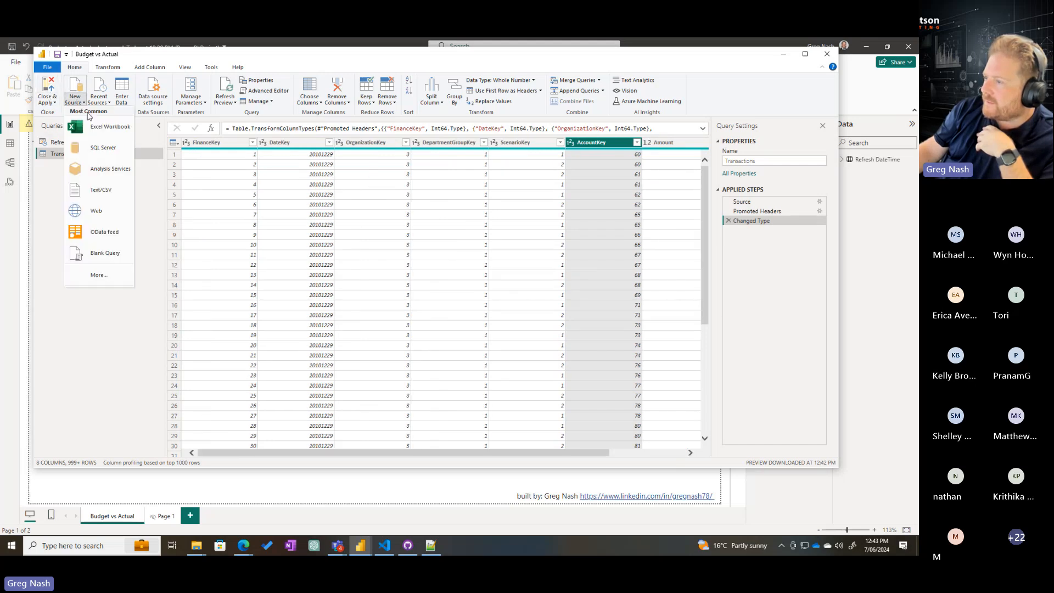
{"action": "left_click", "coordinate": [104, 126]}
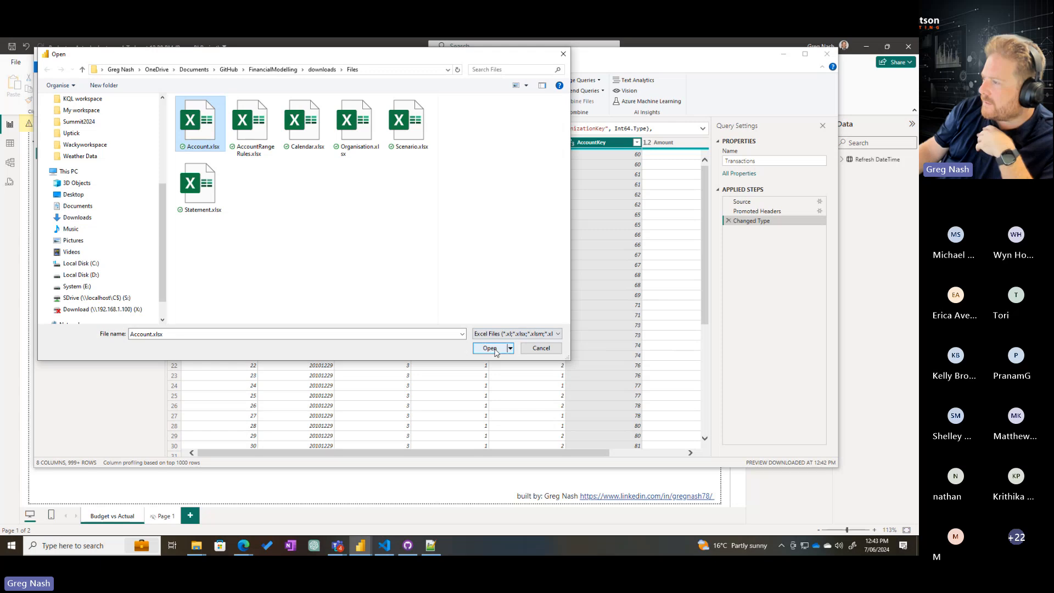
{"action": "left_click", "coordinate": [493, 351]}
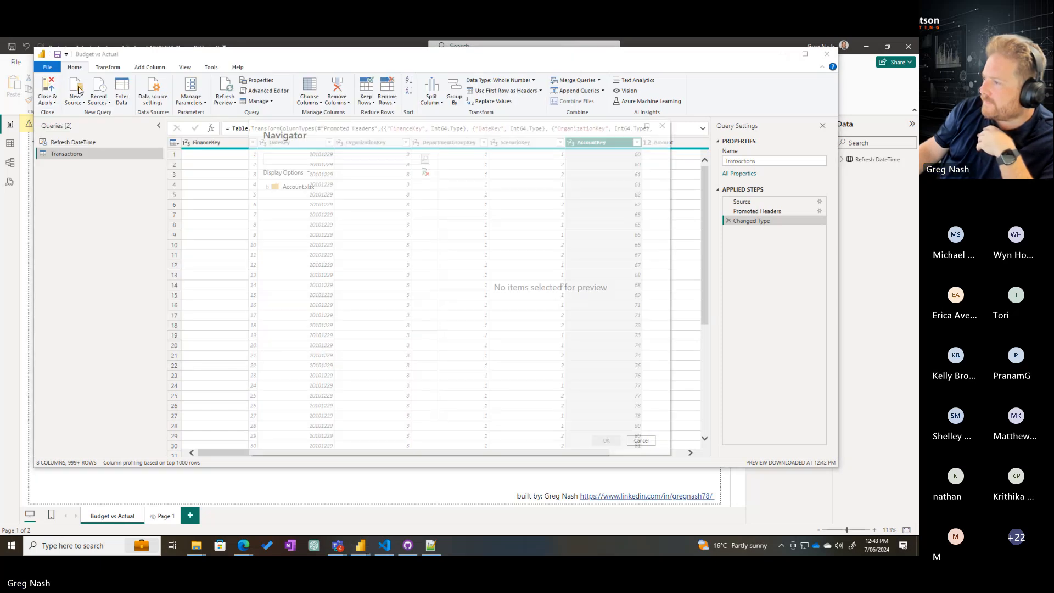
{"action": "left_click", "coordinate": [280, 202]}
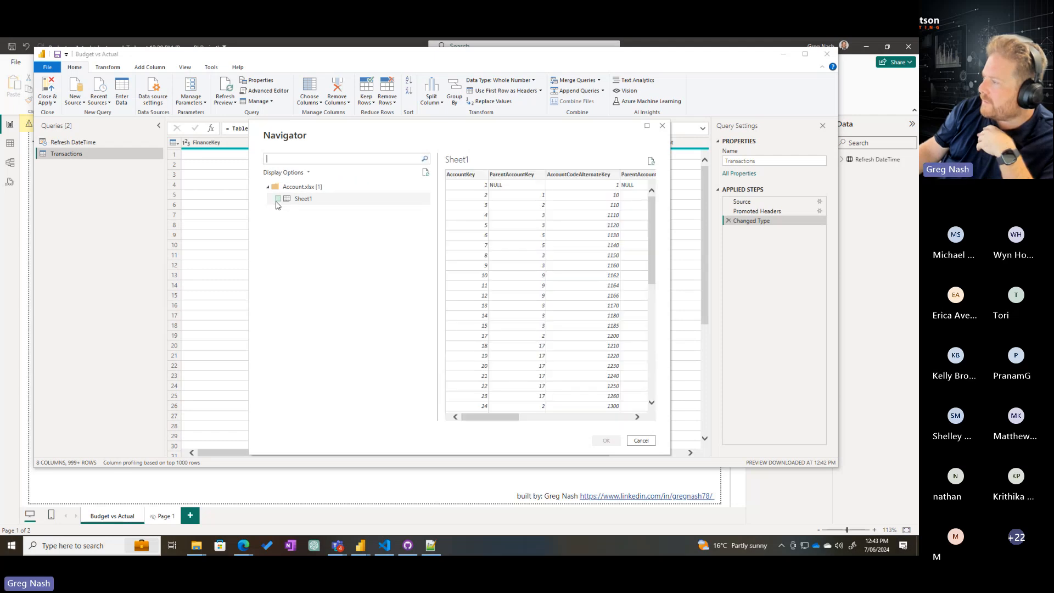
{"action": "left_click", "coordinate": [278, 200]}
{"action": "left_click", "coordinate": [607, 441]}
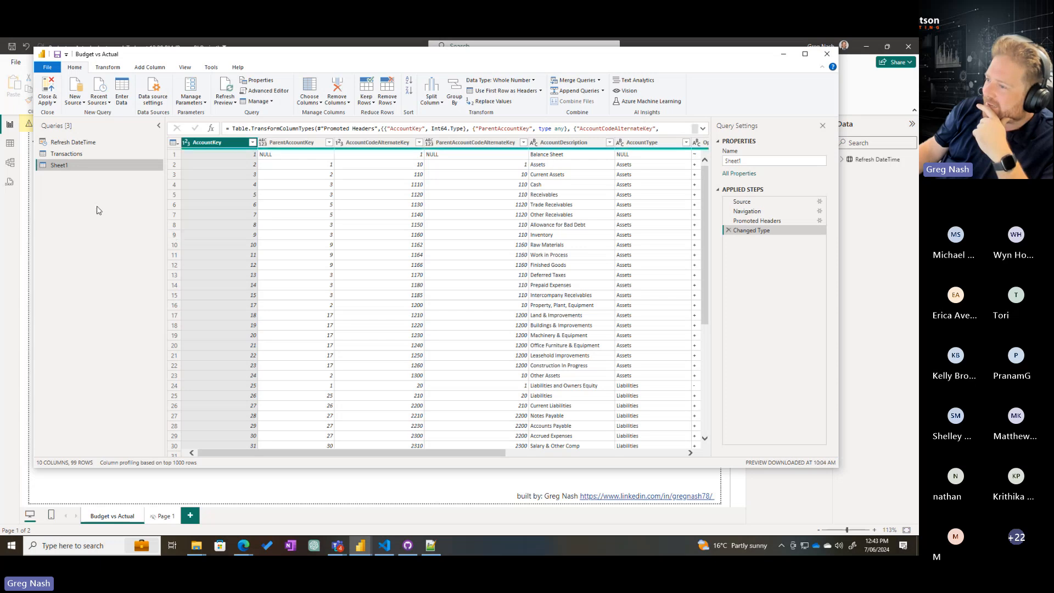
Rename the query loaded from Account.xlsx as Accounts
{"action": "double_click", "coordinate": [734, 160]}
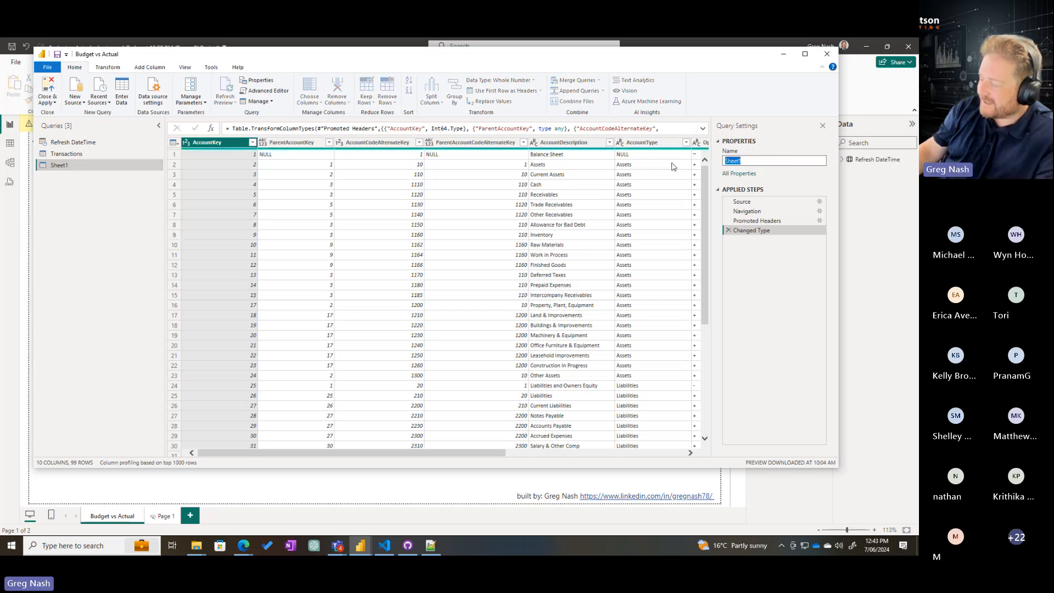
{"action": "type", "text": "Accounts"}
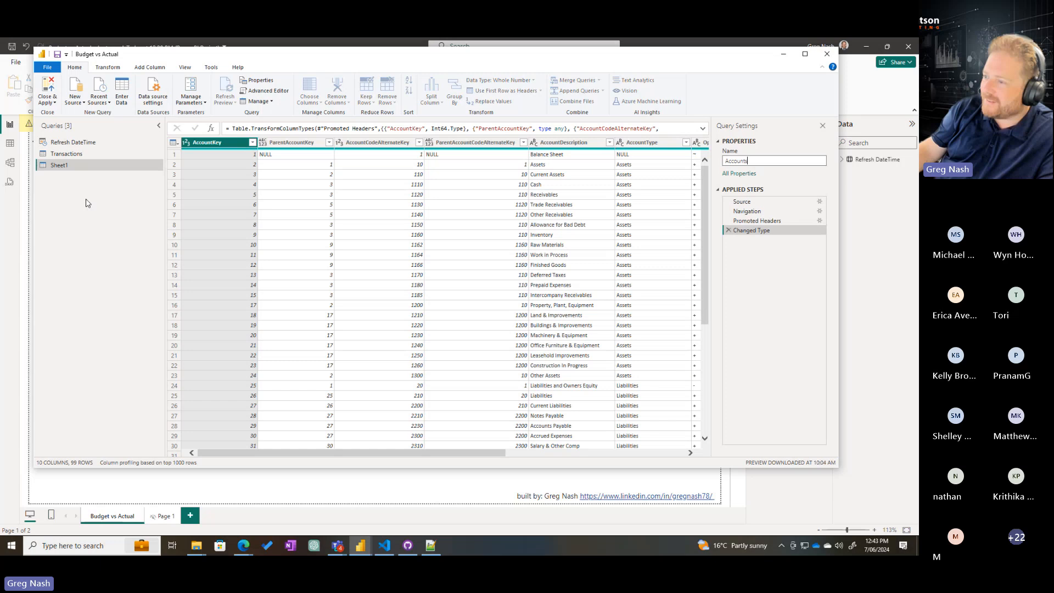
{"action": "key", "text": "Return"}
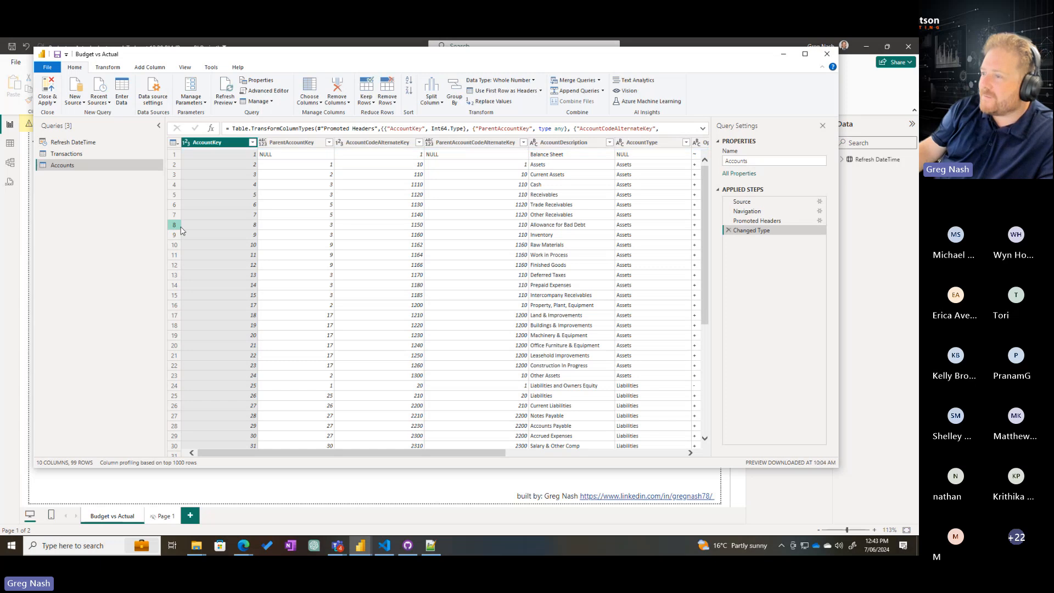
Add Sheet1 of the Excel workbook Organisation.xlsx as a new query
{"action": "left_click", "coordinate": [81, 100]}
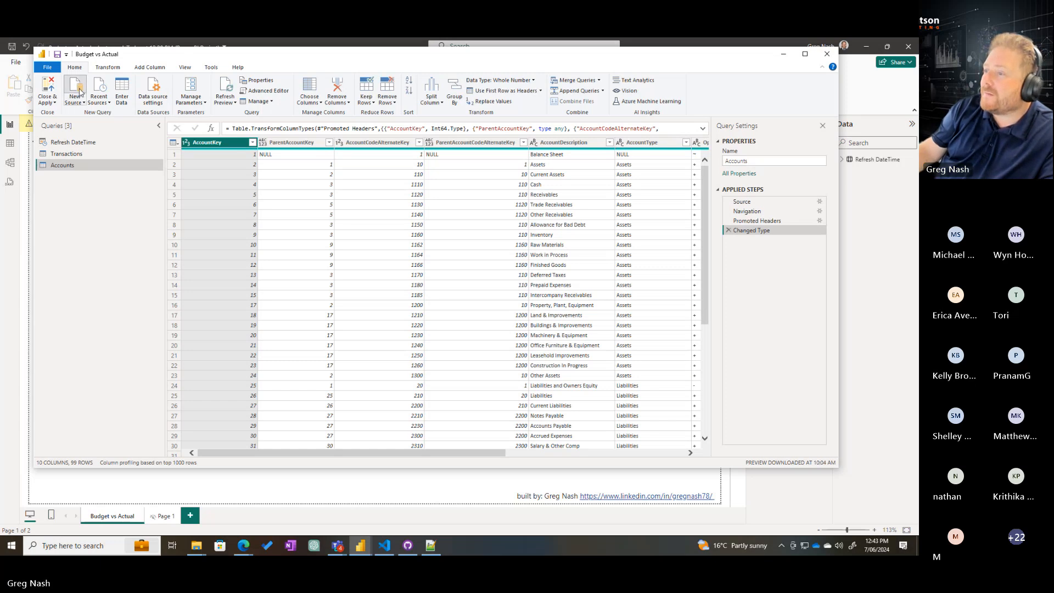
{"action": "double_click", "coordinate": [445, 196]}
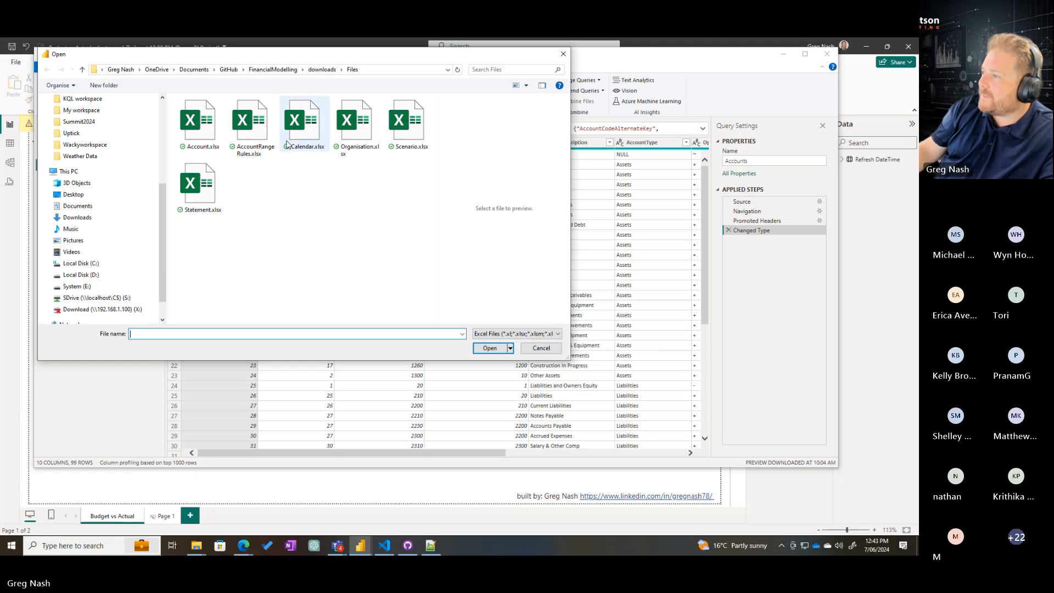
{"action": "left_click", "coordinate": [407, 130]}
{"action": "left_click", "coordinate": [356, 124]}
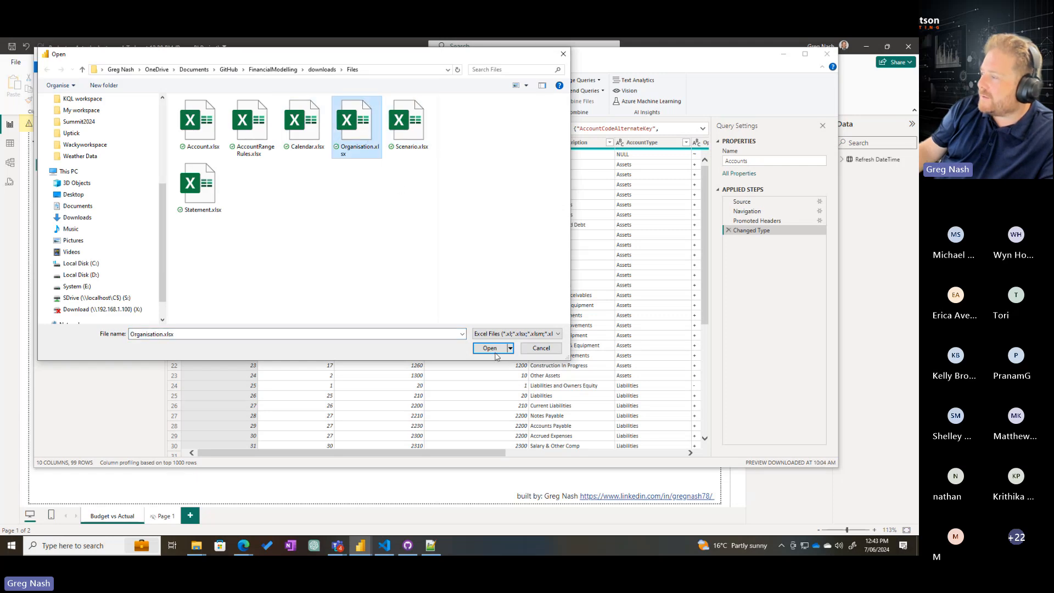
{"action": "left_click", "coordinate": [491, 349]}
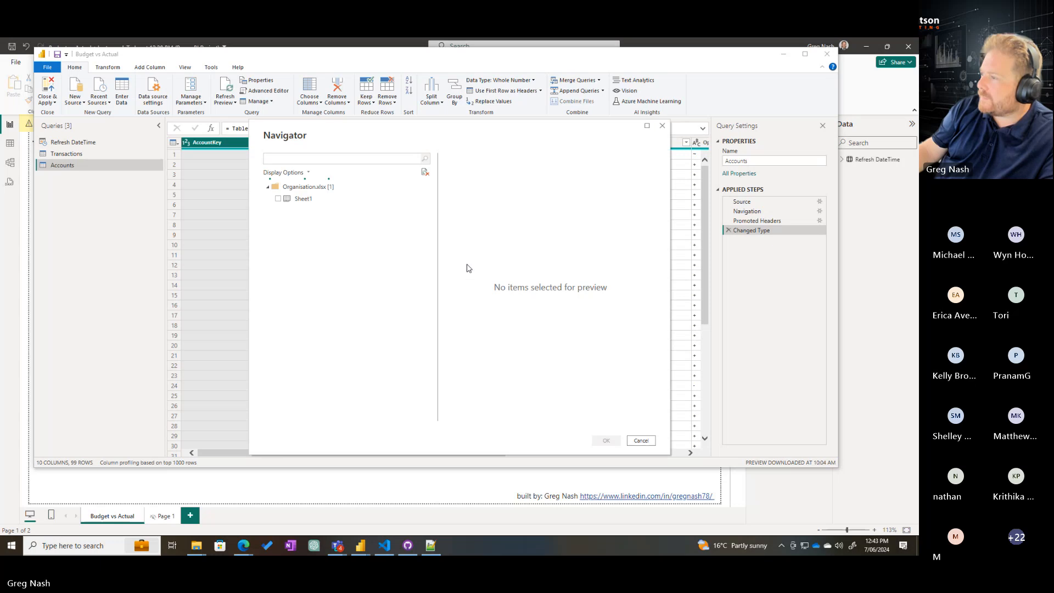
{"action": "left_click", "coordinate": [300, 160]}
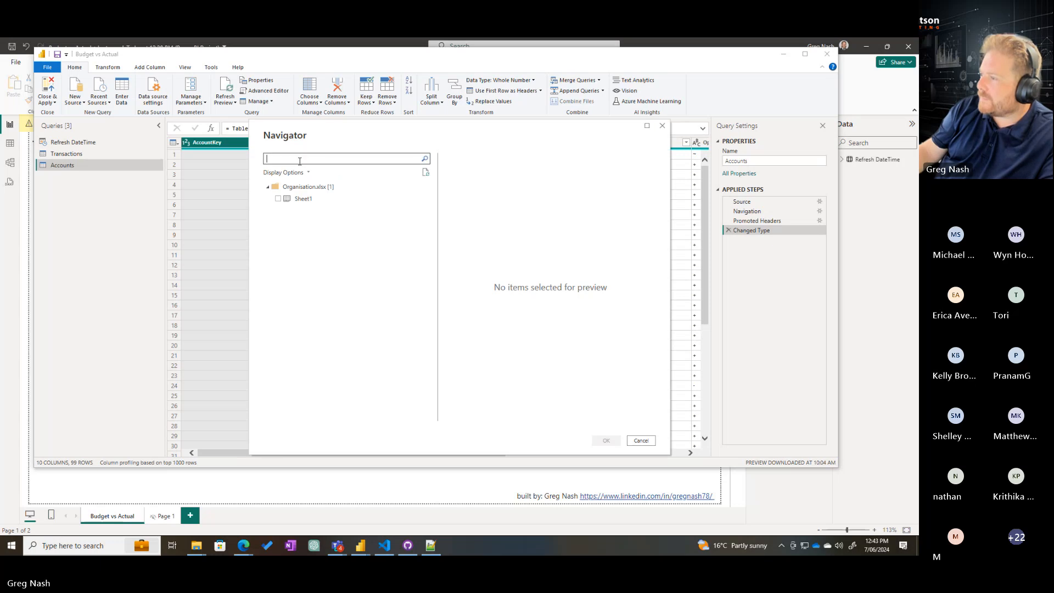
{"action": "left_click", "coordinate": [278, 199]}
{"action": "left_click", "coordinate": [592, 441]}
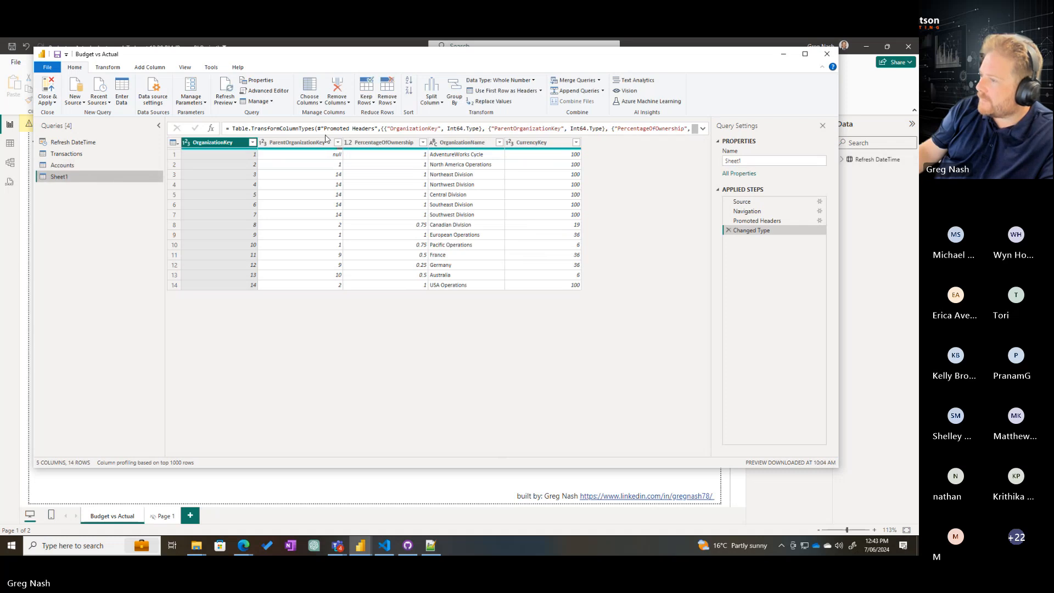
Rename the query loaded from Organisation.xlsx as Organisations
{"action": "double_click", "coordinate": [785, 159]}
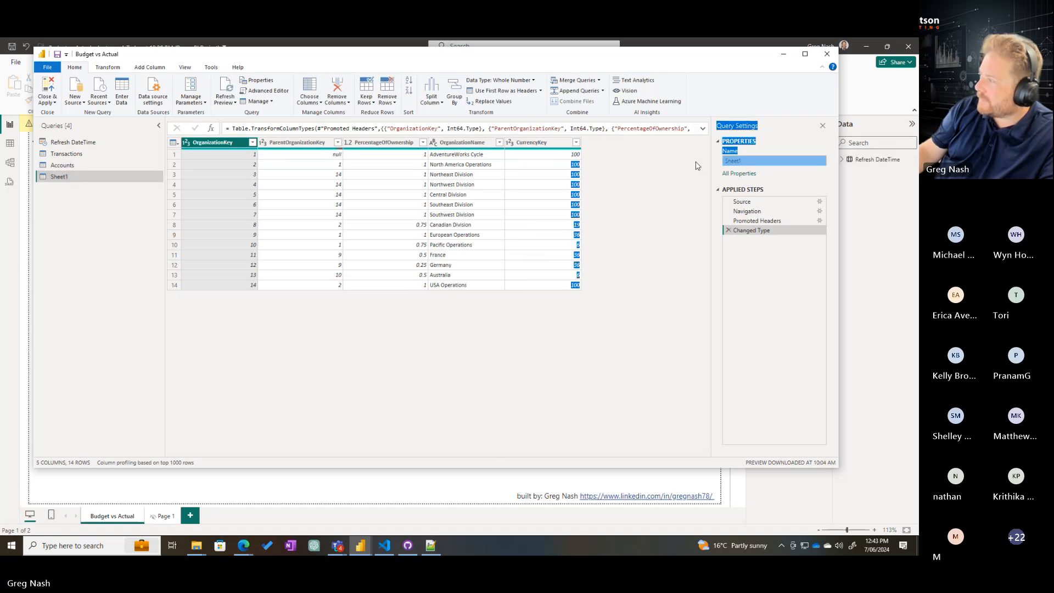
{"action": "type", "text": "Organisations"}
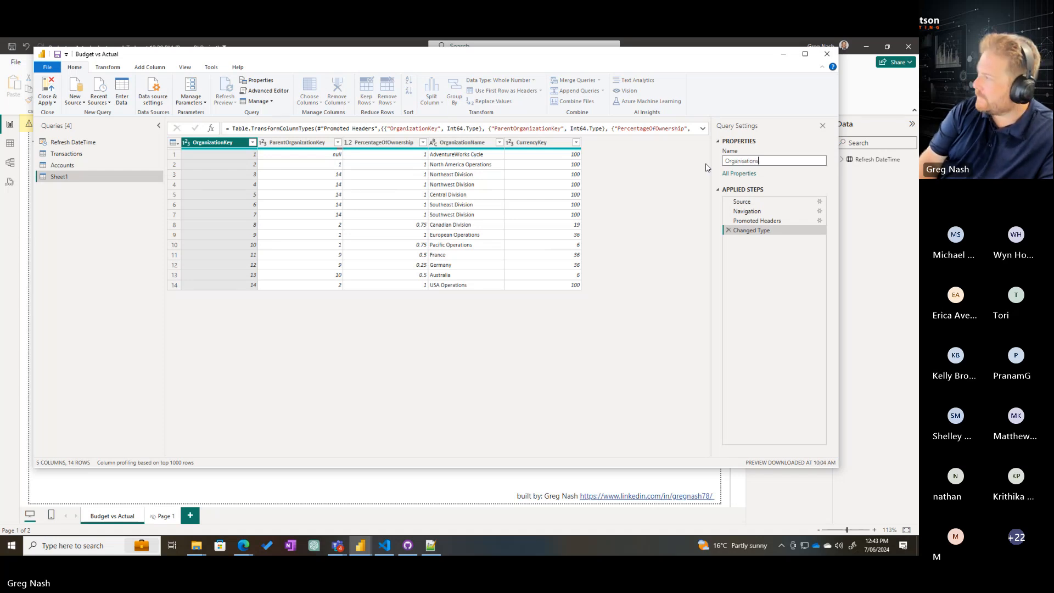
{"action": "key", "text": "Return"}
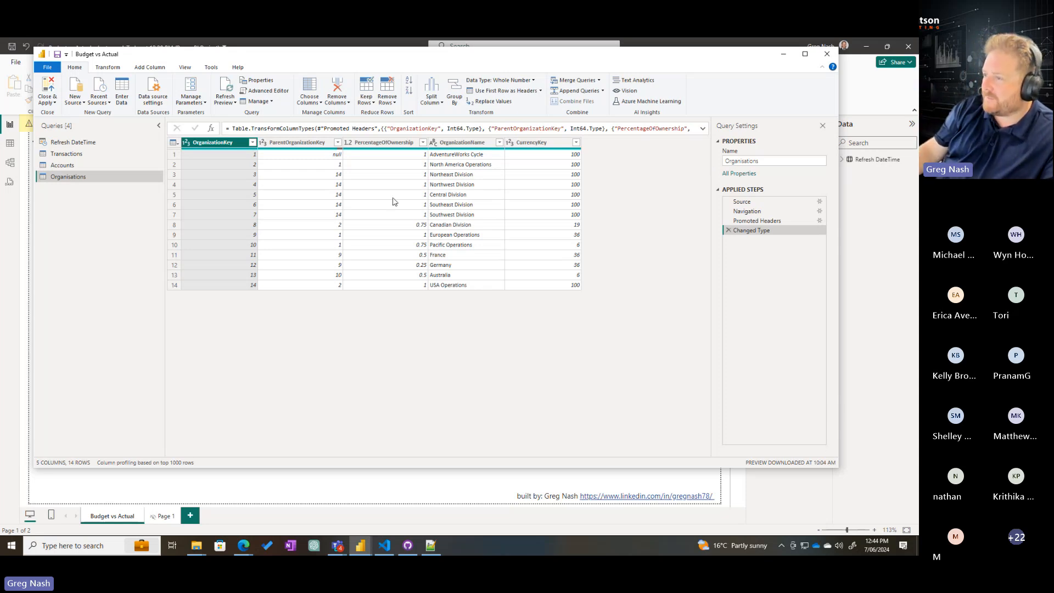
Examine the ParentAccountKey and AccountCodeAlternateKey columns of the Accounts query, and return to the Transactions query
{"action": "left_click", "coordinate": [69, 166]}
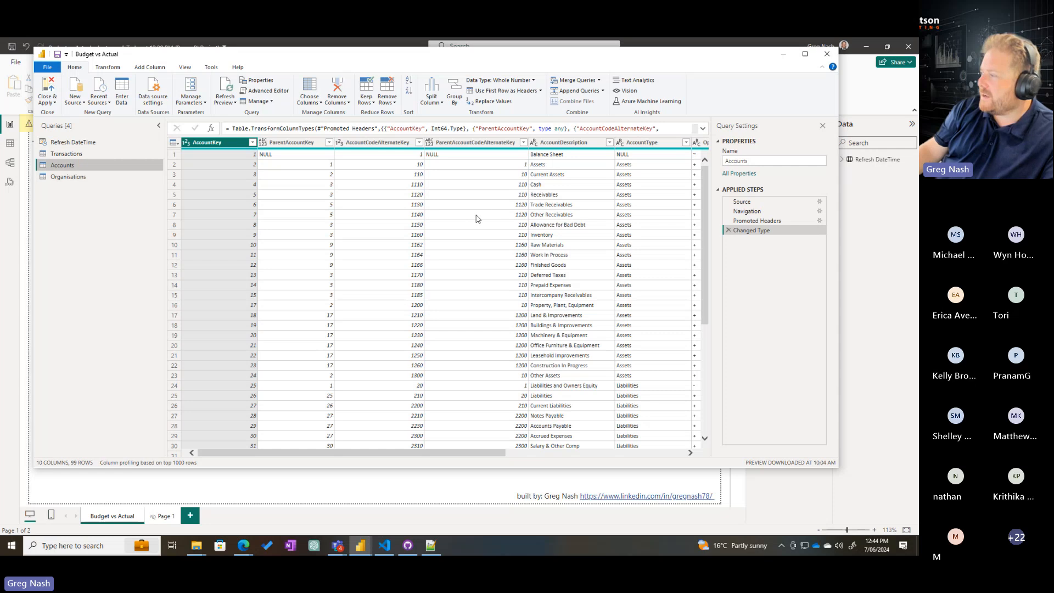
{"action": "scroll", "coordinate": [477, 219], "scroll_direction": "down", "scroll_amount": 20}
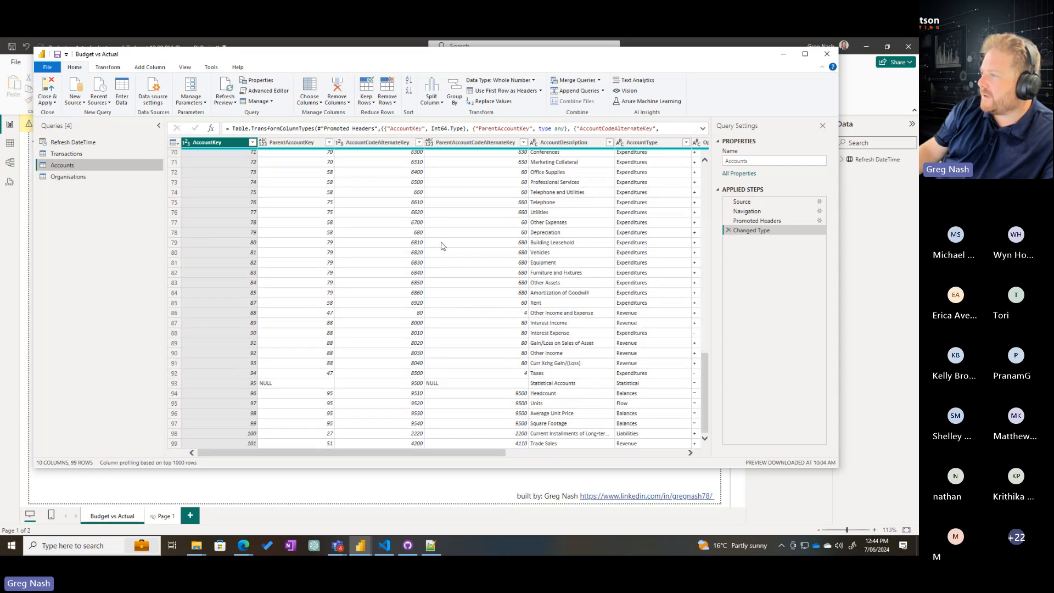
{"action": "left_click", "coordinate": [384, 144]}
{"action": "left_click", "coordinate": [294, 144]}
{"action": "scroll", "coordinate": [502, 305], "scroll_direction": "up", "scroll_amount": 6}
{"action": "scroll", "coordinate": [494, 302], "scroll_direction": "up", "scroll_amount": 15}
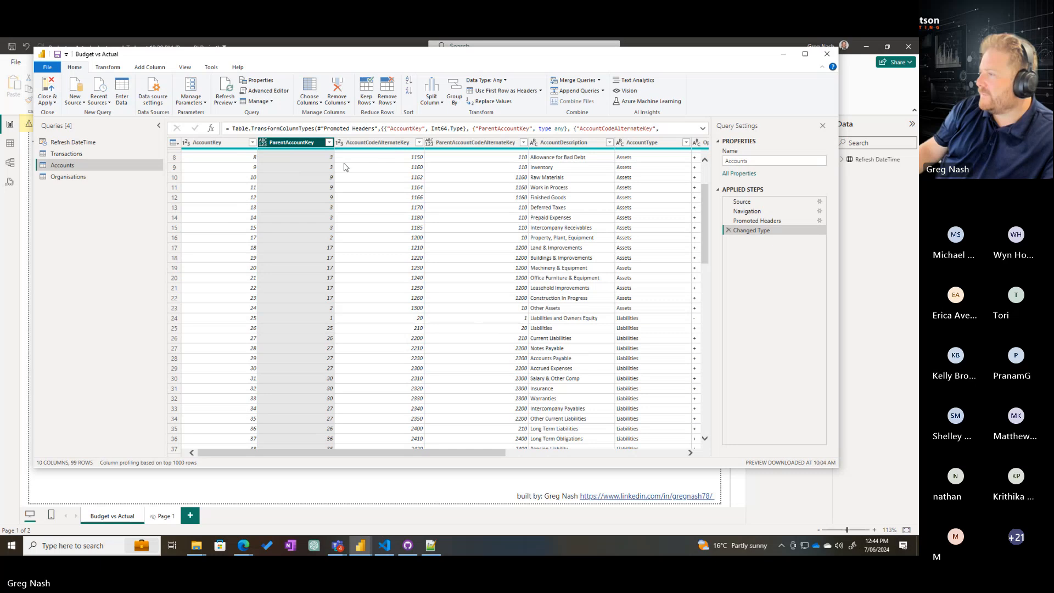
{"action": "left_click", "coordinate": [354, 150]}
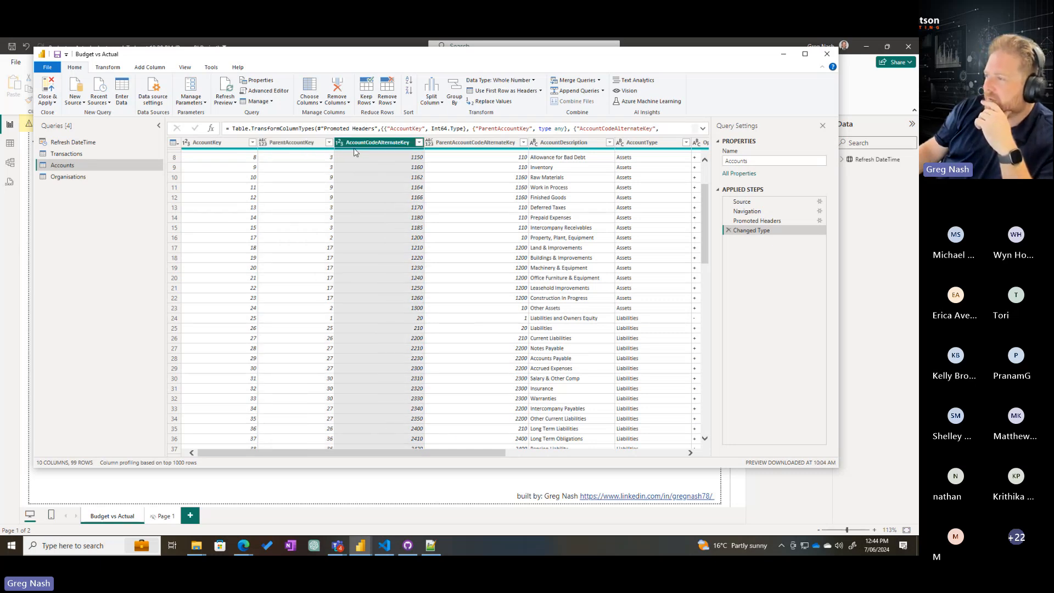
{"action": "left_click", "coordinate": [306, 147]}
{"action": "left_click", "coordinate": [53, 154]}
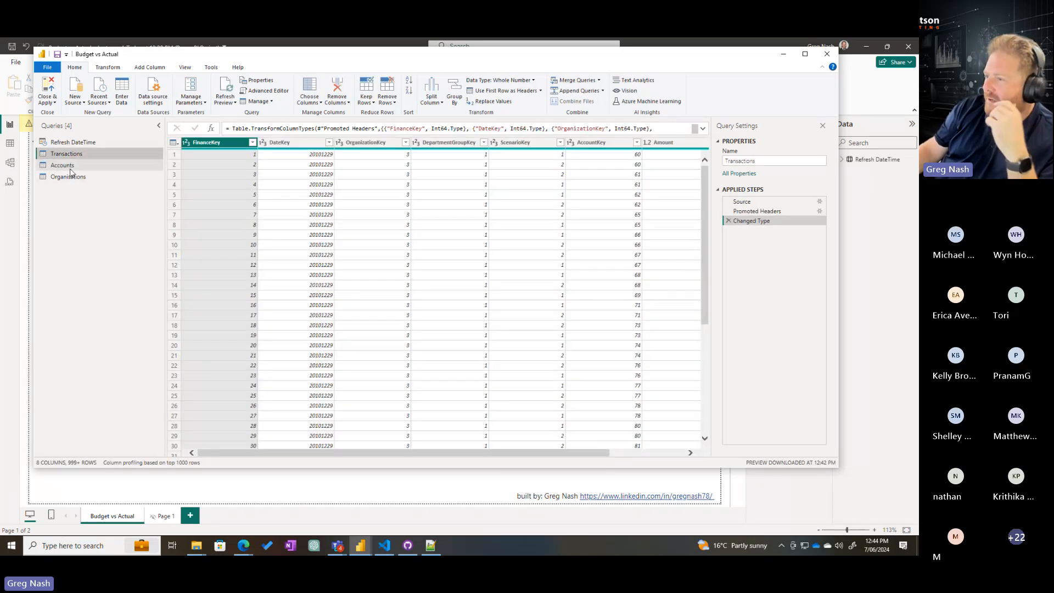
Look over the Accounts, Organisations and Transactions queries, and apply the query changes to the data model
{"action": "left_click", "coordinate": [61, 165]}
{"action": "left_click", "coordinate": [71, 178]}
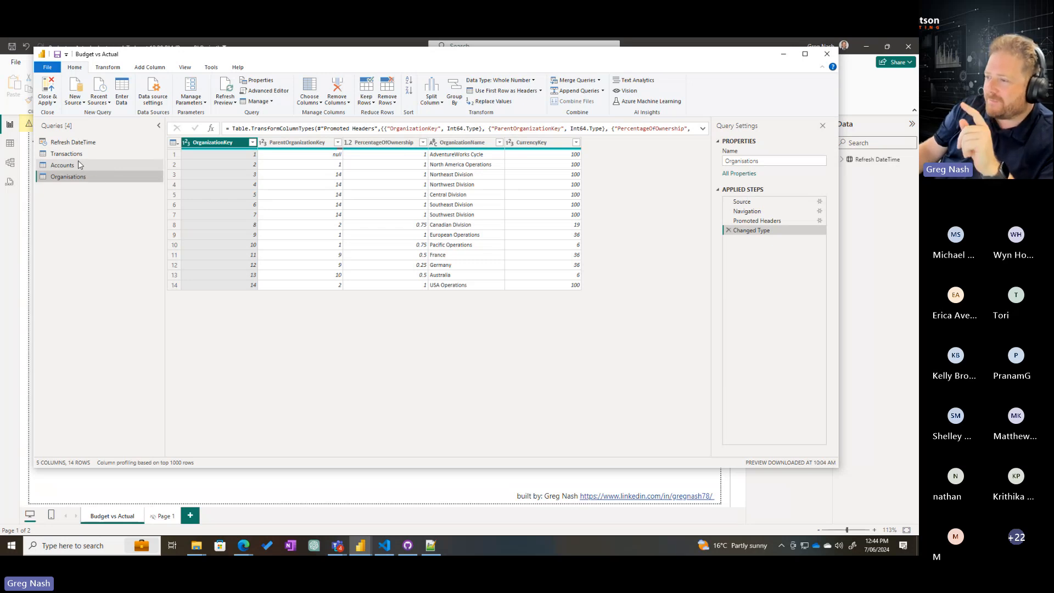
{"action": "left_click", "coordinate": [74, 164]}
{"action": "key", "text": "Up"}
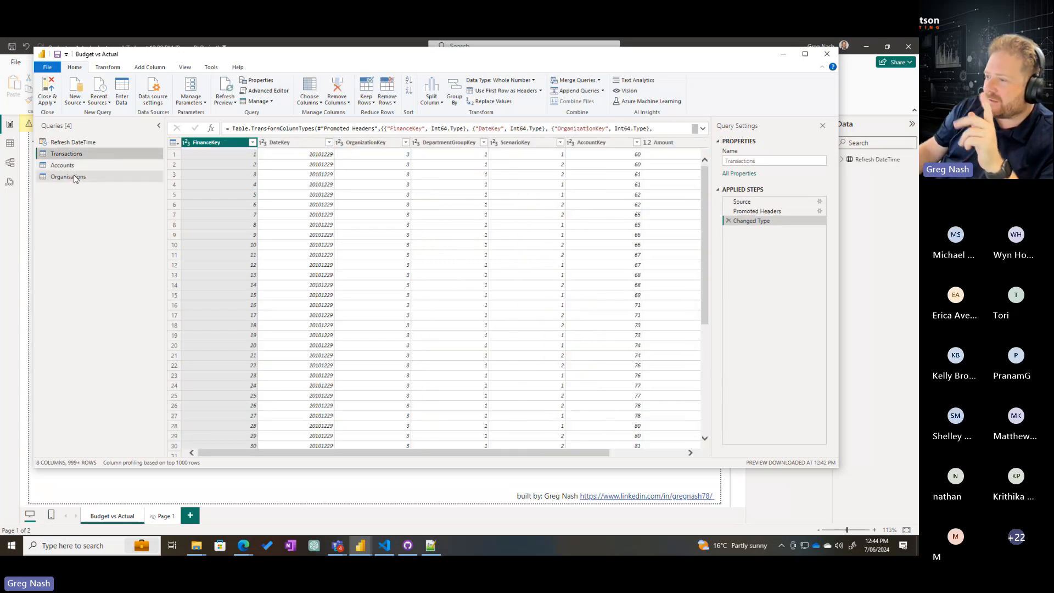
{"action": "left_click", "coordinate": [75, 165]}
{"action": "left_click", "coordinate": [105, 177]}
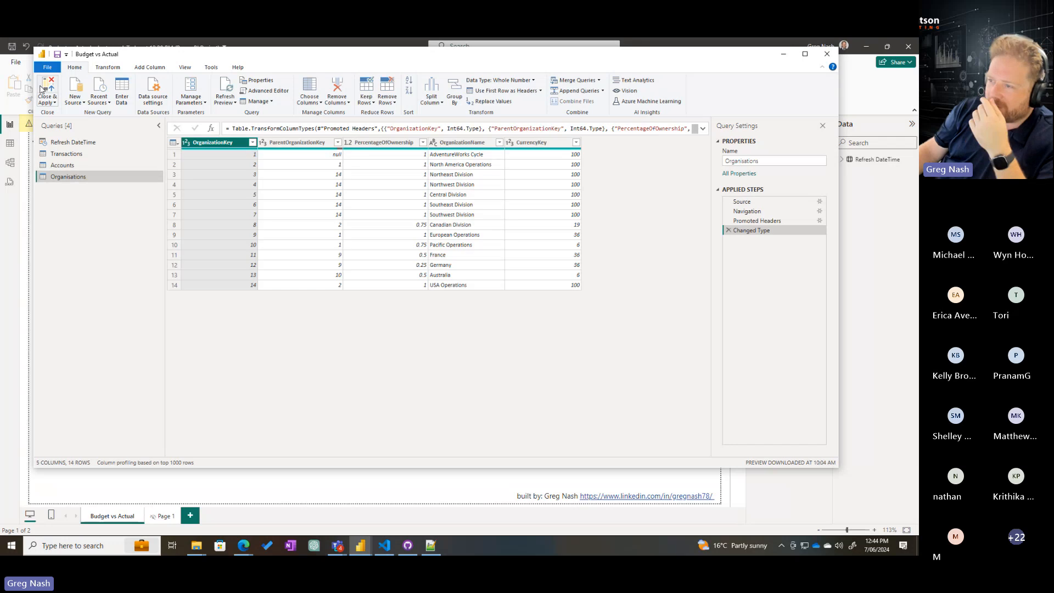
{"action": "key", "text": "alt+Tab"}
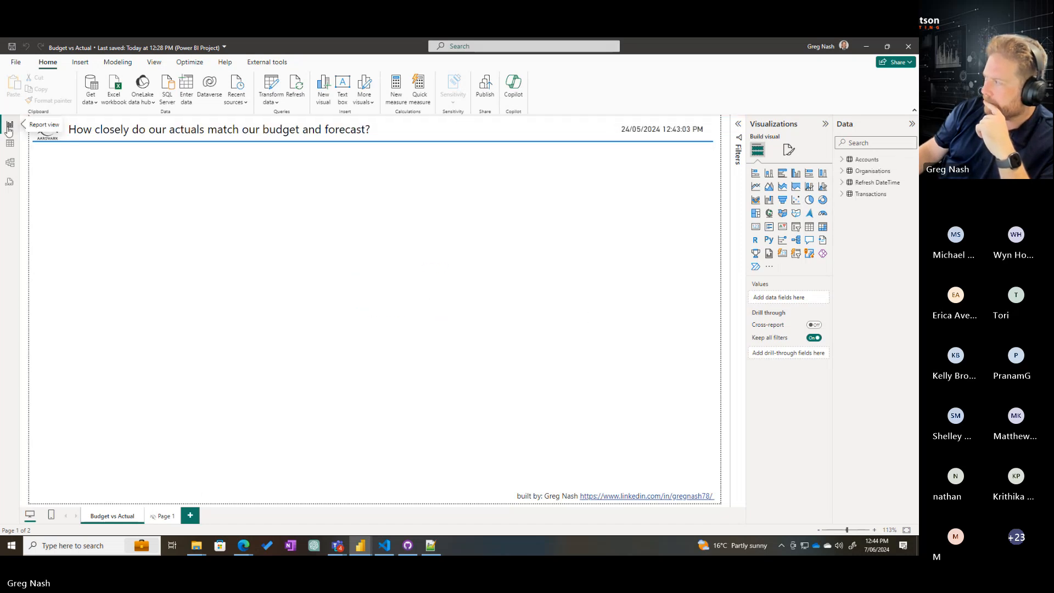
Arrange the model diagram with the Transactions table below Organisations and Accounts, and Accounts shifted slightly away from it
{"action": "left_click", "coordinate": [4, 163]}
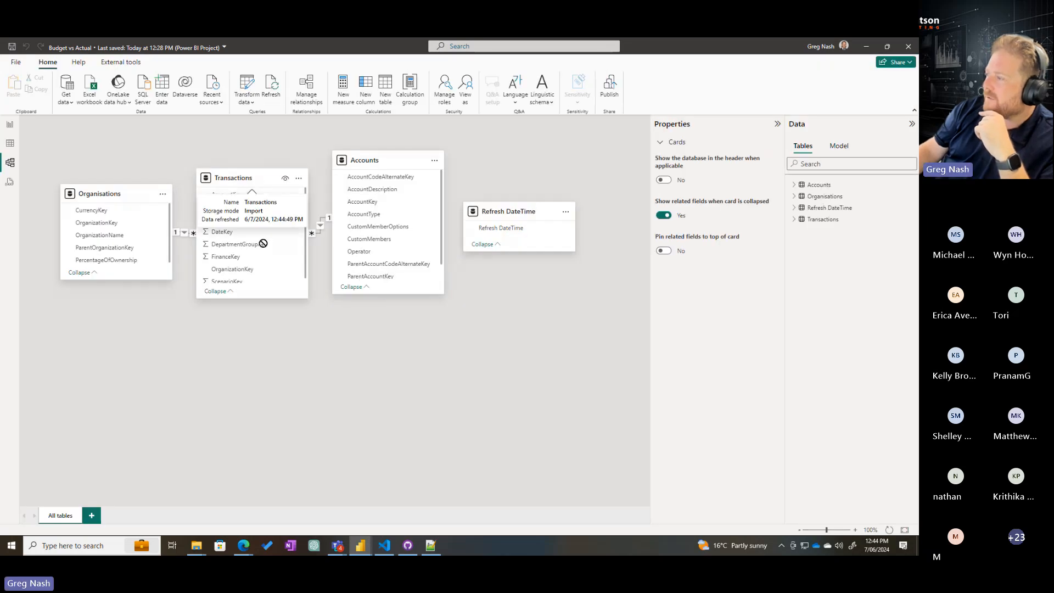
{"action": "left_click_drag", "start_coordinate": [258, 180], "coordinate": [250, 314]}
{"action": "left_click_drag", "start_coordinate": [374, 160], "coordinate": [395, 160]}
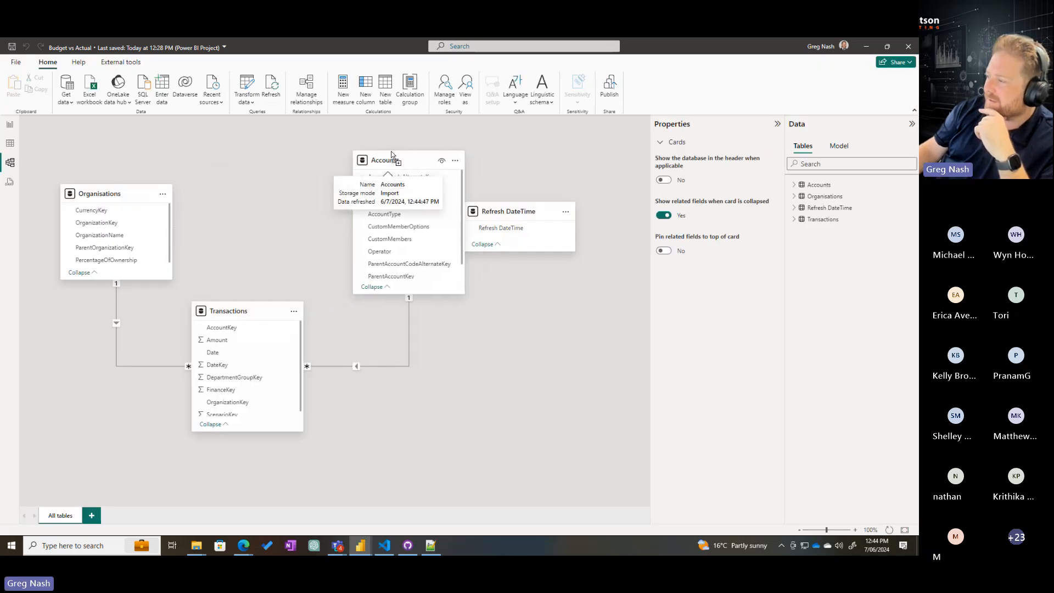
Examine the relationship between the Transactions and Accounts tables, including its cardinality at both ends and the columns it joins
{"action": "left_click", "coordinate": [409, 356]}
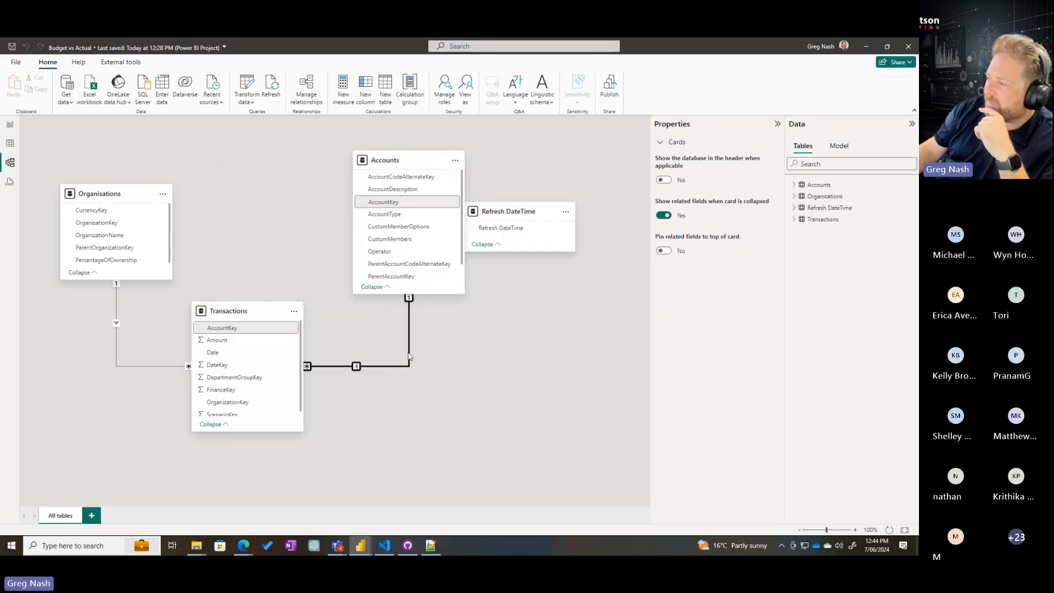
{"action": "left_click", "coordinate": [408, 388]}
{"action": "key", "text": "ctrl+1"}
{"action": "left_click", "coordinate": [420, 325]}
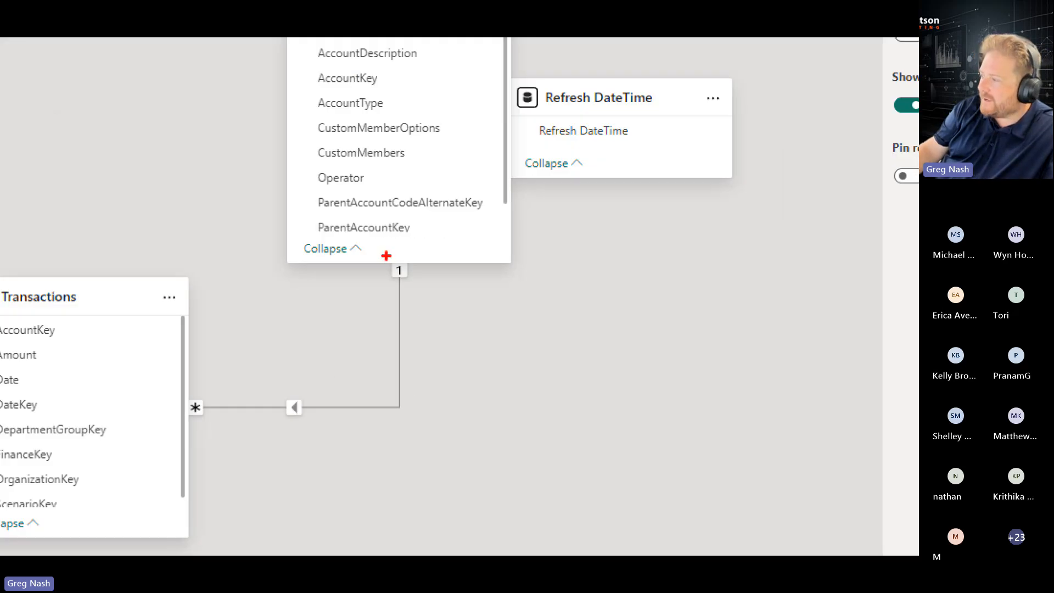
{"action": "mouse_move", "coordinate": [127, 233]}
{"action": "left_mouse_down"}
{"action": "mouse_move", "coordinate": [440, 484]}
{"action": "mouse_move", "coordinate": [468, 468]}
{"action": "left_mouse_up"}
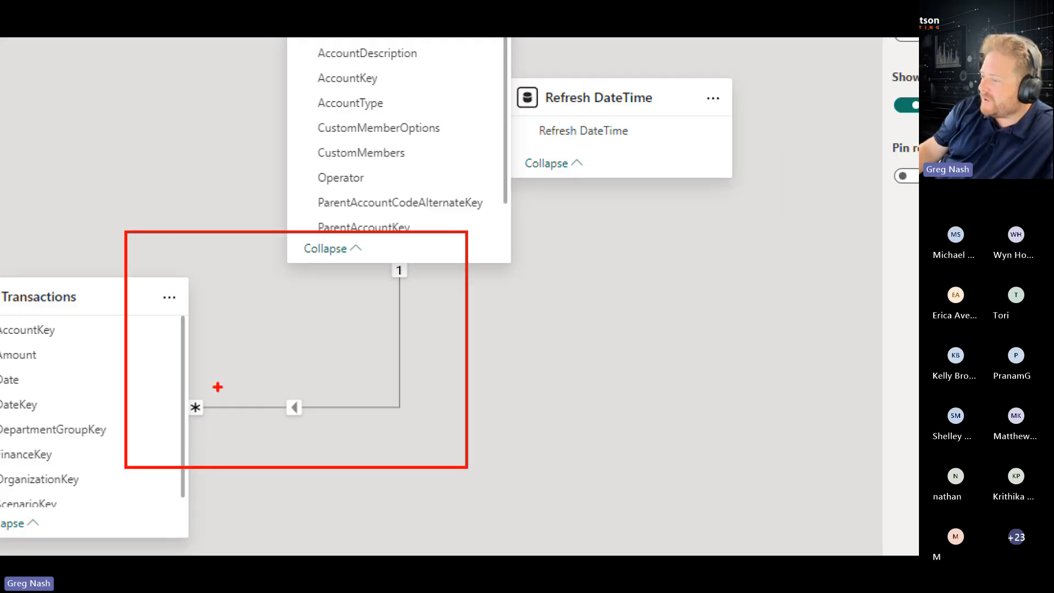
{"action": "left_click_drag", "start_coordinate": [182, 390], "coordinate": [213, 432]}
{"action": "left_click_drag", "start_coordinate": [360, 246], "coordinate": [423, 295]}
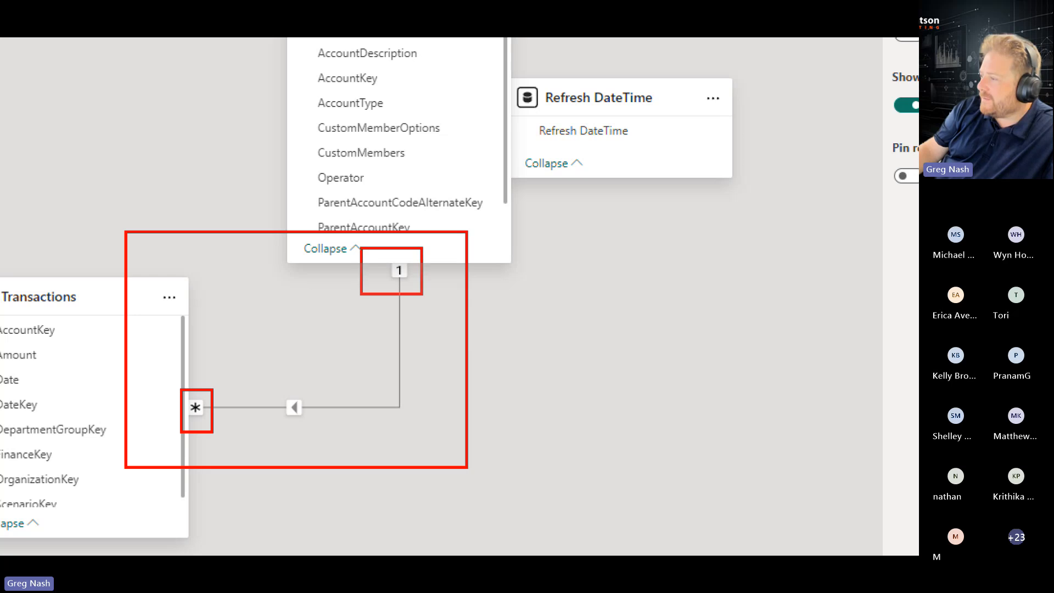
{"action": "key", "text": "Escape"}
{"action": "left_click", "coordinate": [409, 309]}
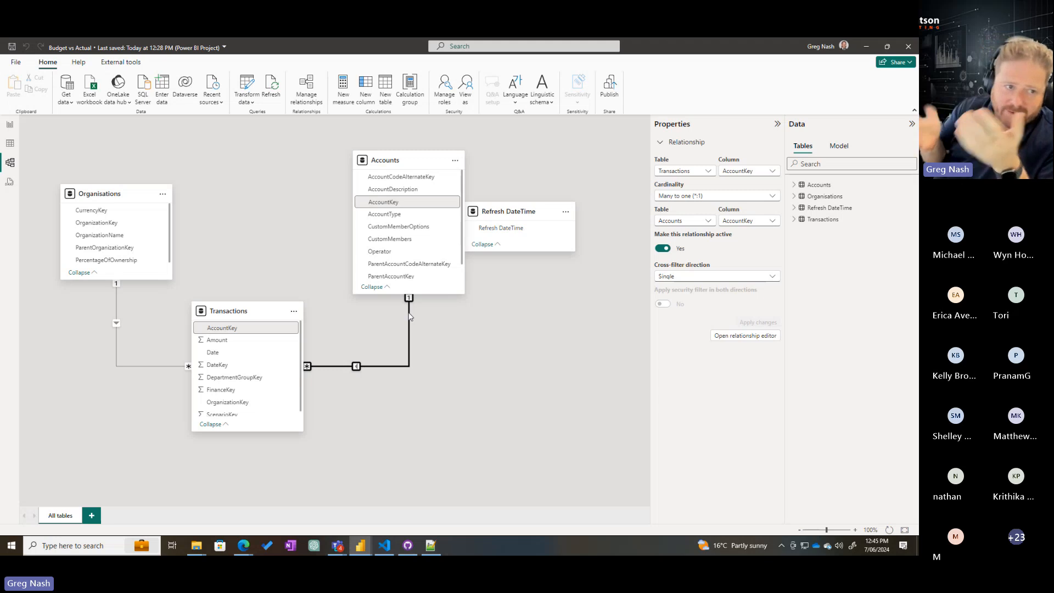
Examine the relationship between Organisations and Transactions, and move the Refresh DateTime table clear of Accounts in the model diagram
{"action": "left_click", "coordinate": [204, 273]}
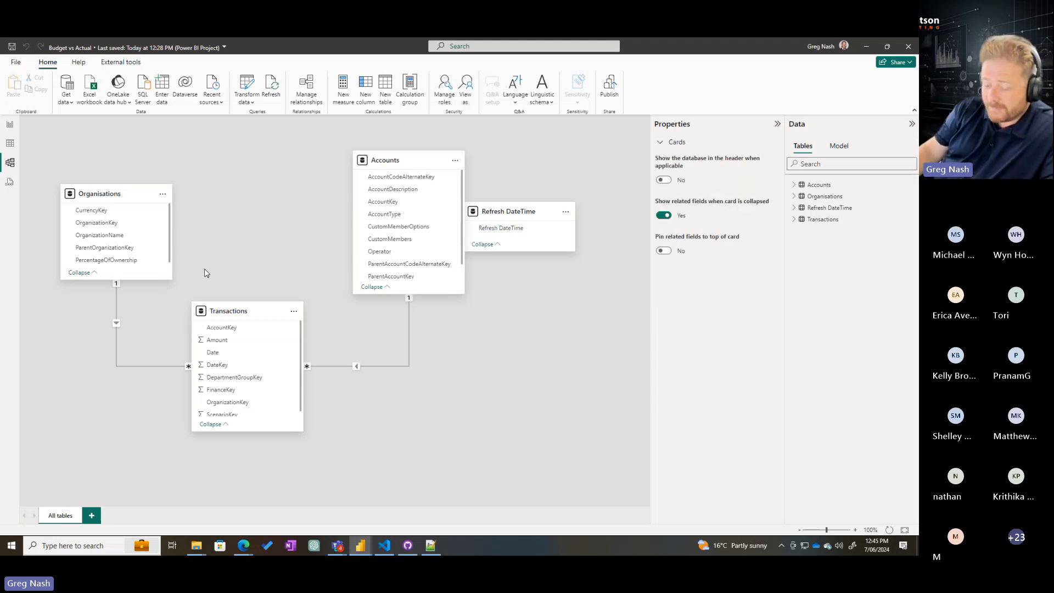
{"action": "key", "text": "ctrl+1"}
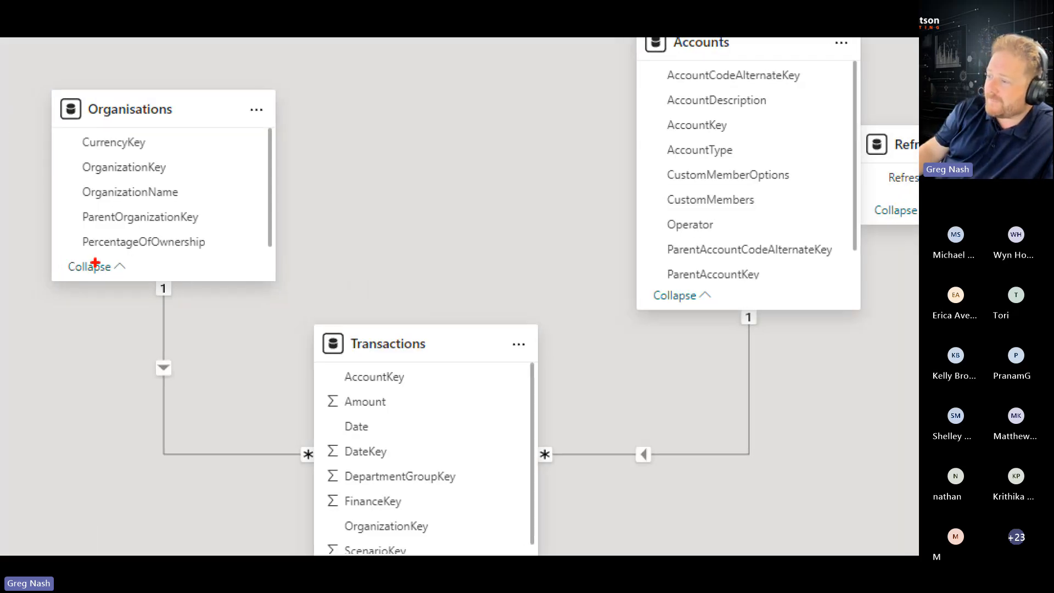
{"action": "left_click_drag", "start_coordinate": [82, 271], "coordinate": [217, 394]}
{"action": "left_click_drag", "start_coordinate": [364, 510], "coordinate": [358, 505]}
{"action": "left_click_drag", "start_coordinate": [148, 277], "coordinate": [199, 308]}
{"action": "mouse_move", "coordinate": [286, 433]}
{"action": "left_mouse_down"}
{"action": "mouse_move", "coordinate": [327, 476]}
{"action": "mouse_move", "coordinate": [308, 441]}
{"action": "left_mouse_up"}
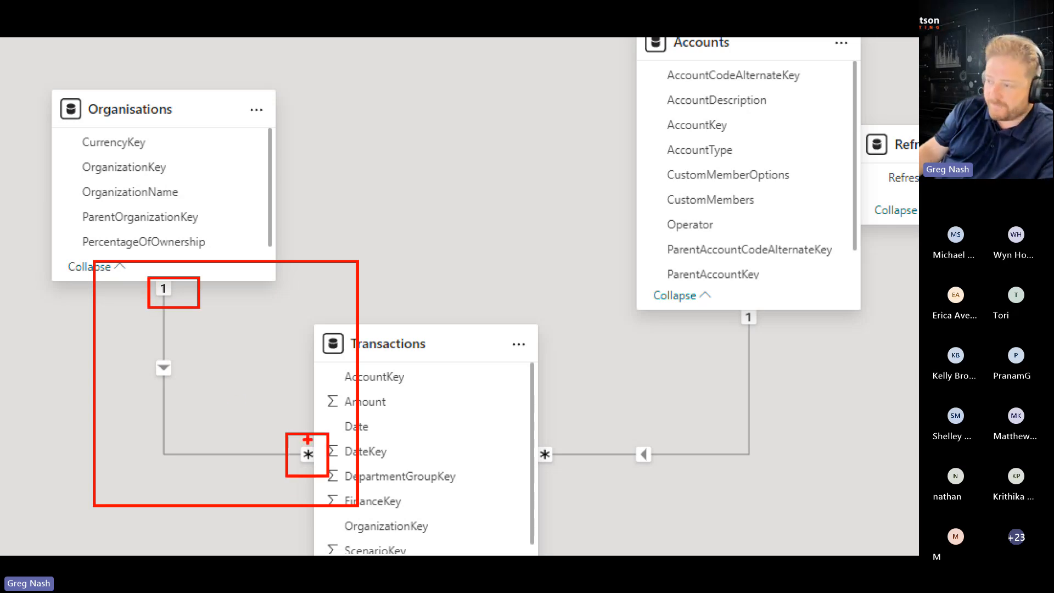
{"action": "key", "text": "Escape"}
{"action": "left_click", "coordinate": [117, 356]}
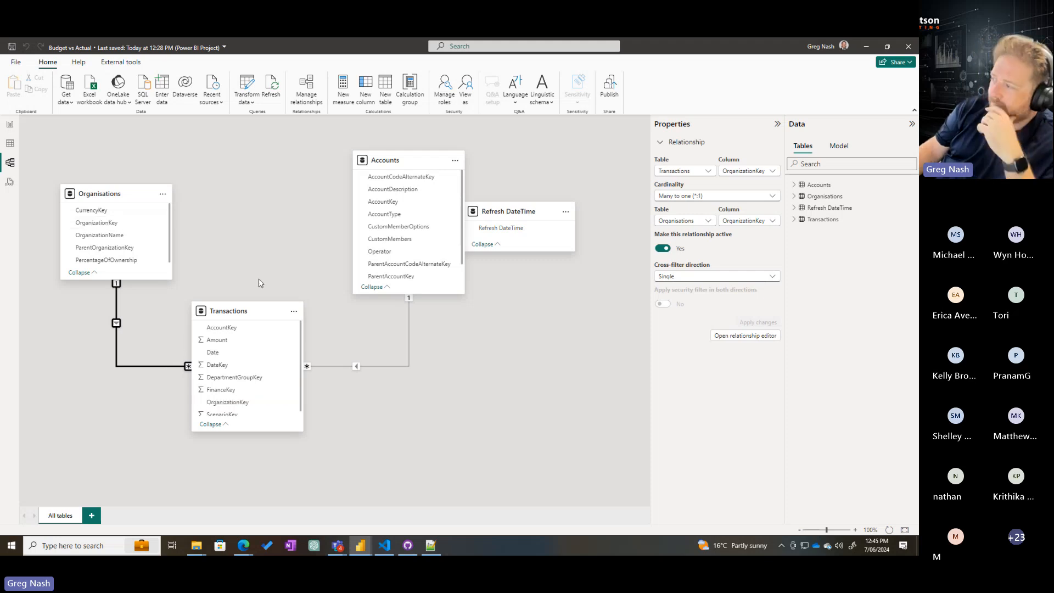
{"action": "left_click_drag", "start_coordinate": [497, 212], "coordinate": [523, 200]}
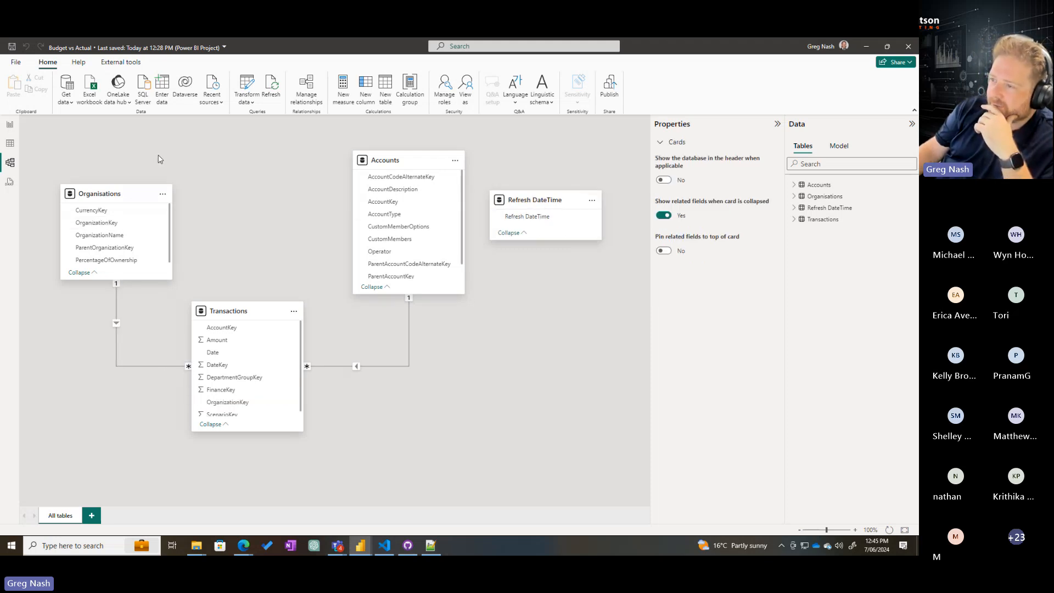
Build a table visual on the Budget vs Actual report page showing AccountDescription and the sum of the Transactions Amount
{"action": "left_click", "coordinate": [10, 124]}
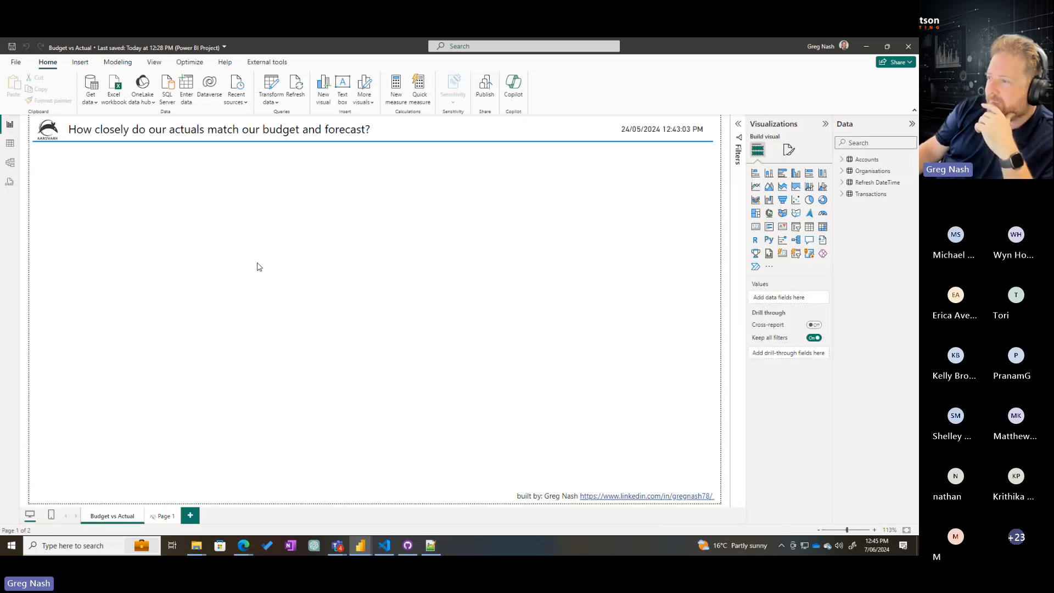
{"action": "left_click", "coordinate": [842, 194]}
{"action": "left_click_drag", "start_coordinate": [882, 217], "coordinate": [551, 251]}
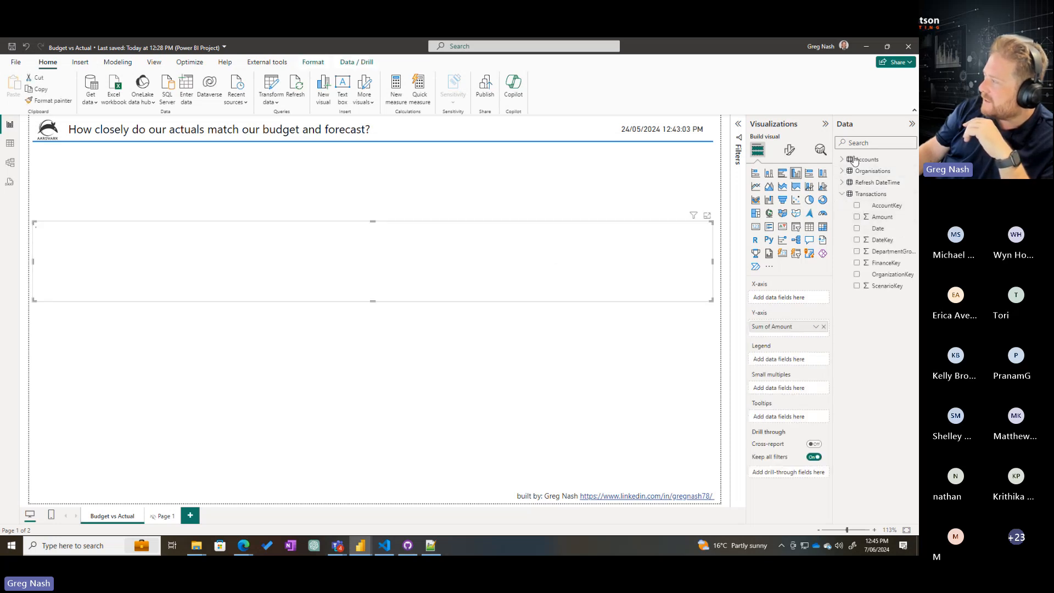
{"action": "left_click", "coordinate": [842, 159]}
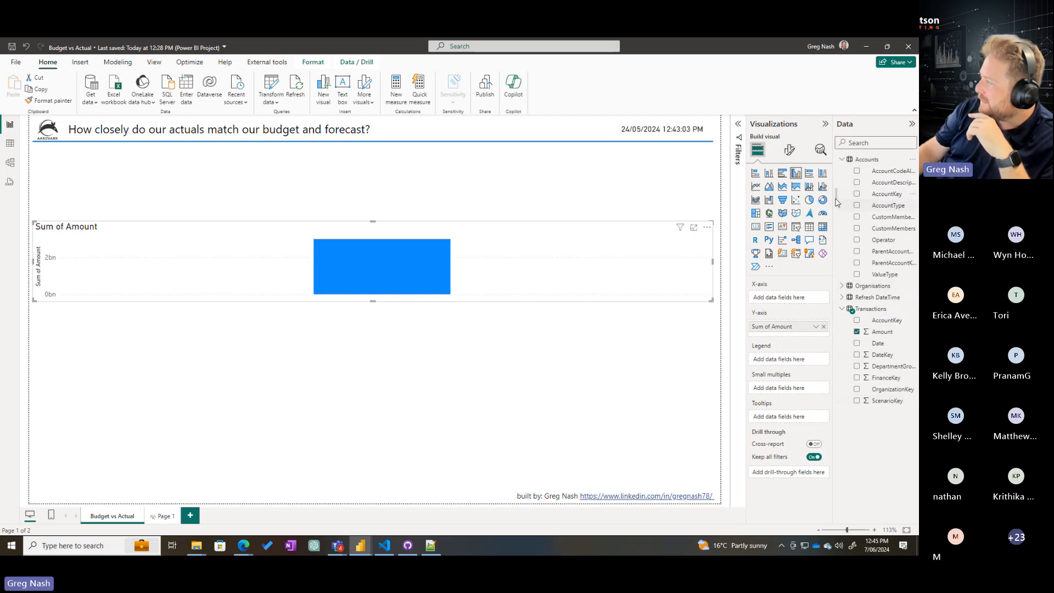
{"action": "left_click_drag", "start_coordinate": [833, 198], "coordinate": [780, 220]}
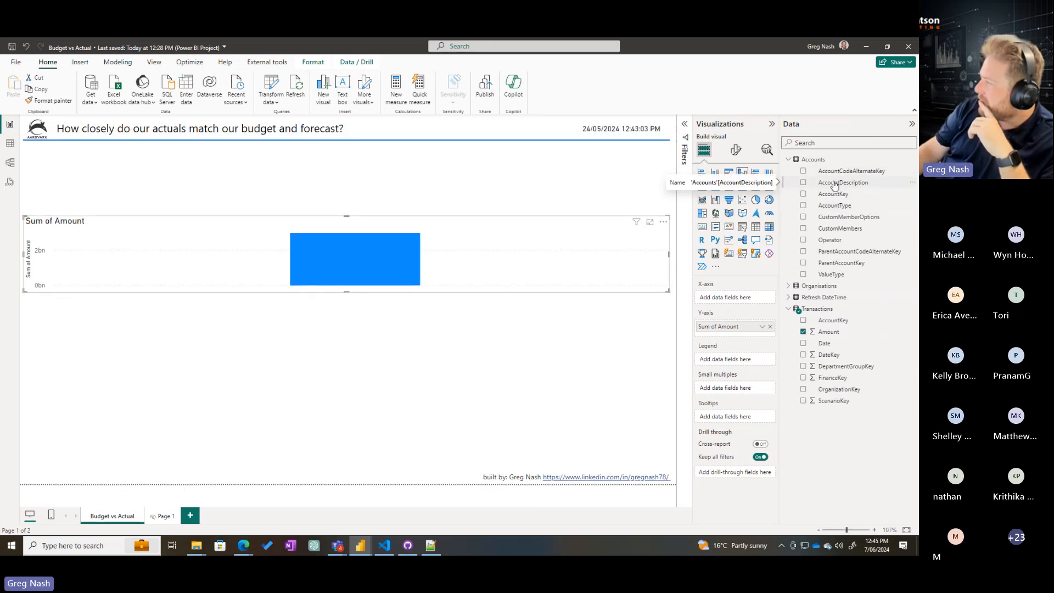
{"action": "left_click_drag", "start_coordinate": [835, 185], "coordinate": [253, 259]}
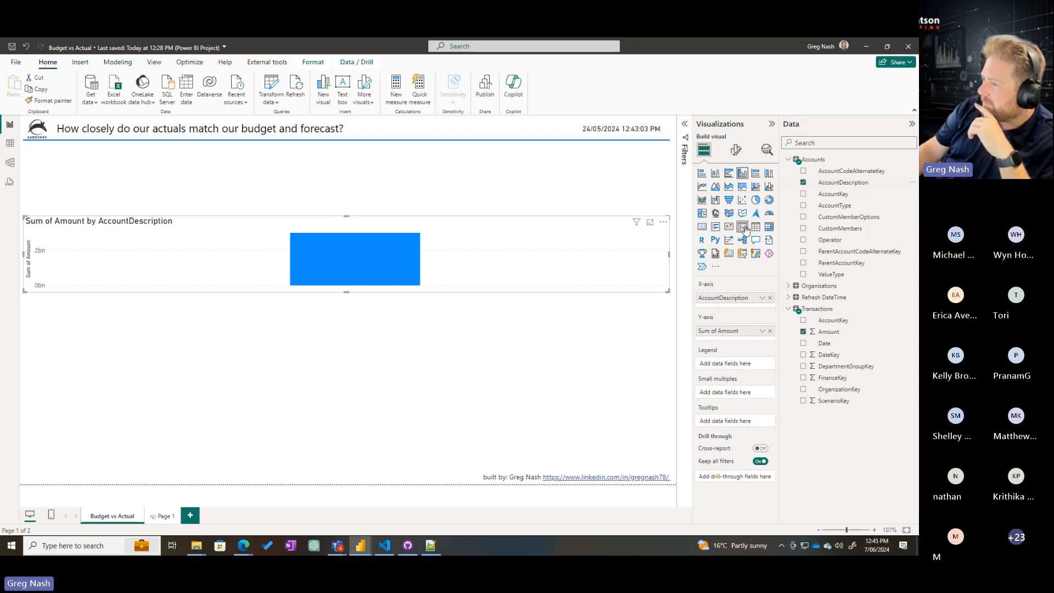
{"action": "left_click", "coordinate": [756, 226]}
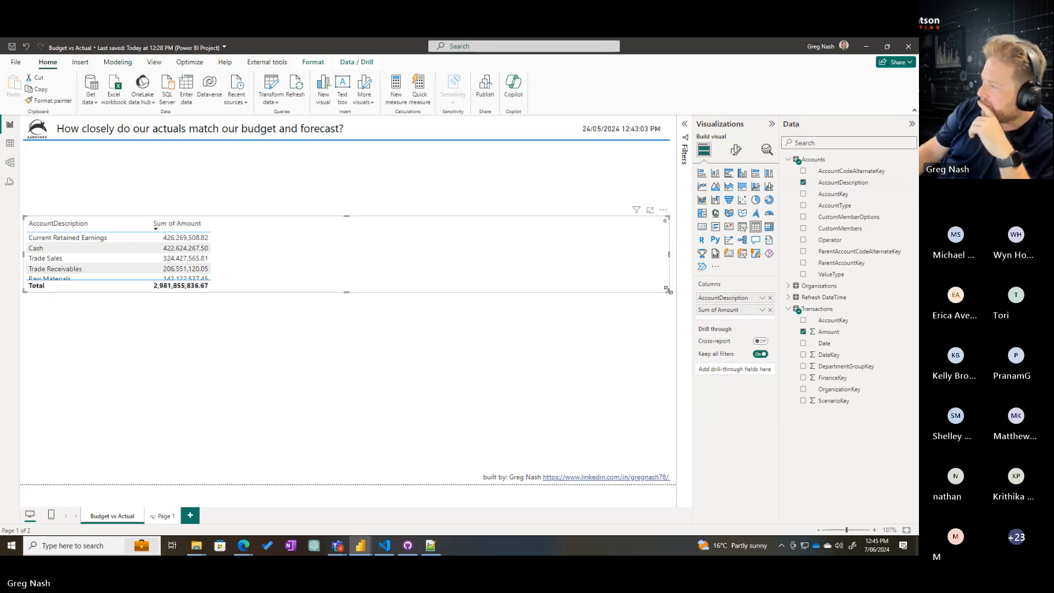
Make the account table visual narrower and taller, and move it slightly inward from the report page's edge
{"action": "left_click_drag", "start_coordinate": [669, 291], "coordinate": [399, 469]}
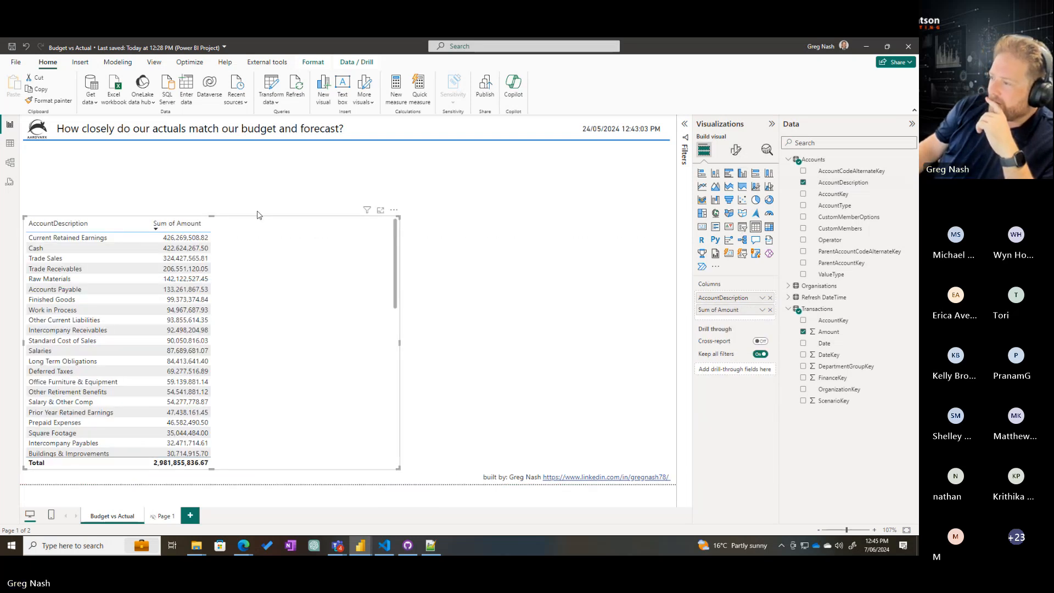
{"action": "left_click_drag", "start_coordinate": [258, 220], "coordinate": [316, 199]}
{"action": "left_click", "coordinate": [560, 242]}
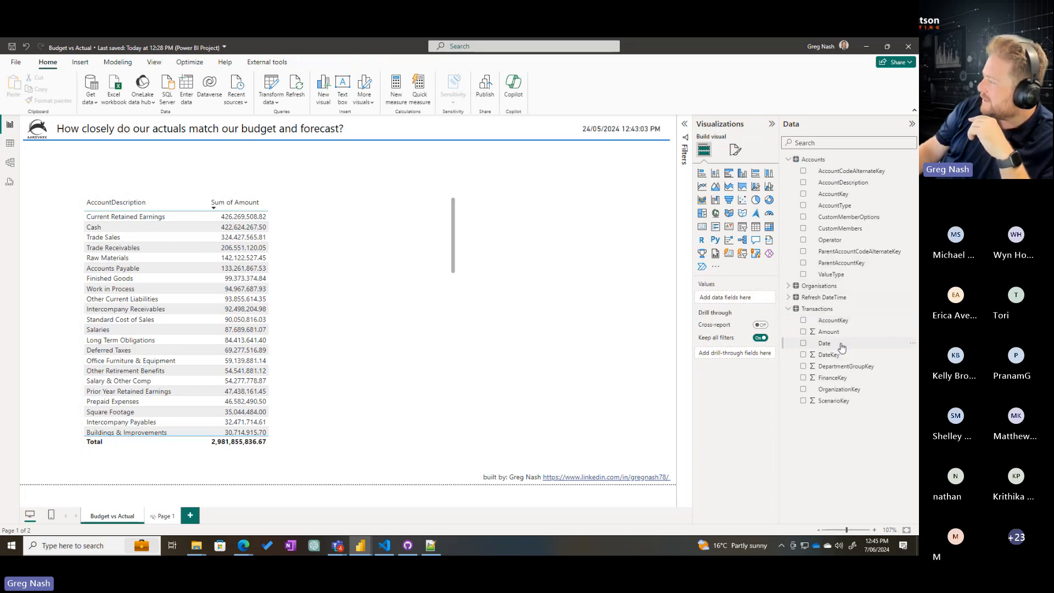
Connect to the Excel workbook Calendar.xlsx in the FinancialModelling downloads Files folder as a new data source
{"action": "left_click_drag", "start_coordinate": [841, 347], "coordinate": [698, 245]}
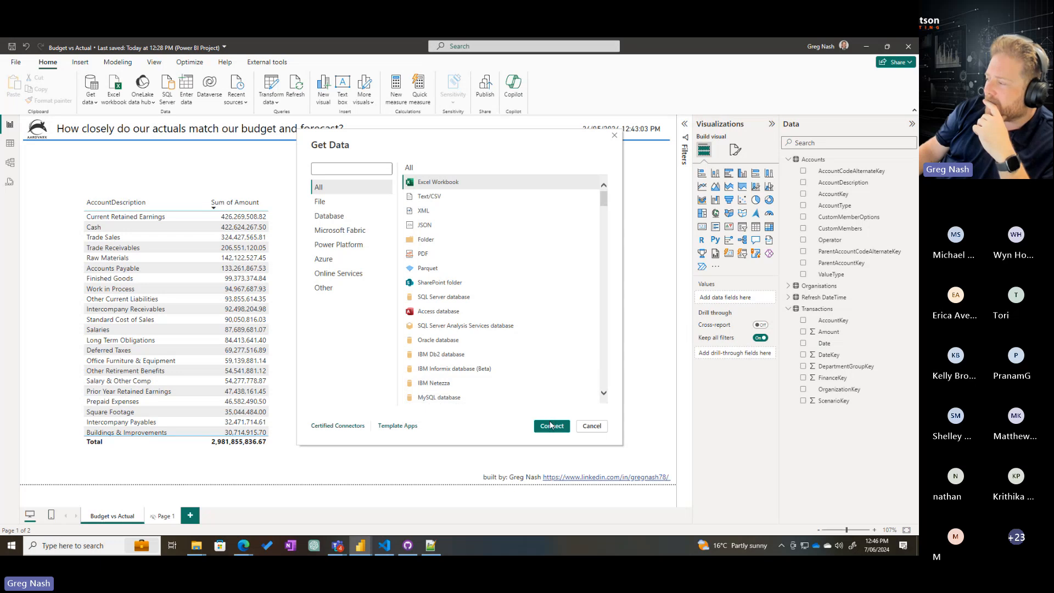
{"action": "left_click", "coordinate": [551, 427]}
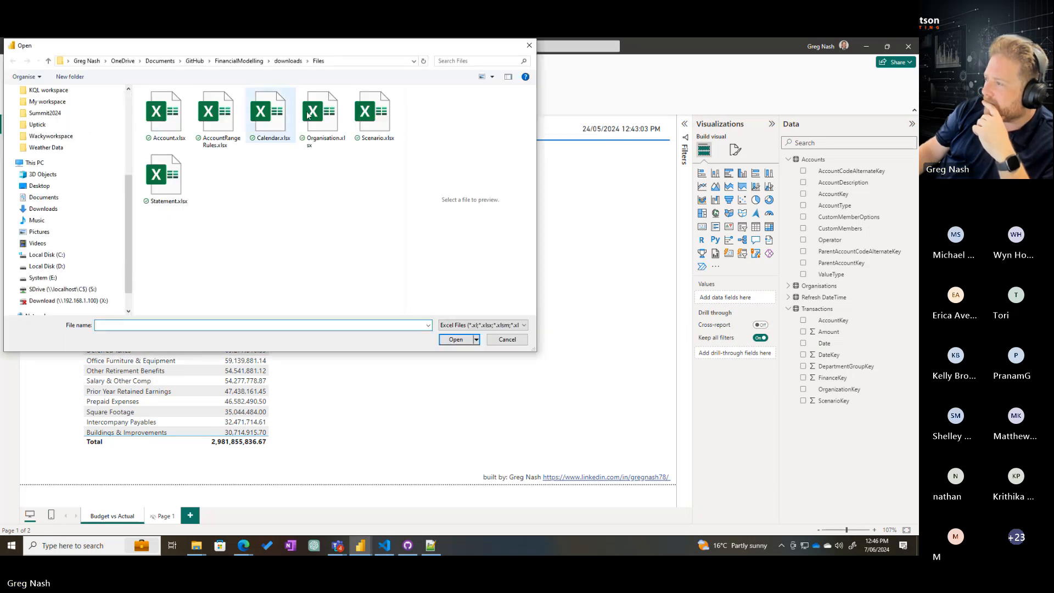
{"action": "left_click", "coordinate": [289, 116]}
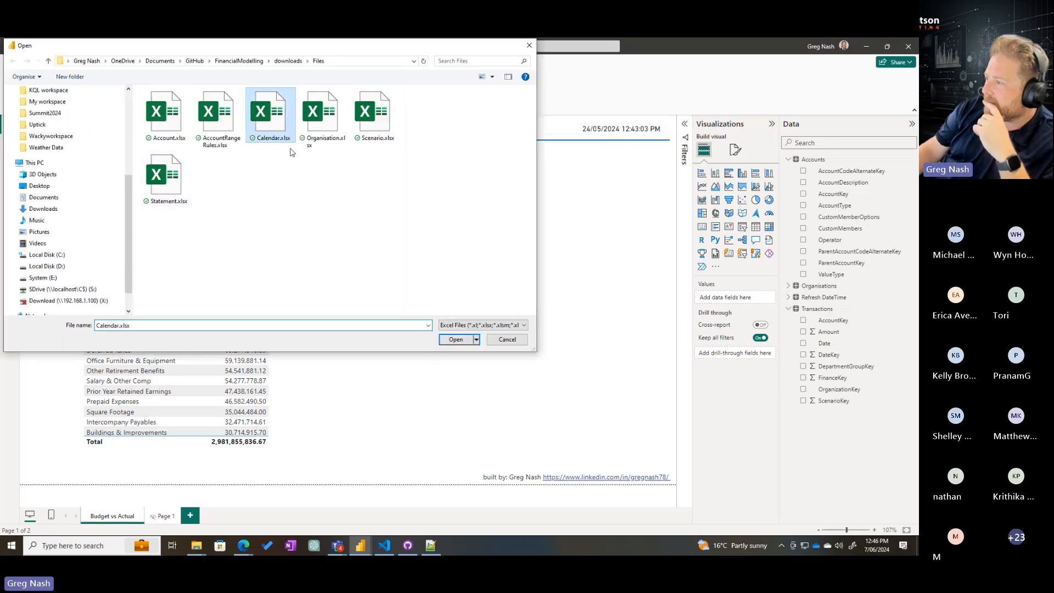
{"action": "left_click", "coordinate": [455, 340]}
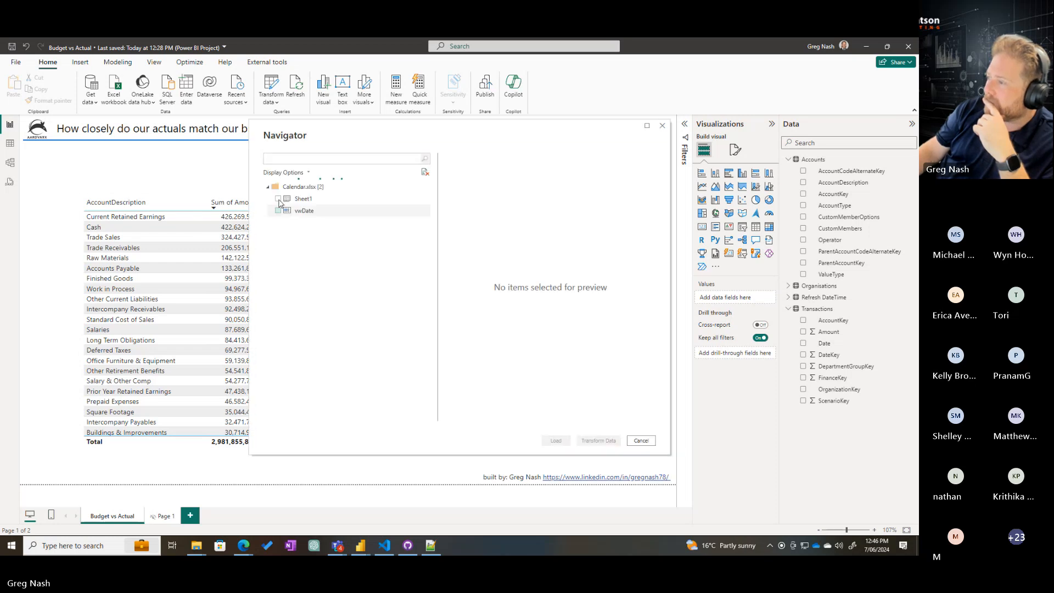
Preview the vwDate and Sheet1 contents of Calendar.xlsx, and load the vwDate table into the model
{"action": "left_click", "coordinate": [305, 211]}
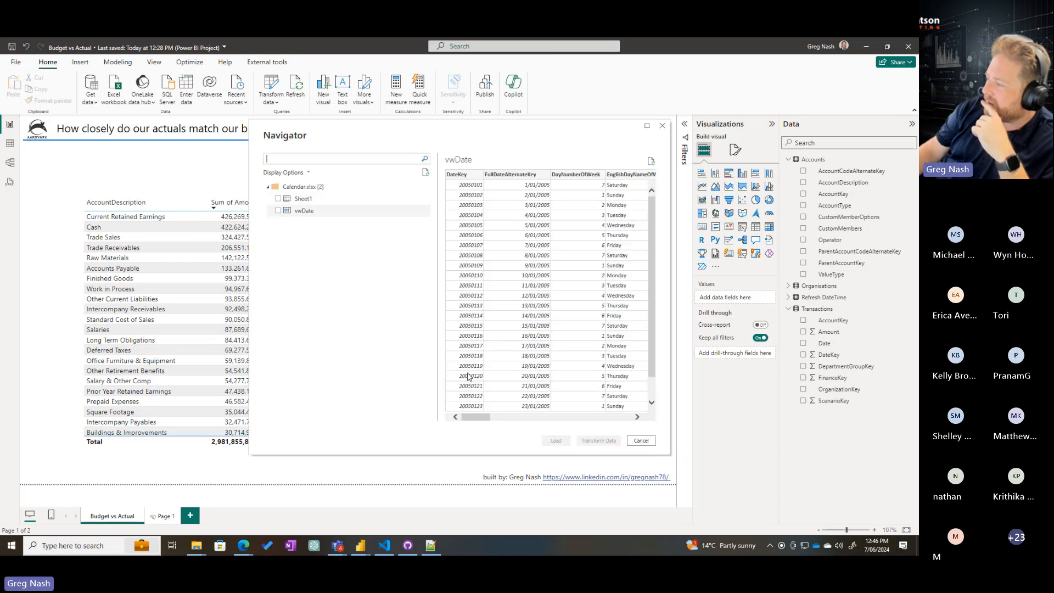
{"action": "left_click_drag", "start_coordinate": [475, 420], "coordinate": [636, 420]}
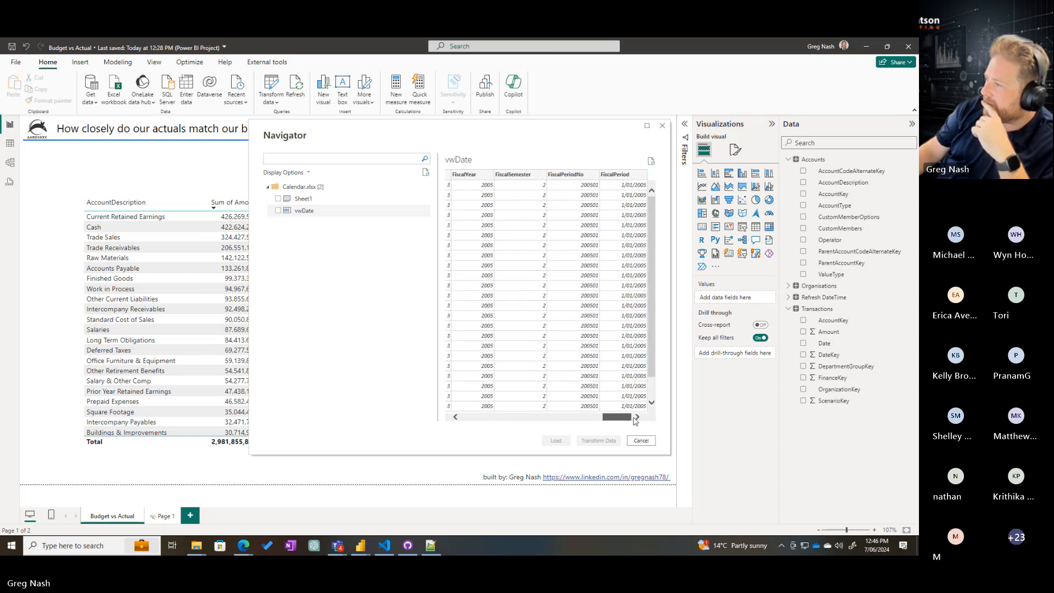
{"action": "left_click", "coordinate": [304, 199]}
{"action": "left_click", "coordinate": [310, 212]}
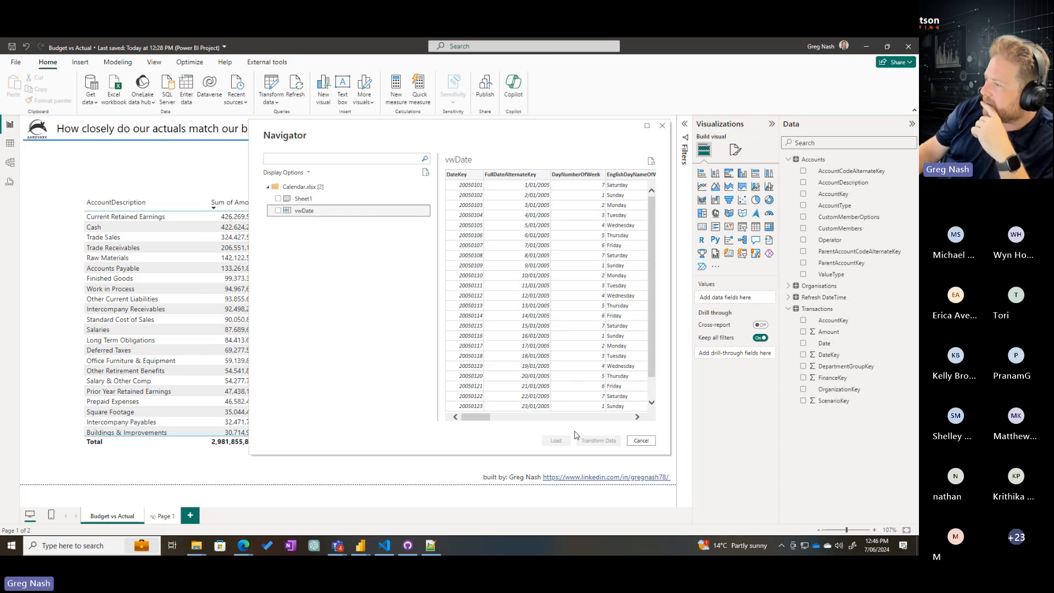
{"action": "left_click", "coordinate": [278, 210]}
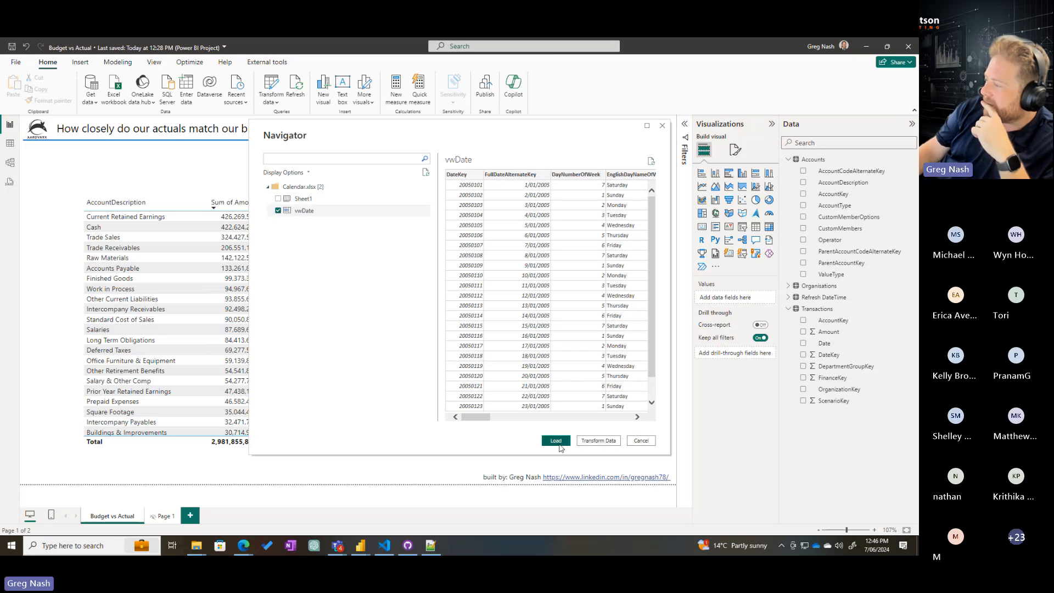
{"action": "left_click", "coordinate": [556, 441]}
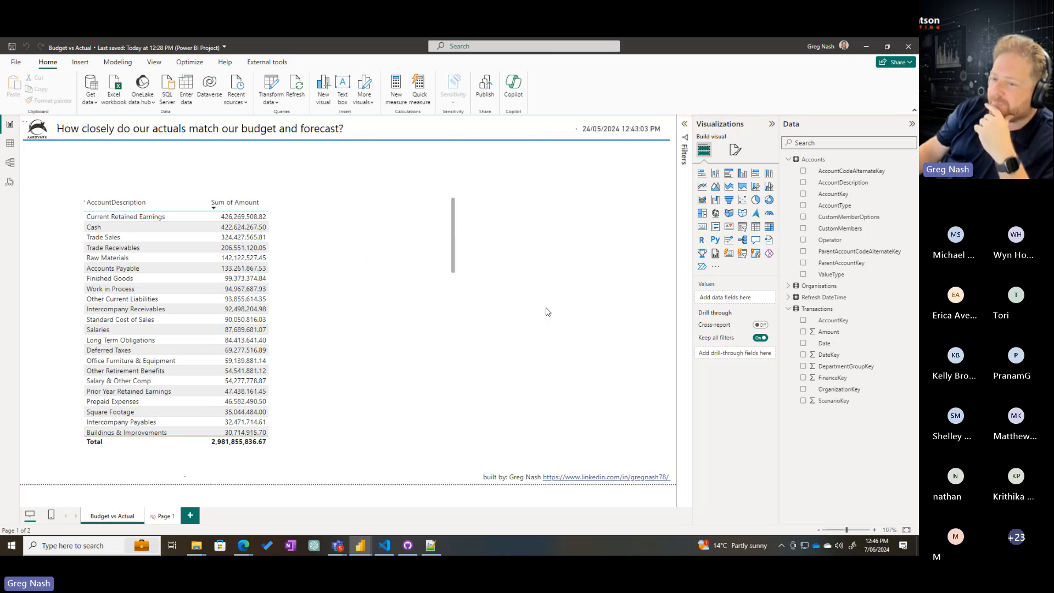
Narrow the account table visual so its frame fits closely around the AccountDescription and Sum of Amount columns
{"action": "left_click", "coordinate": [445, 323]}
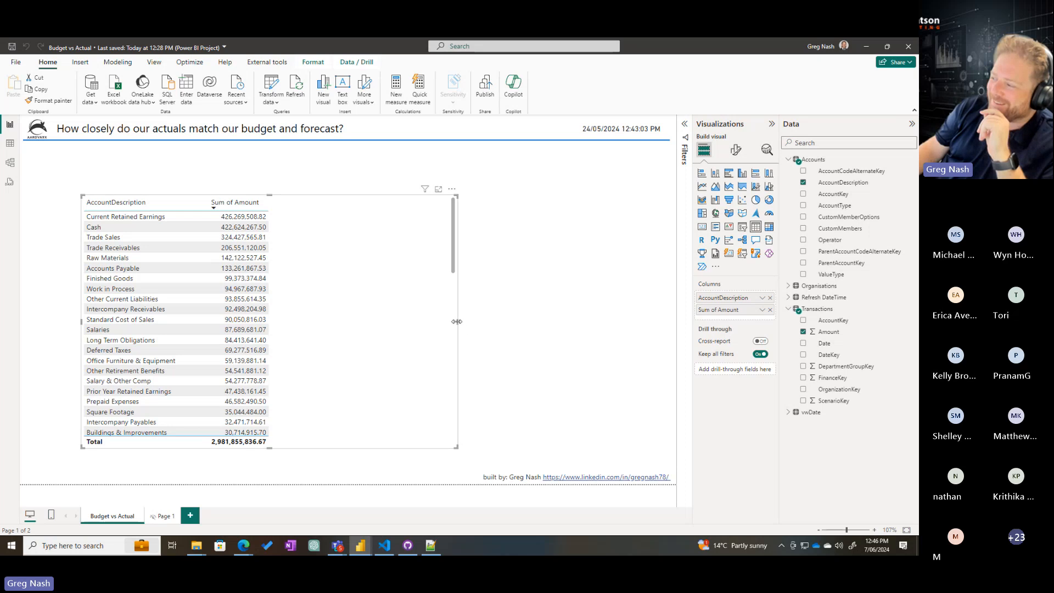
{"action": "left_click_drag", "start_coordinate": [458, 324], "coordinate": [309, 325]}
{"action": "left_click", "coordinate": [662, 273]}
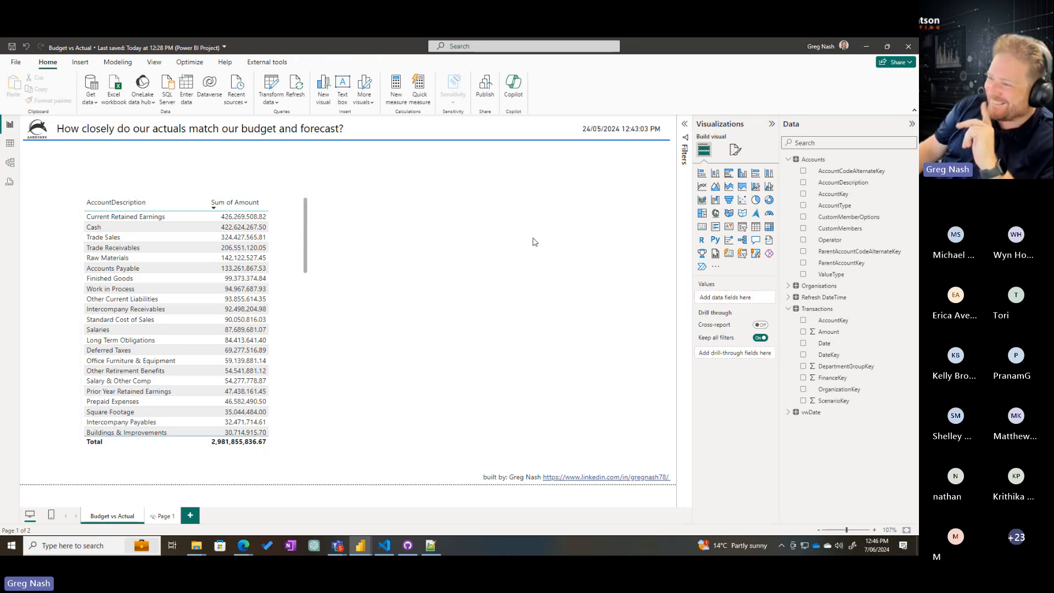
Arrange the model diagram with vwDate below Organisations and beside Transactions, shift Transactions slightly away, and shorten the vwDate table card
{"action": "left_click", "coordinate": [11, 164]}
{"action": "scroll", "coordinate": [530, 263], "scroll_direction": "right", "scroll_amount": 3}
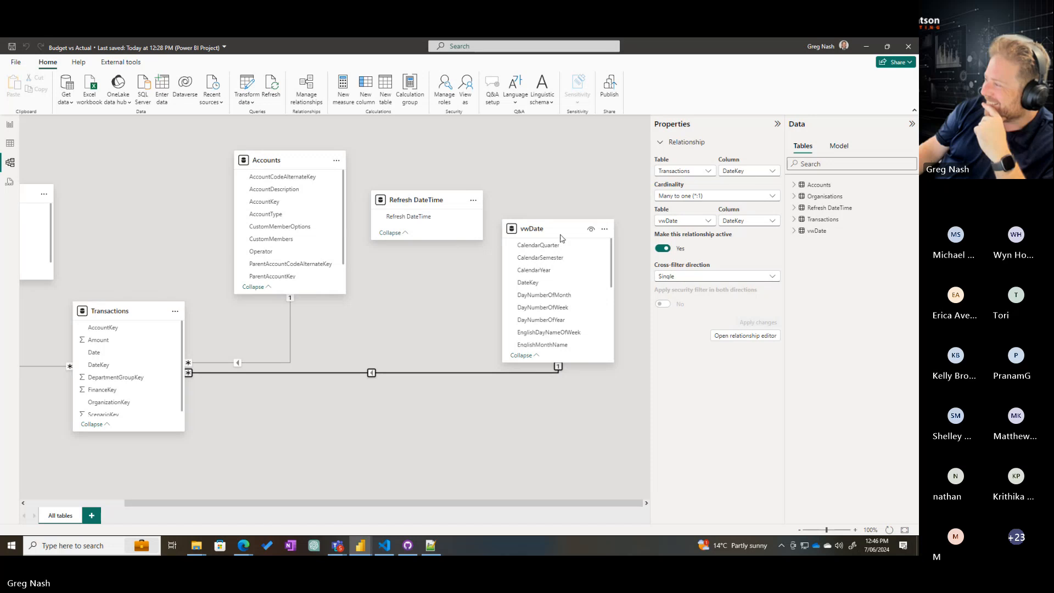
{"action": "left_click_drag", "start_coordinate": [555, 228], "coordinate": [175, 231]}
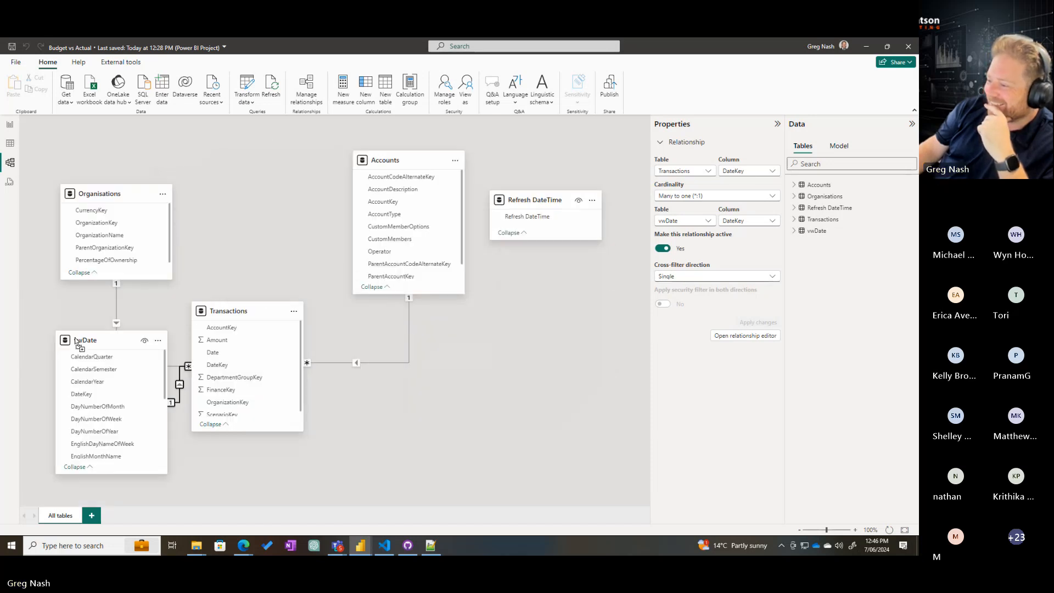
{"action": "left_click_drag", "start_coordinate": [88, 356], "coordinate": [91, 334]}
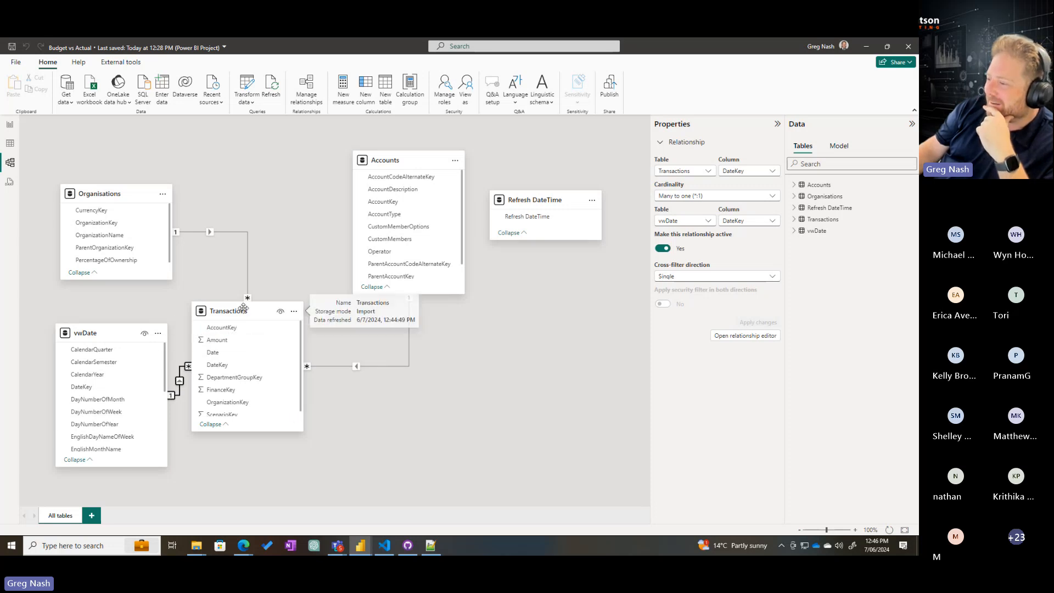
{"action": "left_click_drag", "start_coordinate": [243, 311], "coordinate": [278, 322]}
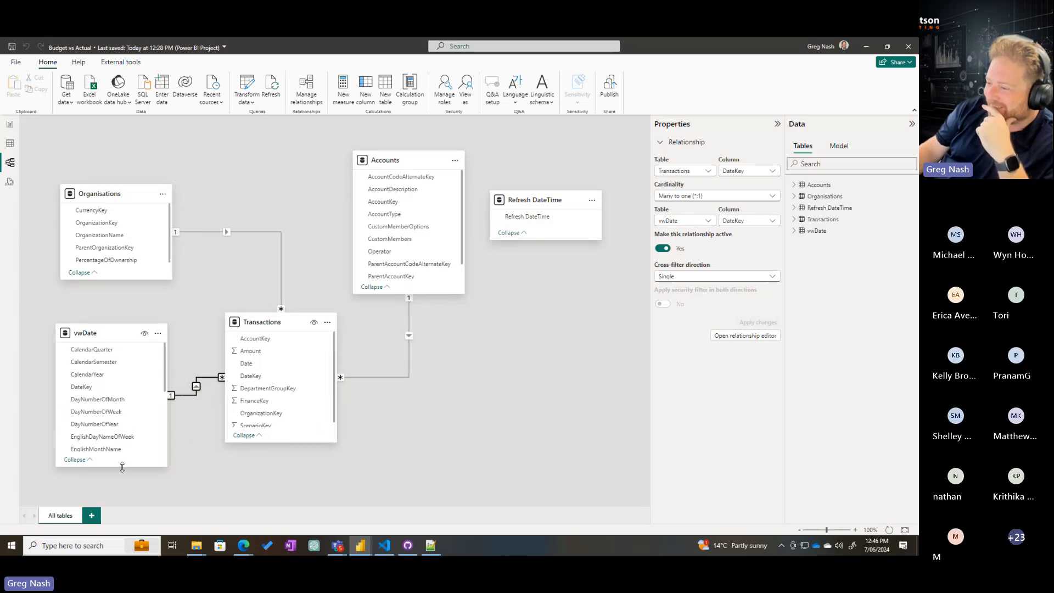
{"action": "left_click_drag", "start_coordinate": [122, 467], "coordinate": [122, 409]}
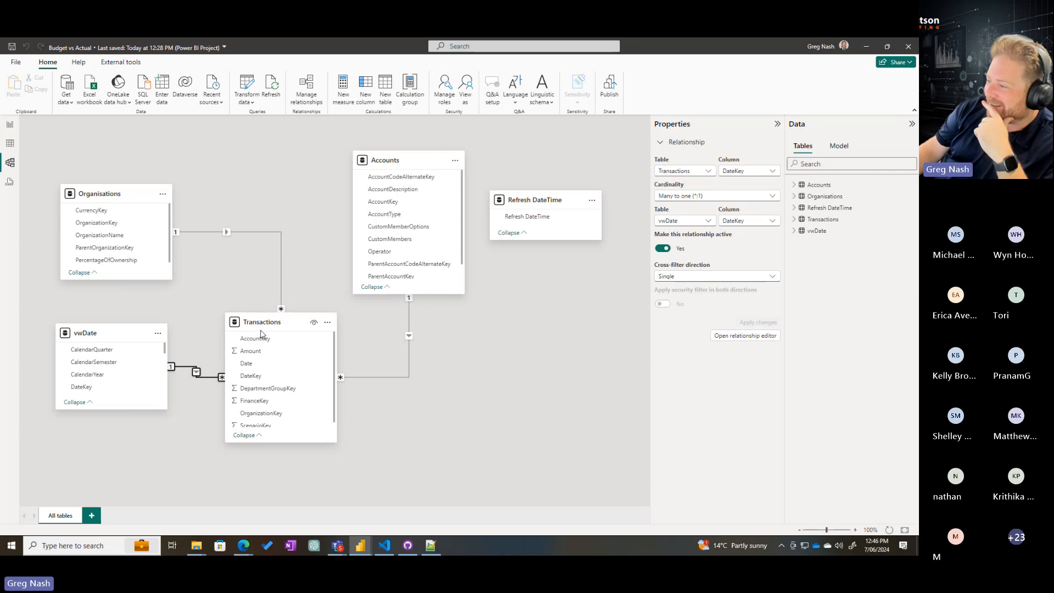
{"action": "left_click", "coordinate": [778, 124]}
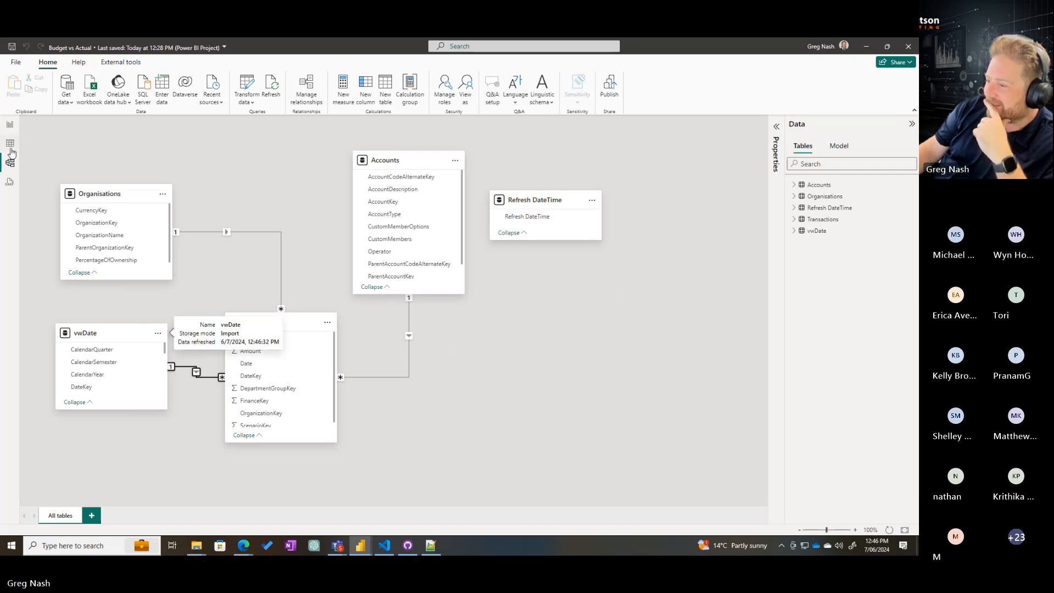
Add a FiscalPeriod slicer from vwDate across the upper report page, and narrow its range to 5/11/2009 through 20/05/2011
{"action": "left_click", "coordinate": [10, 124]}
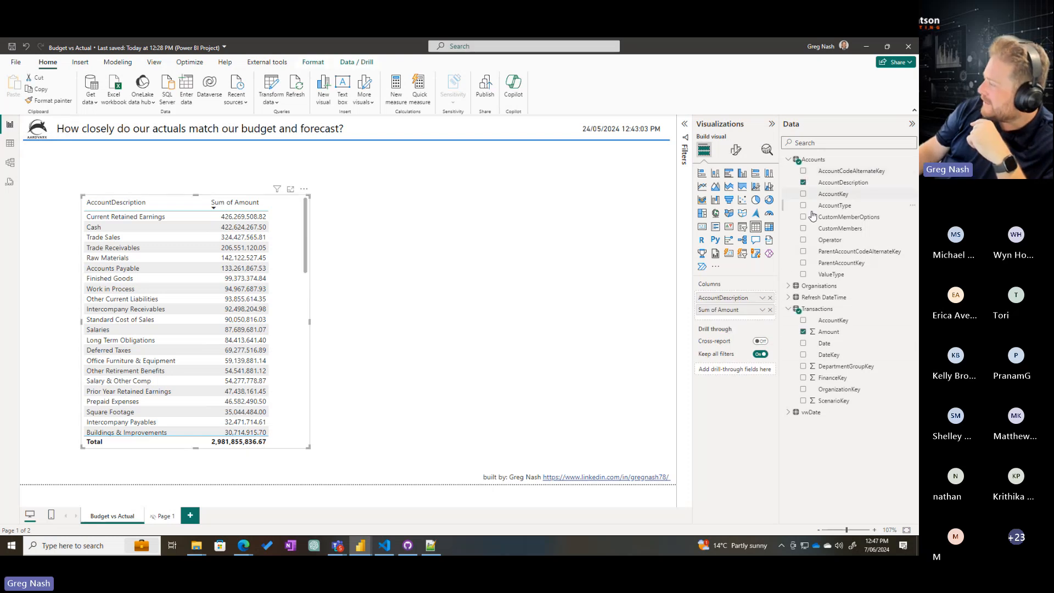
{"action": "left_click", "coordinate": [788, 413]}
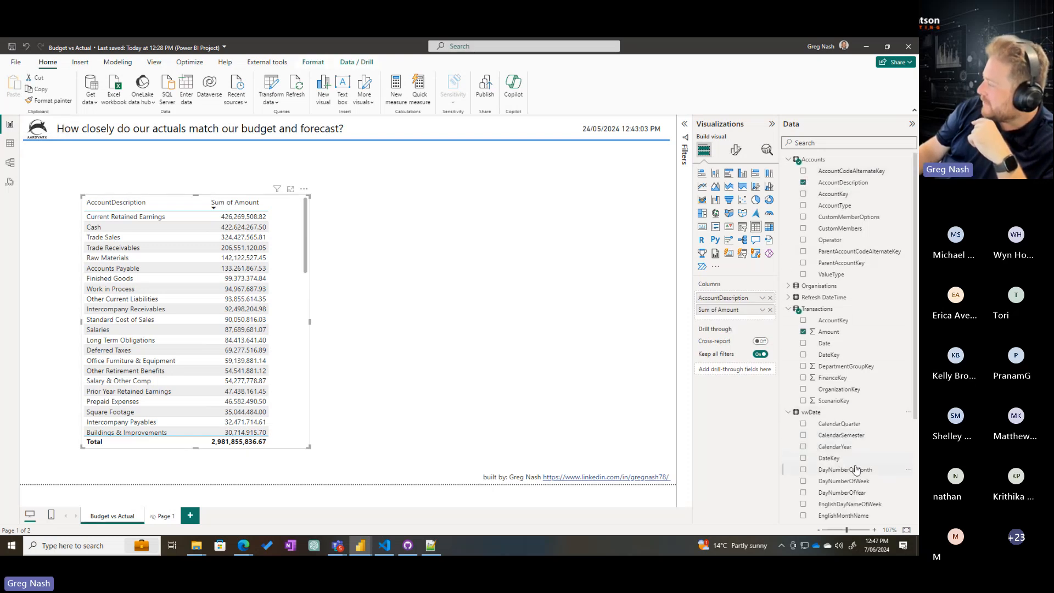
{"action": "scroll", "coordinate": [865, 434], "scroll_direction": "down", "scroll_amount": 3}
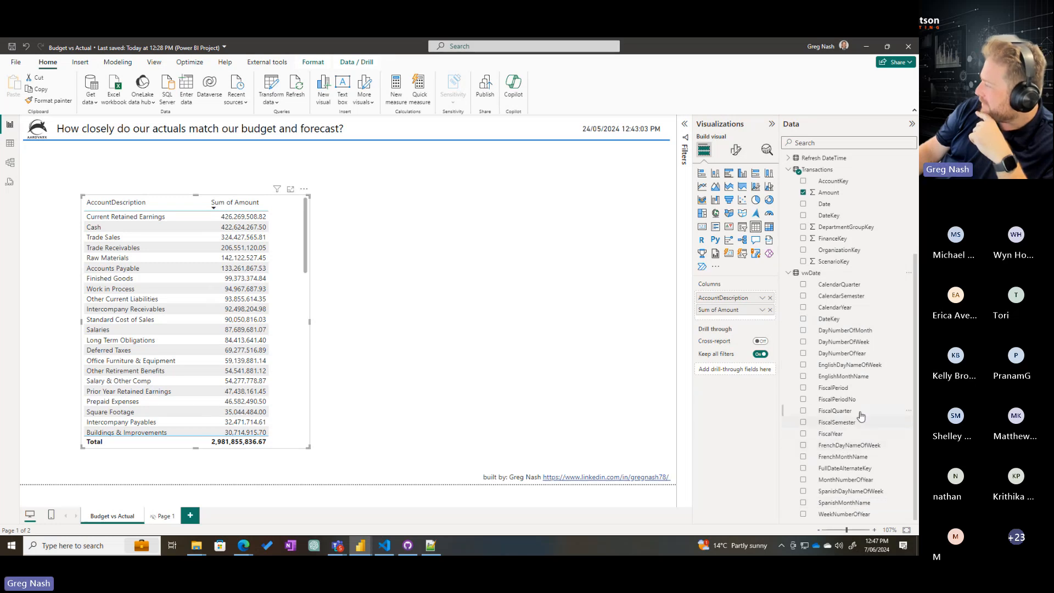
{"action": "left_click_drag", "start_coordinate": [854, 390], "coordinate": [536, 199]}
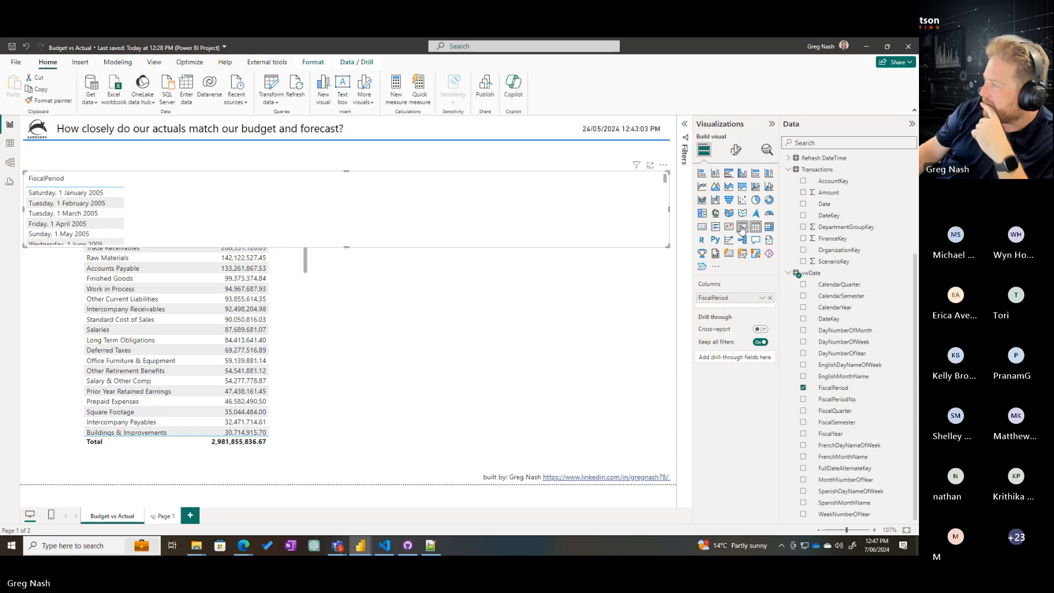
{"action": "left_click_drag", "start_coordinate": [38, 210], "coordinate": [358, 210]}
{"action": "left_click_drag", "start_coordinate": [661, 215], "coordinate": [460, 210]}
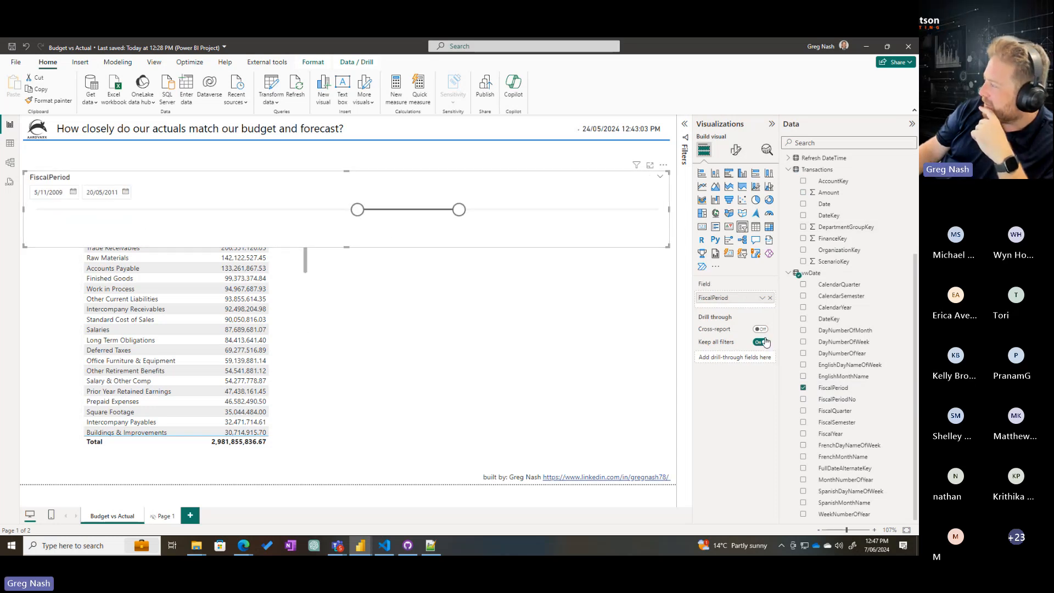
Add a FiscalYear slicer from vwDate on the report page, set its style to Vertical list, and select 2010
{"action": "left_click_drag", "start_coordinate": [831, 434], "coordinate": [604, 306]}
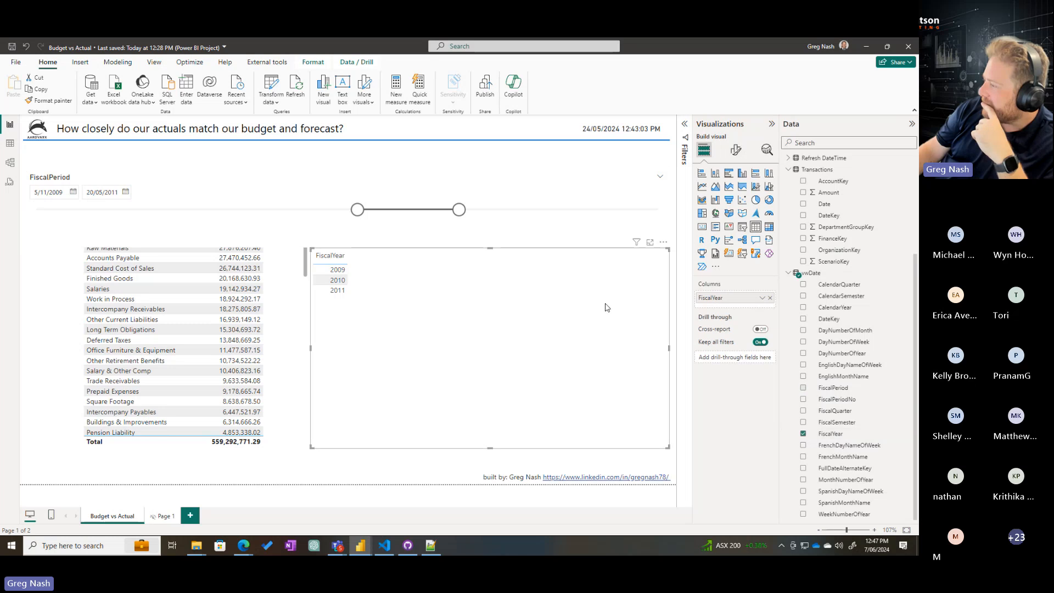
{"action": "left_click", "coordinate": [744, 228]}
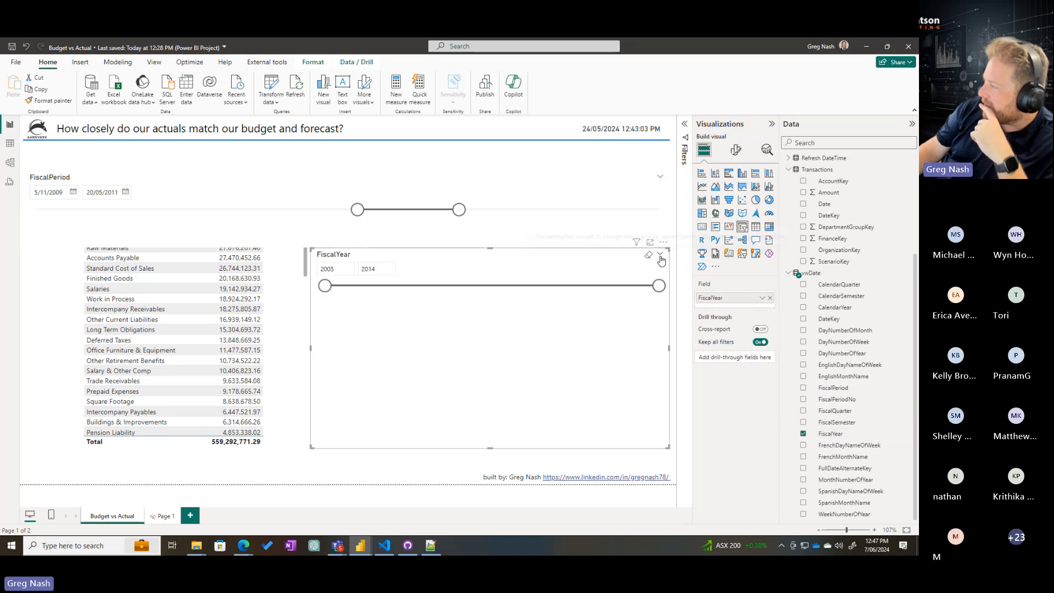
{"action": "left_click", "coordinate": [736, 149]}
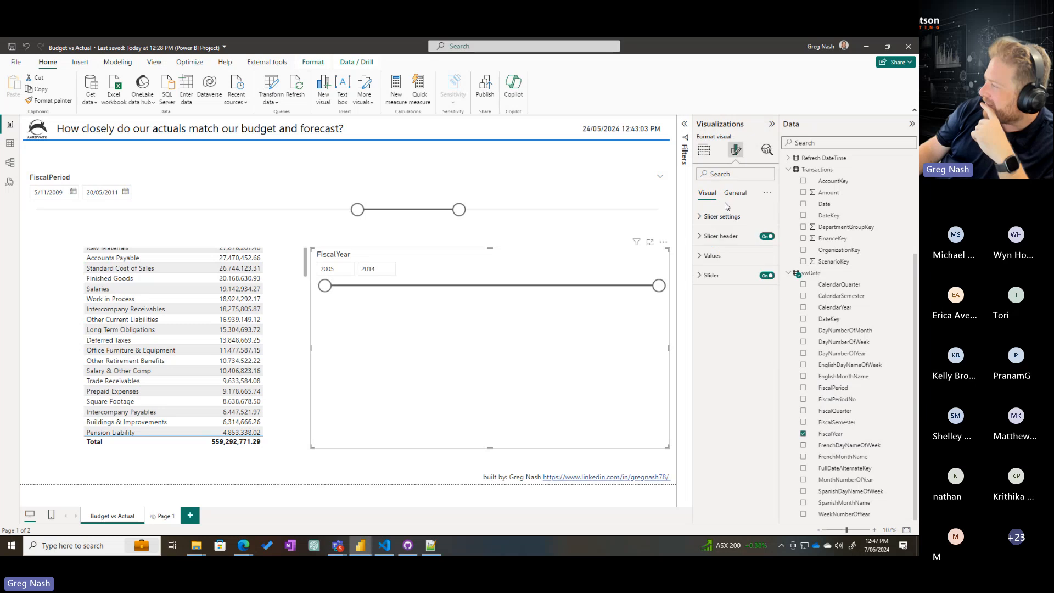
{"action": "left_click", "coordinate": [729, 222]}
{"action": "left_click", "coordinate": [729, 264]}
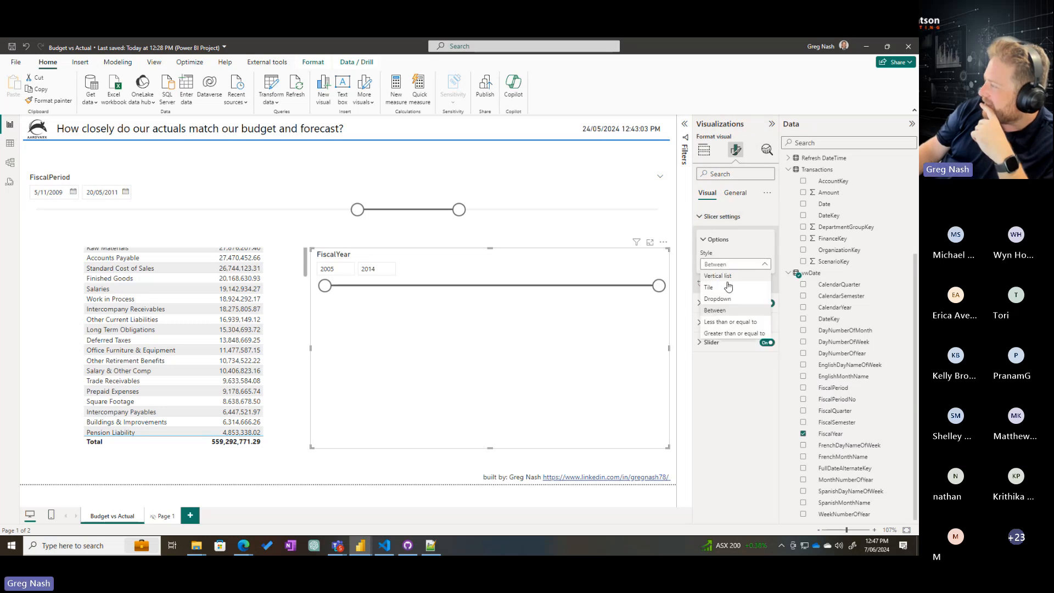
{"action": "left_click", "coordinate": [718, 276]}
{"action": "left_click", "coordinate": [321, 281]}
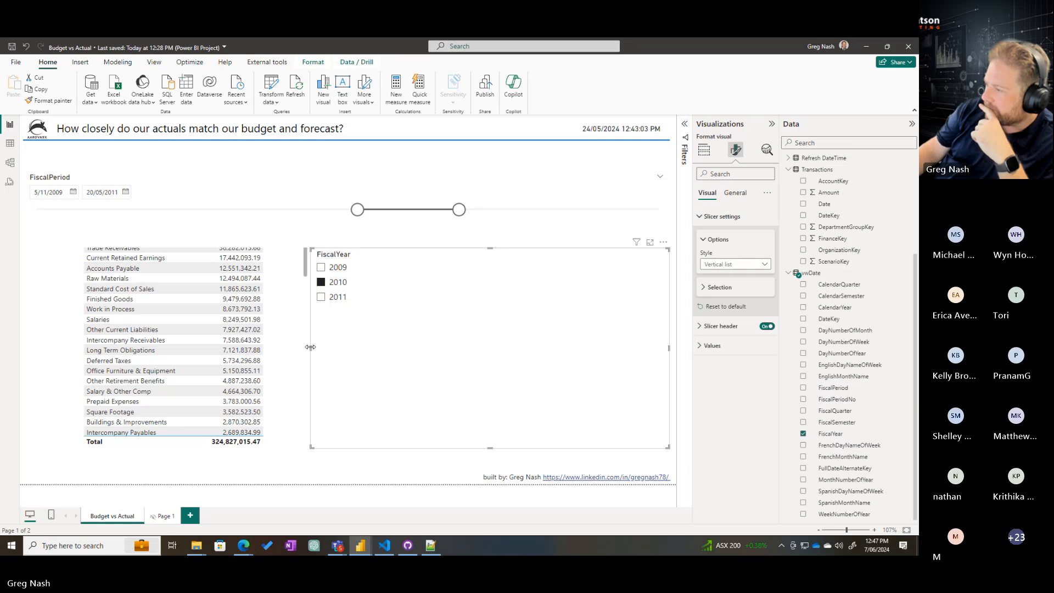
Narrow the FiscalYear slicer away from the account table, and delete the FiscalPeriod slicer
{"action": "left_click_drag", "start_coordinate": [310, 347], "coordinate": [443, 348]}
{"action": "scroll", "coordinate": [278, 303], "scroll_direction": "down", "scroll_amount": 5}
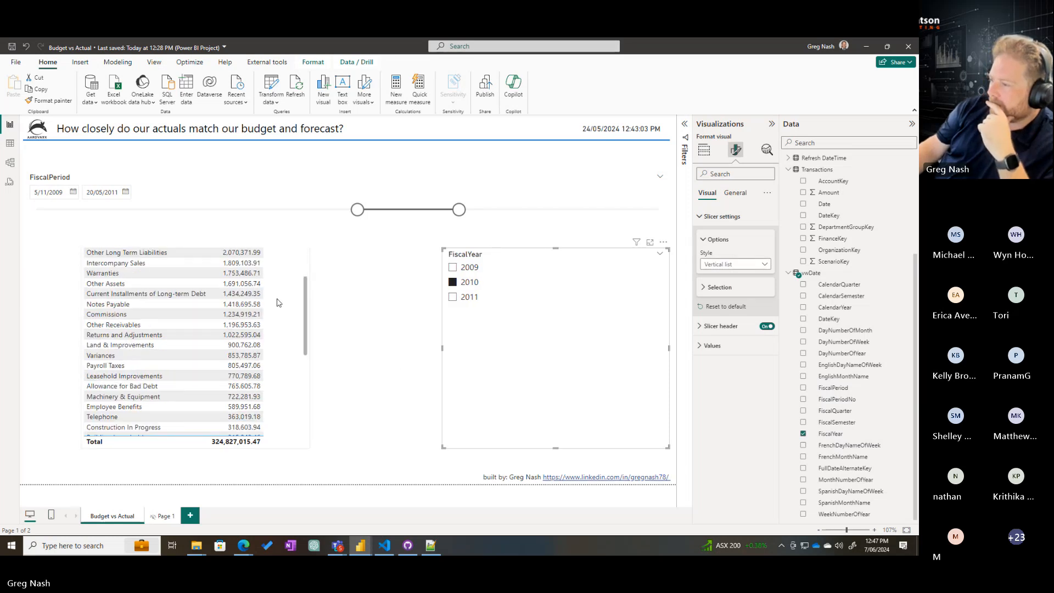
{"action": "scroll", "coordinate": [278, 303], "scroll_direction": "up", "scroll_amount": 5}
{"action": "left_click", "coordinate": [355, 232]}
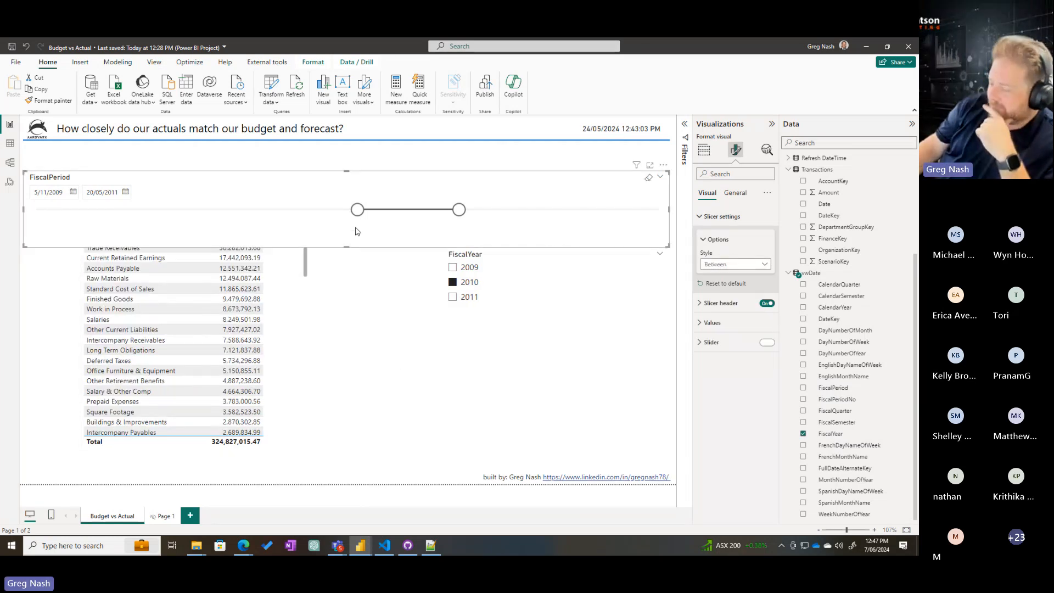
{"action": "key", "text": "Delete"}
Make the account table slightly wider and taller, and move the FiscalYear slicer up beside it
{"action": "left_click", "coordinate": [306, 196]}
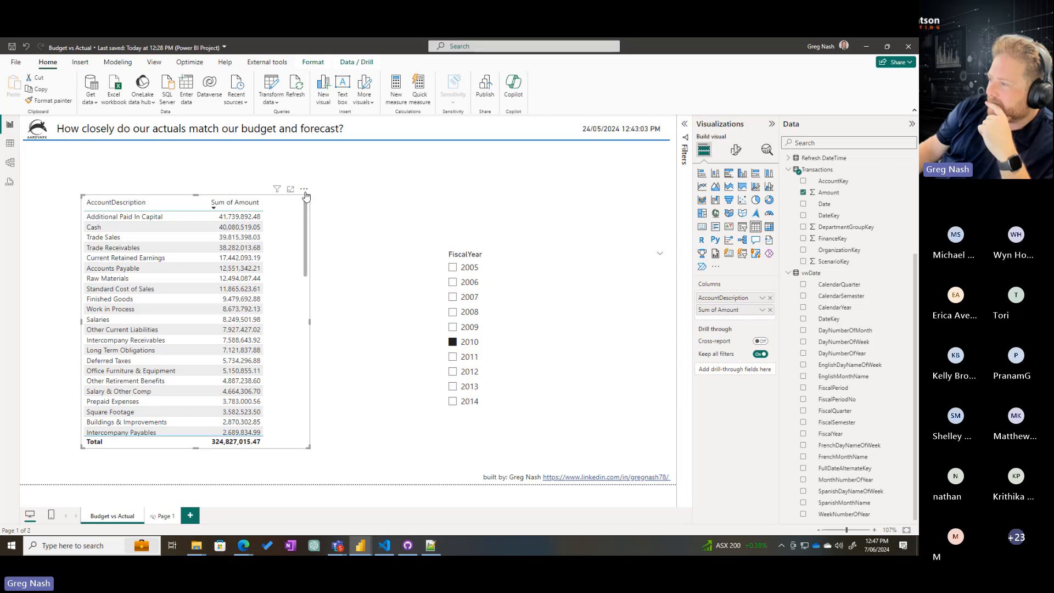
{"action": "left_click_drag", "start_coordinate": [309, 195], "coordinate": [337, 191]}
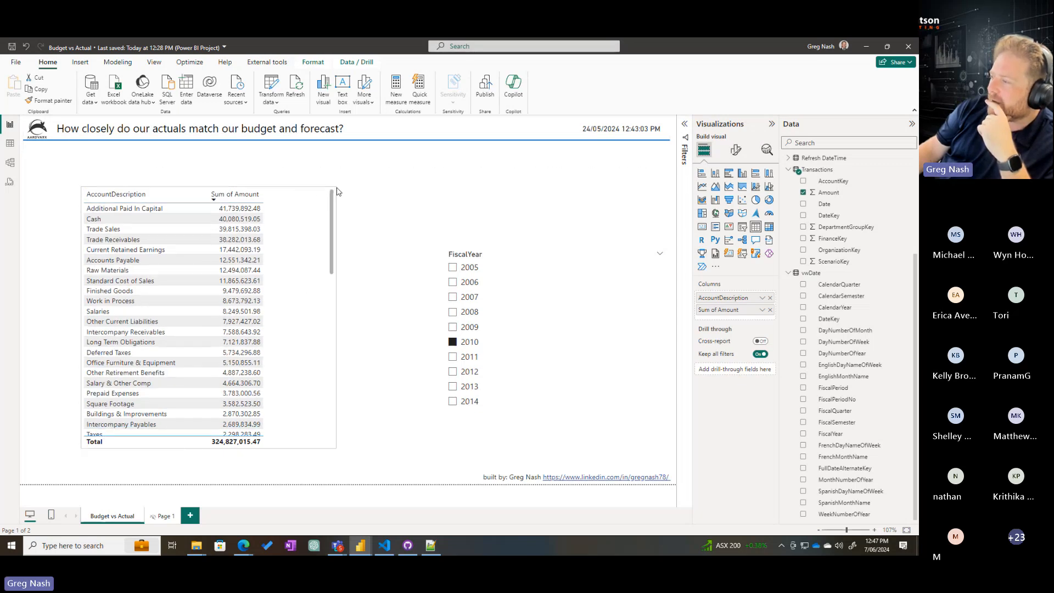
{"action": "left_click_drag", "start_coordinate": [570, 354], "coordinate": [492, 291]}
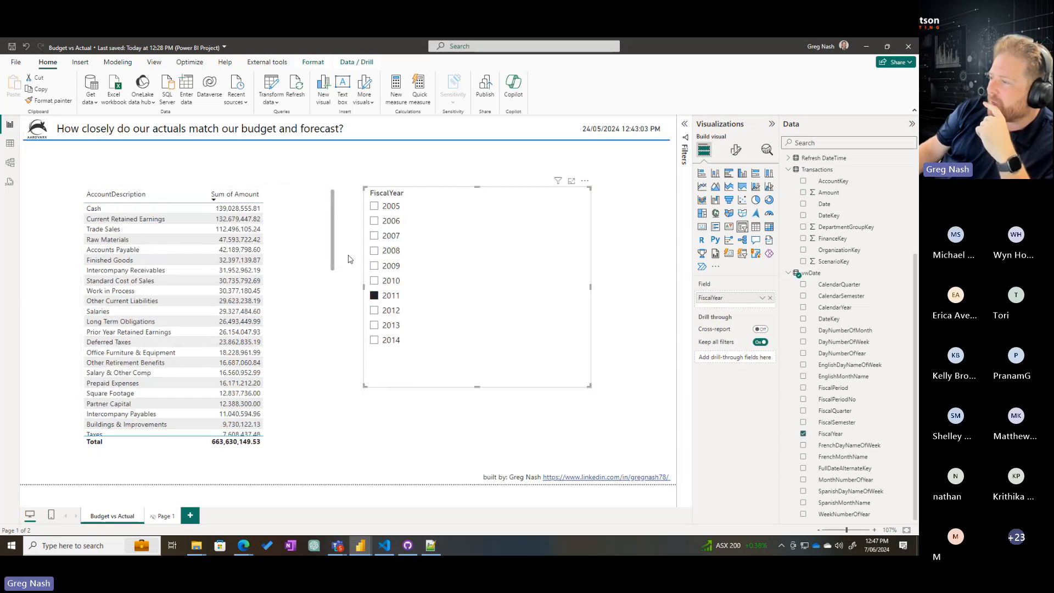
Filter the account table to fiscal years 2012 and 2013 in turn, and look through its account amounts
{"action": "left_click", "coordinate": [335, 262]}
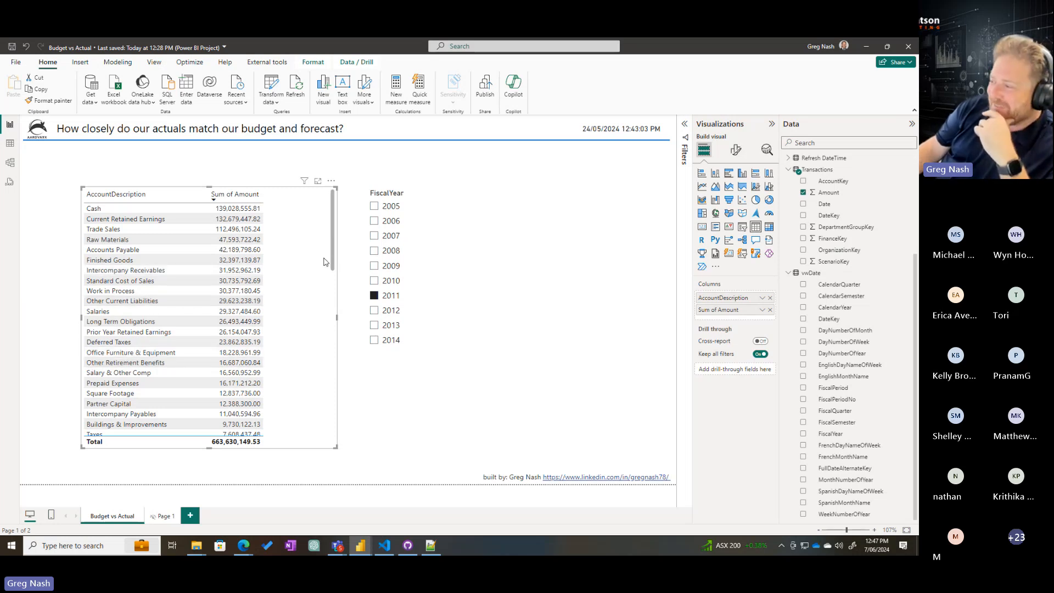
{"action": "left_click", "coordinate": [384, 311]}
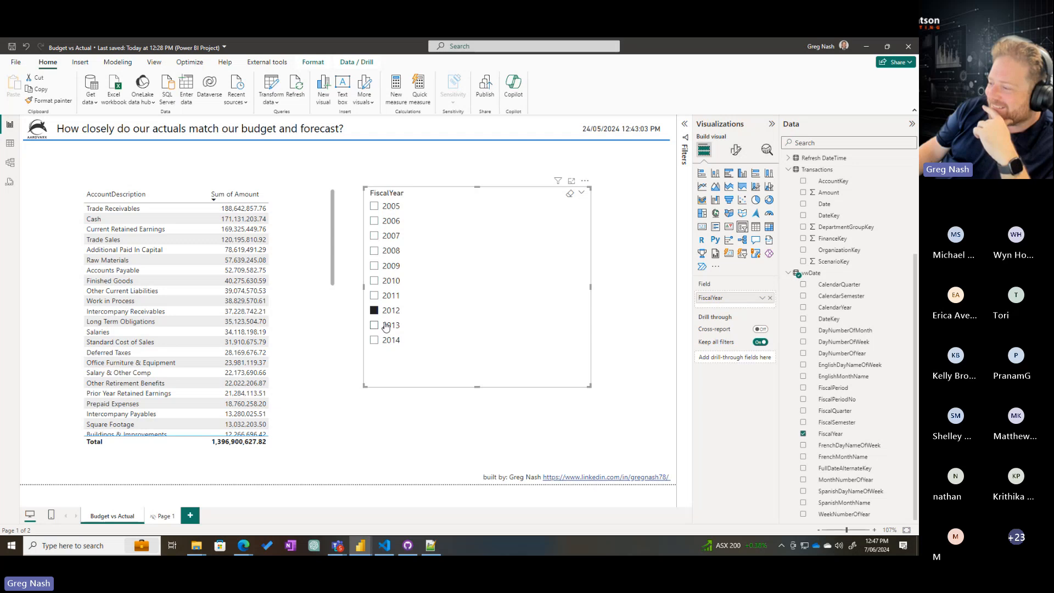
{"action": "left_click", "coordinate": [386, 326]}
{"action": "scroll", "coordinate": [137, 325], "scroll_direction": "down", "scroll_amount": 5}
{"action": "scroll", "coordinate": [137, 325], "scroll_direction": "up", "scroll_amount": 8}
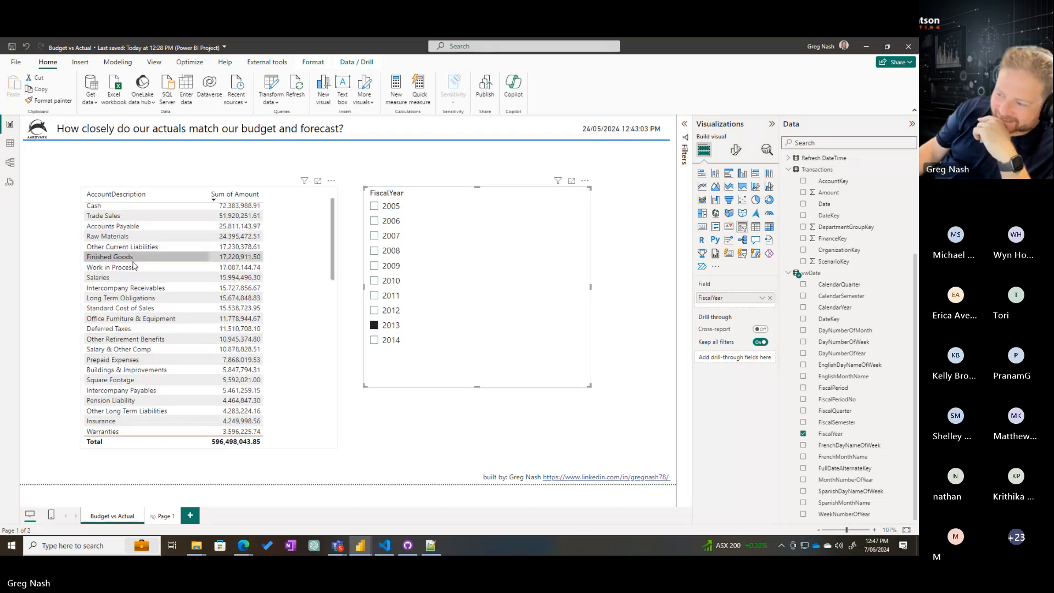
{"action": "scroll", "coordinate": [215, 242], "scroll_direction": "up", "scroll_amount": 2}
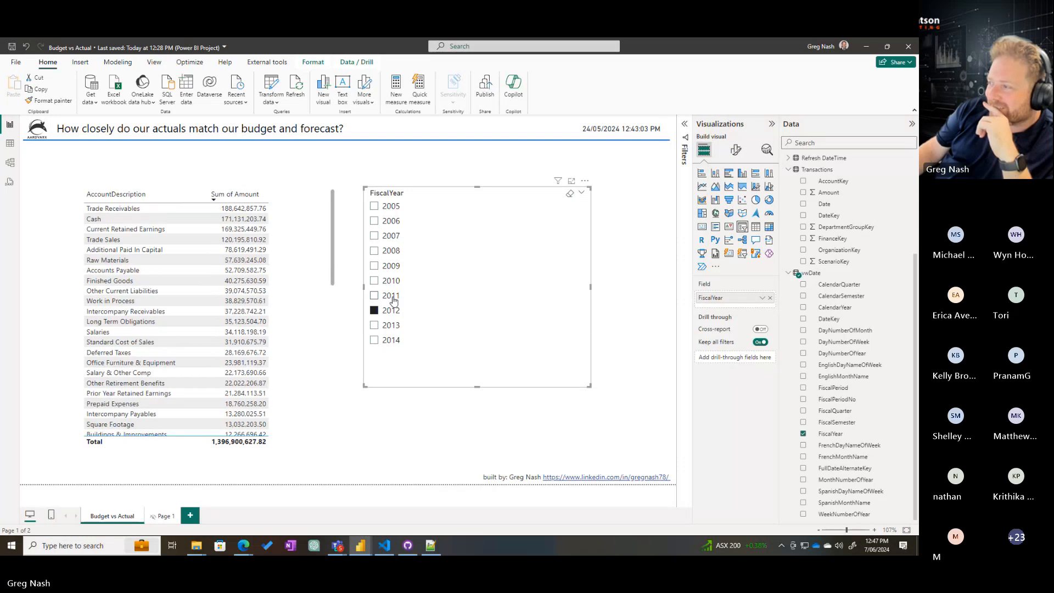
Compare the account table across single fiscal years 2011, 2012, 2013, 2010 and 2009
{"action": "left_click", "coordinate": [391, 296]}
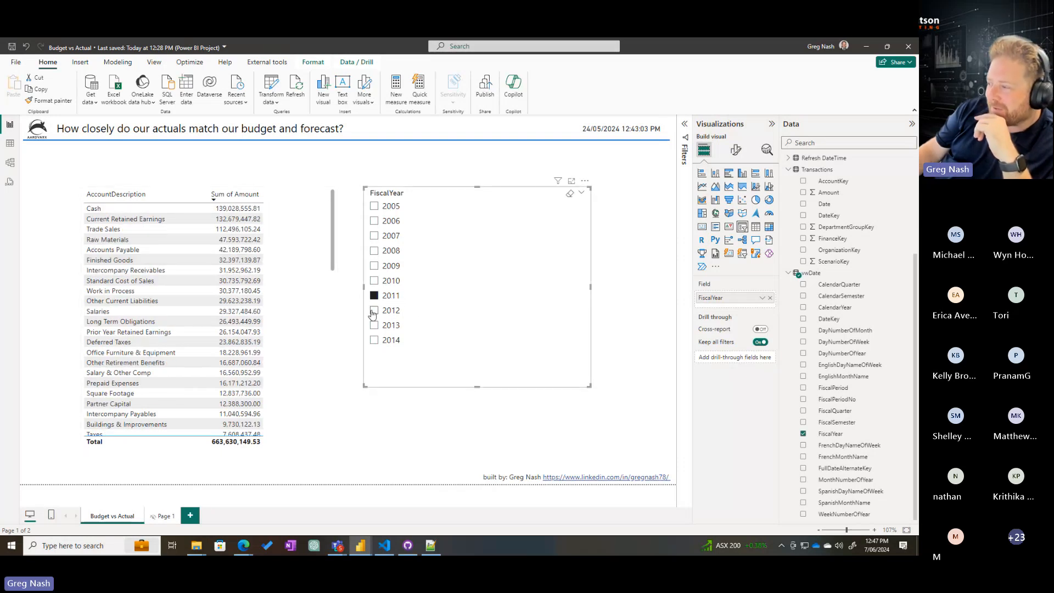
{"action": "left_click", "coordinate": [376, 312]}
{"action": "left_click", "coordinate": [386, 326]}
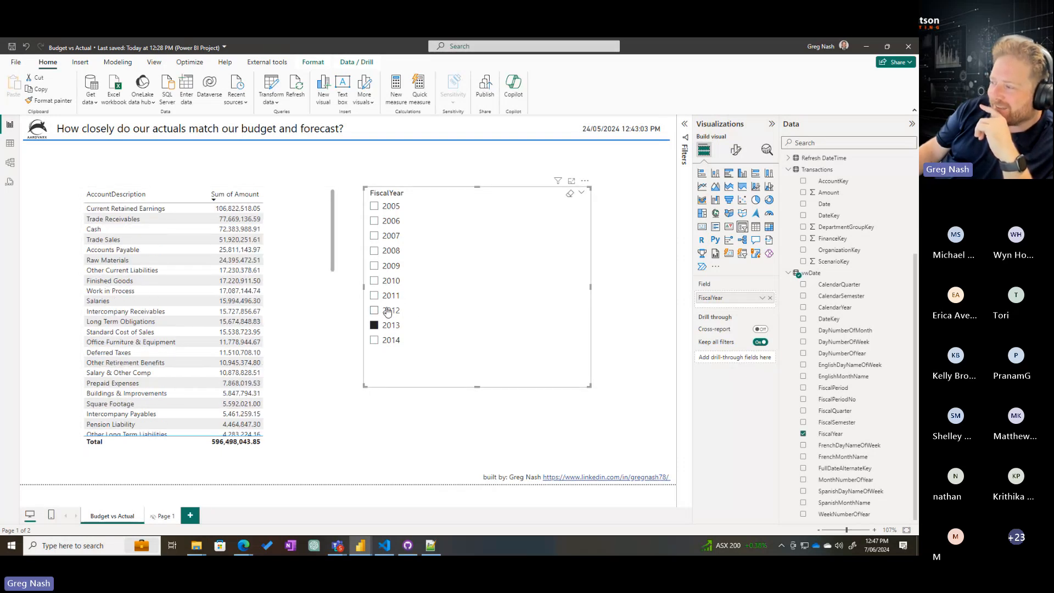
{"action": "left_click", "coordinate": [387, 312]}
{"action": "left_click", "coordinate": [394, 281]}
{"action": "left_click", "coordinate": [393, 267]}
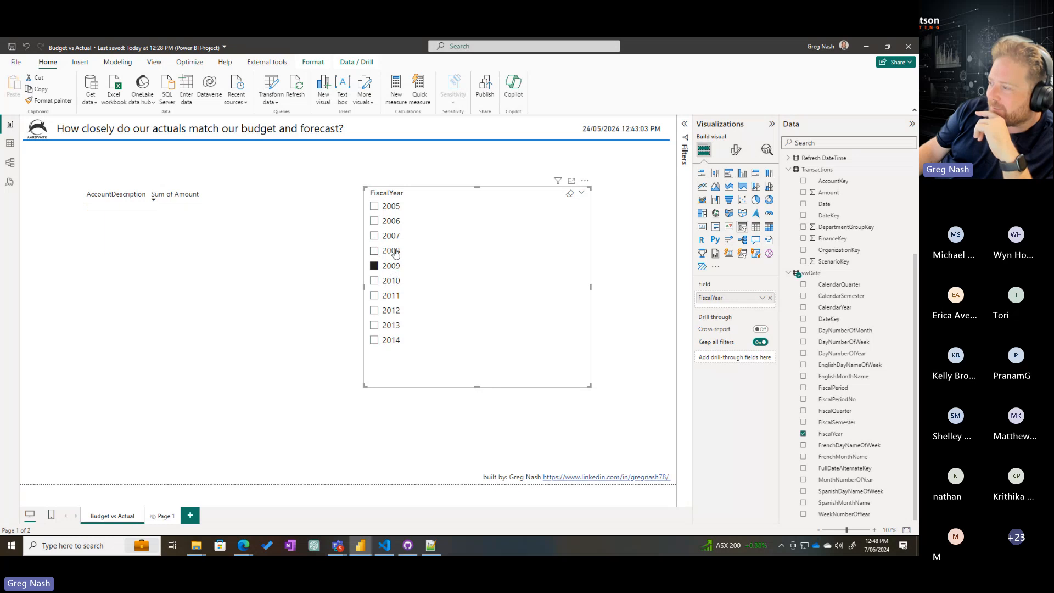
Check the account table for each fiscal year from 2010 to 2014, and leave the FiscalYear slicer on 2012
{"action": "left_click", "coordinate": [392, 282]}
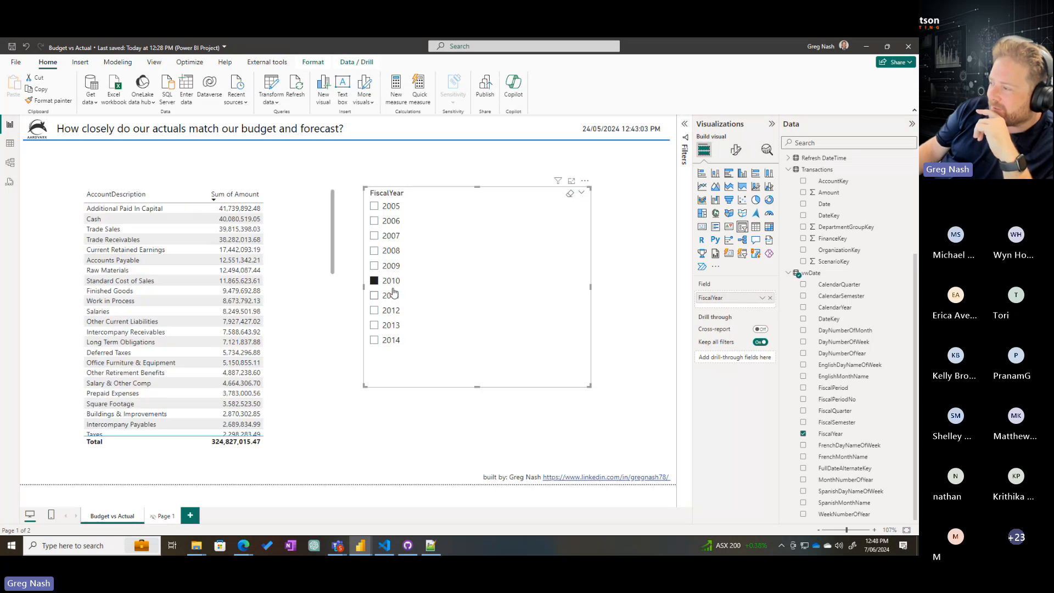
{"action": "left_click", "coordinate": [391, 296]}
{"action": "left_click", "coordinate": [391, 310]}
{"action": "left_click", "coordinate": [392, 326]}
{"action": "left_click", "coordinate": [392, 341]}
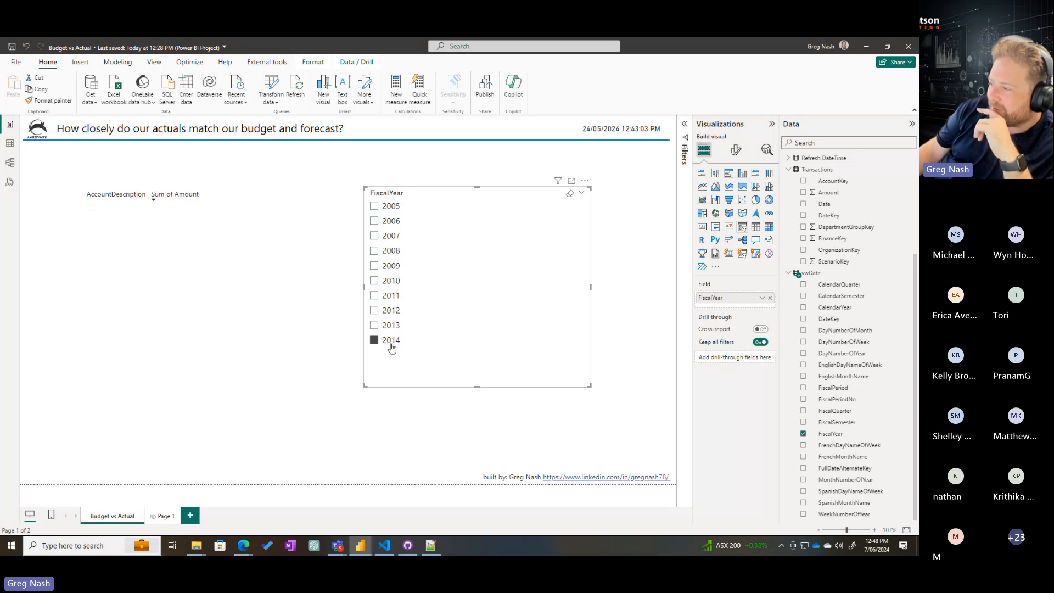
{"action": "left_click", "coordinate": [399, 329]}
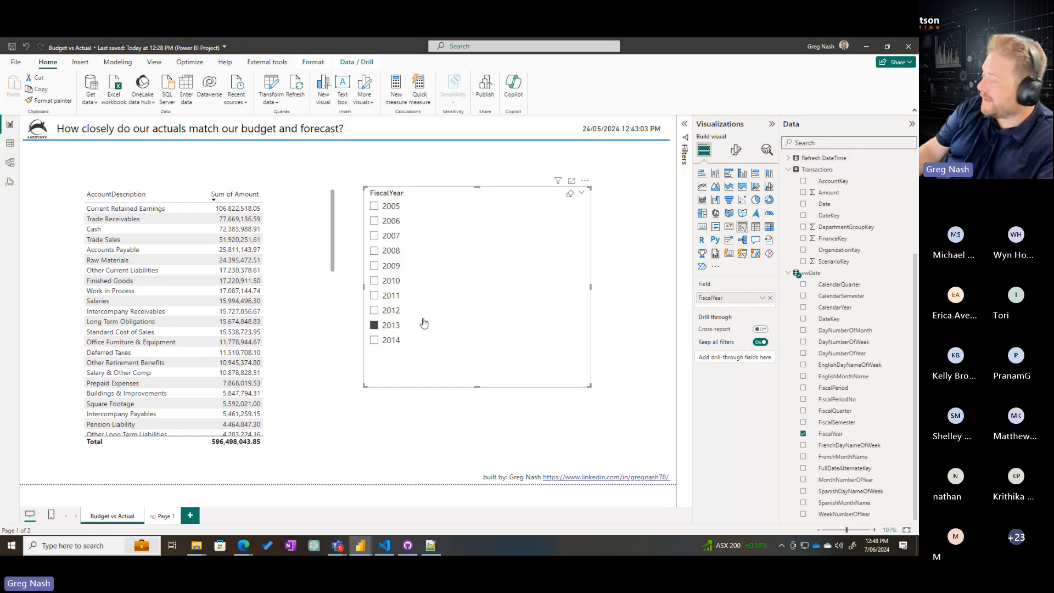
{"action": "left_click", "coordinate": [386, 309]}
Make the account table slightly narrower and taller, and move it closer to the report page's outer edge, away from the slicer
{"action": "left_click", "coordinate": [317, 277]}
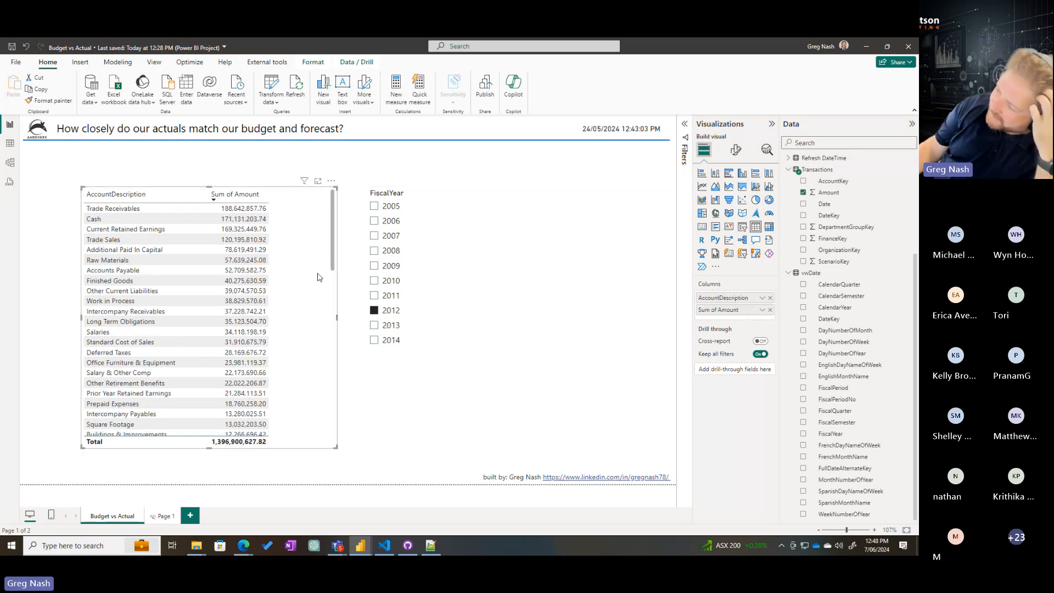
{"action": "left_click_drag", "start_coordinate": [337, 188], "coordinate": [321, 167]}
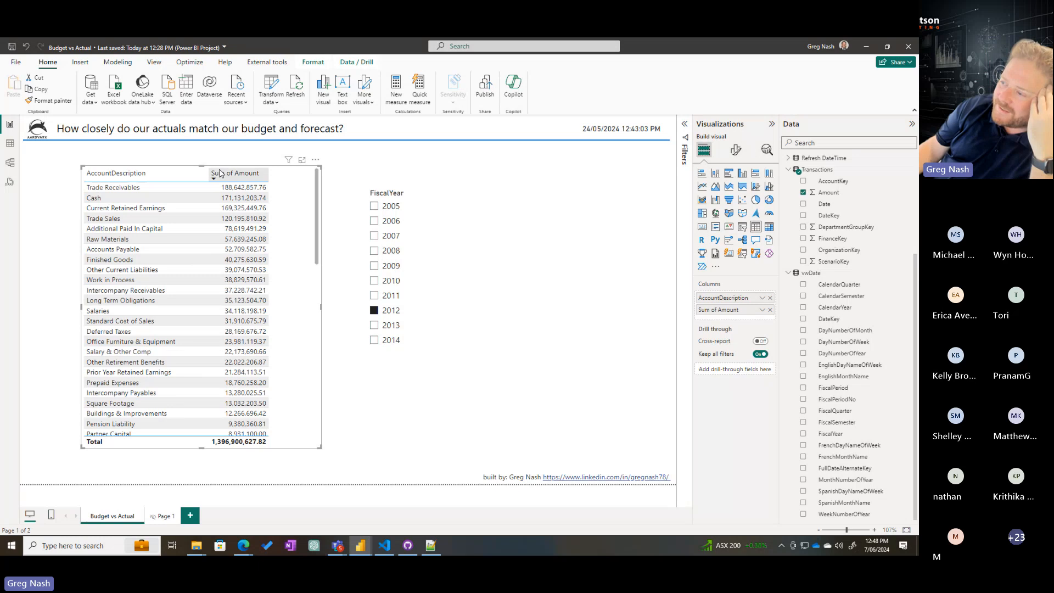
{"action": "left_click_drag", "start_coordinate": [186, 171], "coordinate": [160, 171]}
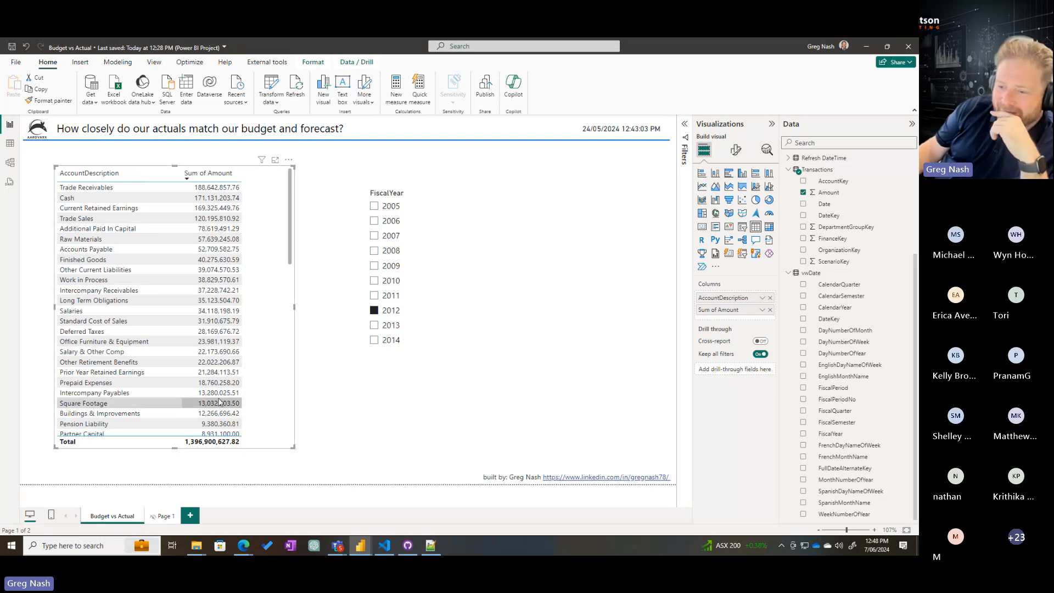
{"action": "scroll", "coordinate": [218, 347], "scroll_direction": "down", "scroll_amount": 15}
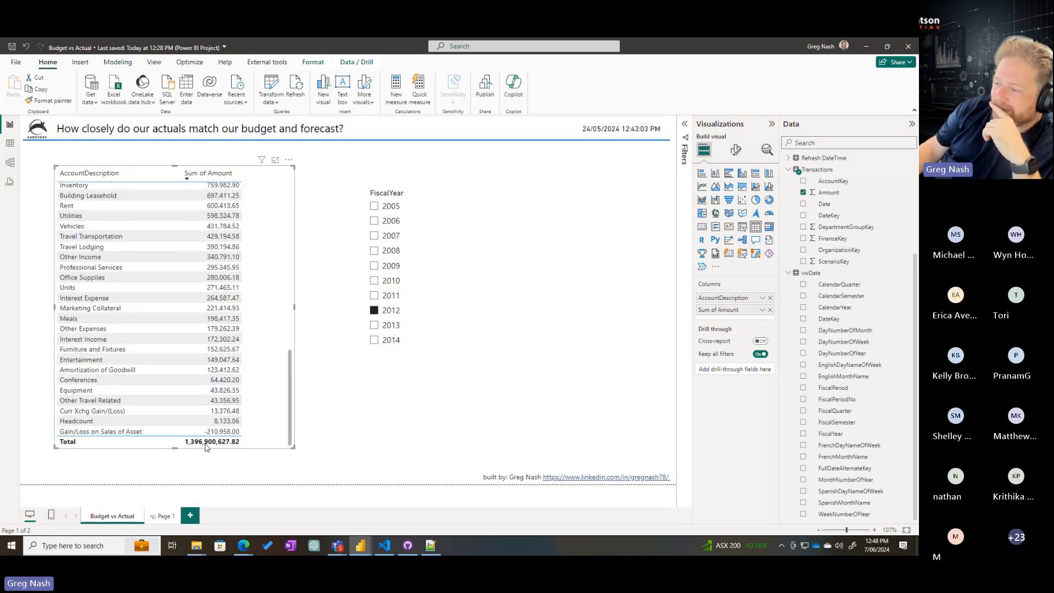
Look back through the account table from its first row and highlight the Prepaid Expenses row
{"action": "scroll", "coordinate": [219, 390], "scroll_direction": "up", "scroll_amount": 20}
{"action": "scroll", "coordinate": [220, 390], "scroll_direction": "up", "scroll_amount": 1}
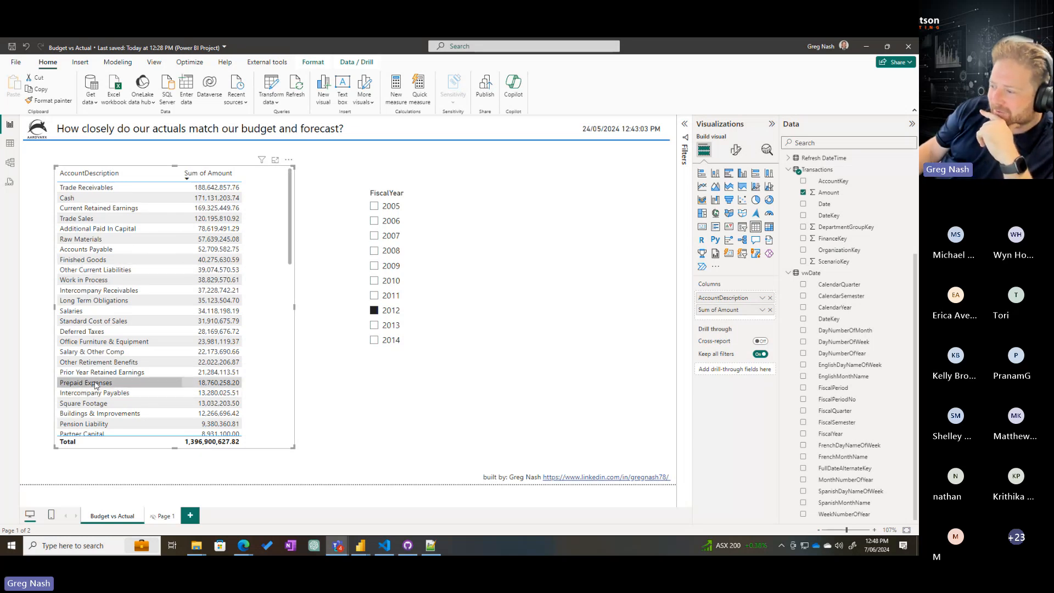
{"action": "left_click", "coordinate": [106, 387]}
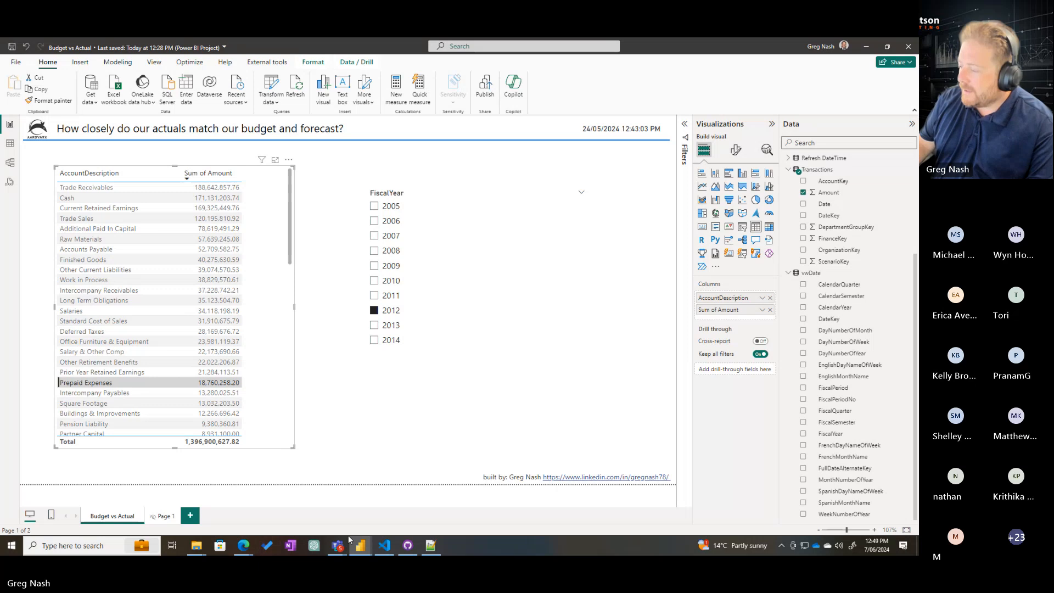
Switch to the 03. Financial Reports window and examine the GL Amount column of the Profit & Loss Statement
{"action": "mouse_move", "coordinate": [369, 532]}
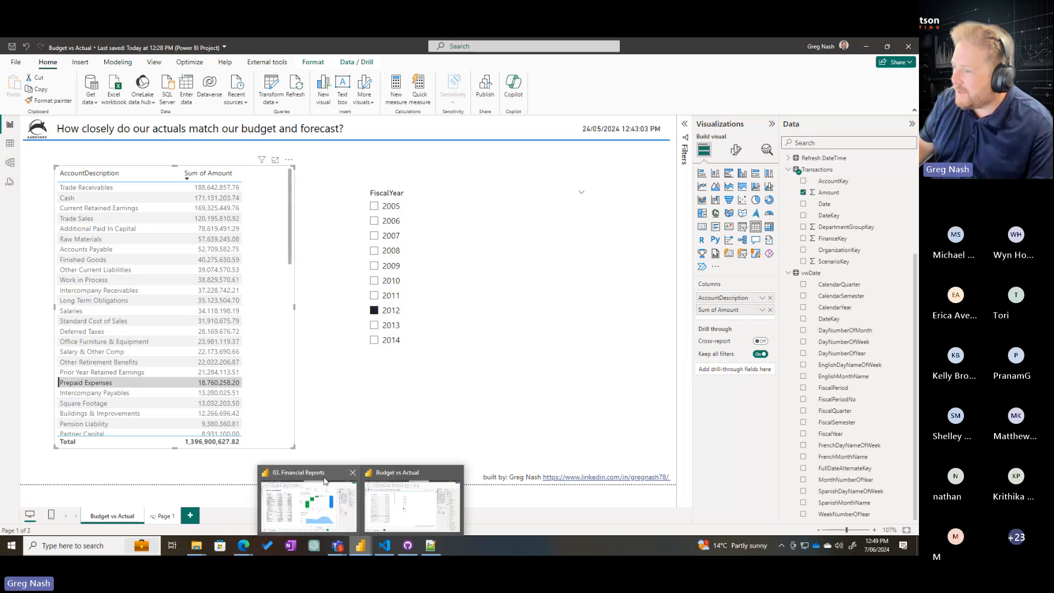
{"action": "left_click", "coordinate": [324, 481]}
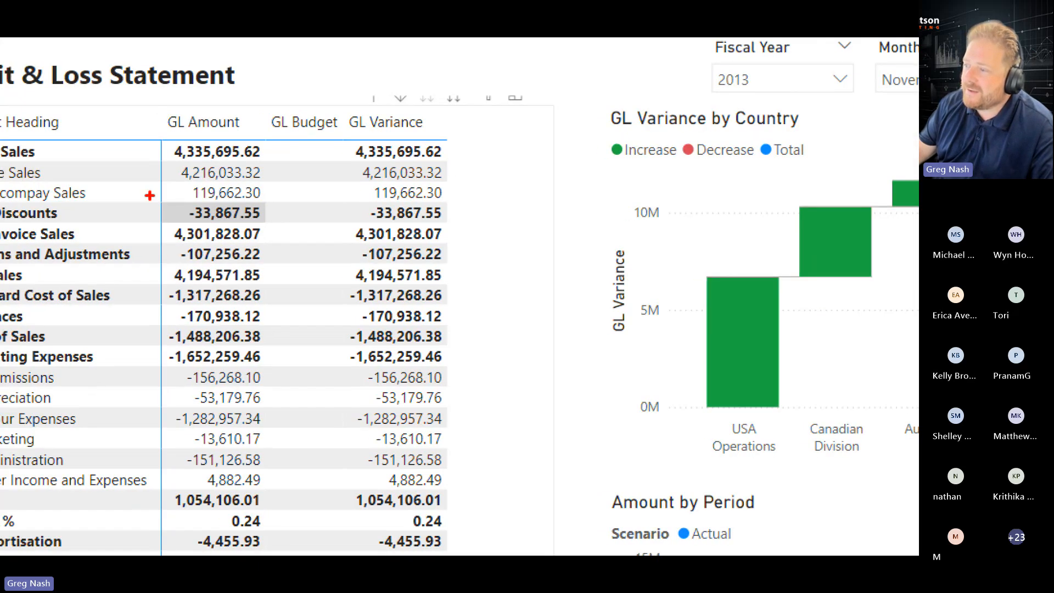
{"action": "left_click_drag", "start_coordinate": [150, 196], "coordinate": [295, 230]}
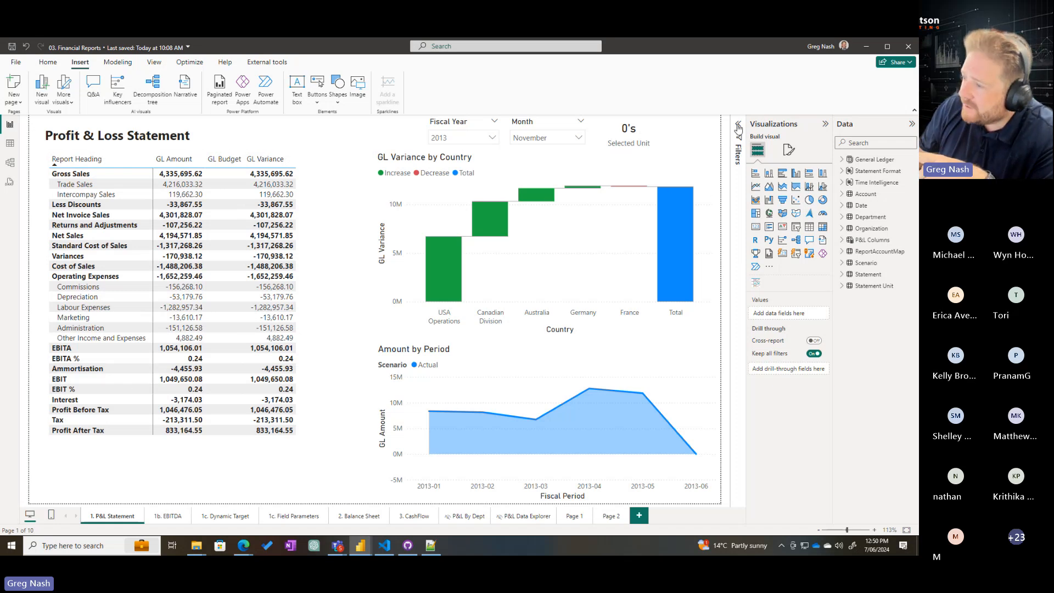
Filter the P&L Statement page by Statement Unit to Millions and 000's in turn, and examine the GL amounts
{"action": "left_click", "coordinate": [739, 129]}
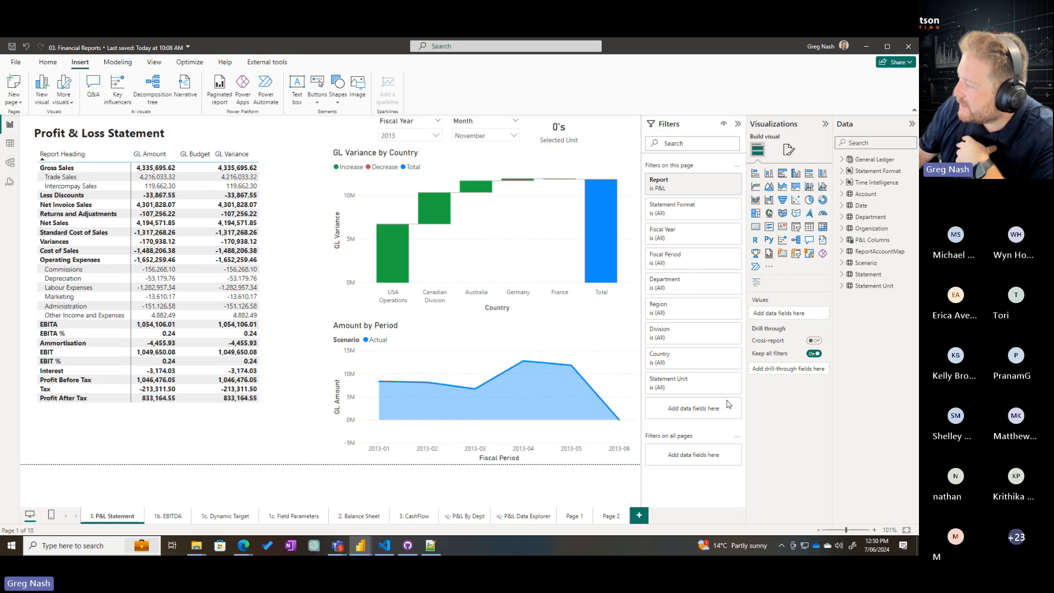
{"action": "left_click", "coordinate": [713, 380]}
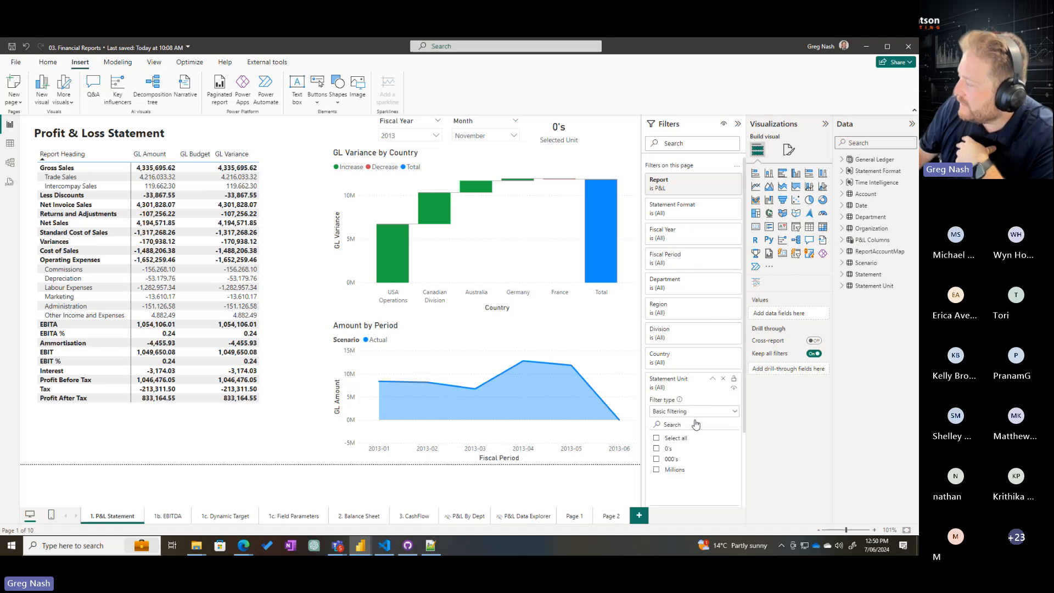
{"action": "left_click", "coordinate": [656, 471]}
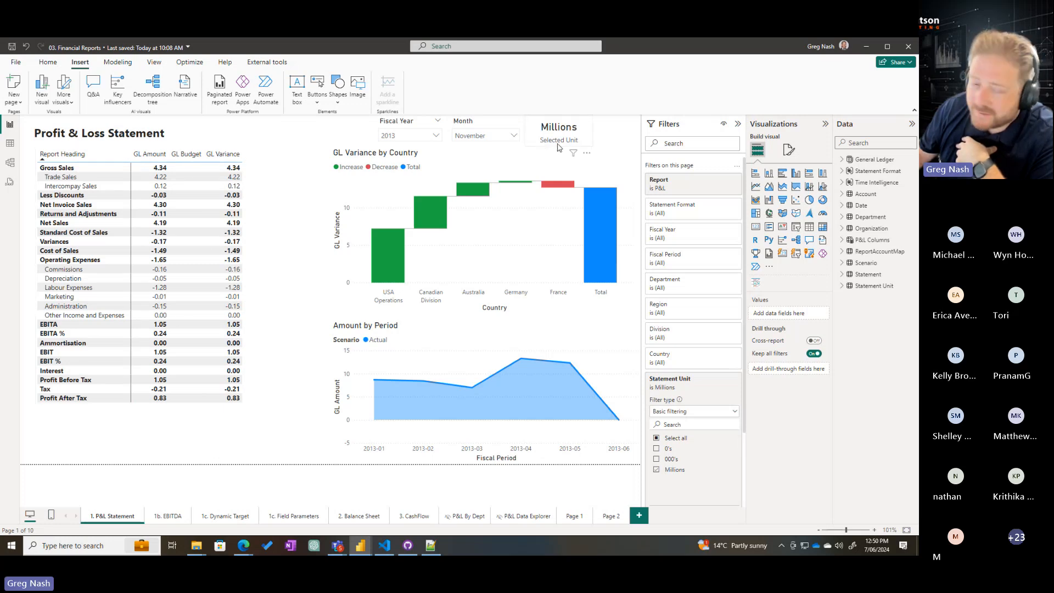
{"action": "left_click", "coordinate": [667, 460]}
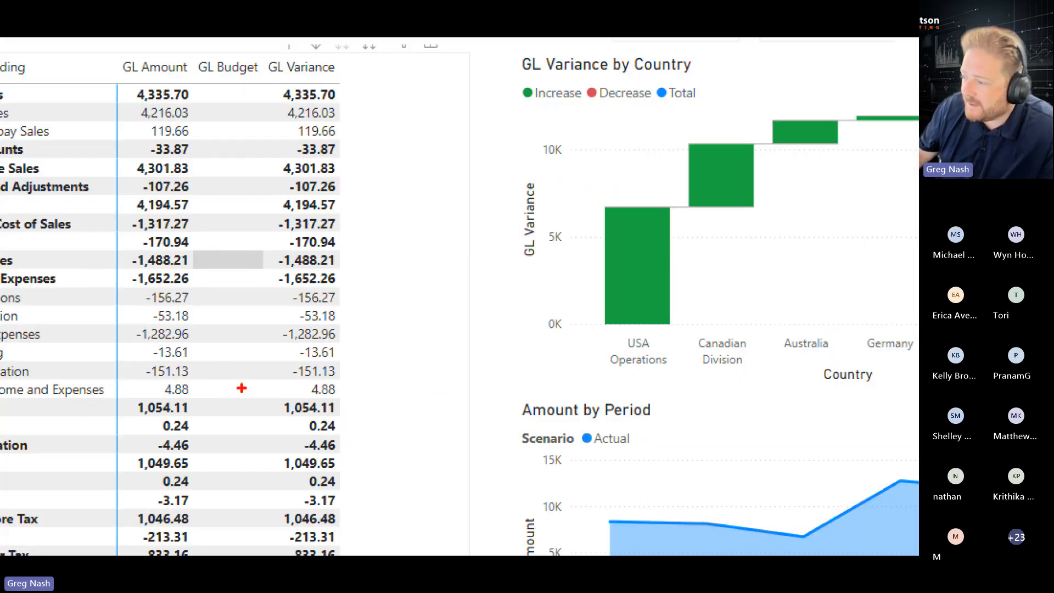
{"action": "left_click_drag", "start_coordinate": [163, 356], "coordinate": [212, 394]}
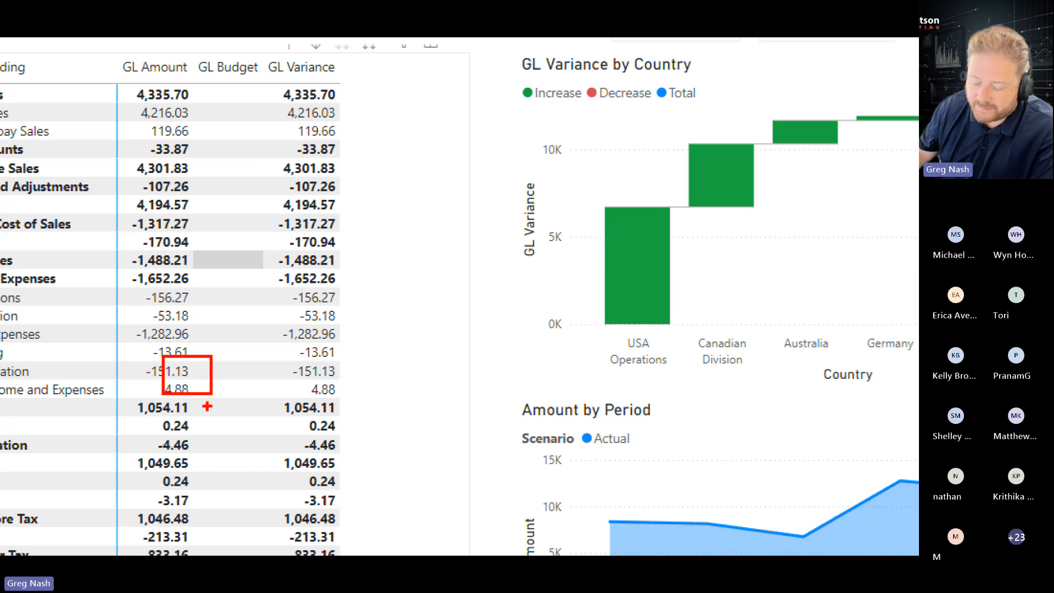
{"action": "key", "text": "Escape"}
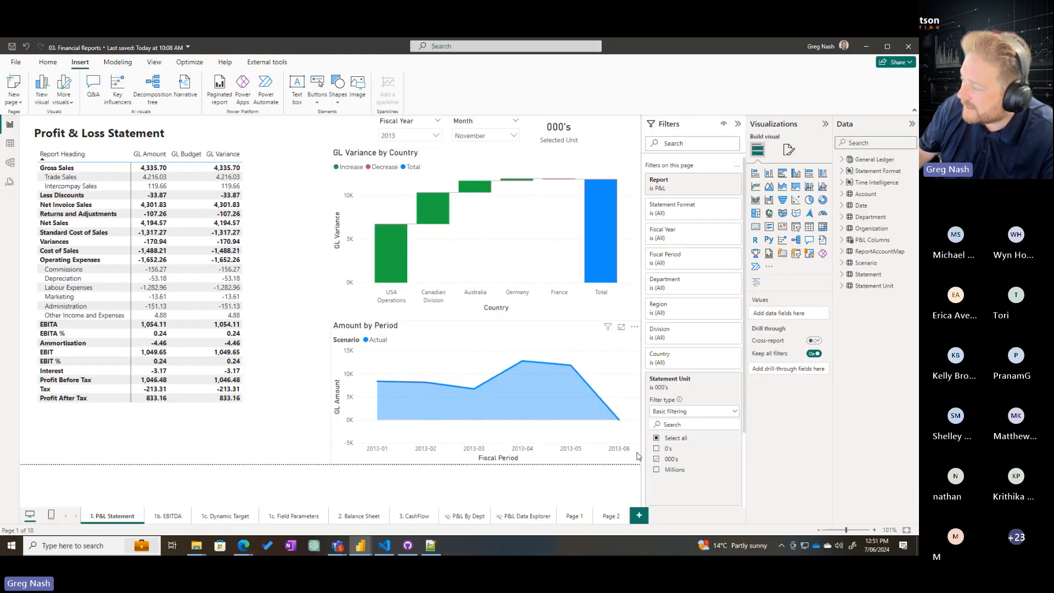
Compare the P&L Statement page across the 0's, Millions and 000's statement units, and leave the Statement Unit filter on 0's
{"action": "left_click", "coordinate": [657, 450]}
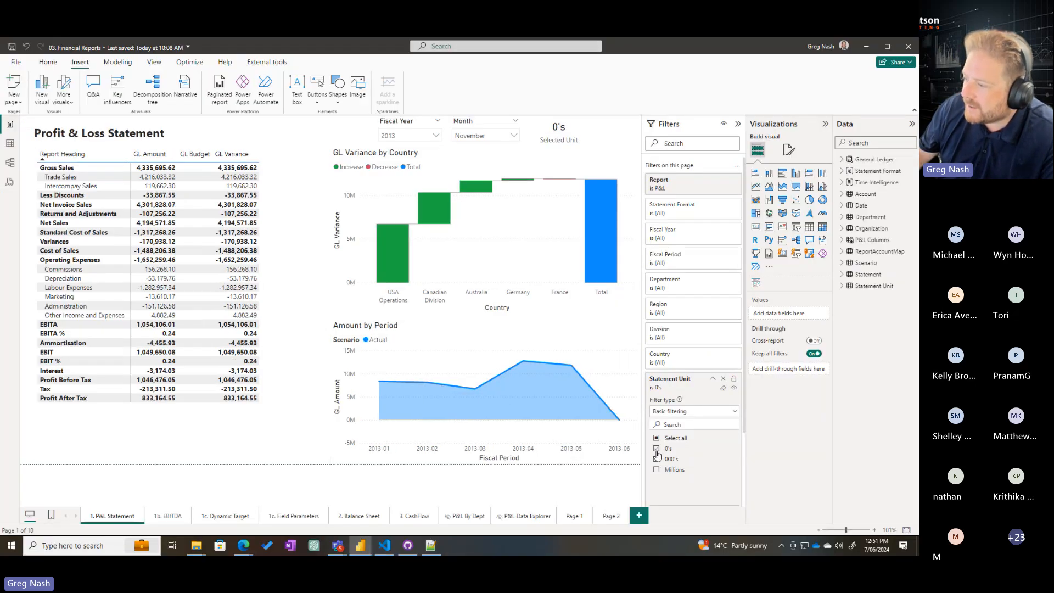
{"action": "left_click", "coordinate": [657, 449]}
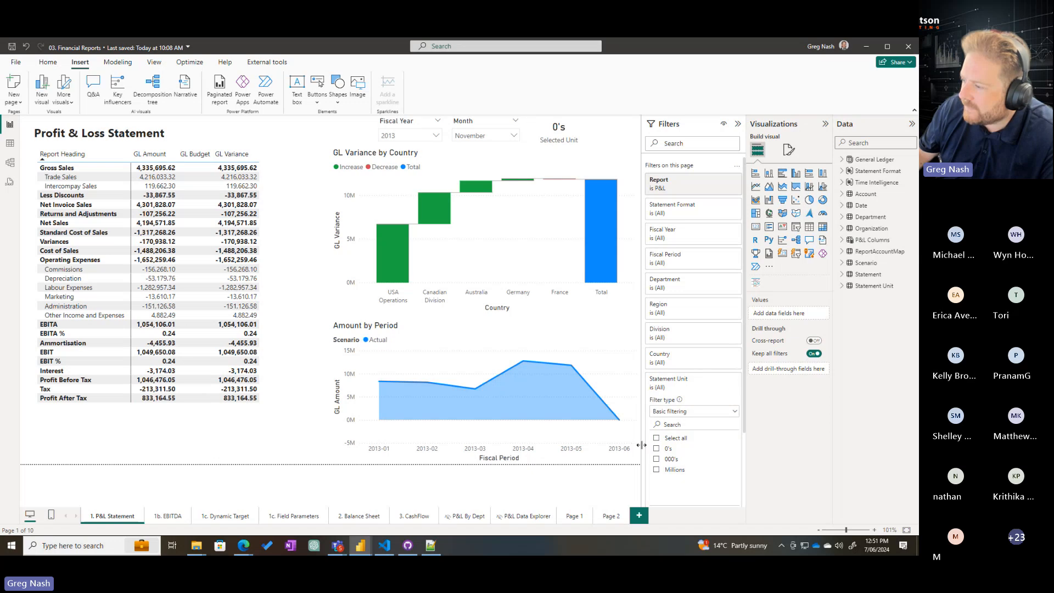
{"action": "left_click", "coordinate": [674, 471]}
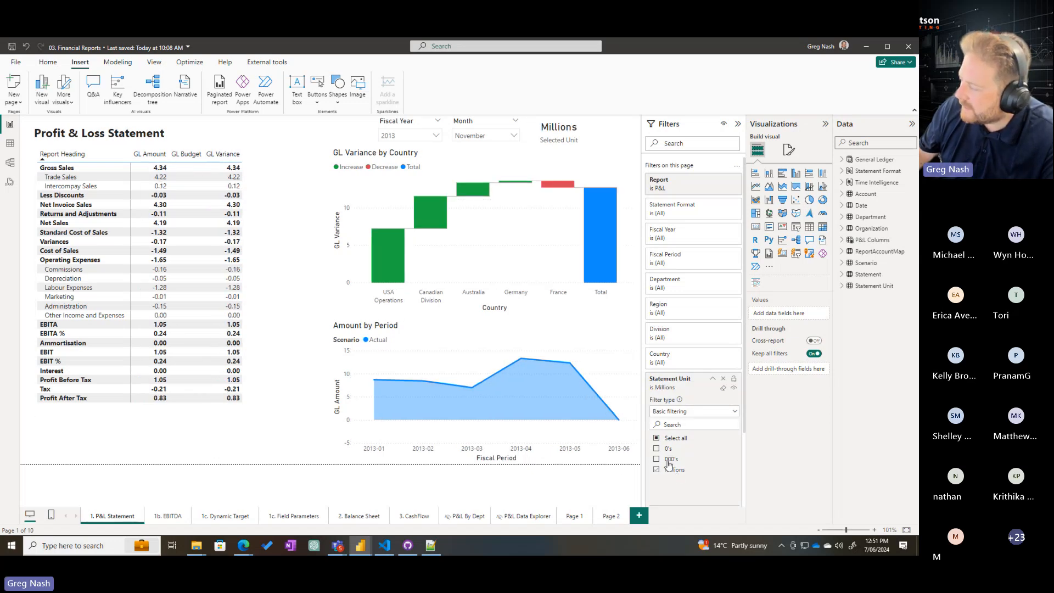
{"action": "left_click", "coordinate": [670, 460]}
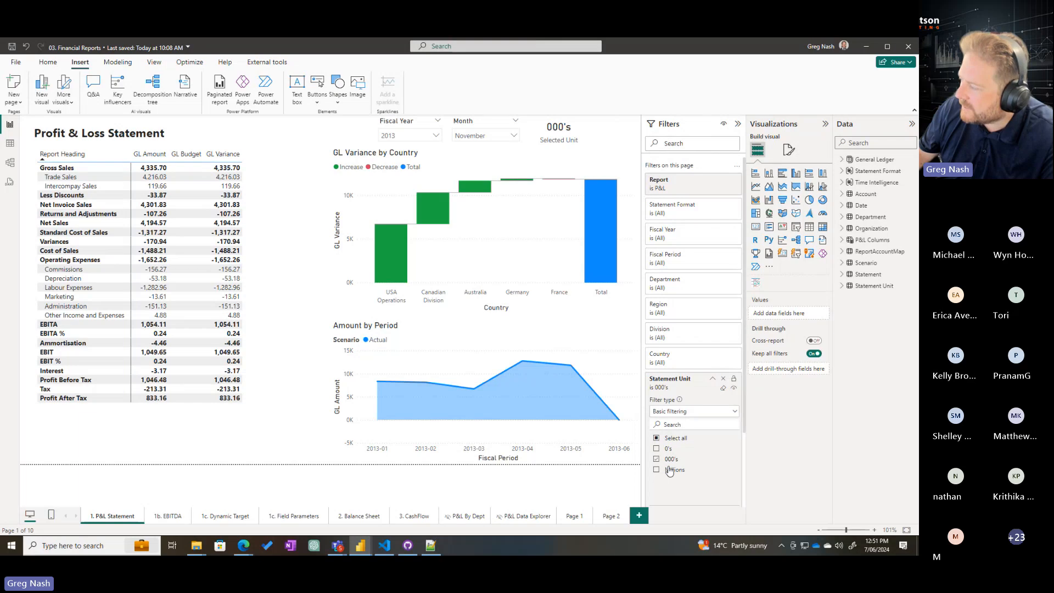
{"action": "left_click", "coordinate": [671, 470]}
{"action": "left_click", "coordinate": [670, 460]}
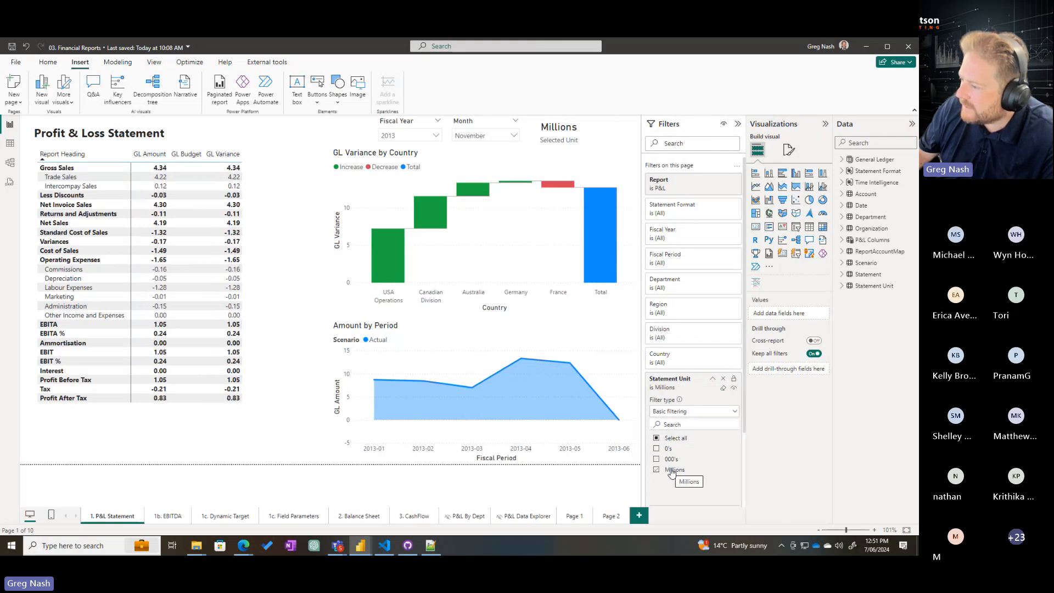
{"action": "left_click", "coordinate": [672, 470]}
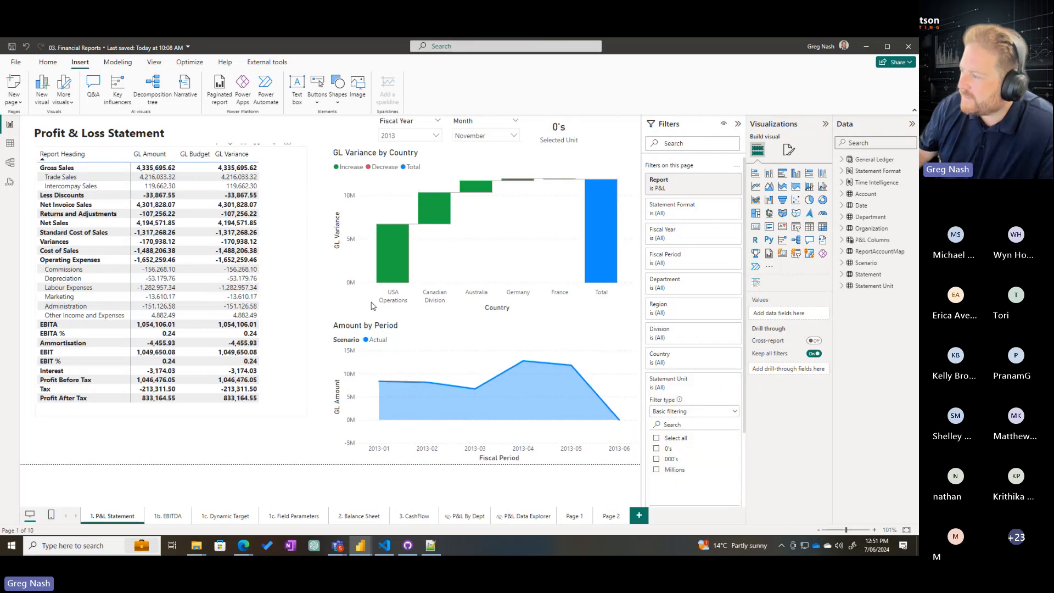
{"action": "left_click", "coordinate": [659, 449]}
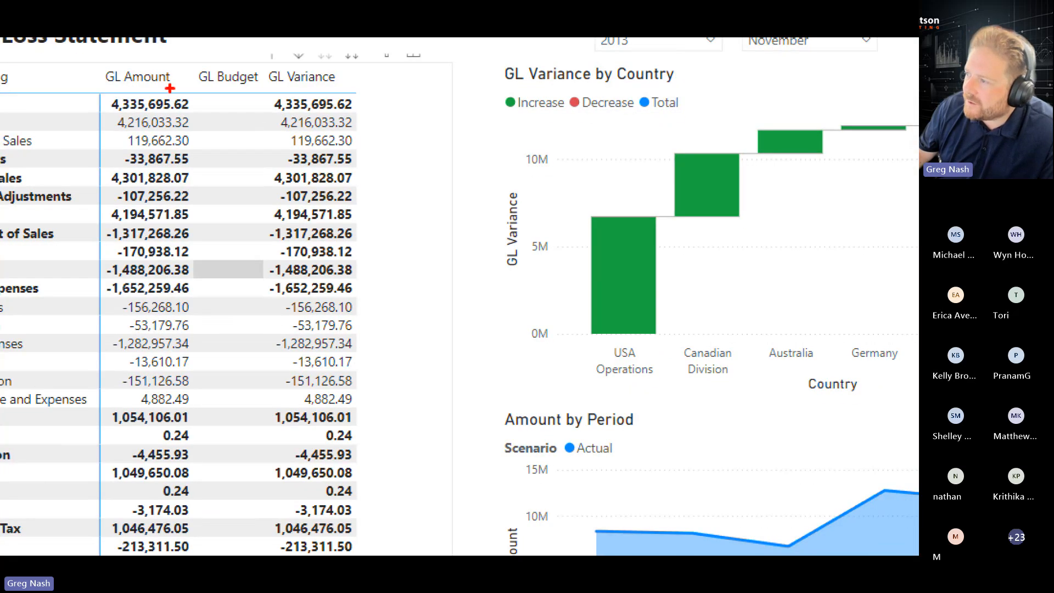
Examine the decimals of the Gross Sales amount and the number format of the EBITA % row in the Profit & Loss Statement
{"action": "left_click_drag", "start_coordinate": [165, 160], "coordinate": [180, 174]}
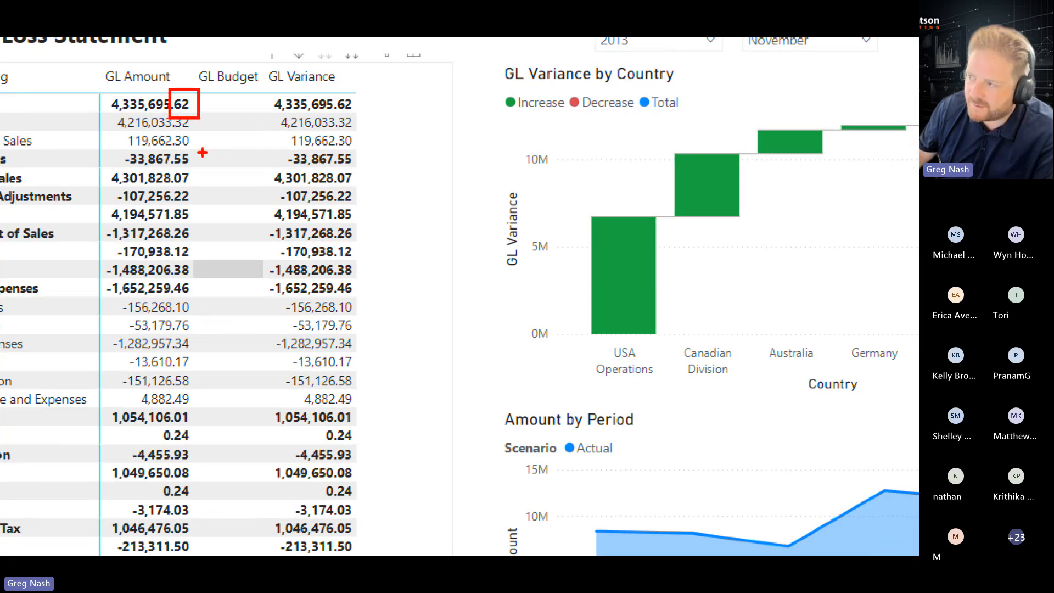
{"action": "key", "text": "Escape"}
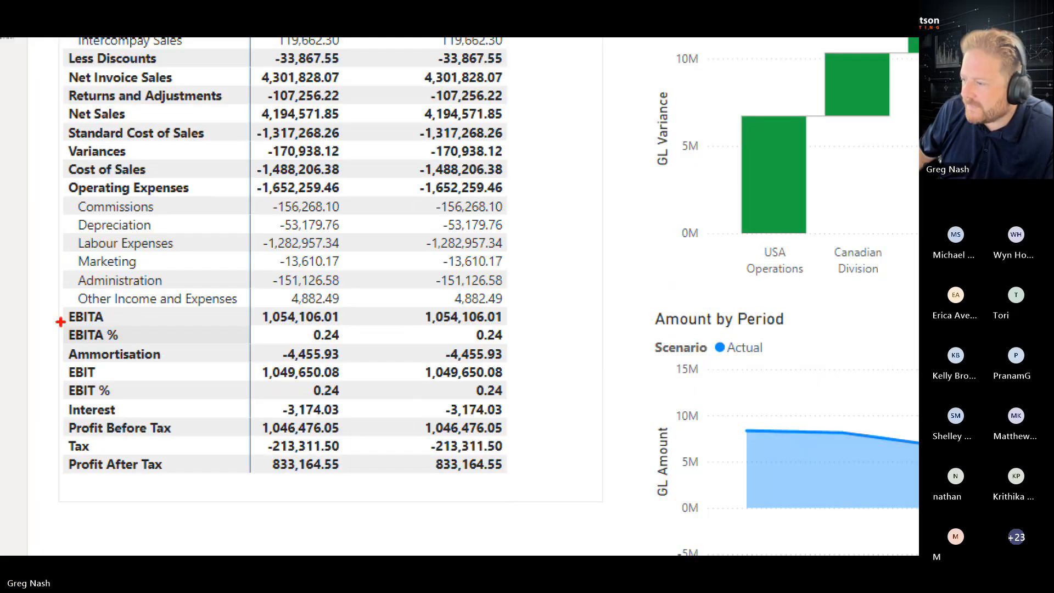
{"action": "left_click_drag", "start_coordinate": [36, 327], "coordinate": [188, 338]}
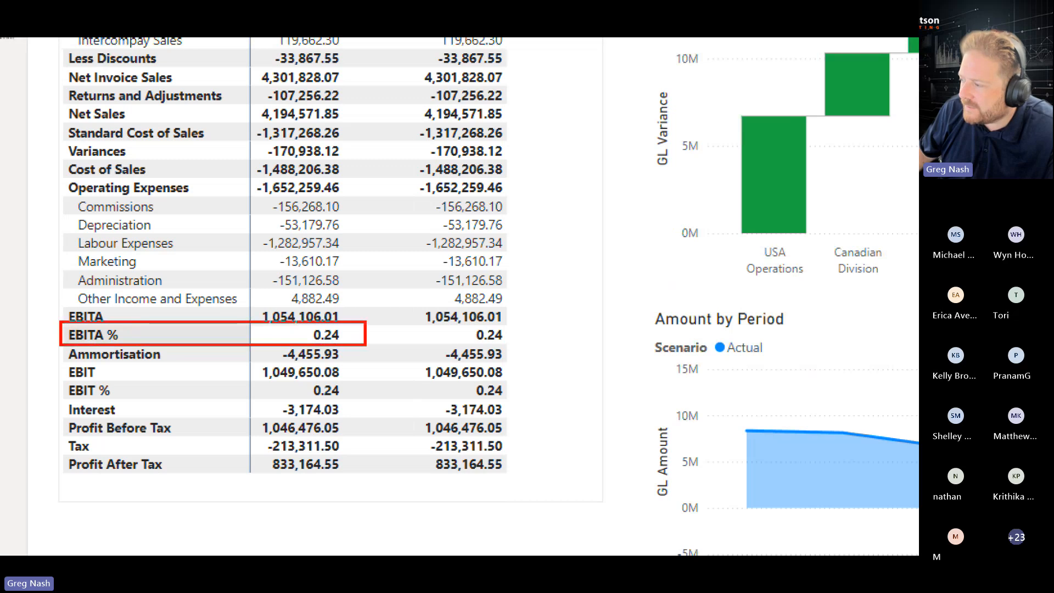
{"action": "left_click_drag", "start_coordinate": [367, 345], "coordinate": [372, 346]}
{"action": "mouse_move", "coordinate": [69, 201]}
{"action": "left_mouse_down"}
{"action": "mouse_move", "coordinate": [220, 223]}
{"action": "mouse_move", "coordinate": [382, 224]}
{"action": "left_mouse_up"}
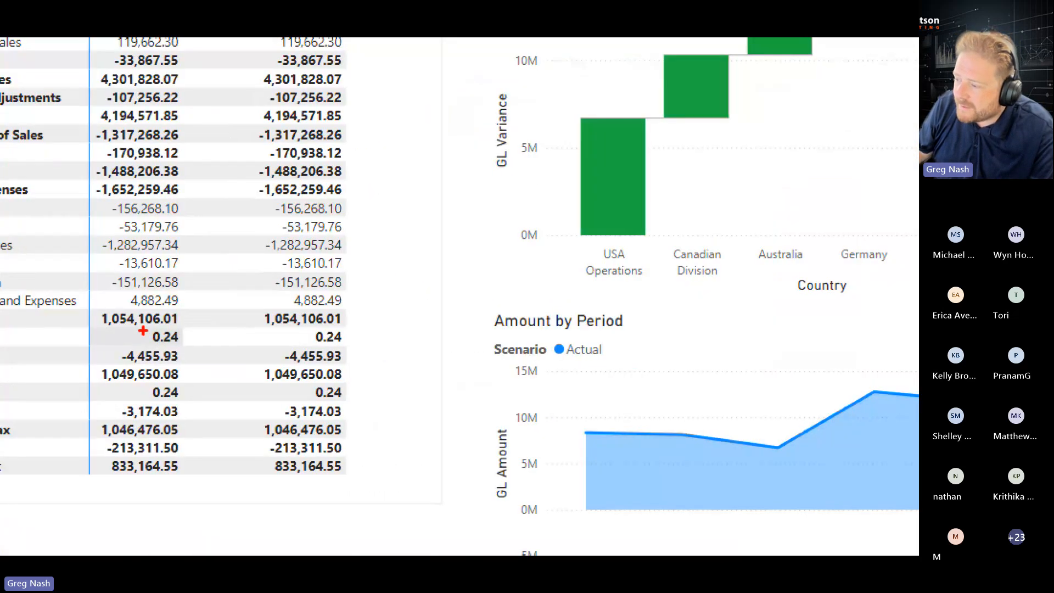
{"action": "left_click_drag", "start_coordinate": [142, 328], "coordinate": [204, 347]}
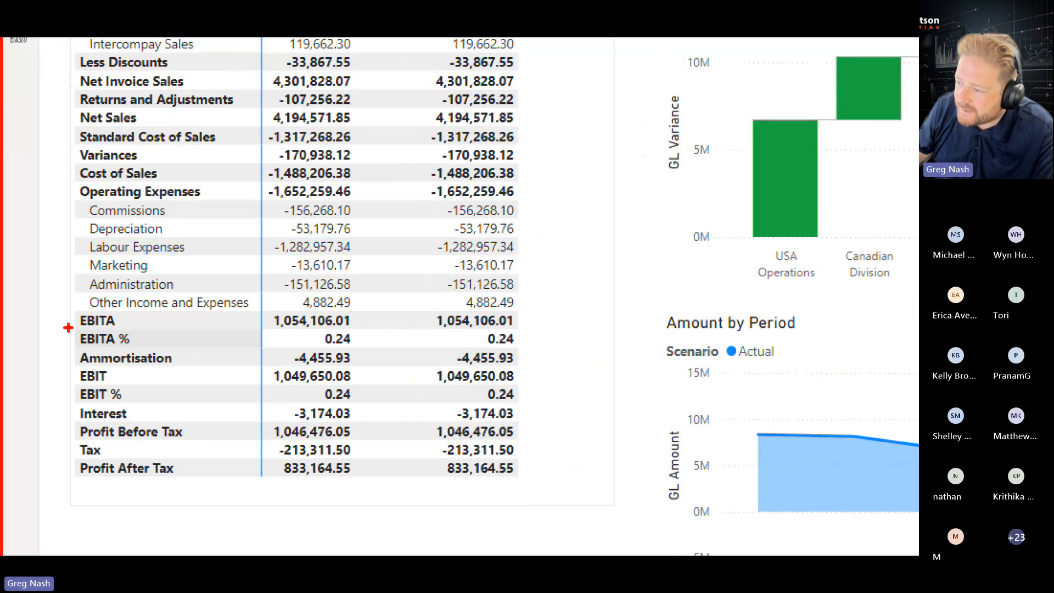
{"action": "mouse_move", "coordinate": [66, 327]}
{"action": "left_mouse_down"}
{"action": "mouse_move", "coordinate": [202, 355]}
{"action": "mouse_move", "coordinate": [393, 354]}
{"action": "left_mouse_up"}
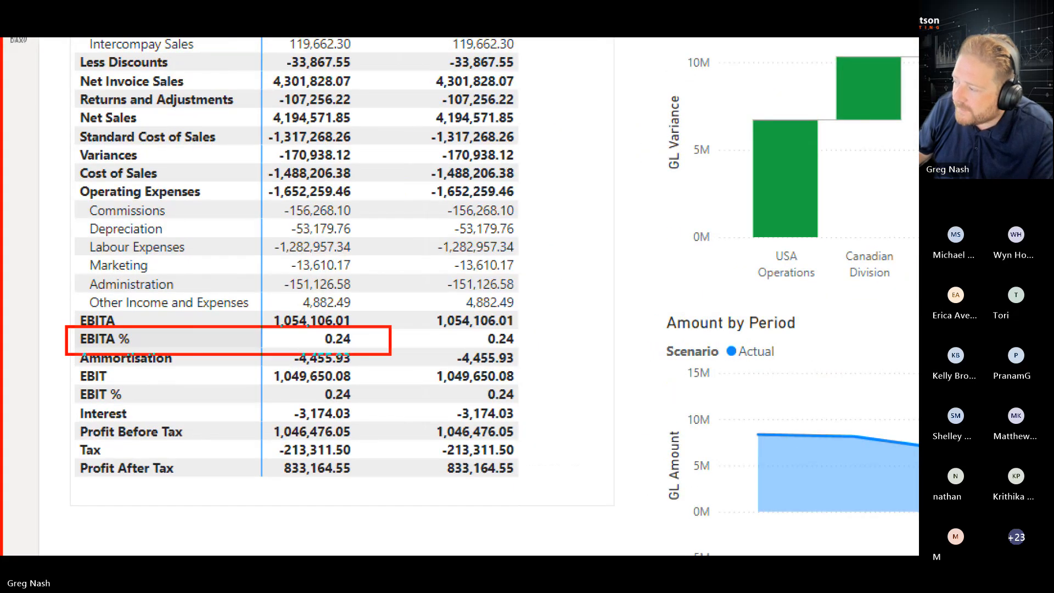
{"action": "left_click_drag", "start_coordinate": [305, 323], "coordinate": [394, 366]}
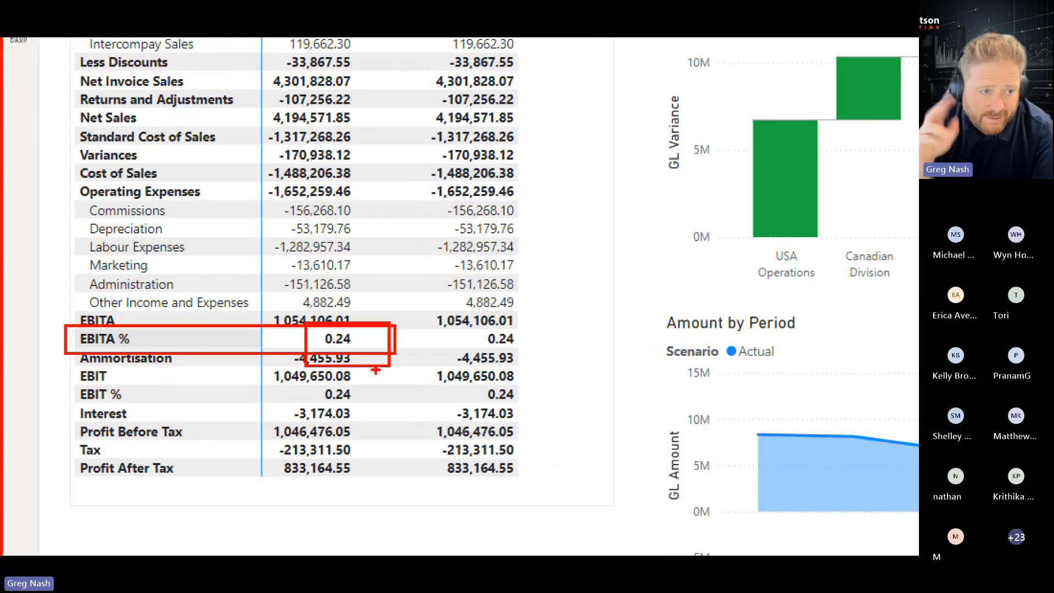
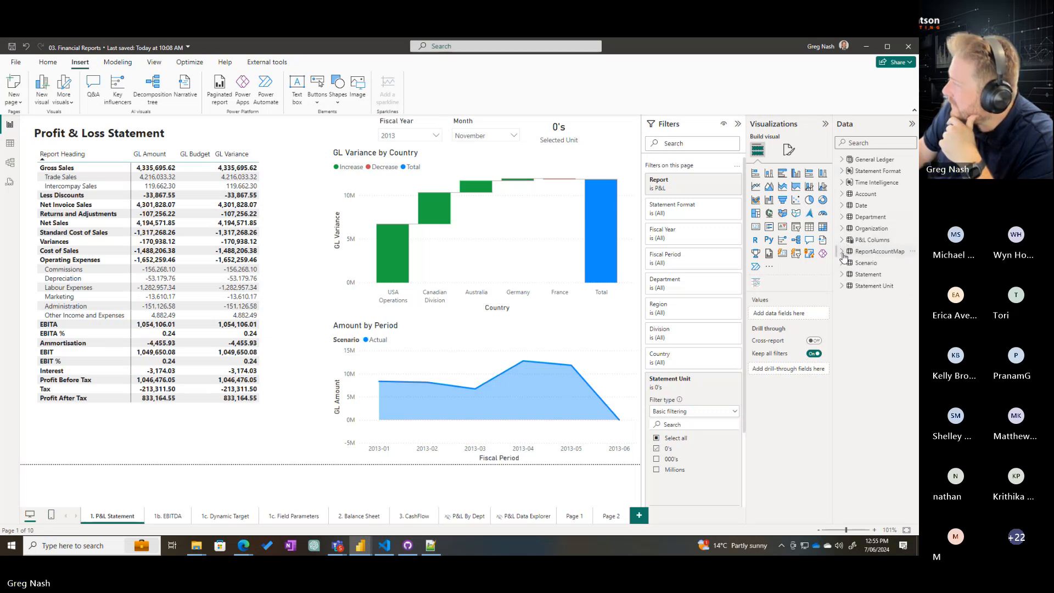
Examine the table of GL Amount by Scenario on Page 1
{"action": "left_click", "coordinate": [574, 517]}
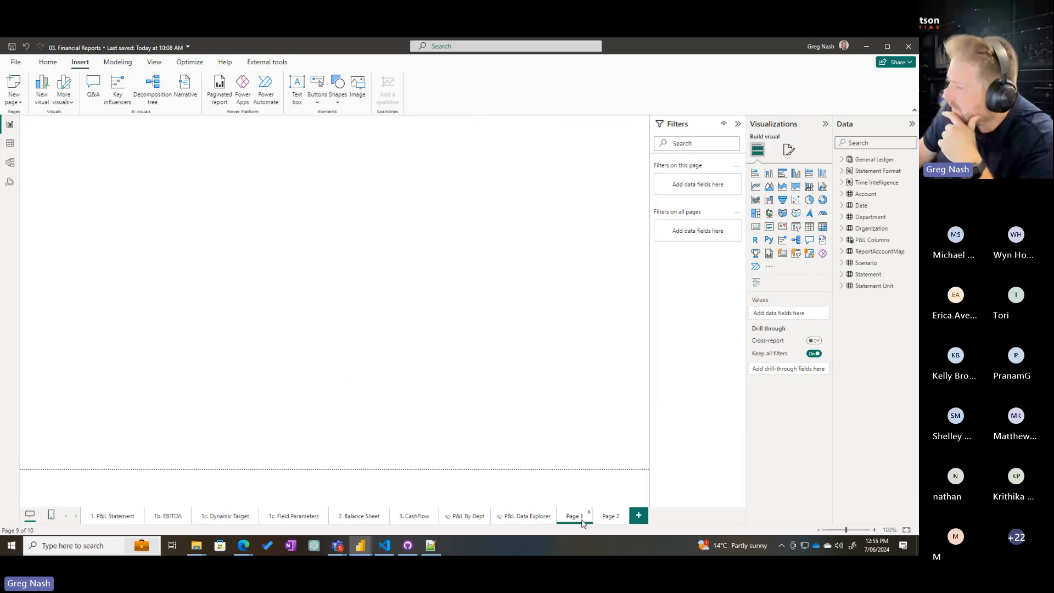
{"action": "left_click_drag", "start_coordinate": [266, 250], "coordinate": [212, 266]}
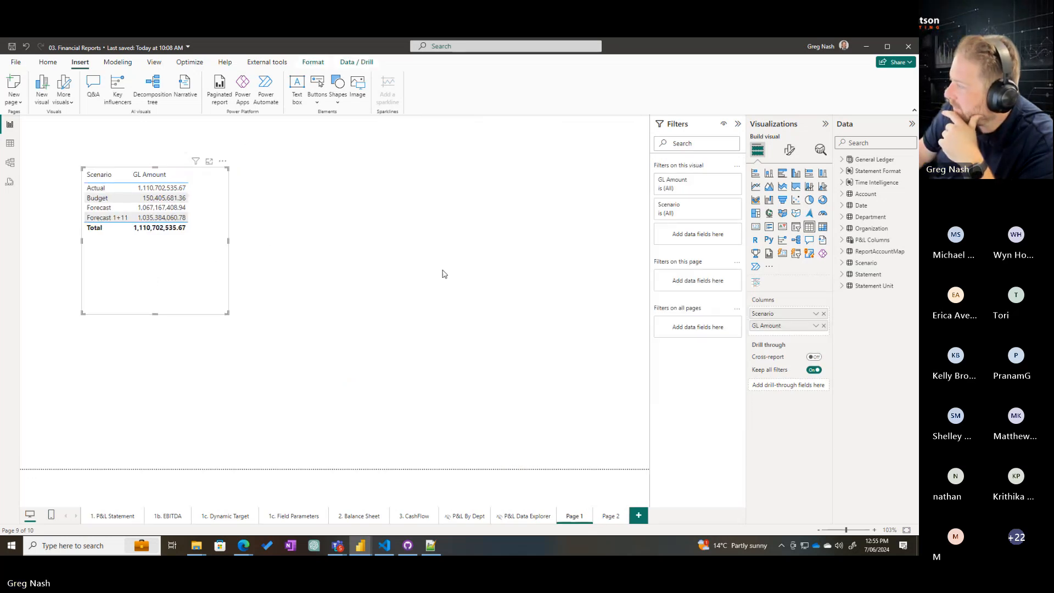
{"action": "left_click", "coordinate": [442, 273]}
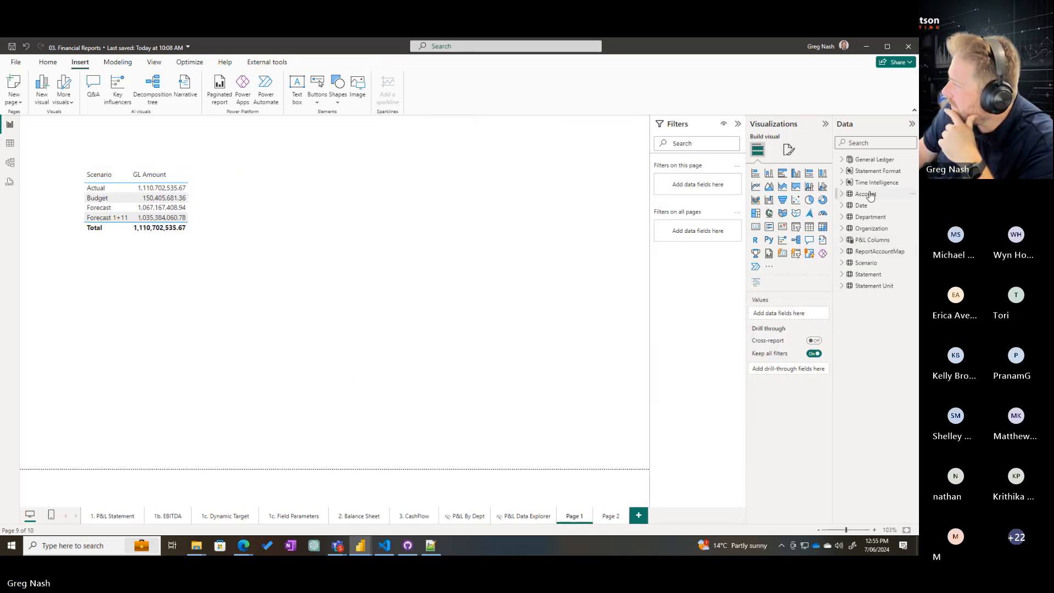
{"action": "left_click", "coordinate": [843, 263]}
{"action": "left_click_drag", "start_coordinate": [881, 276], "coordinate": [464, 168]}
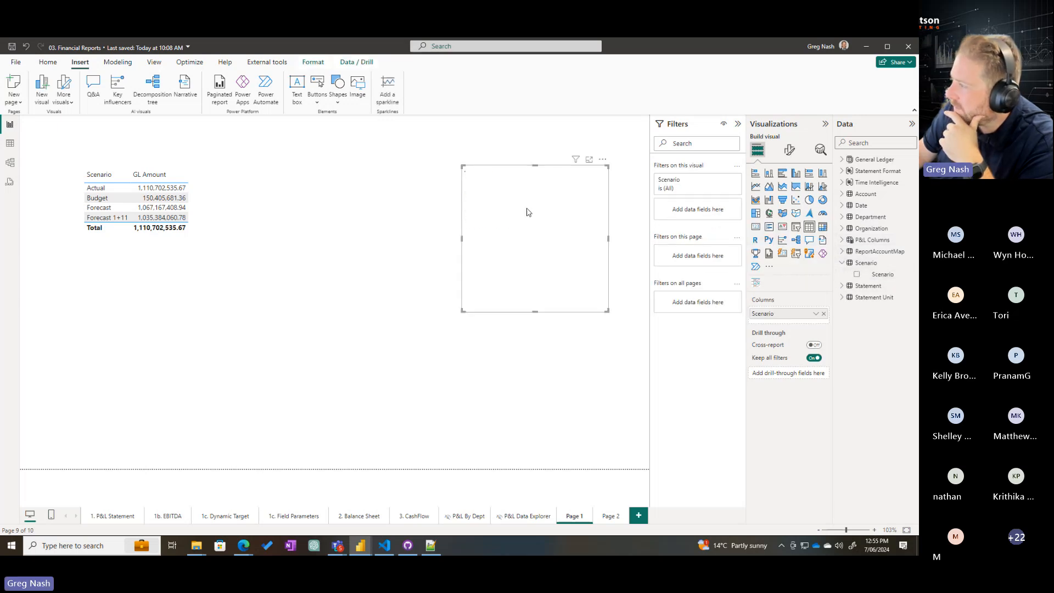
{"action": "key", "text": "Delete"}
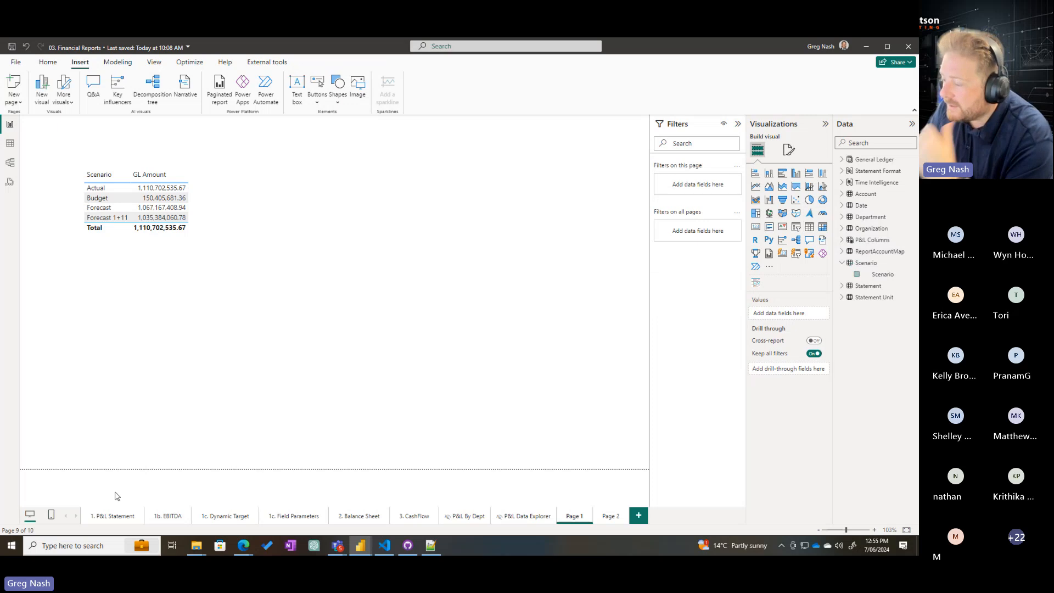
Compare the row headings and number formats of the statements on the 1b. EBITDA and 1. P&L Statement pages
{"action": "left_click", "coordinate": [167, 517]}
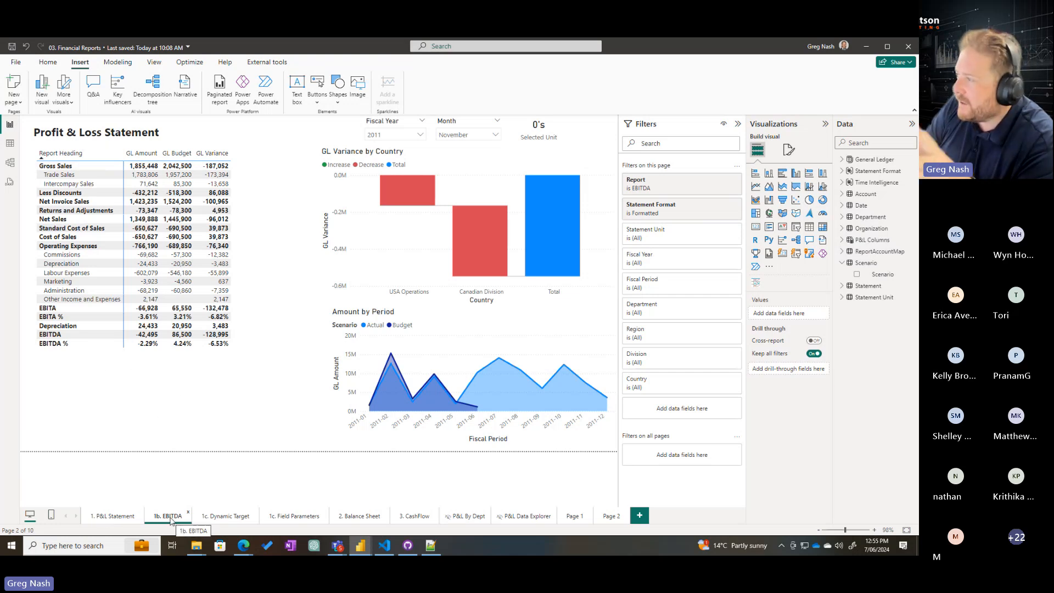
{"action": "left_click", "coordinate": [118, 519]}
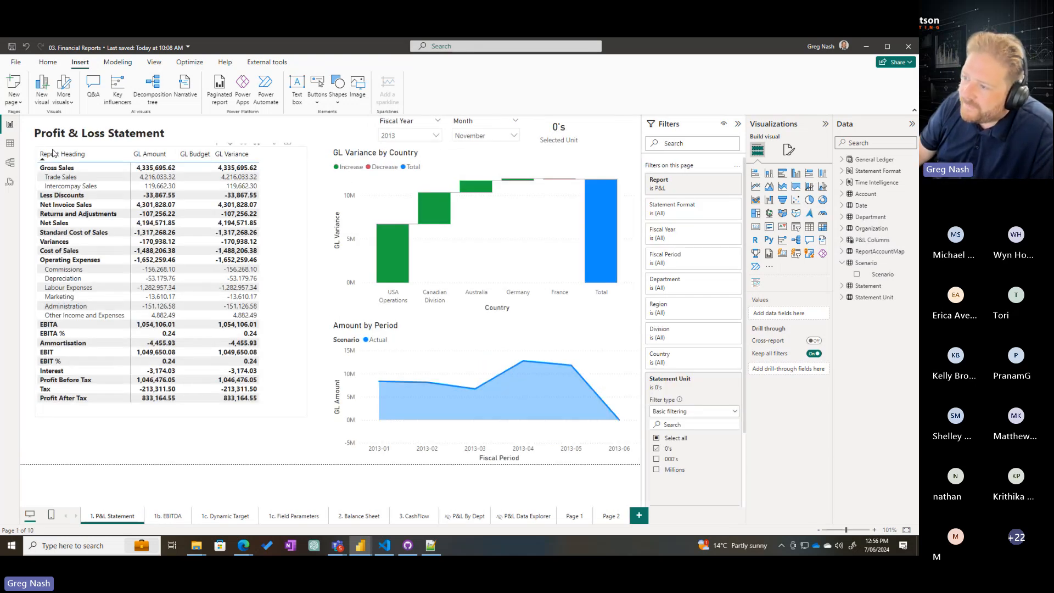
{"action": "left_click", "coordinate": [52, 150]}
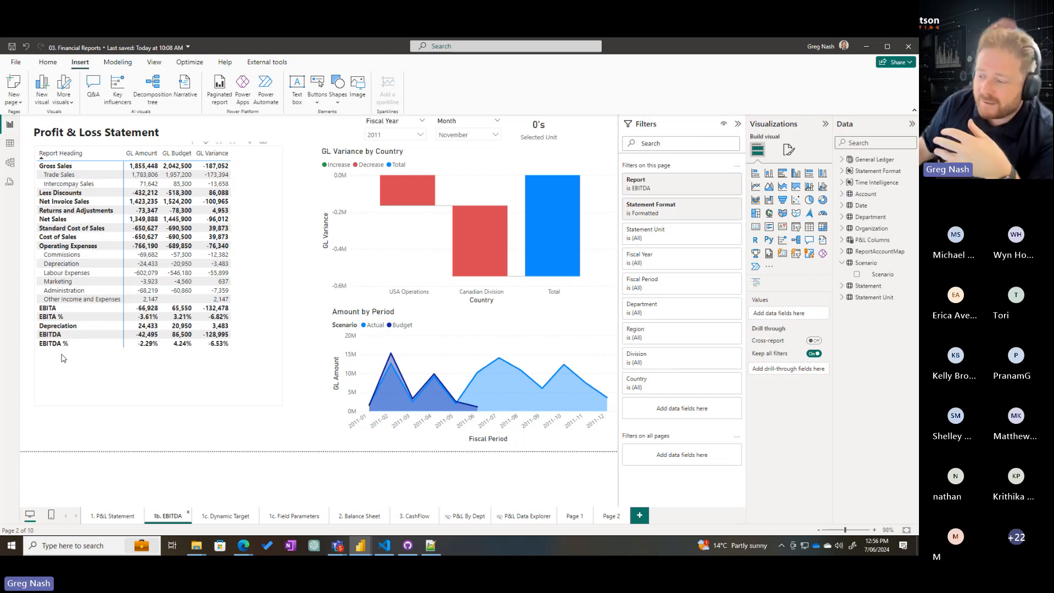
{"action": "left_click", "coordinate": [106, 522]}
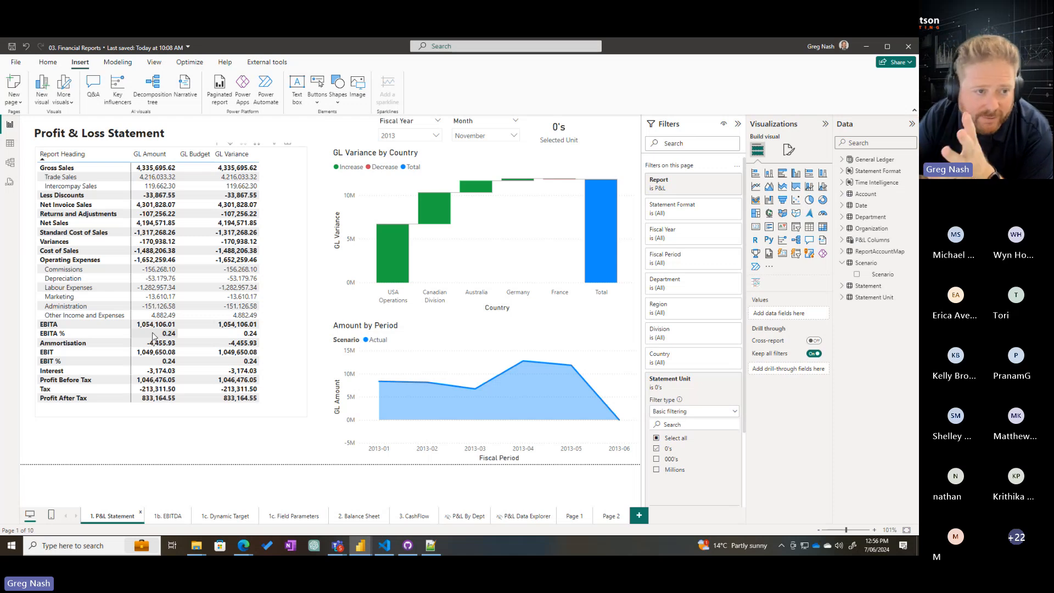
{"action": "left_click", "coordinate": [175, 518]}
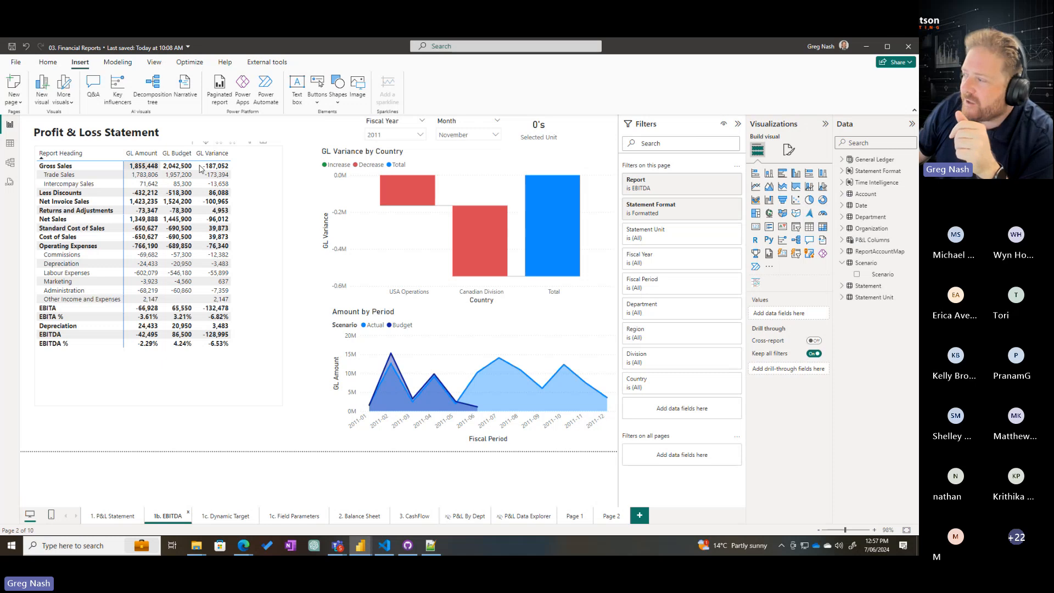
Display the Account Range model diagram with the Properties and Data panes collapsed
{"action": "left_click", "coordinate": [18, 163]}
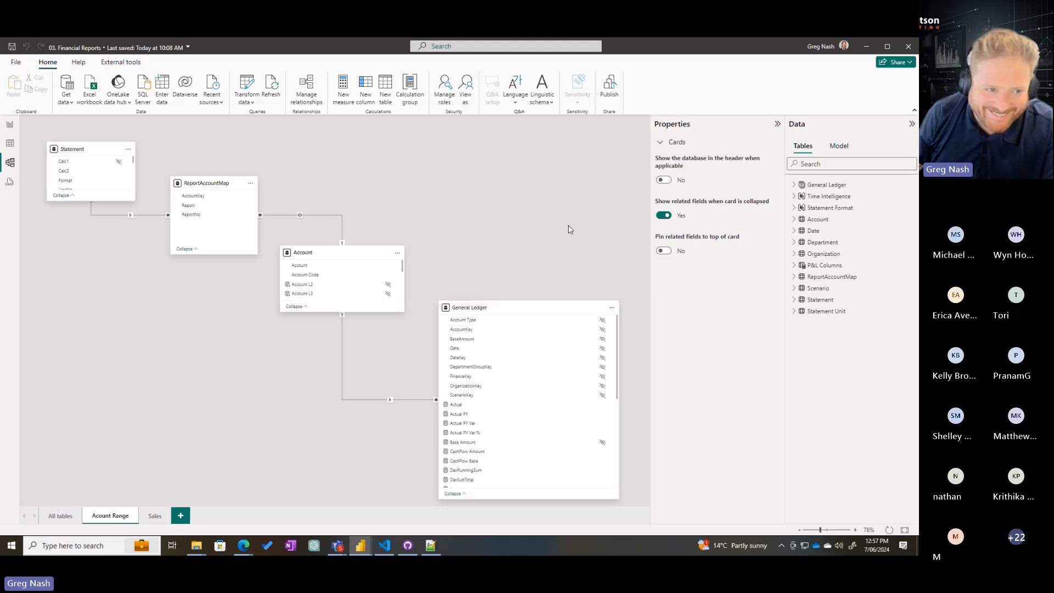
{"action": "left_click", "coordinate": [777, 124]}
{"action": "left_click", "coordinate": [912, 126]}
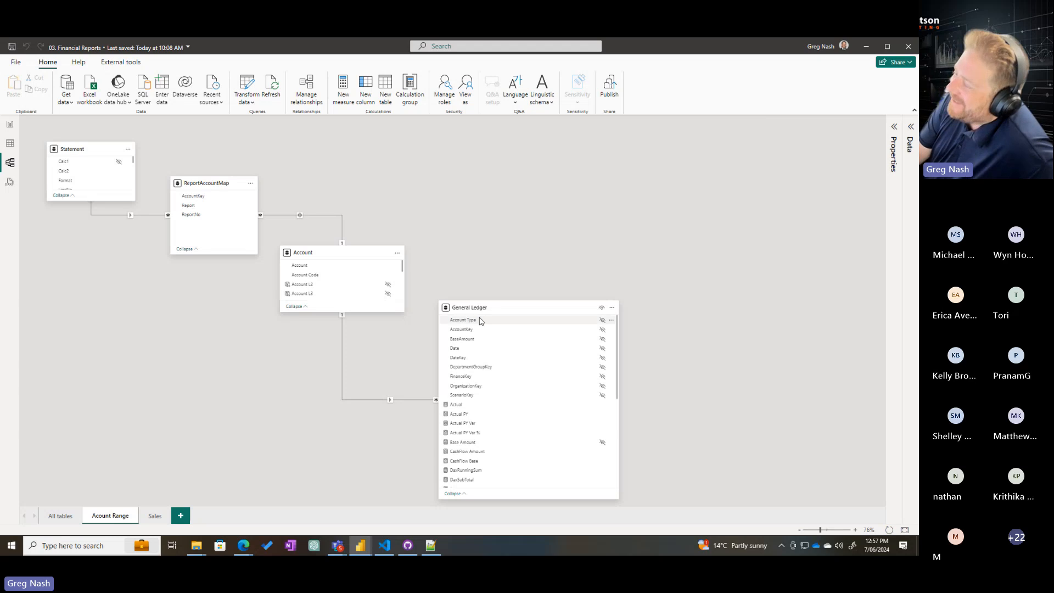
Examine the hidden key columns and the measures of the General Ledger table in the Account Range diagram
{"action": "mouse_move", "coordinate": [493, 311]}
{"action": "left_mouse_down"}
{"action": "mouse_move", "coordinate": [483, 302]}
{"action": "mouse_move", "coordinate": [510, 311]}
{"action": "mouse_move", "coordinate": [499, 311]}
{"action": "left_mouse_up"}
{"action": "key", "text": "ctrl+1"}
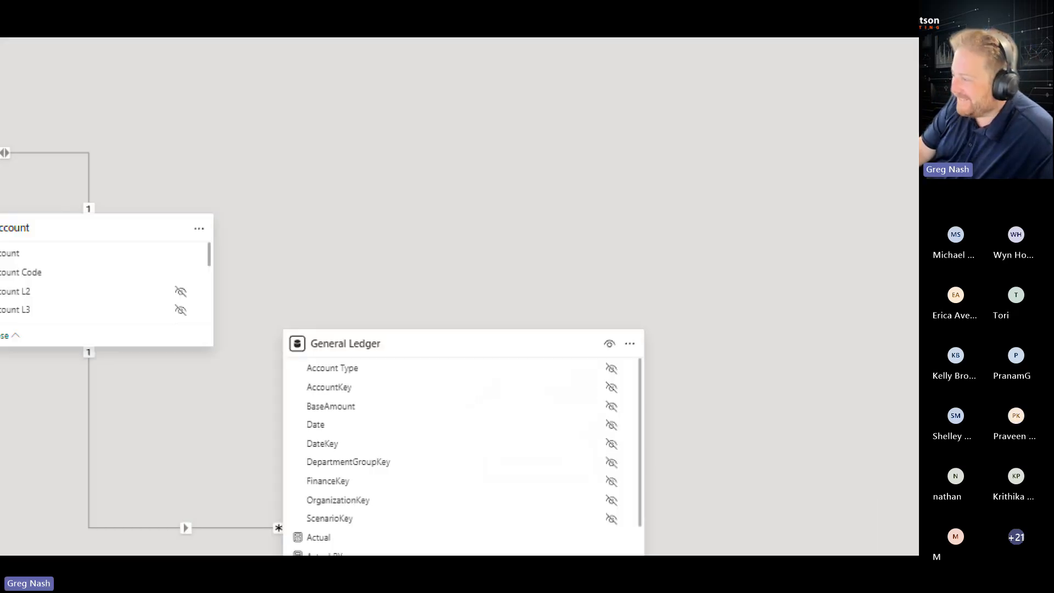
{"action": "left_click", "coordinate": [633, 282]}
{"action": "mouse_move", "coordinate": [203, 287]}
{"action": "left_mouse_down"}
{"action": "mouse_move", "coordinate": [409, 407]}
{"action": "mouse_move", "coordinate": [647, 490]}
{"action": "left_mouse_up"}
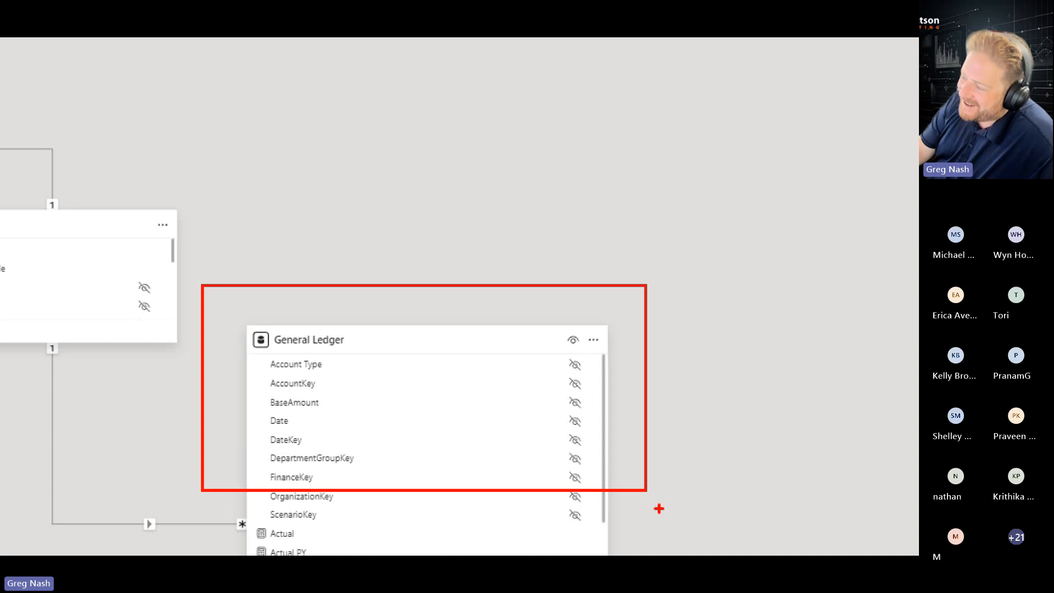
{"action": "key", "text": "Escape"}
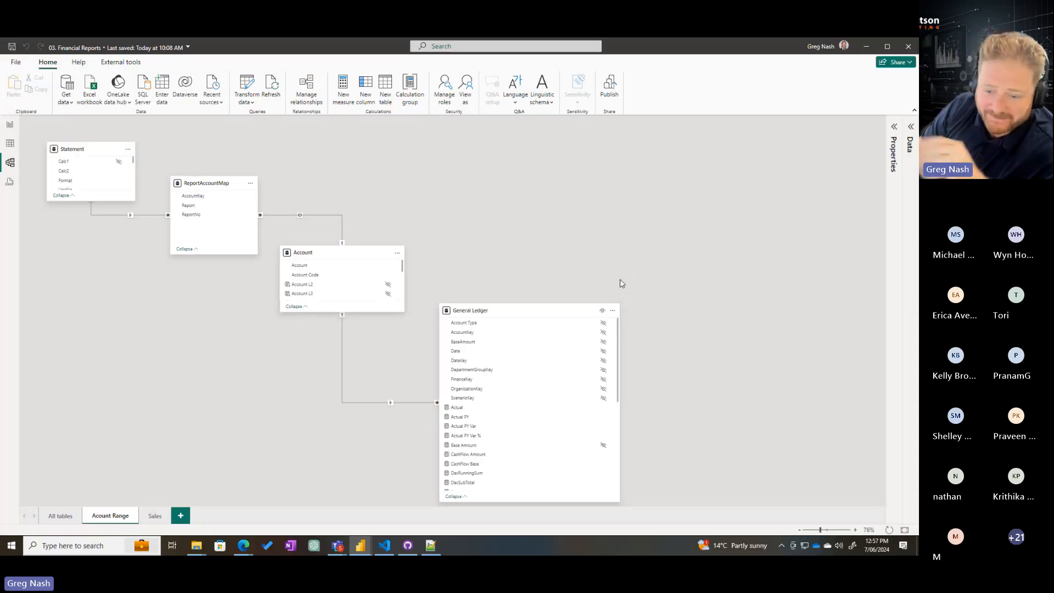
{"action": "scroll", "coordinate": [510, 390], "scroll_direction": "down", "scroll_amount": 5}
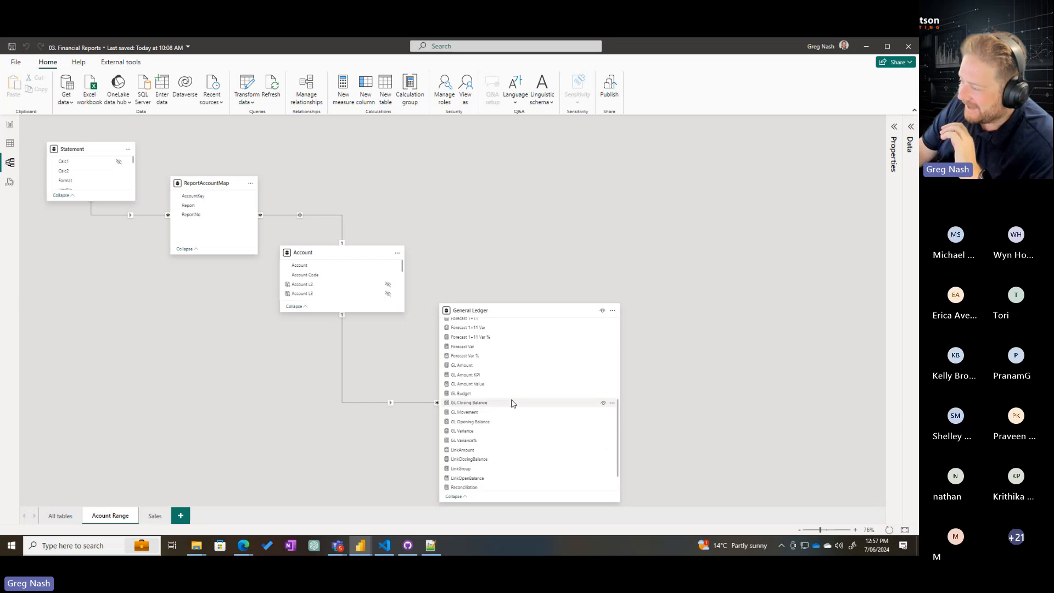
{"action": "scroll", "coordinate": [511, 406], "scroll_direction": "up", "scroll_amount": 5}
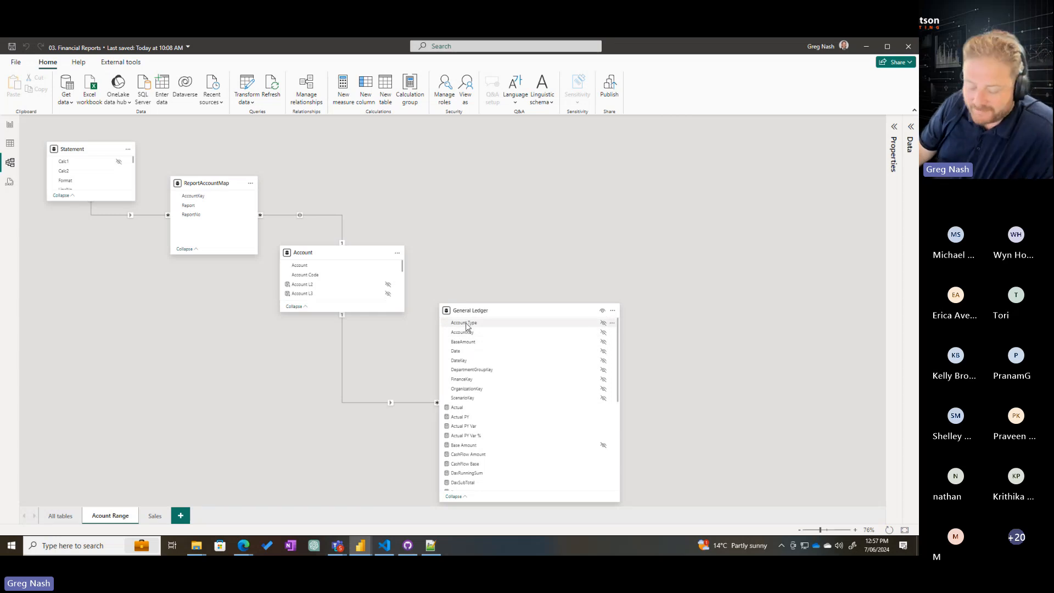
Inspect the rows of the General Ledger table, focusing on its Account Type column
{"action": "left_click", "coordinate": [10, 145]}
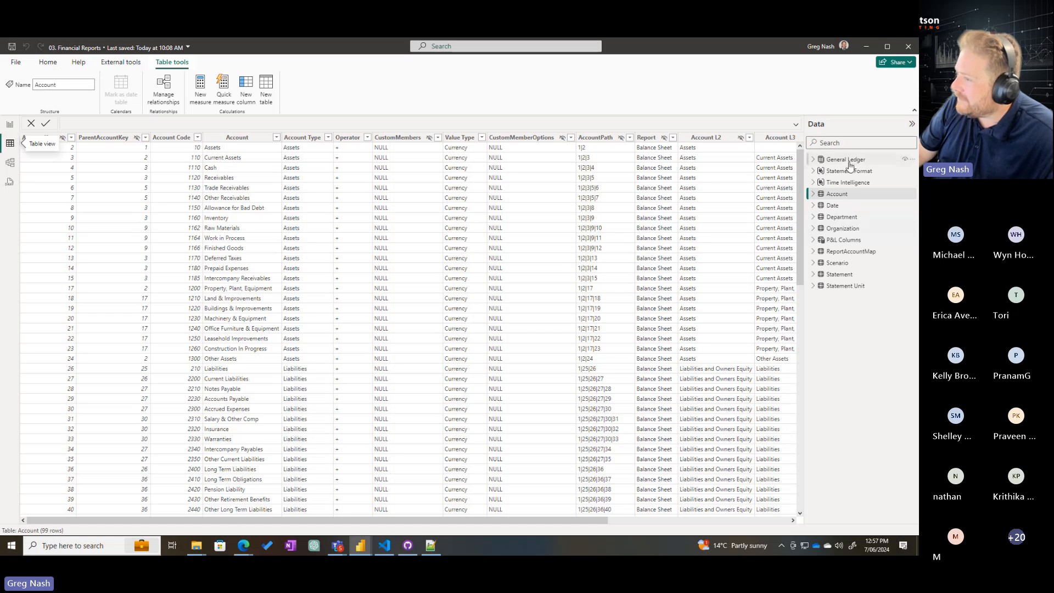
{"action": "left_click", "coordinate": [849, 160]}
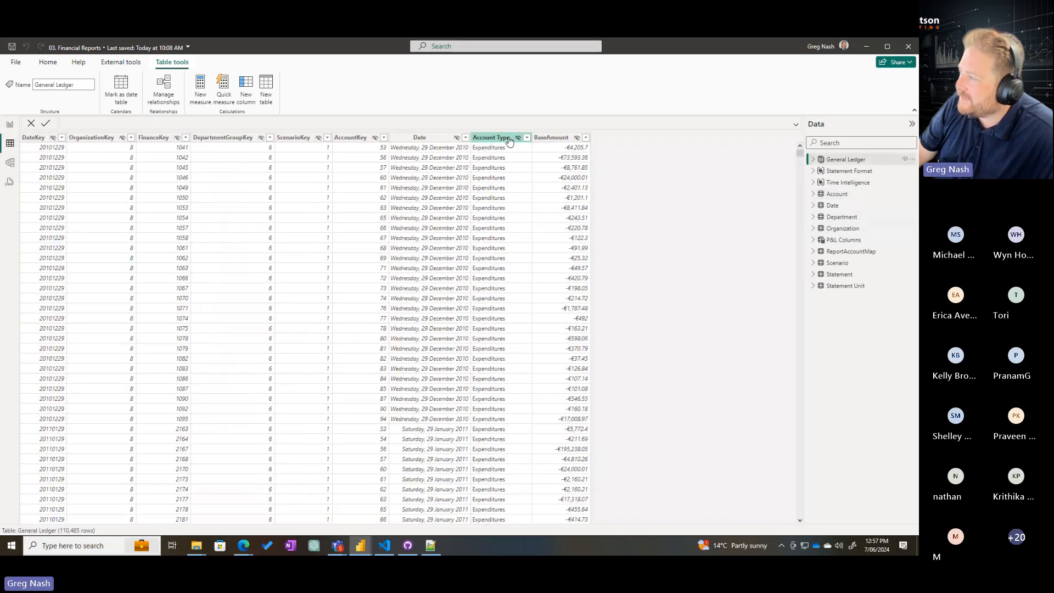
{"action": "mouse_move", "coordinate": [466, 120]}
{"action": "left_mouse_down"}
{"action": "mouse_move", "coordinate": [542, 290]}
{"action": "mouse_move", "coordinate": [542, 315]}
{"action": "left_mouse_up"}
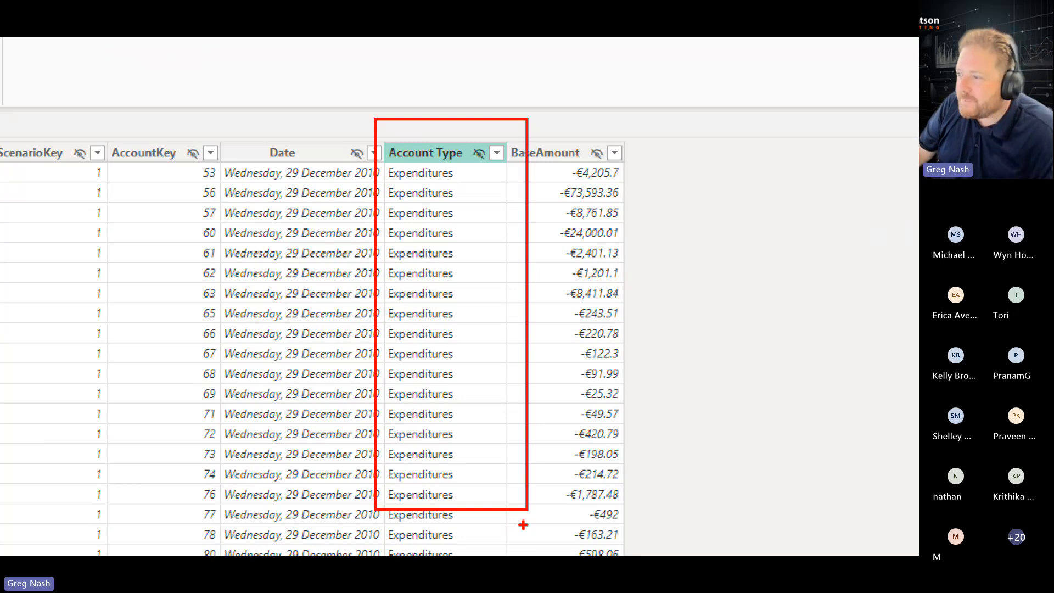
{"action": "key", "text": "Escape"}
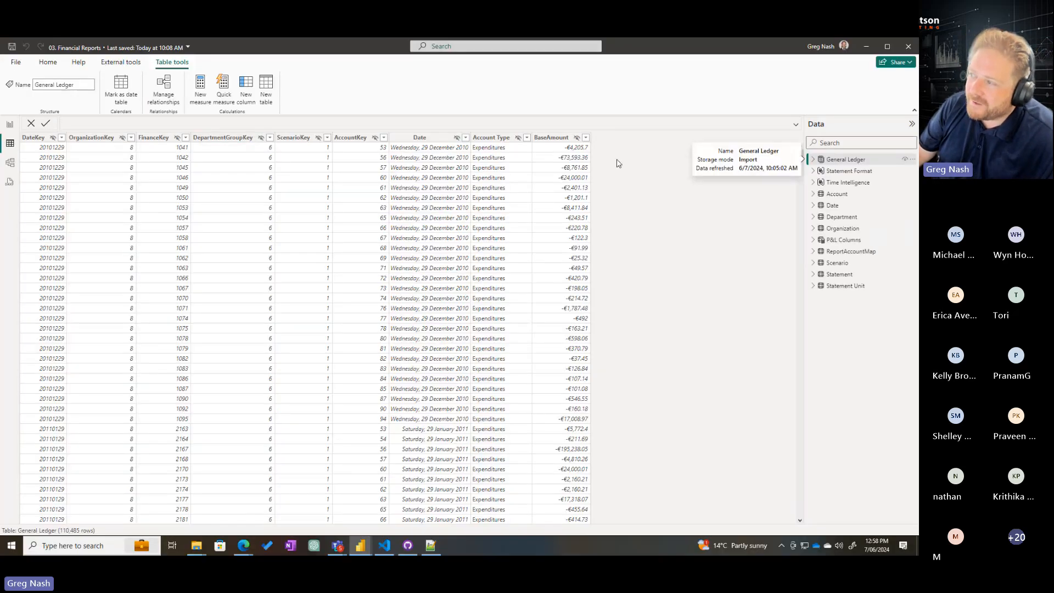
Examine the relationship between the Account and General Ledger tables in the model diagram
{"action": "left_click", "coordinate": [10, 163]}
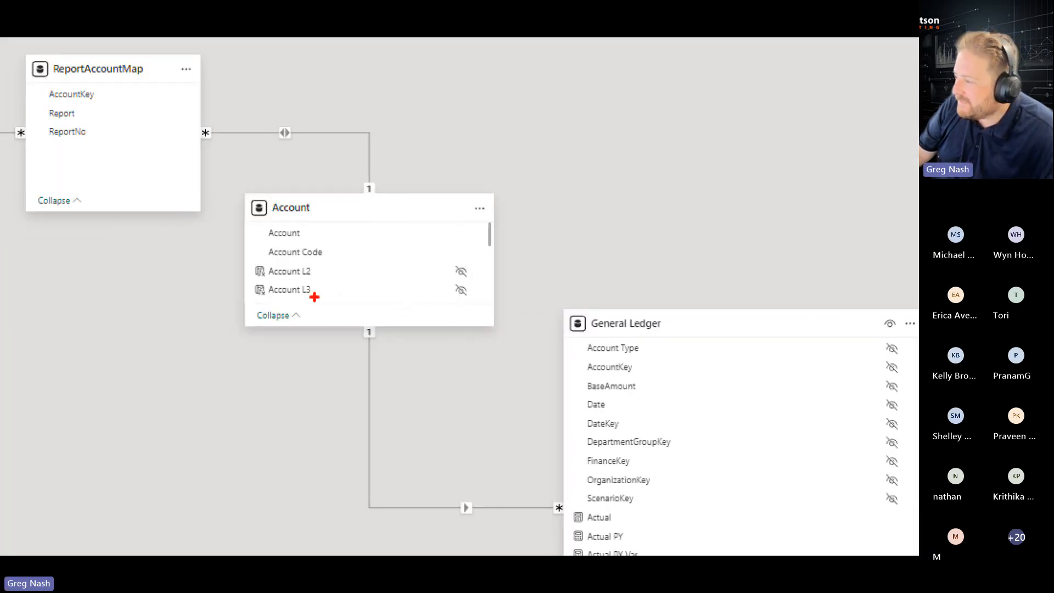
{"action": "mouse_move", "coordinate": [320, 297]}
{"action": "left_mouse_down"}
{"action": "mouse_move", "coordinate": [459, 466]}
{"action": "mouse_move", "coordinate": [638, 537]}
{"action": "left_mouse_up"}
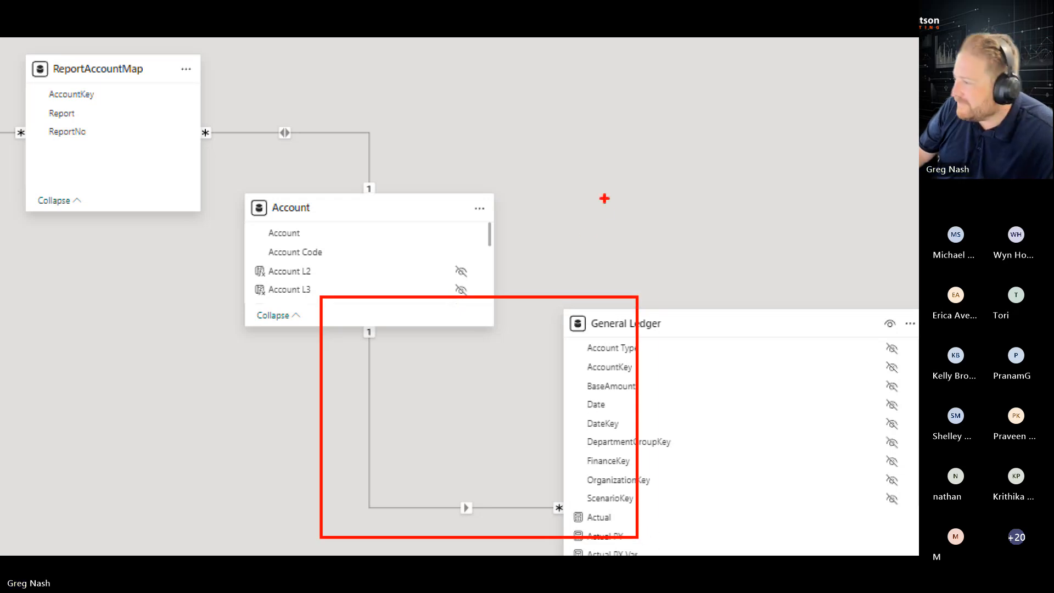
{"action": "key", "text": "Escape"}
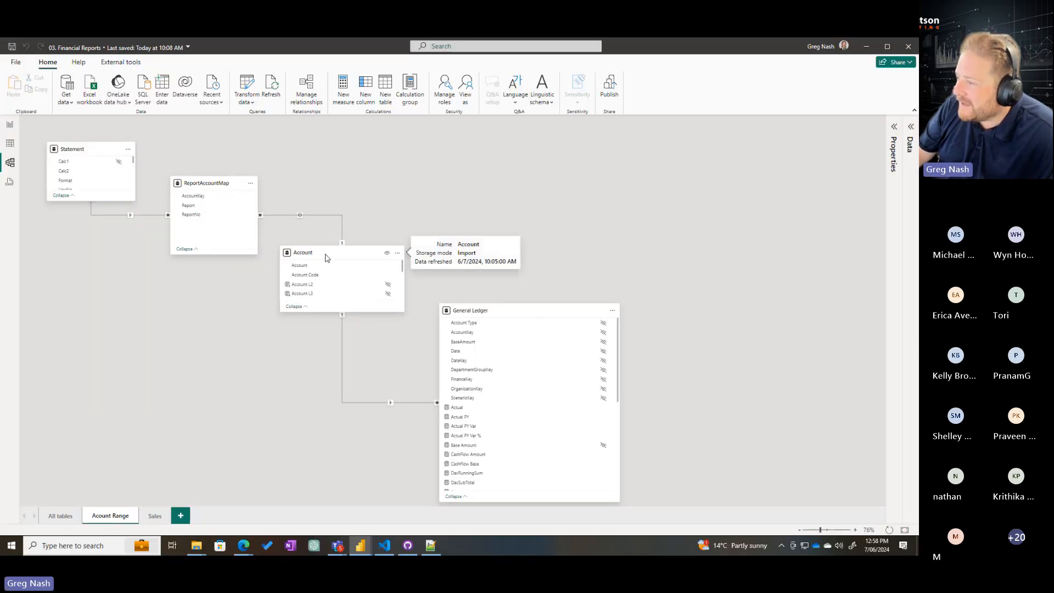
Inspect the Account table's data, from AccountKey and ParentAccountKey across to the Account Type and Operator columns
{"action": "left_click", "coordinate": [10, 143]}
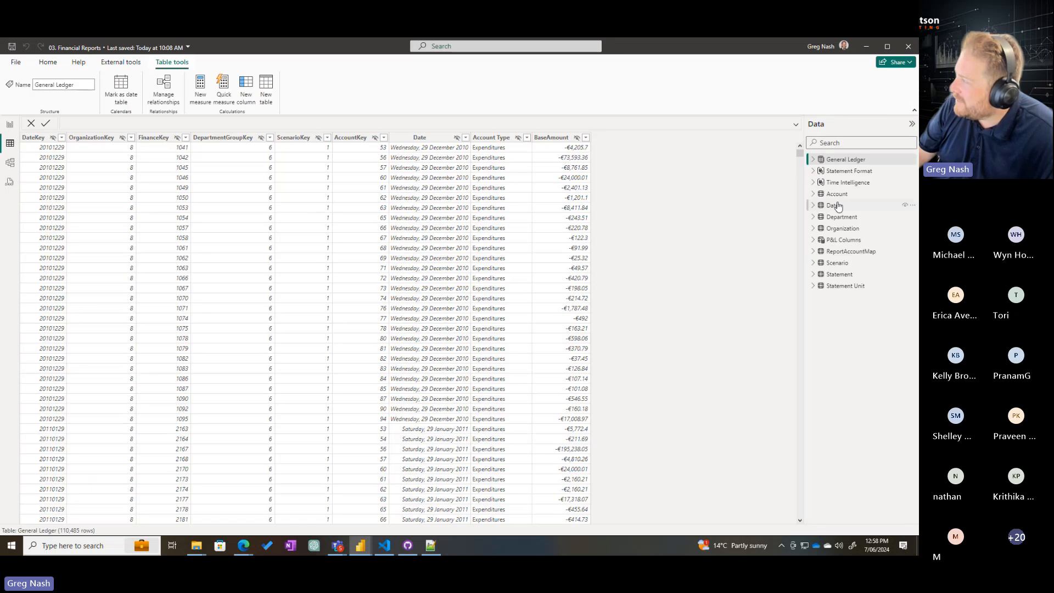
{"action": "left_click", "coordinate": [837, 194]}
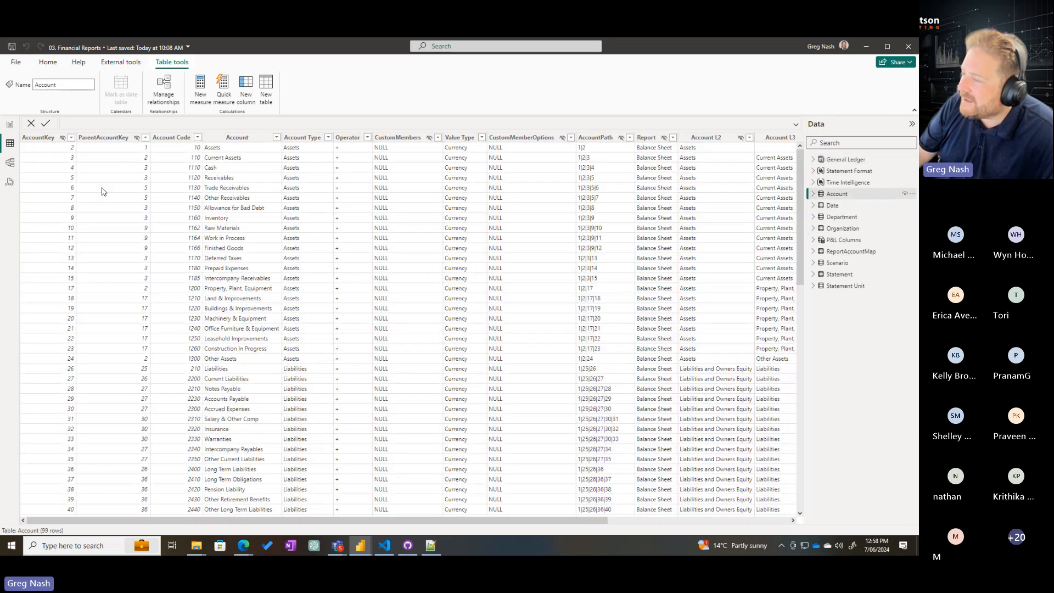
{"action": "key", "text": "ctrl+1"}
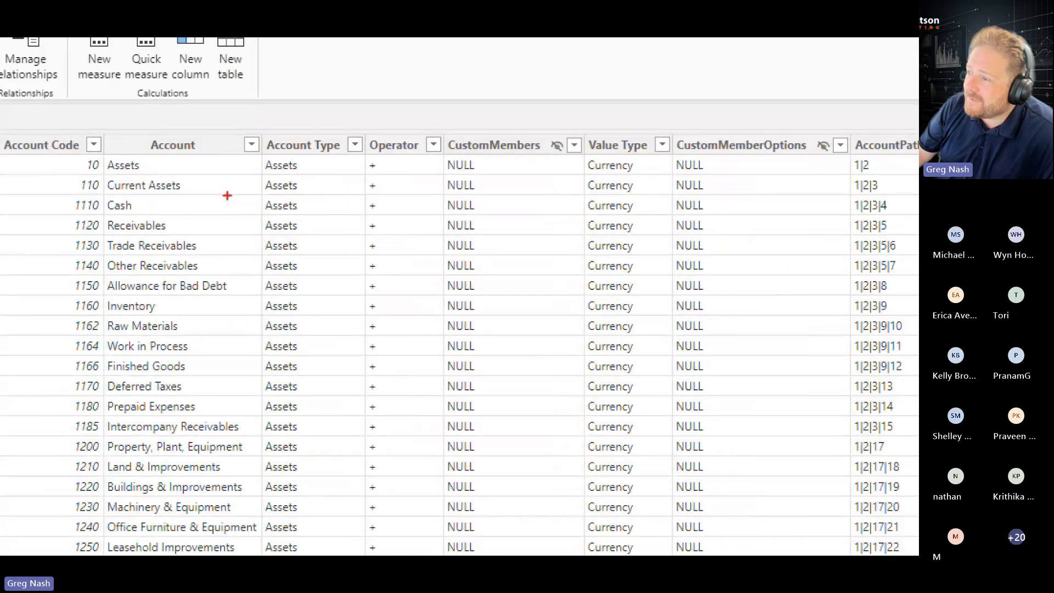
{"action": "key", "text": "Escape"}
{"action": "key", "text": "ctrl+1"}
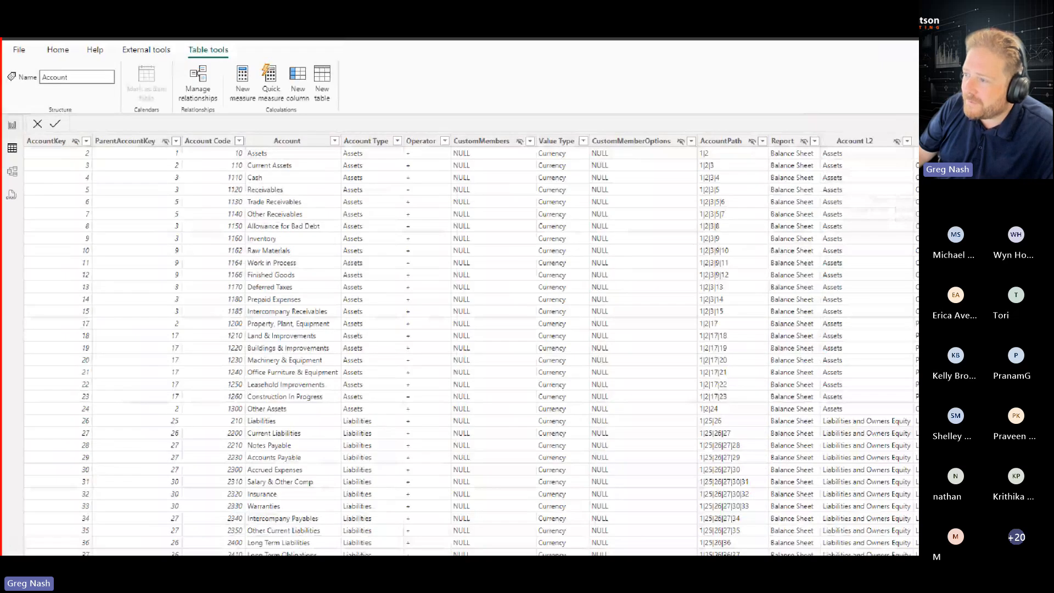
{"action": "left_click_drag", "start_coordinate": [28, 114], "coordinate": [918, 304]}
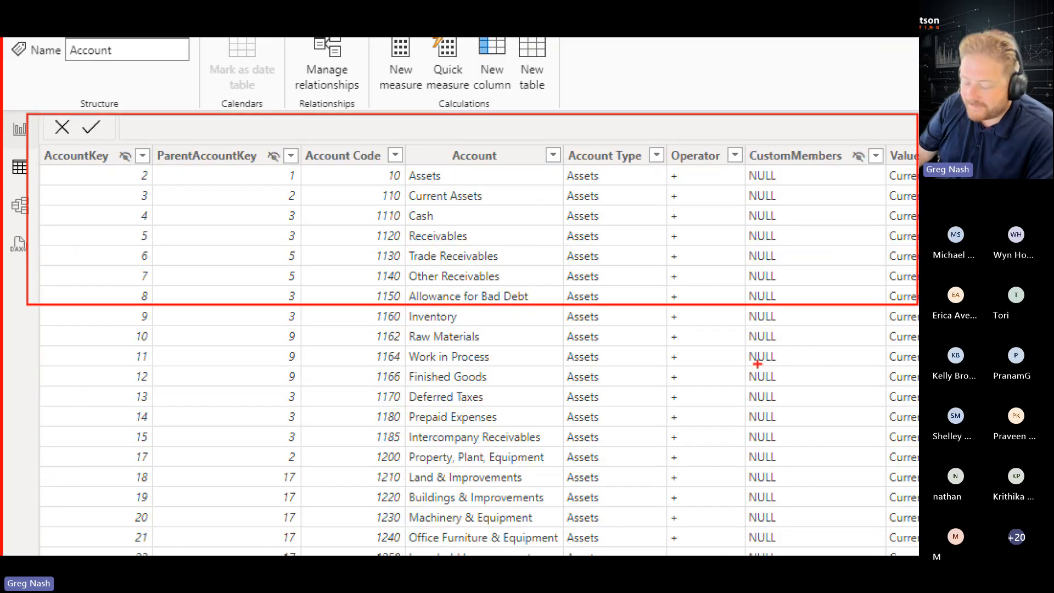
{"action": "key", "text": "Escape"}
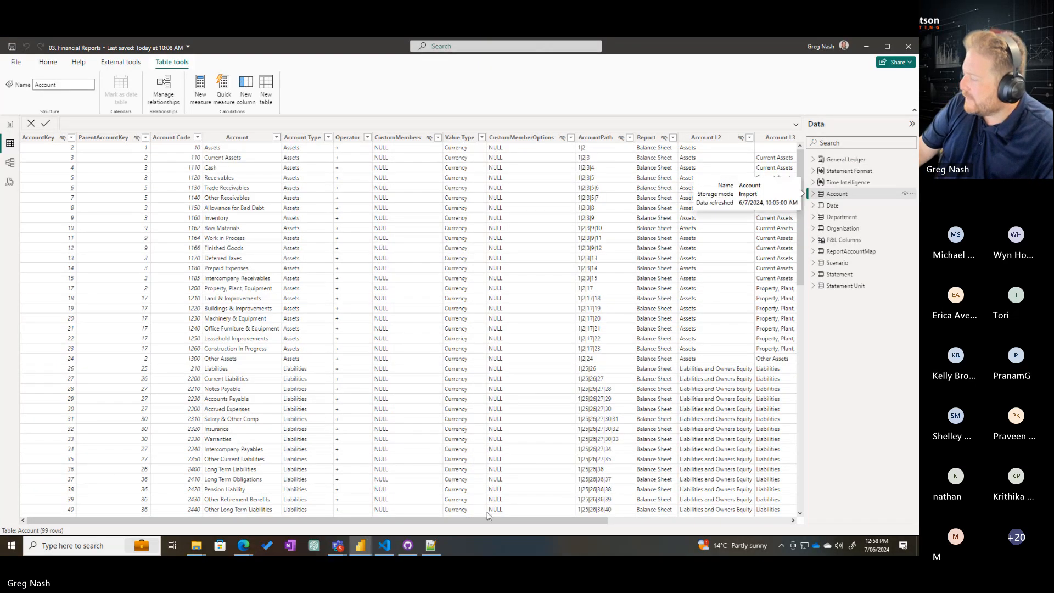
Examine the AccountPath, Report and Account L2 to Account L6 hierarchy columns of the Account table
{"action": "scroll", "coordinate": [484, 522], "scroll_direction": "right", "scroll_amount": 3}
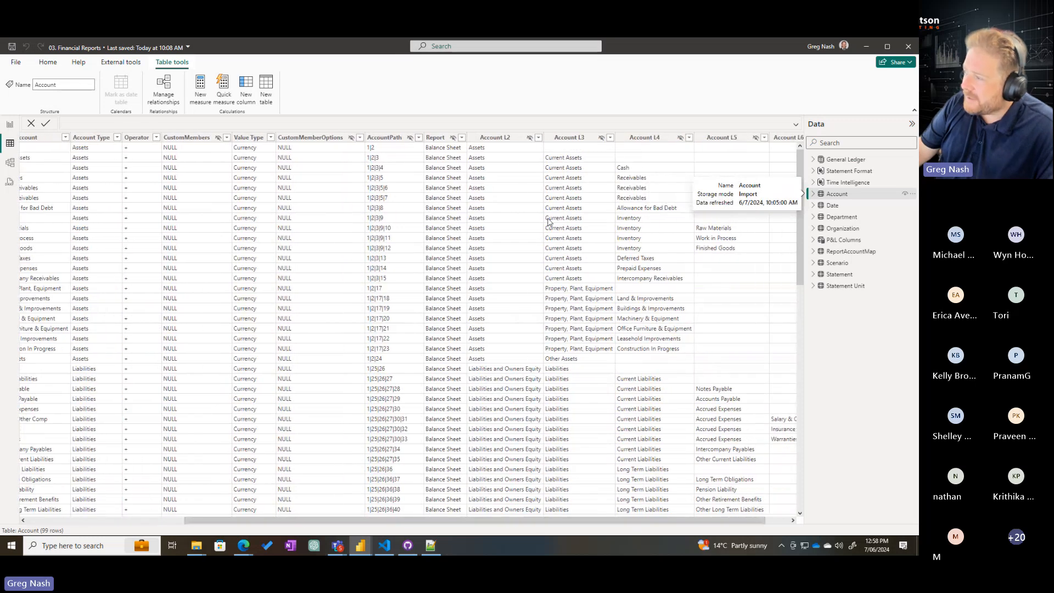
{"action": "key", "text": "ctrl+1"}
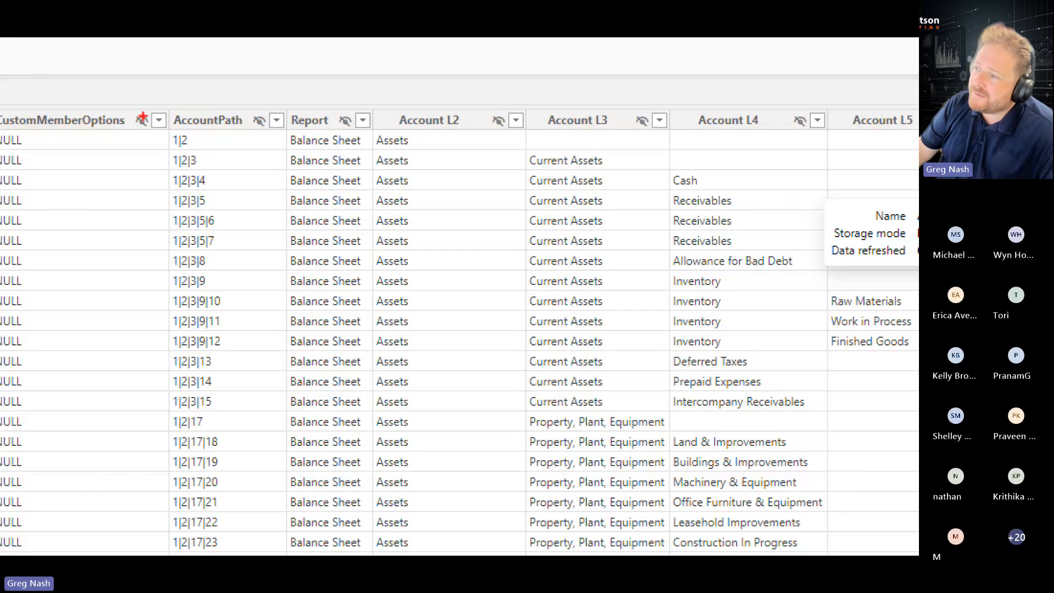
{"action": "left_click_drag", "start_coordinate": [357, 125], "coordinate": [412, 183]}
{"action": "left_click_drag", "start_coordinate": [263, 211], "coordinate": [319, 546]}
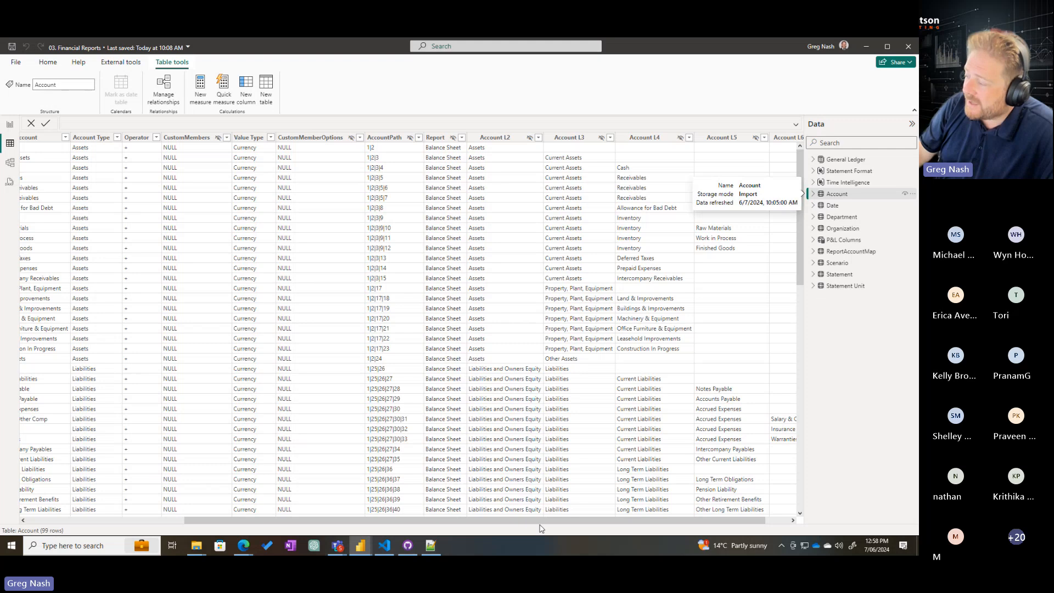
{"action": "scroll", "coordinate": [541, 520], "scroll_direction": "right", "scroll_amount": 1}
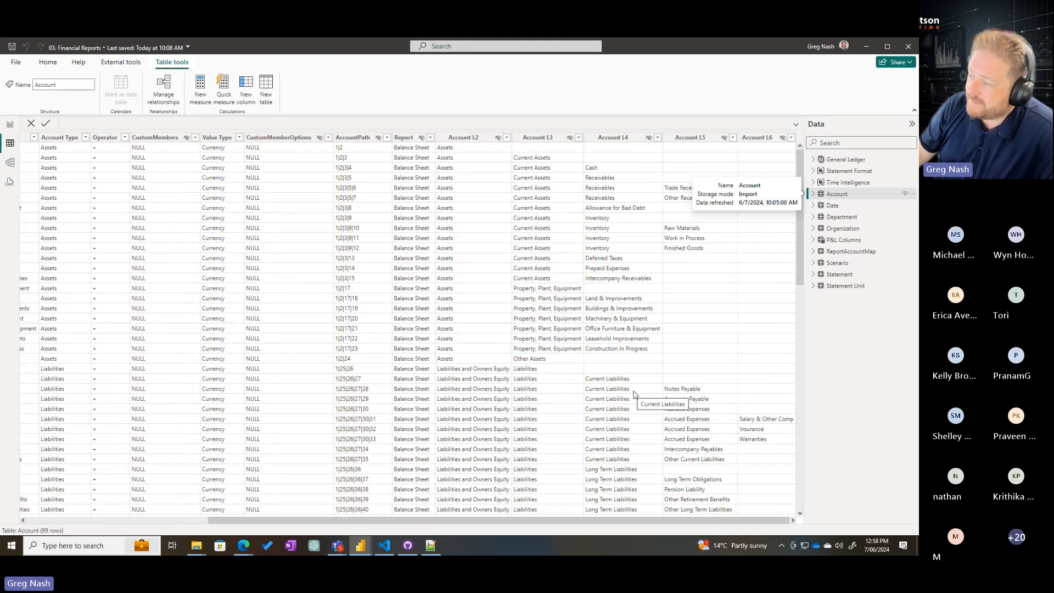
{"action": "scroll", "coordinate": [636, 395], "scroll_direction": "down", "scroll_amount": 5}
{"action": "scroll", "coordinate": [674, 372], "scroll_direction": "up", "scroll_amount": 5}
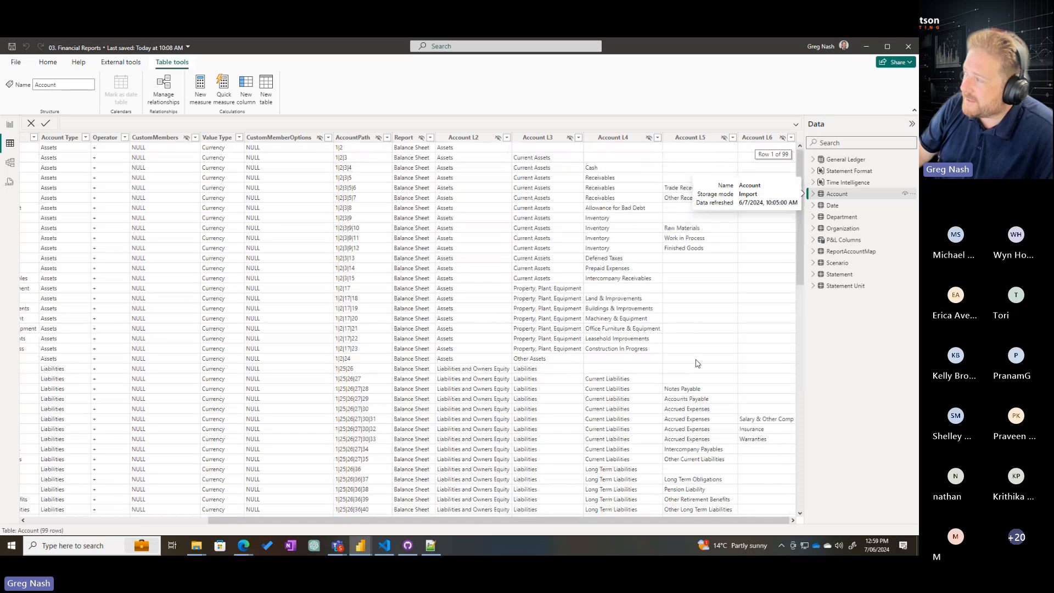
Examine the Account table's Account L2 to L4 hierarchy values closely, and return to its AccountKey and ParentAccountKey columns
{"action": "key", "text": "ctrl+1"}
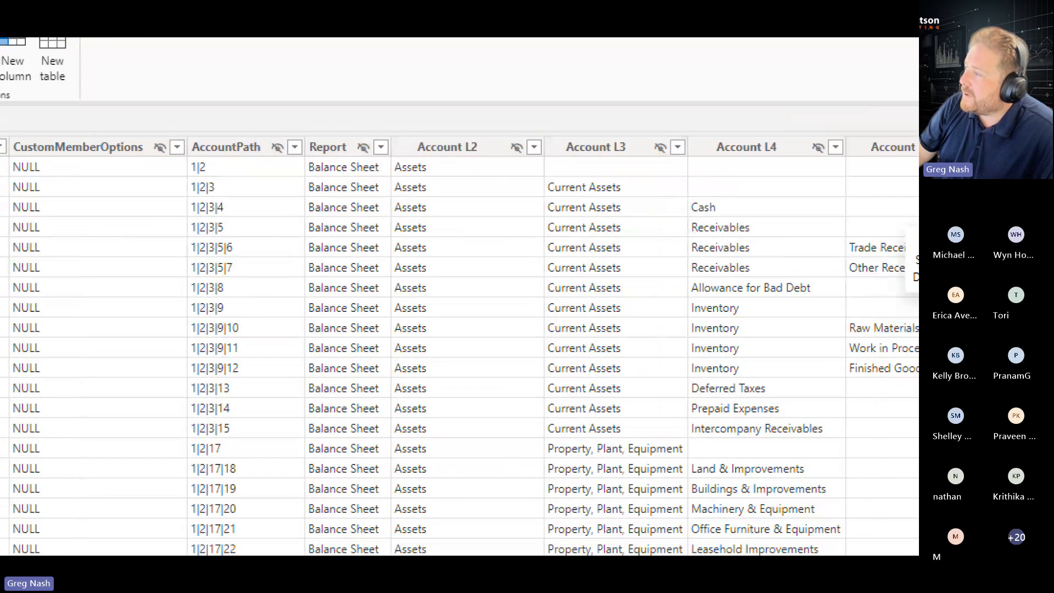
{"action": "left_click", "coordinate": [479, 127]}
{"action": "left_click_drag", "start_coordinate": [357, 117], "coordinate": [918, 496]}
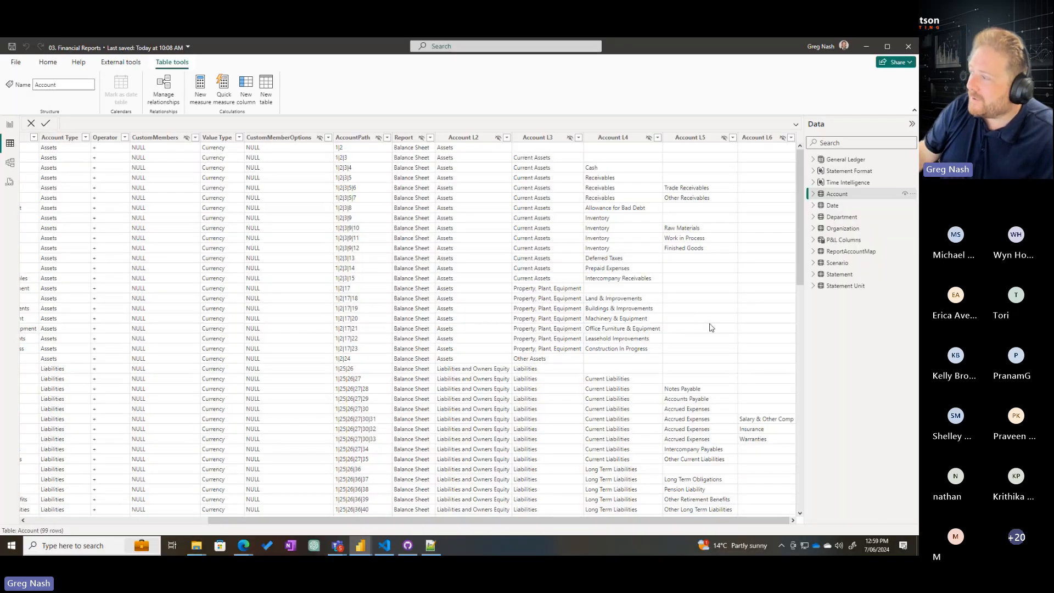
{"action": "left_click_drag", "start_coordinate": [547, 525], "coordinate": [357, 524]}
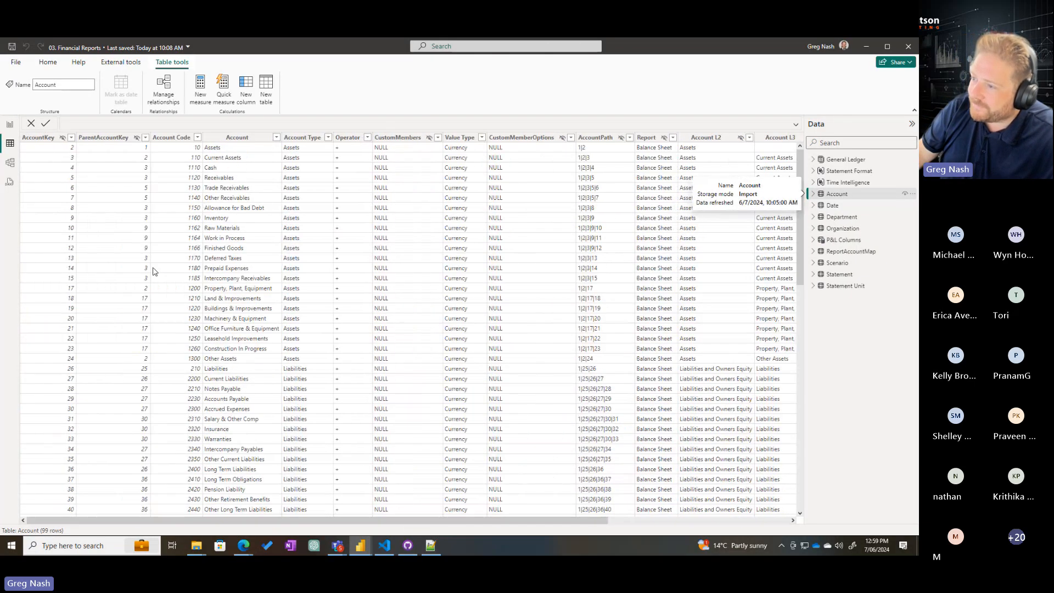
Examine the ReportAccountMap table and how it links the Statement and Account tables in the model diagram
{"action": "left_click", "coordinate": [10, 162]}
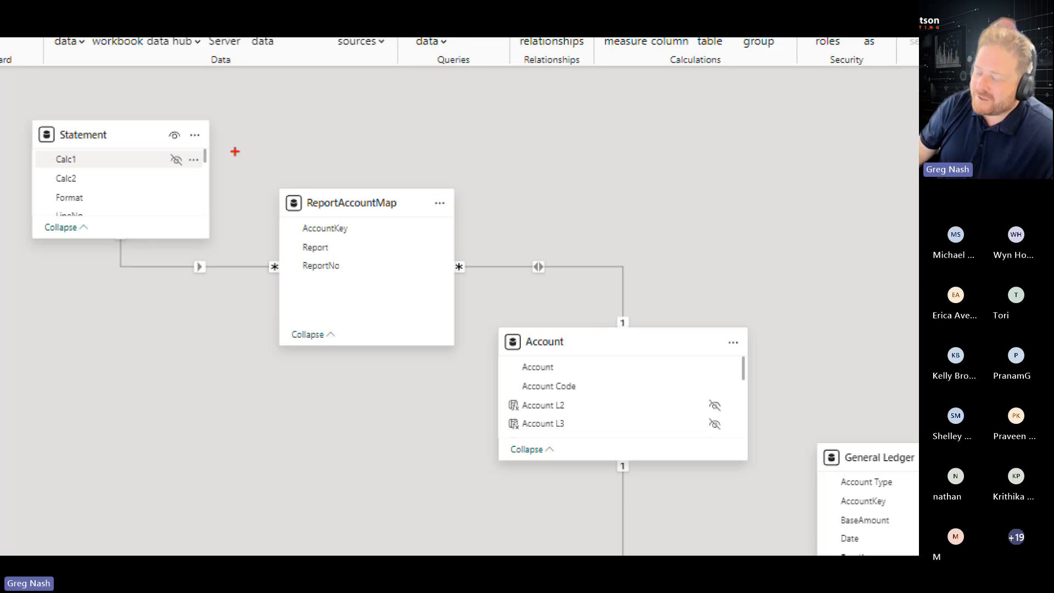
{"action": "left_click_drag", "start_coordinate": [258, 174], "coordinate": [474, 367]}
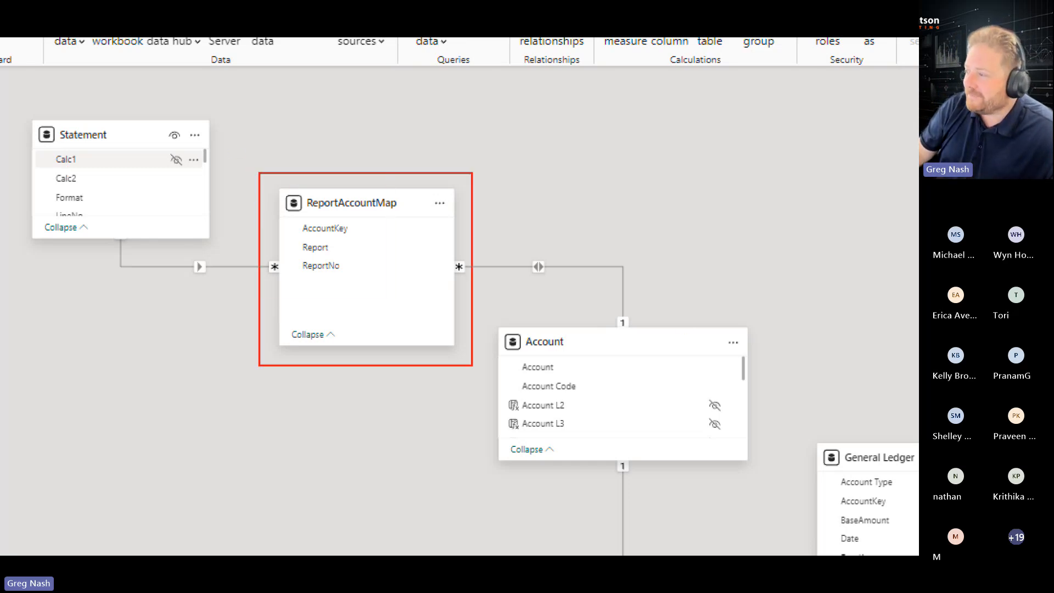
{"action": "mouse_move", "coordinate": [15, 103]}
{"action": "left_mouse_down"}
{"action": "mouse_move", "coordinate": [150, 227]}
{"action": "mouse_move", "coordinate": [232, 258]}
{"action": "left_mouse_up"}
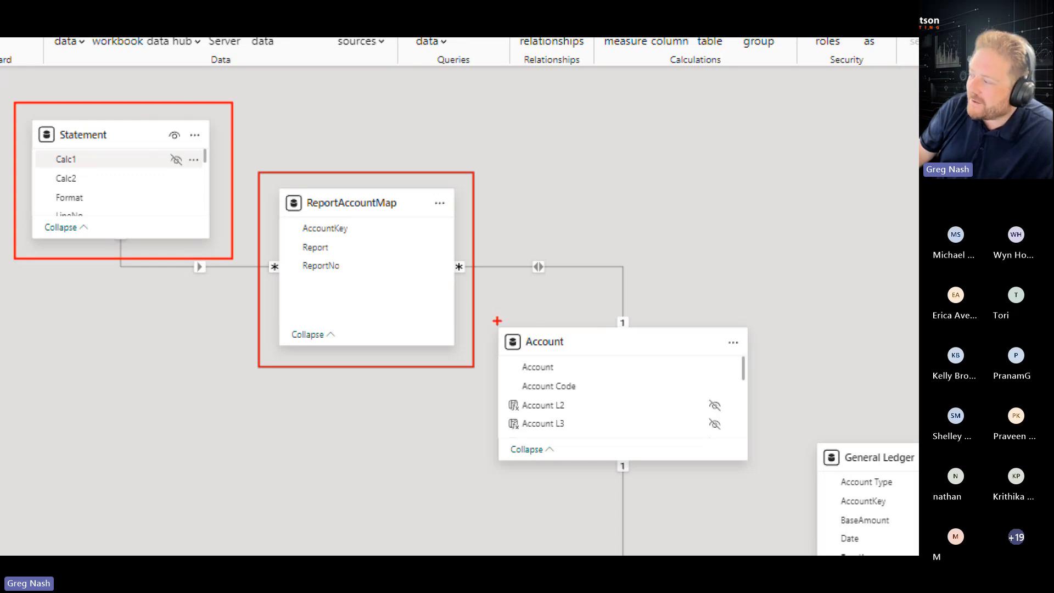
{"action": "mouse_move", "coordinate": [493, 320]}
{"action": "left_mouse_down"}
{"action": "mouse_move", "coordinate": [721, 436]}
{"action": "mouse_move", "coordinate": [767, 482]}
{"action": "left_mouse_up"}
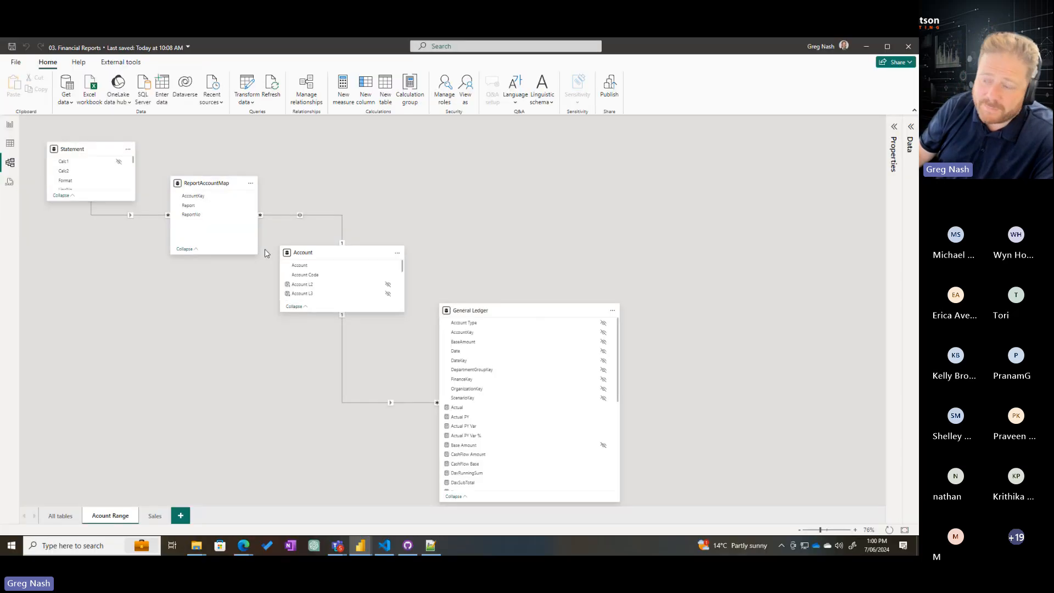
Open the 1. P&L Statement report page, select the statement matrix and find the page-level Report filter
{"action": "left_click", "coordinate": [11, 128]}
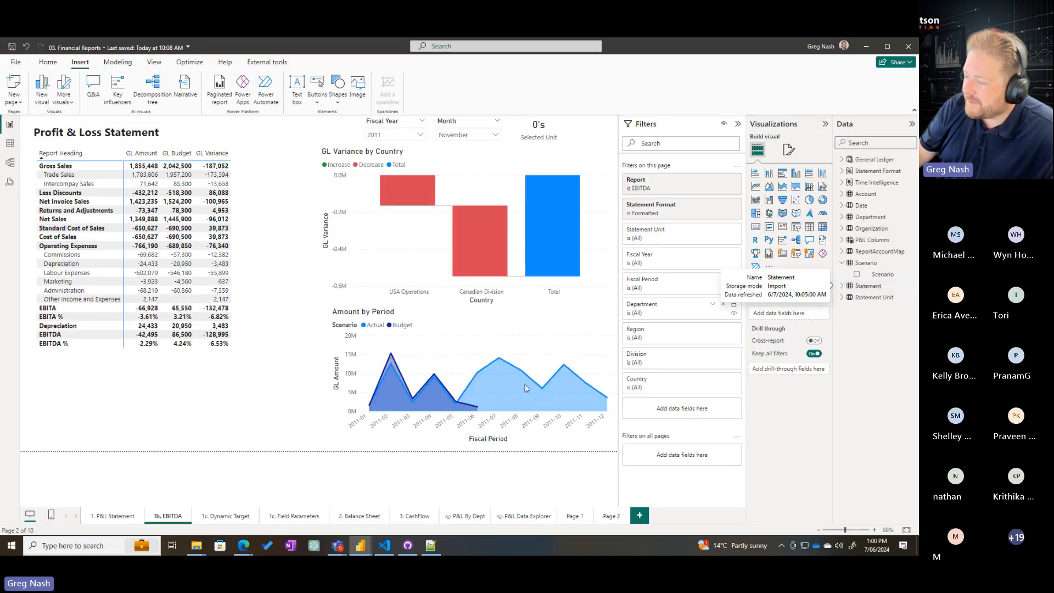
{"action": "left_click", "coordinate": [112, 517]}
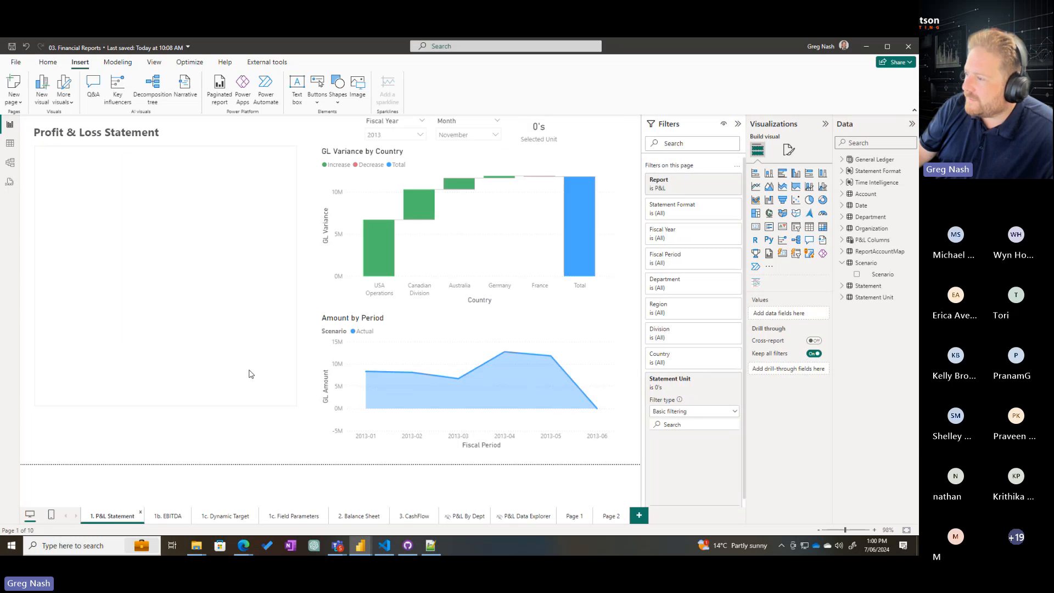
{"action": "left_click", "coordinate": [298, 388]}
{"action": "scroll", "coordinate": [729, 336], "scroll_direction": "down", "scroll_amount": 5}
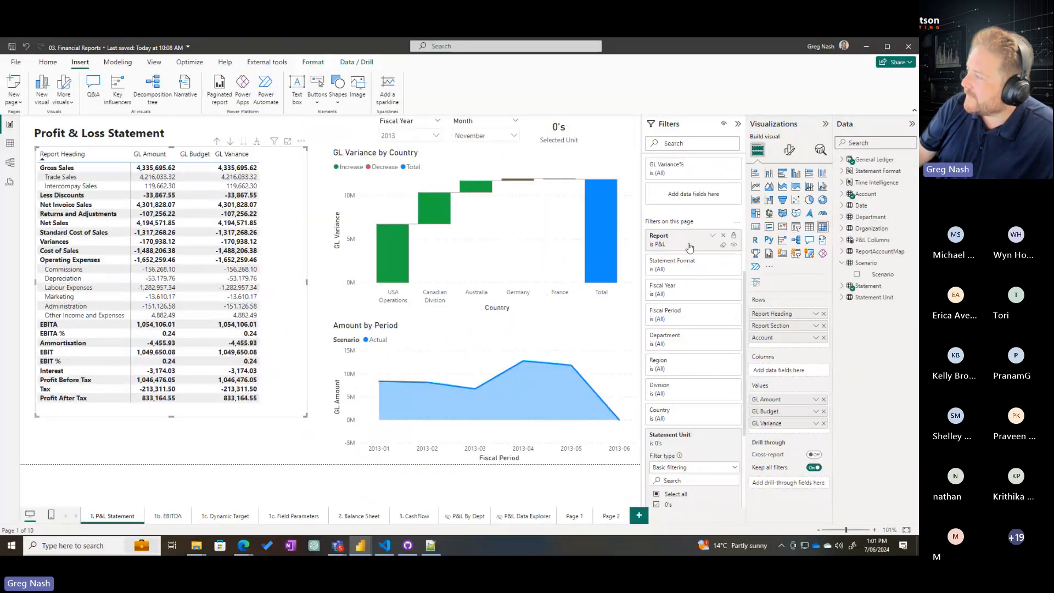
Switch the page's Report filter from P&L to EBITDA to compare the statement layouts, and restore P&L
{"action": "left_click", "coordinate": [684, 246]}
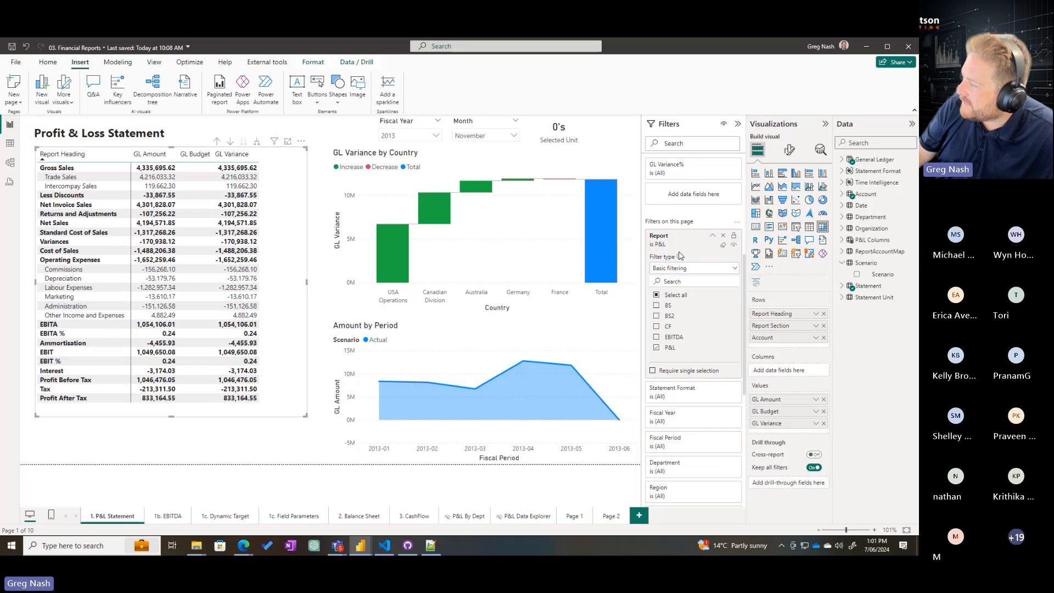
{"action": "left_click", "coordinate": [657, 348]}
{"action": "left_click", "coordinate": [657, 337]}
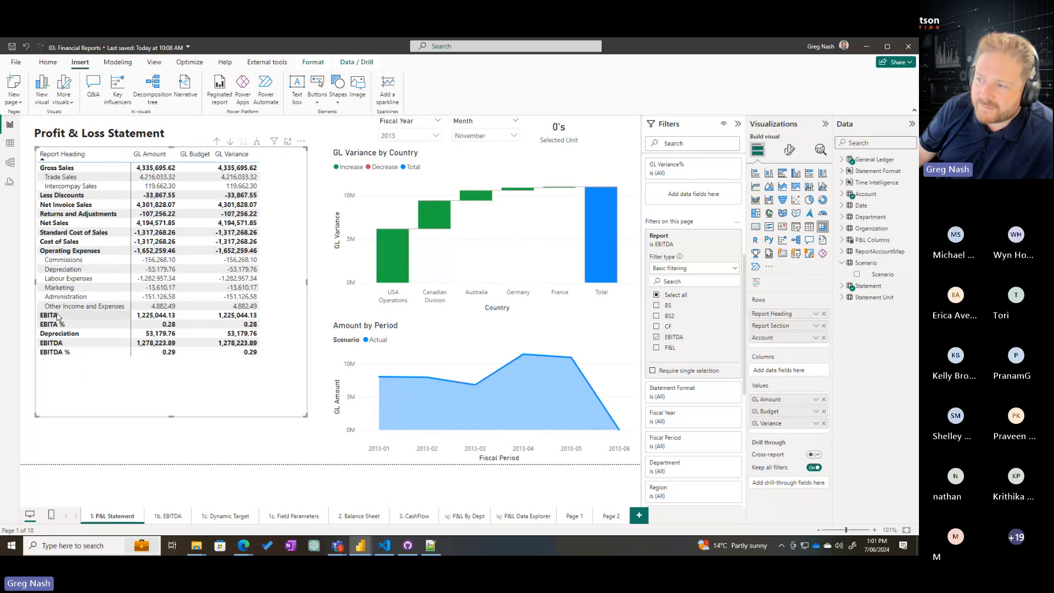
{"action": "left_click", "coordinate": [657, 348]}
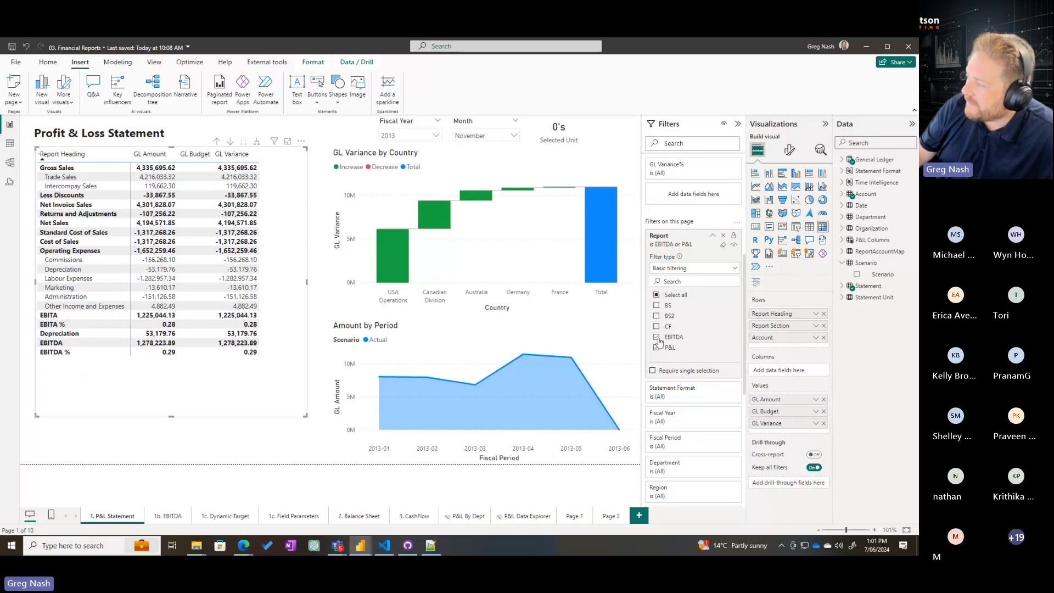
{"action": "left_click", "coordinate": [657, 338]}
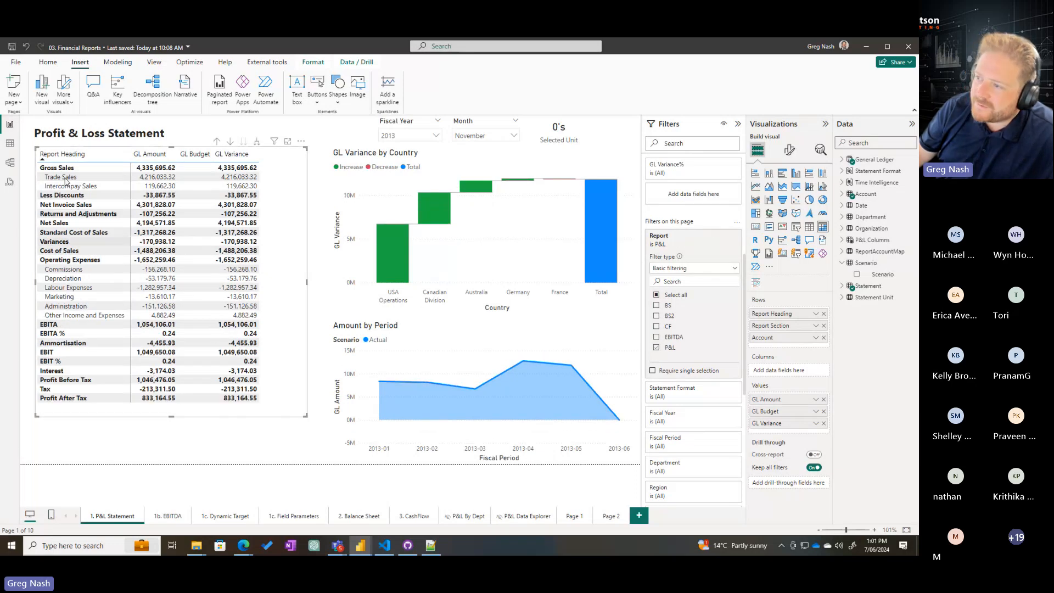
Switch the page's Report filter to BS, look through the balance sheet rows, and return the filter to P&L
{"action": "left_click", "coordinate": [657, 348]}
{"action": "left_click", "coordinate": [657, 305]}
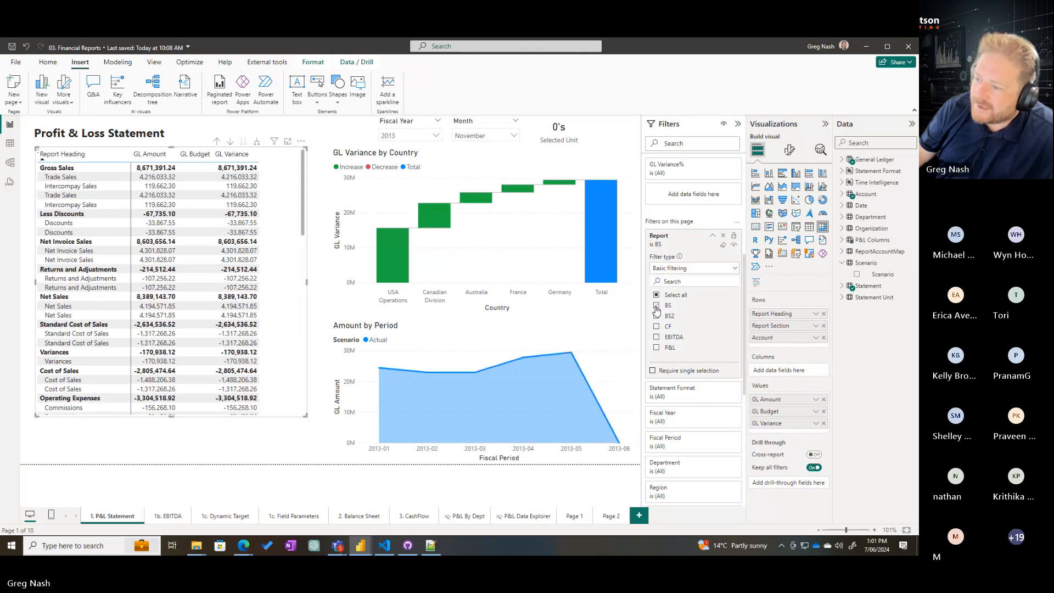
{"action": "scroll", "coordinate": [91, 254], "scroll_direction": "down", "scroll_amount": 5}
{"action": "scroll", "coordinate": [91, 254], "scroll_direction": "up", "scroll_amount": 5}
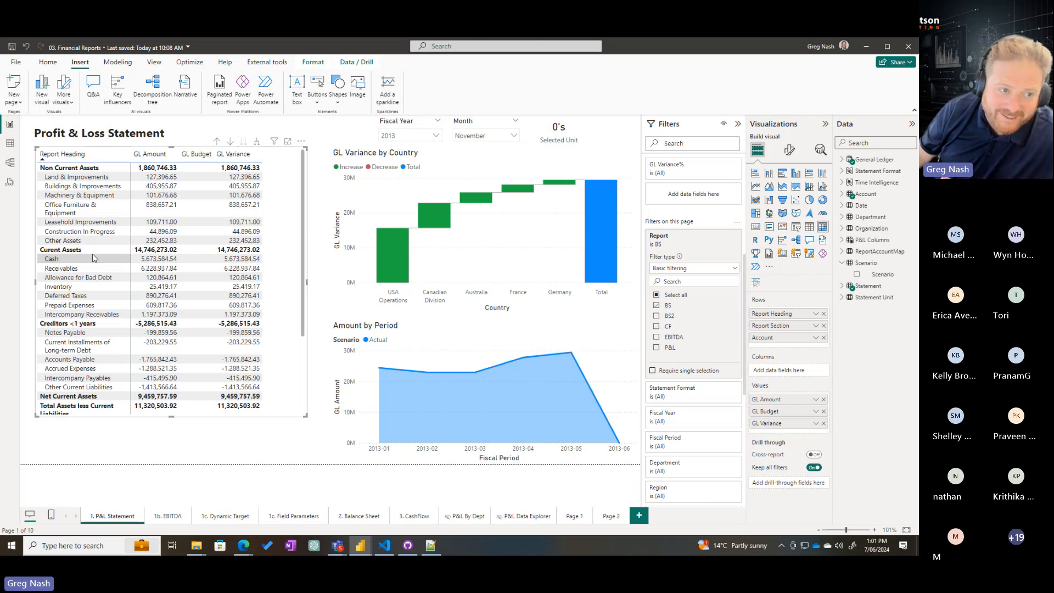
{"action": "left_click", "coordinate": [658, 307]}
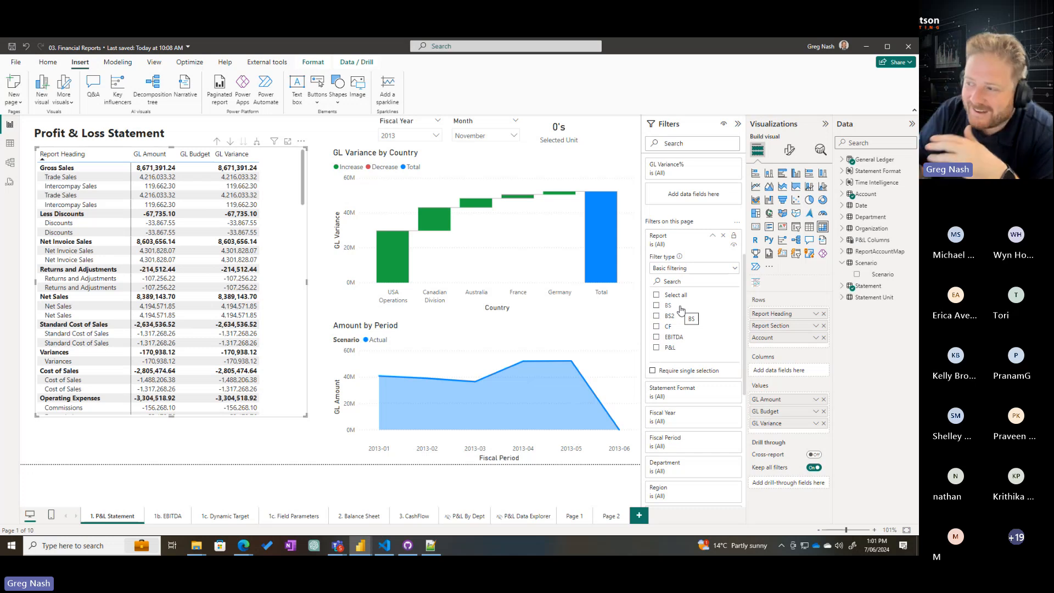
{"action": "left_click", "coordinate": [657, 348]}
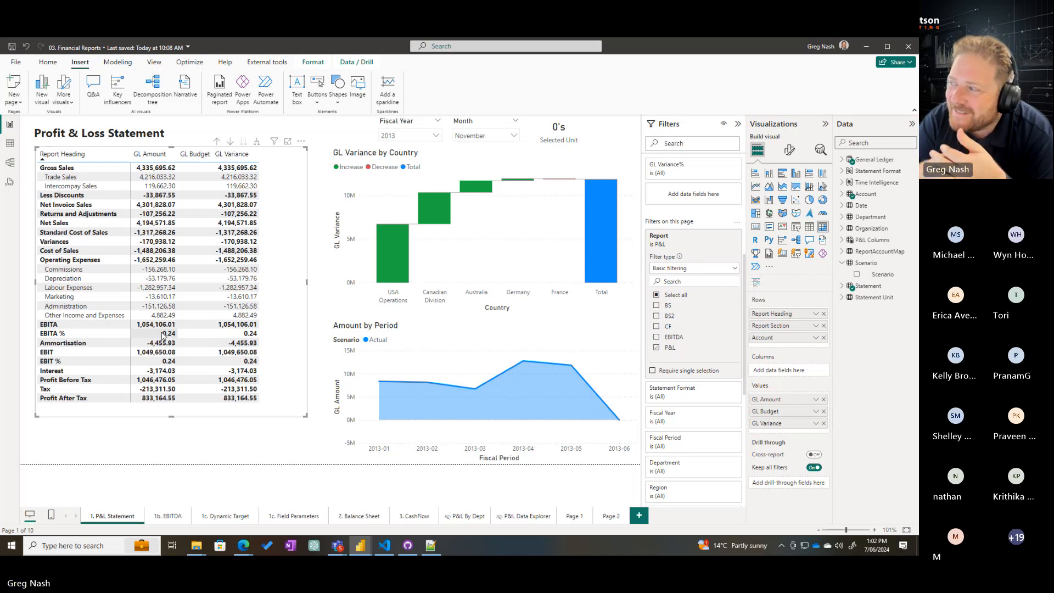
Review the relationship chain from Statement through ReportAccountMap to Account in the model diagram
{"action": "left_click", "coordinate": [10, 162]}
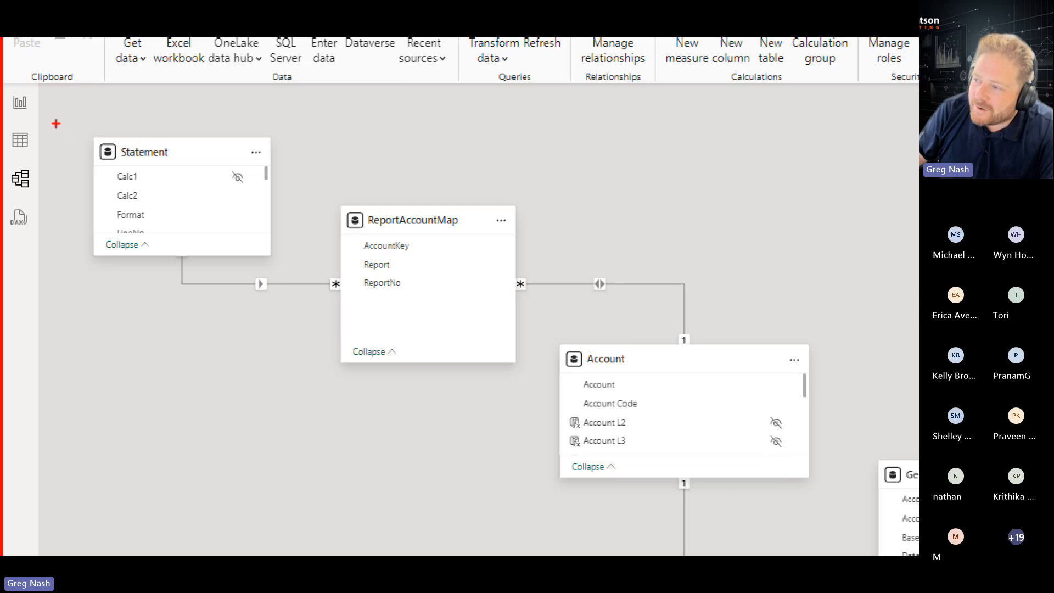
{"action": "mouse_move", "coordinate": [72, 123]}
{"action": "left_mouse_down"}
{"action": "mouse_move", "coordinate": [254, 265]}
{"action": "mouse_move", "coordinate": [282, 276]}
{"action": "left_mouse_up"}
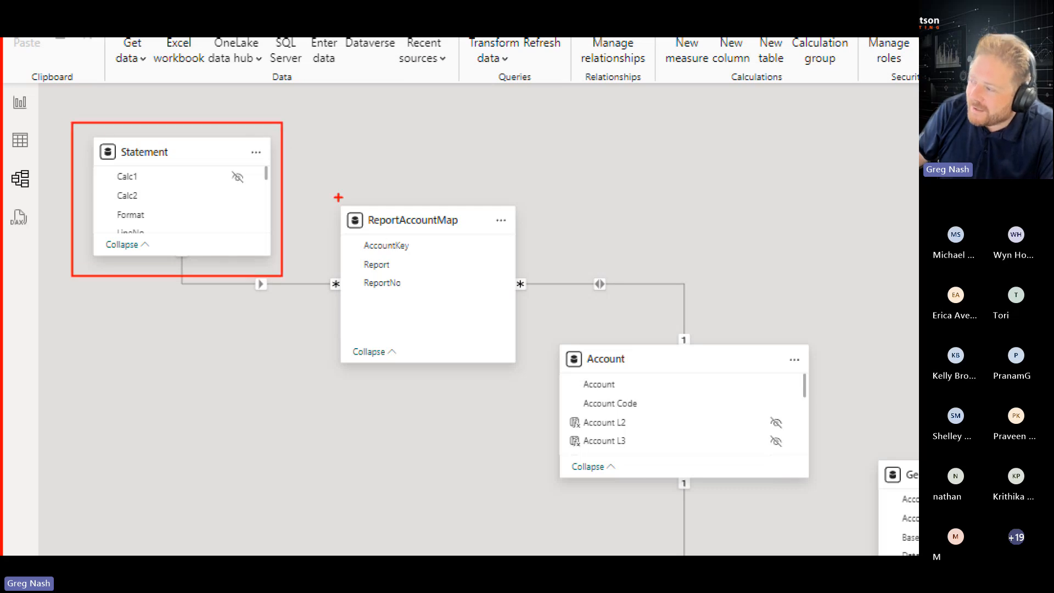
{"action": "left_click_drag", "start_coordinate": [343, 212], "coordinate": [505, 332]}
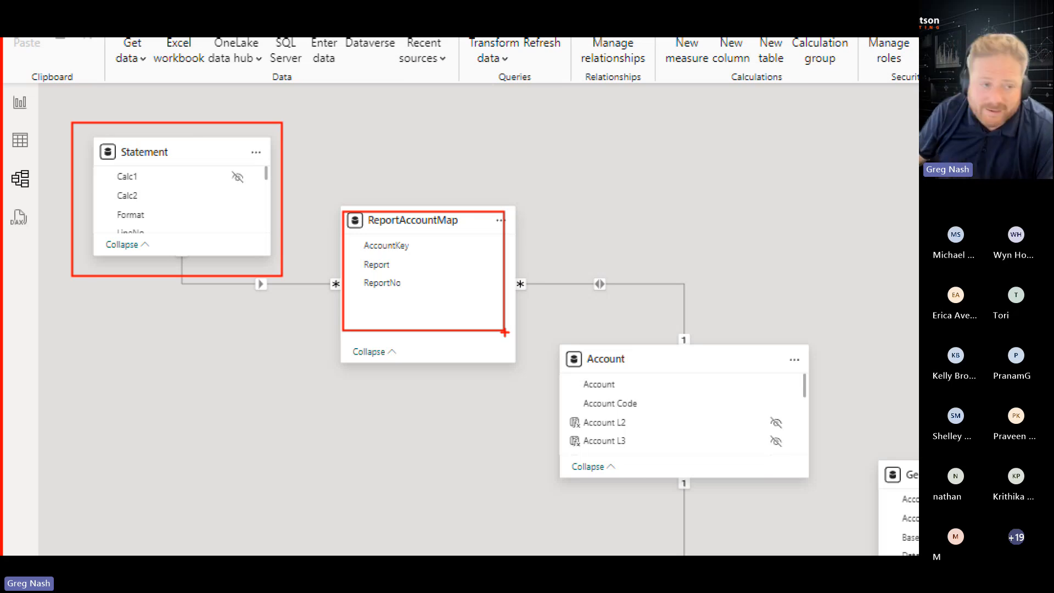
{"action": "mouse_move", "coordinate": [543, 345]}
{"action": "left_mouse_down"}
{"action": "mouse_move", "coordinate": [739, 461]}
{"action": "mouse_move", "coordinate": [788, 471]}
{"action": "left_mouse_up"}
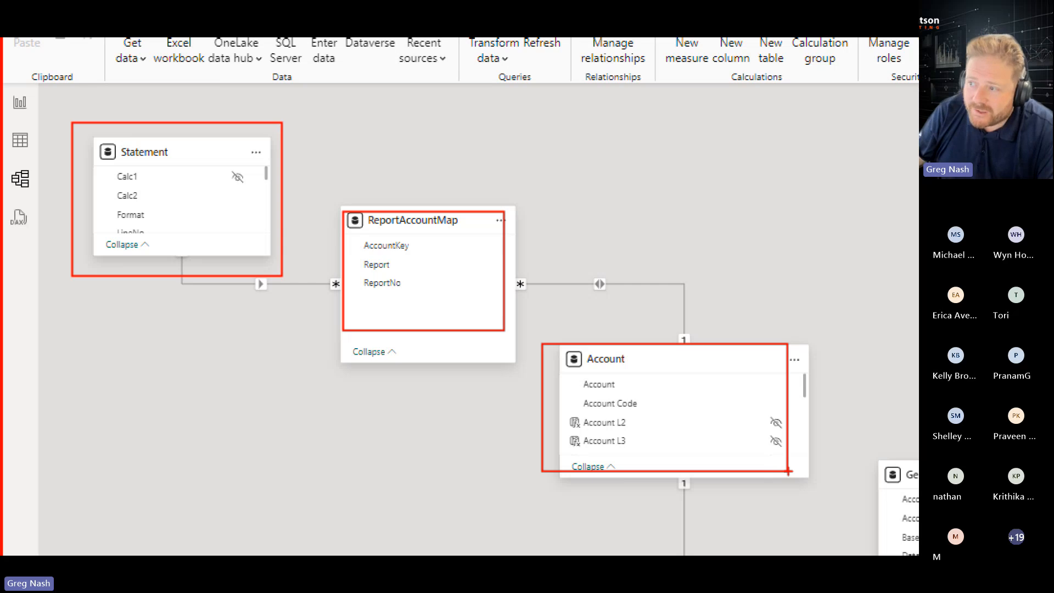
{"action": "left_click_drag", "start_coordinate": [46, 103], "coordinate": [287, 287]}
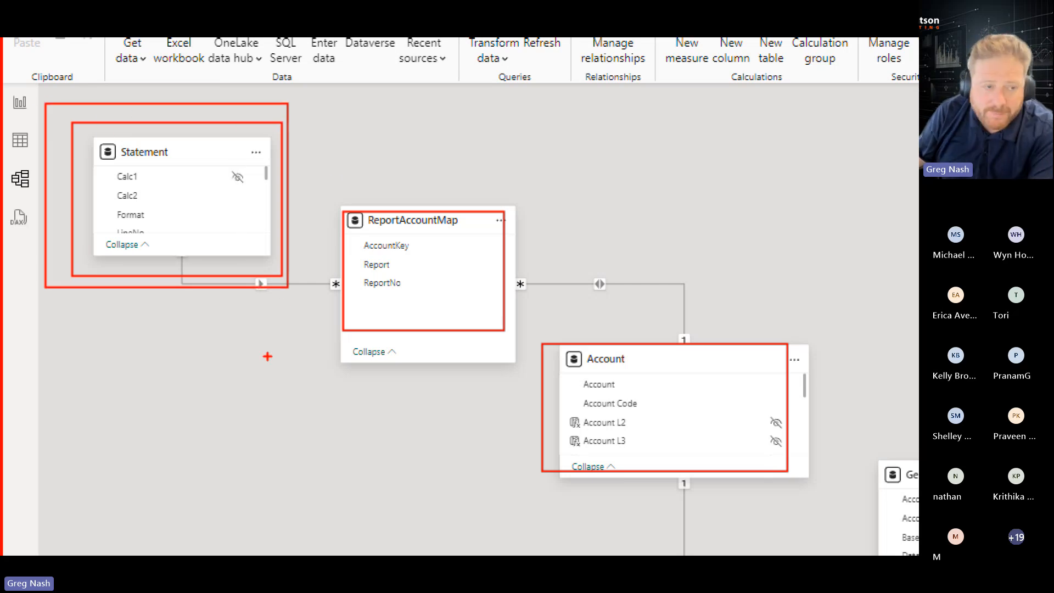
{"action": "key", "text": "Escape"}
Switch to File Explorer and open Statement.xlsx from the FinancialModelling downloads Files folder in Excel
{"action": "mouse_move", "coordinate": [197, 545]}
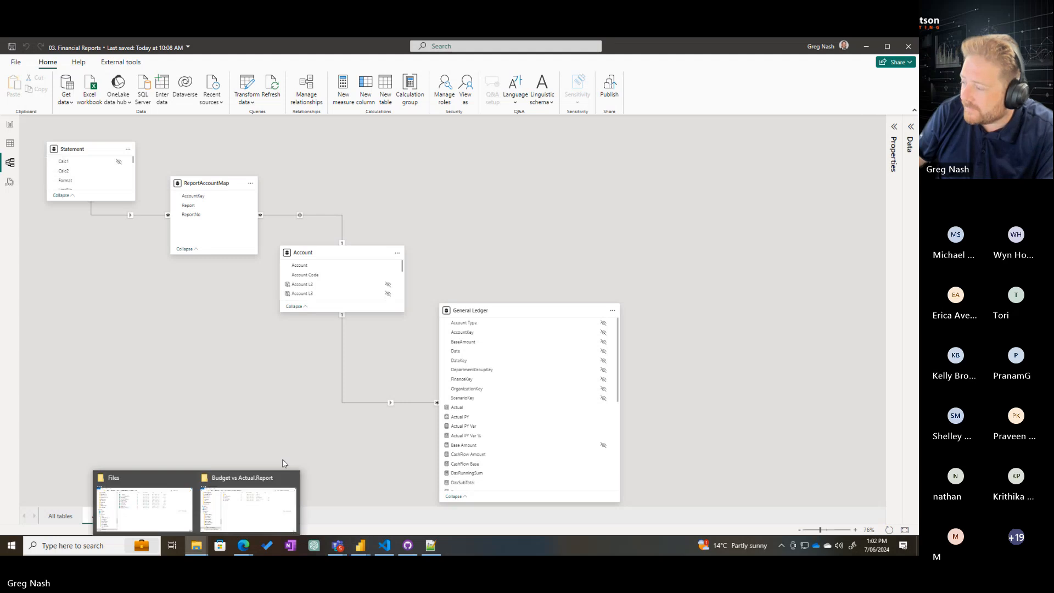
{"action": "left_click", "coordinate": [263, 498]}
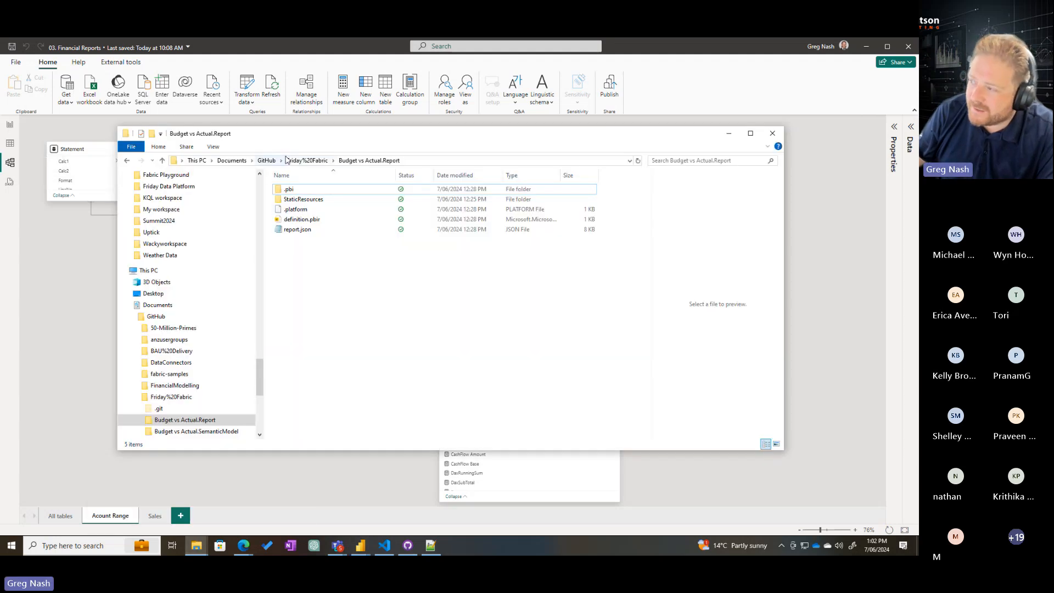
{"action": "mouse_move", "coordinate": [196, 546]}
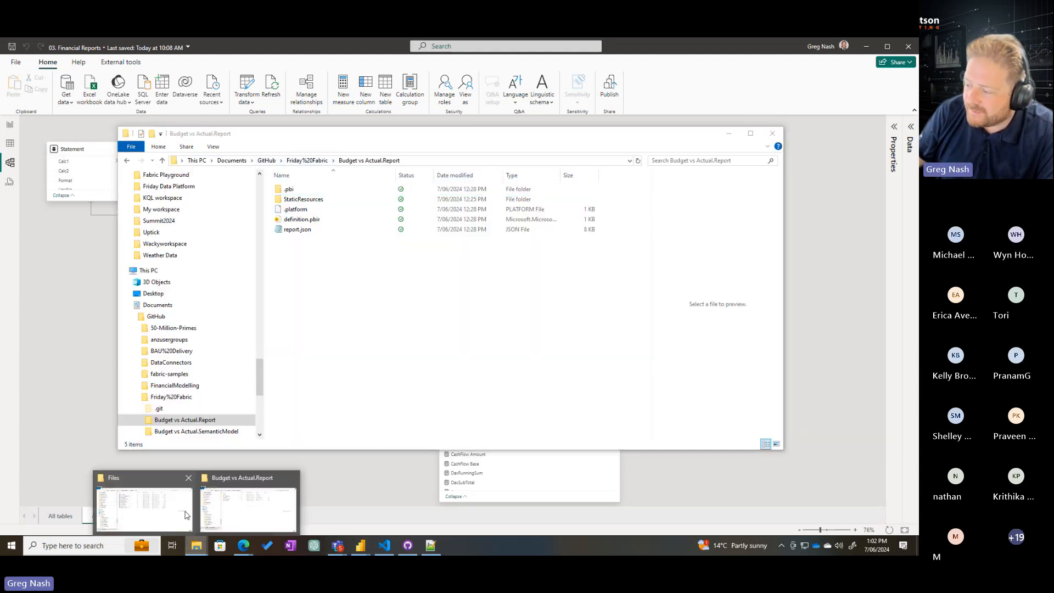
{"action": "left_click", "coordinate": [185, 514]}
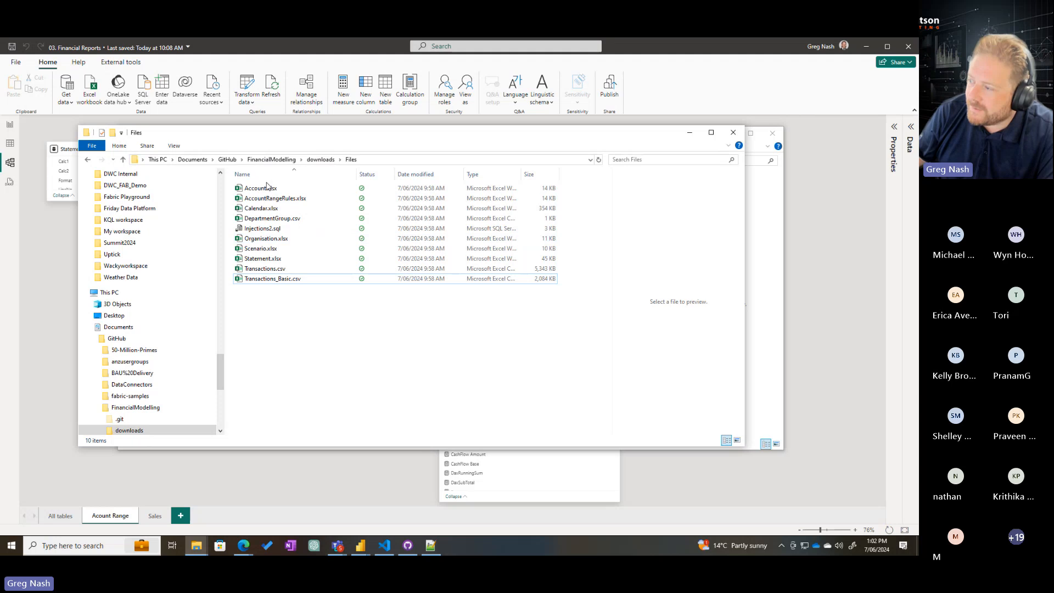
{"action": "left_click", "coordinate": [261, 261]}
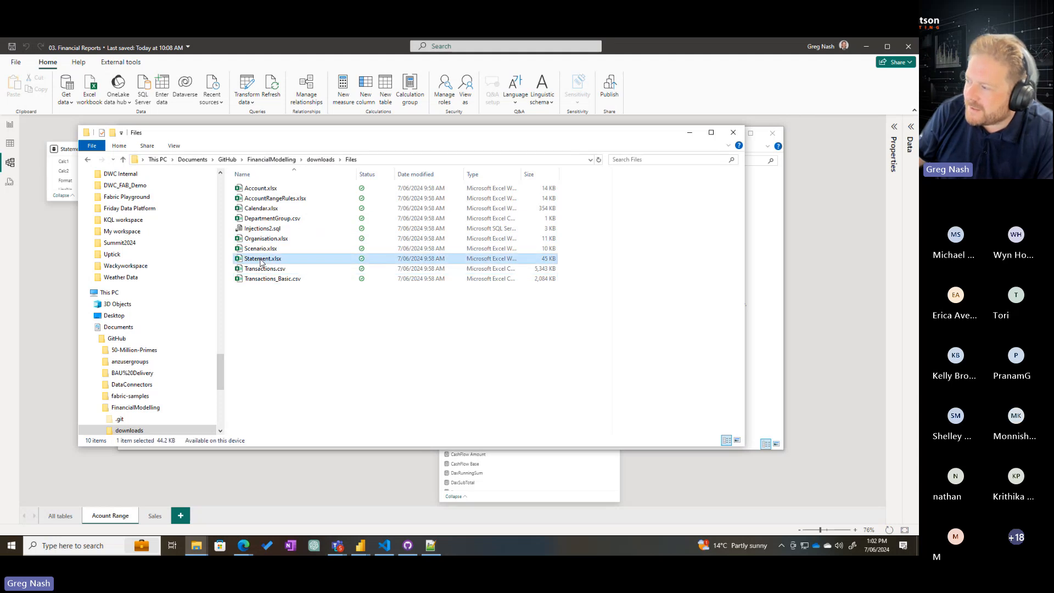
{"action": "double_click", "coordinate": [261, 263]}
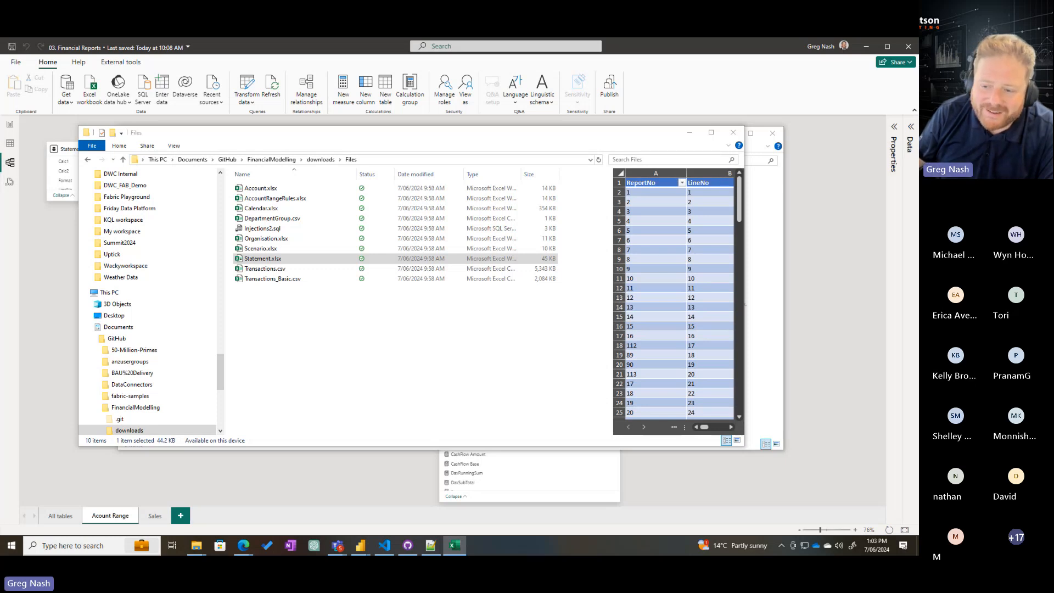
Bring the Statement workbook into view and examine Sheet1's ReportSection, ReportHeading, Operator and Format columns across the statement lines
{"action": "left_click_drag", "start_coordinate": [1, 329], "coordinate": [594, 107]}
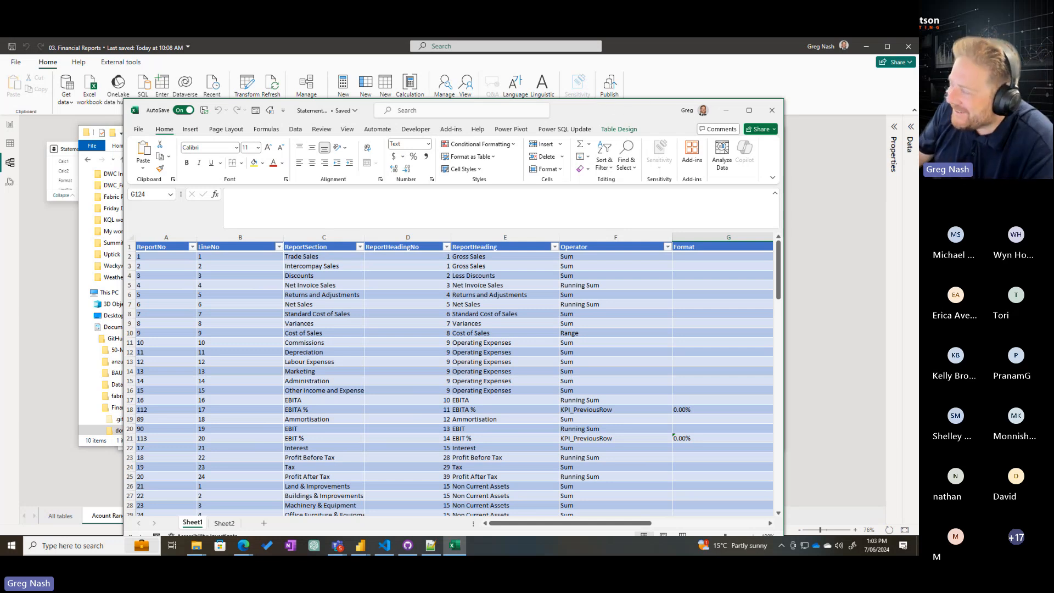
{"action": "left_click_drag", "start_coordinate": [620, 108], "coordinate": [603, 90]}
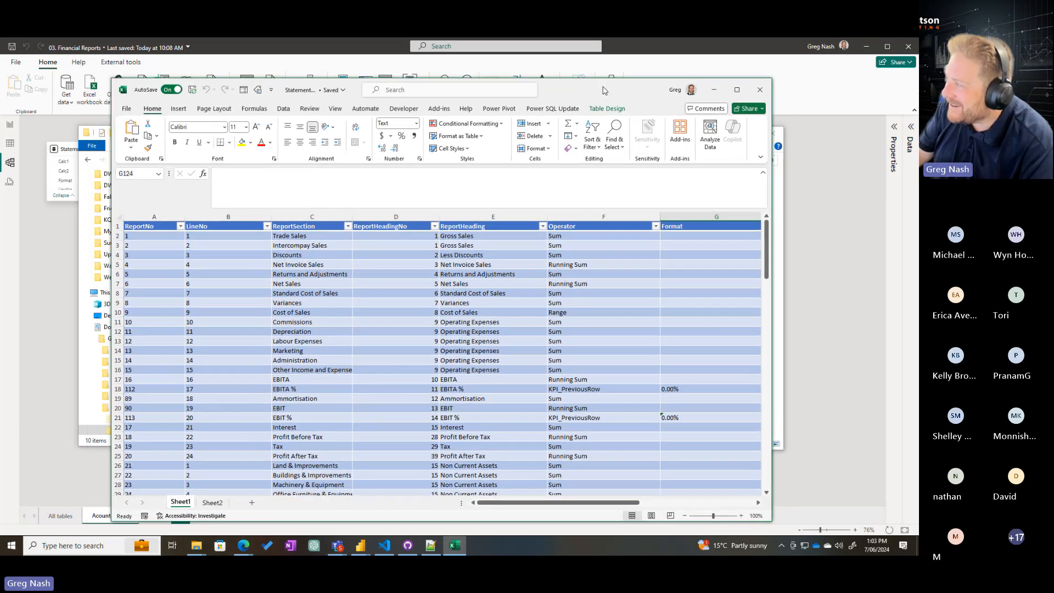
{"action": "scroll", "coordinate": [631, 308], "scroll_direction": "down", "scroll_amount": 6}
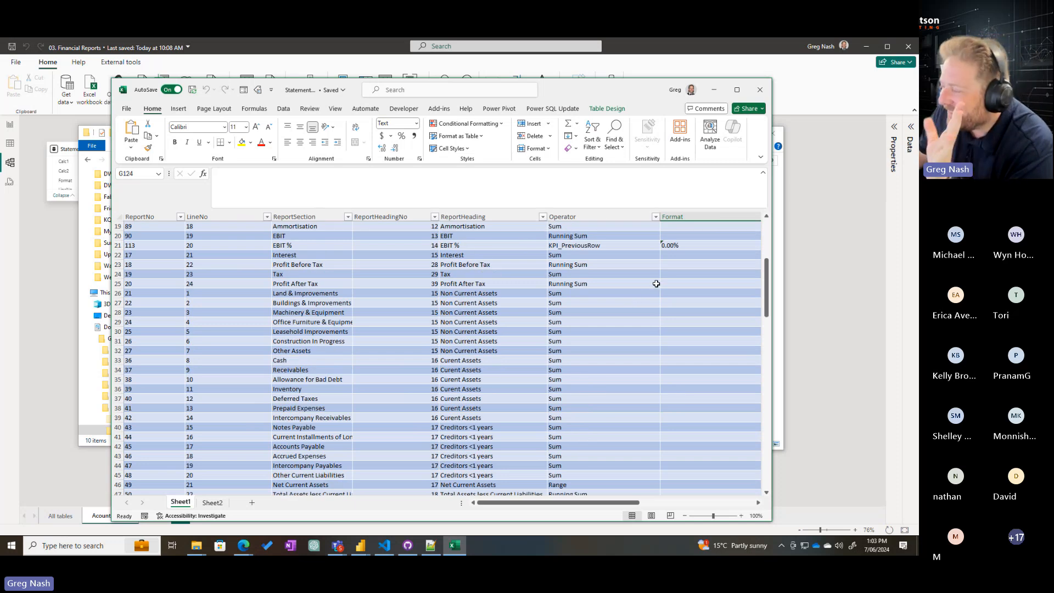
{"action": "scroll", "coordinate": [688, 325], "scroll_direction": "up", "scroll_amount": 6}
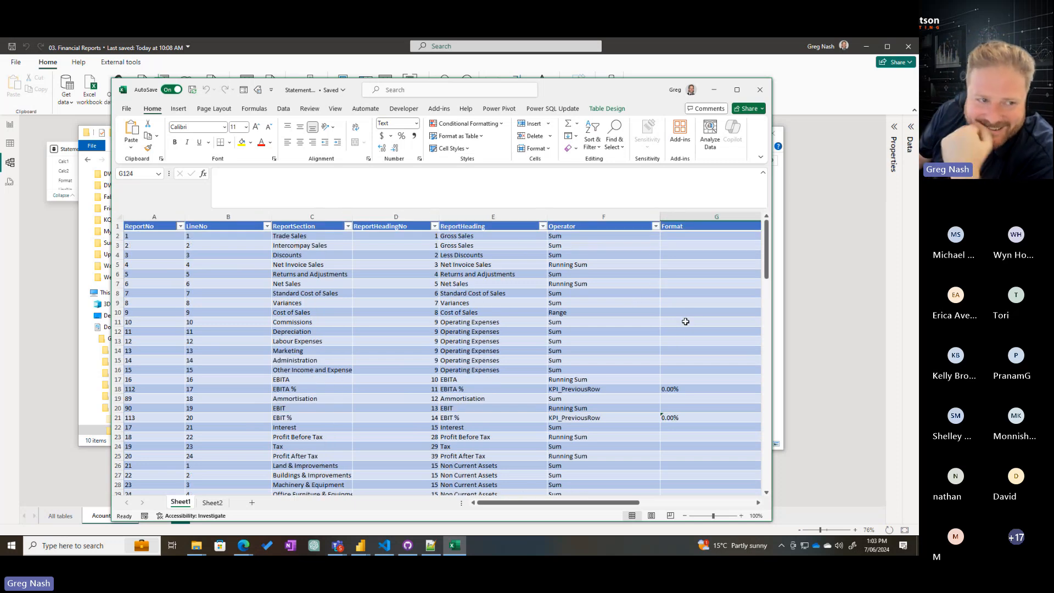
{"action": "scroll", "coordinate": [671, 308], "scroll_direction": "down", "scroll_amount": 8}
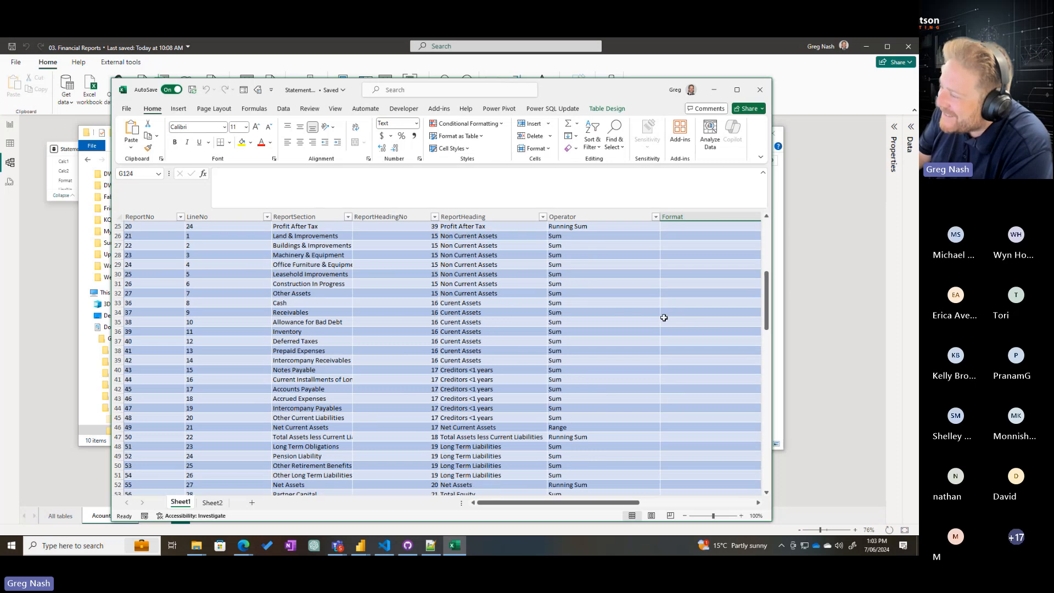
{"action": "scroll", "coordinate": [664, 317], "scroll_direction": "up", "scroll_amount": 8}
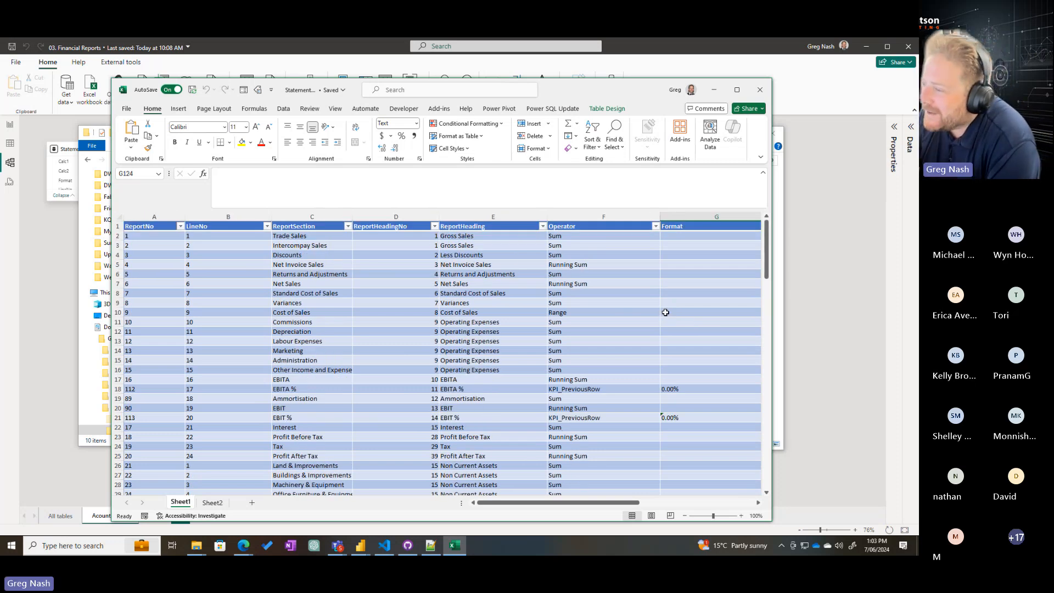
Maximize the Statement workbook and review the ReportNo, LineNo, ReportSection, ReportHeading, Operator and Report cells of the Trade Sales row
{"action": "double_click", "coordinate": [630, 88]}
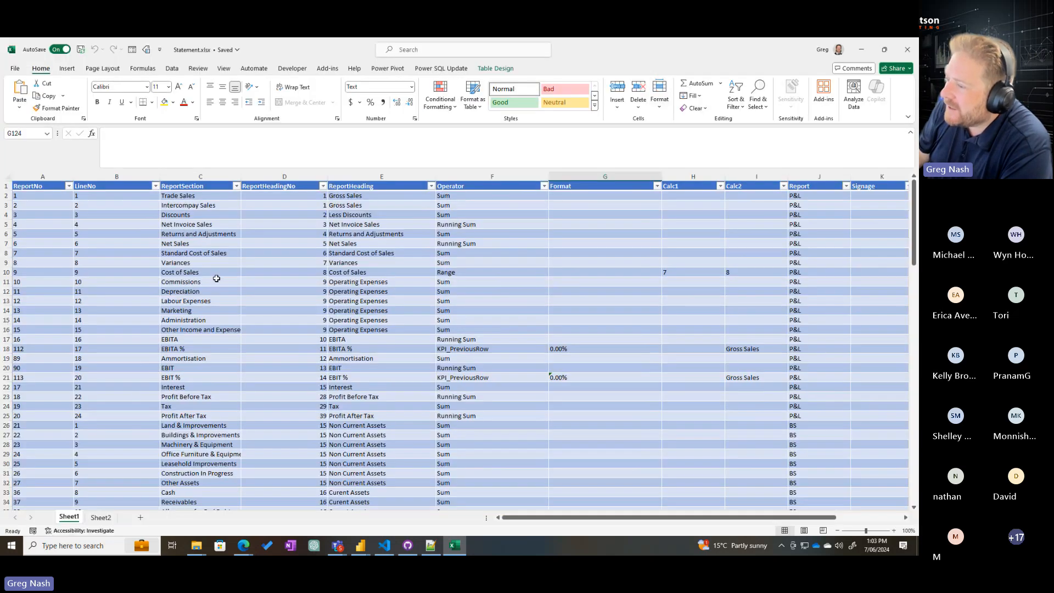
{"action": "scroll", "coordinate": [254, 295], "scroll_direction": "down", "scroll_amount": 15}
{"action": "scroll", "coordinate": [470, 367], "scroll_direction": "up", "scroll_amount": 15}
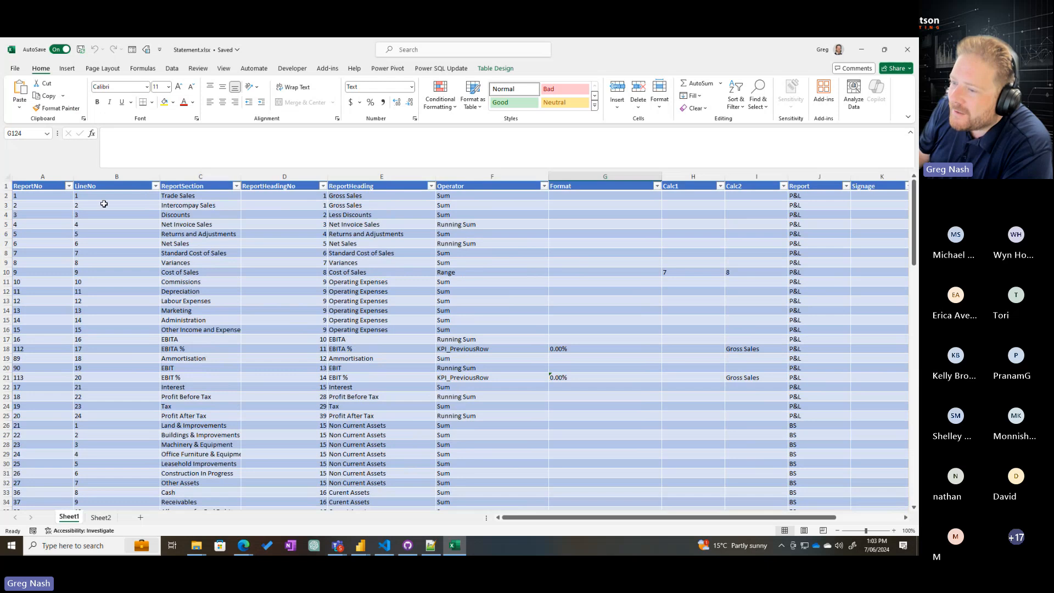
{"action": "left_click", "coordinate": [42, 196]}
{"action": "left_click", "coordinate": [109, 196]}
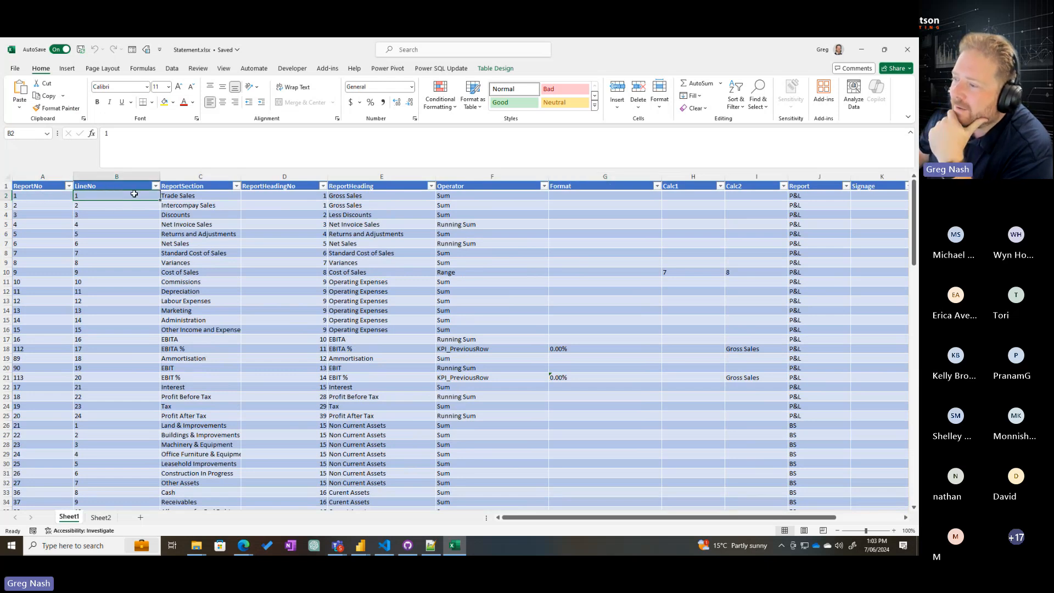
{"action": "left_click", "coordinate": [190, 196]}
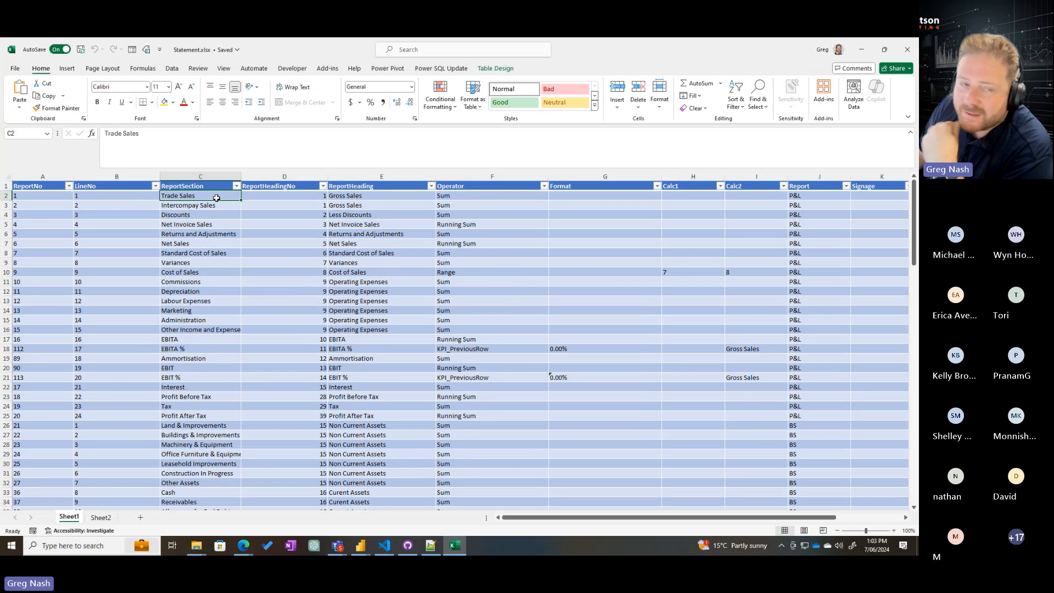
{"action": "left_click", "coordinate": [350, 195]}
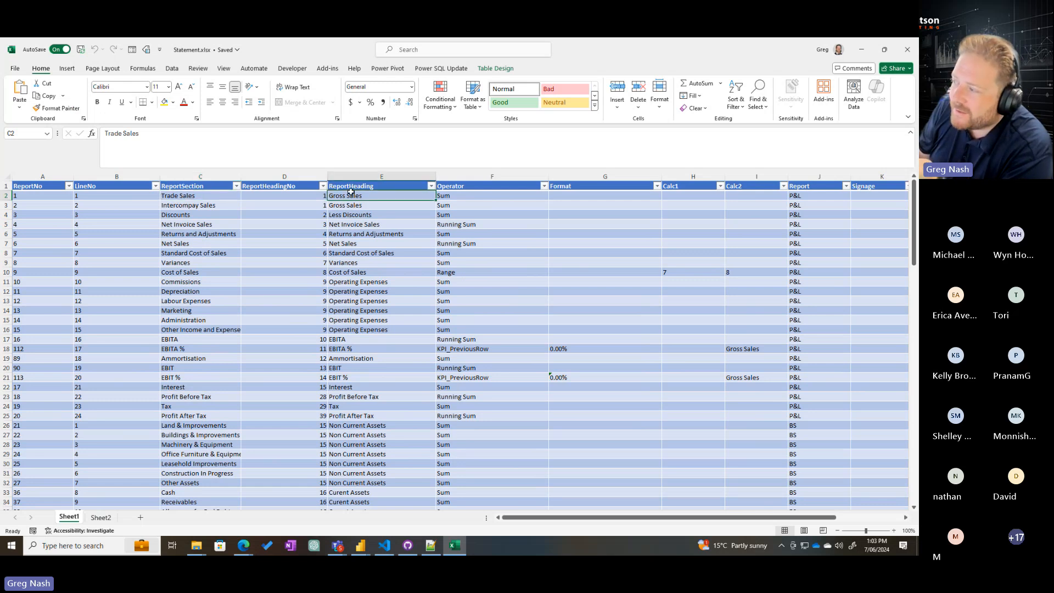
{"action": "left_click", "coordinate": [466, 198]}
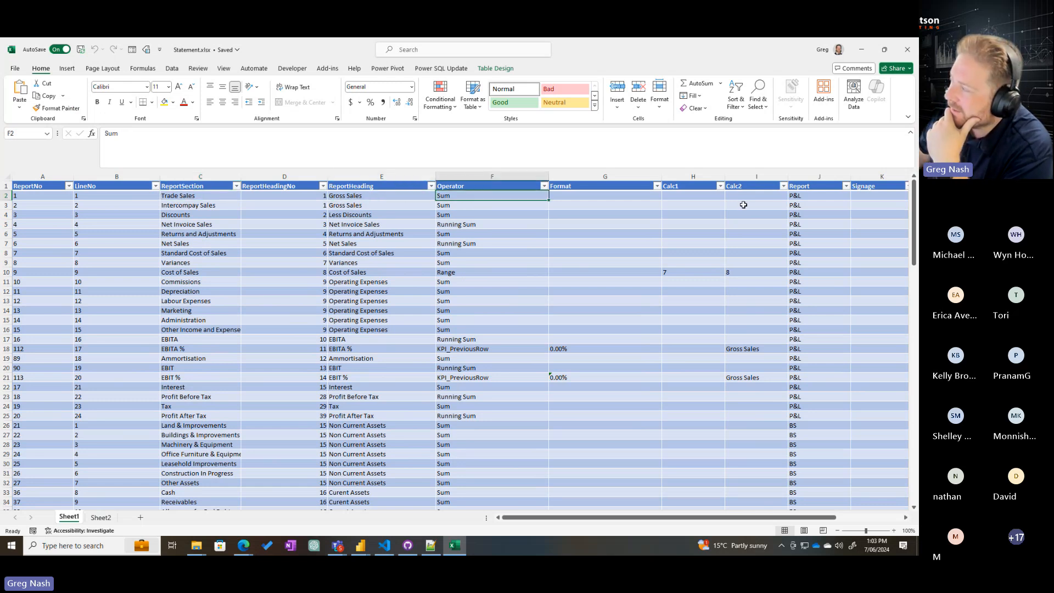
{"action": "left_click", "coordinate": [803, 196]}
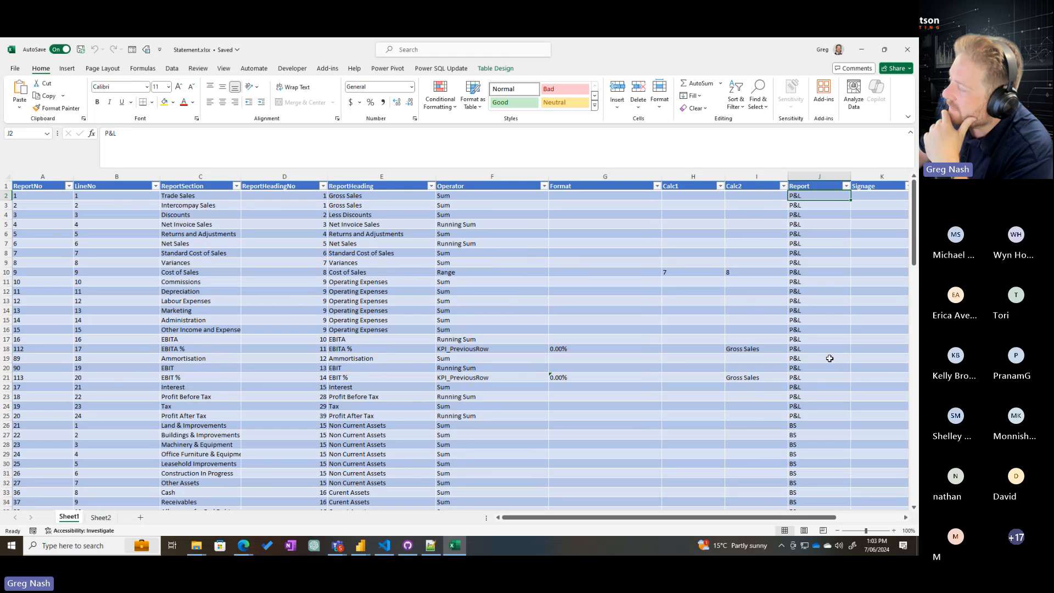
Examine the balance sheet lines from row 26 down, highlighting their Report and ReportHeading cells in turn
{"action": "scroll", "coordinate": [465, 319], "scroll_direction": "down", "scroll_amount": 4}
{"action": "left_click_drag", "start_coordinate": [381, 311], "coordinate": [361, 455]}
{"action": "left_click_drag", "start_coordinate": [796, 311], "coordinate": [806, 466]}
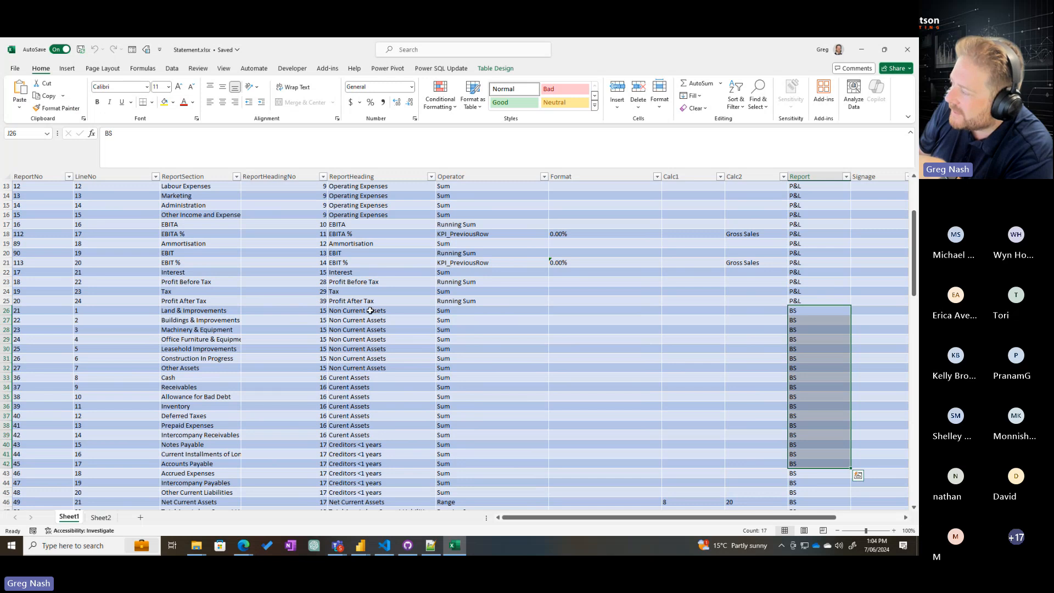
{"action": "left_click_drag", "start_coordinate": [369, 311], "coordinate": [358, 446]}
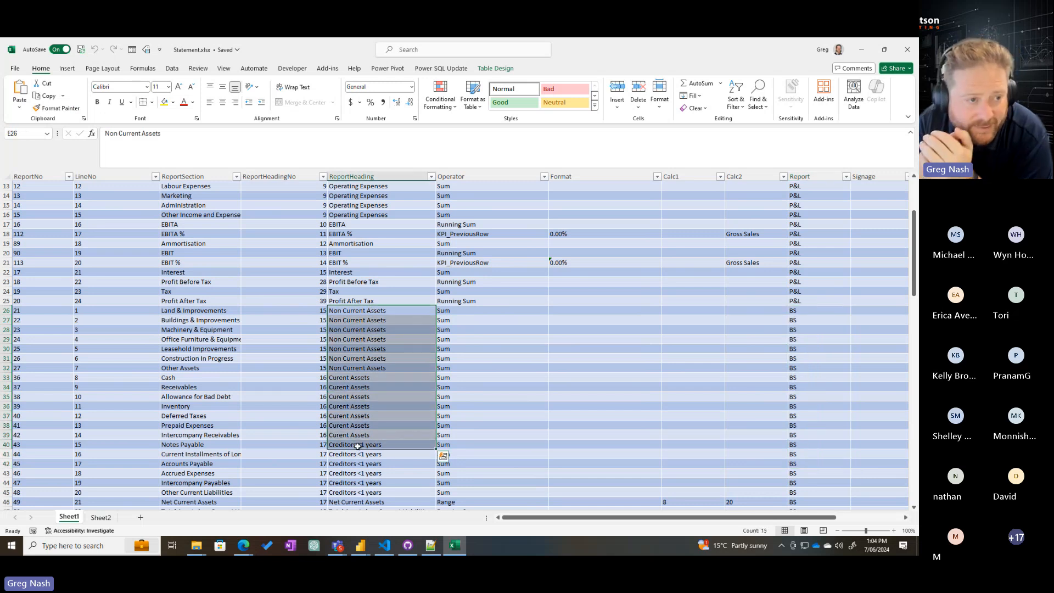